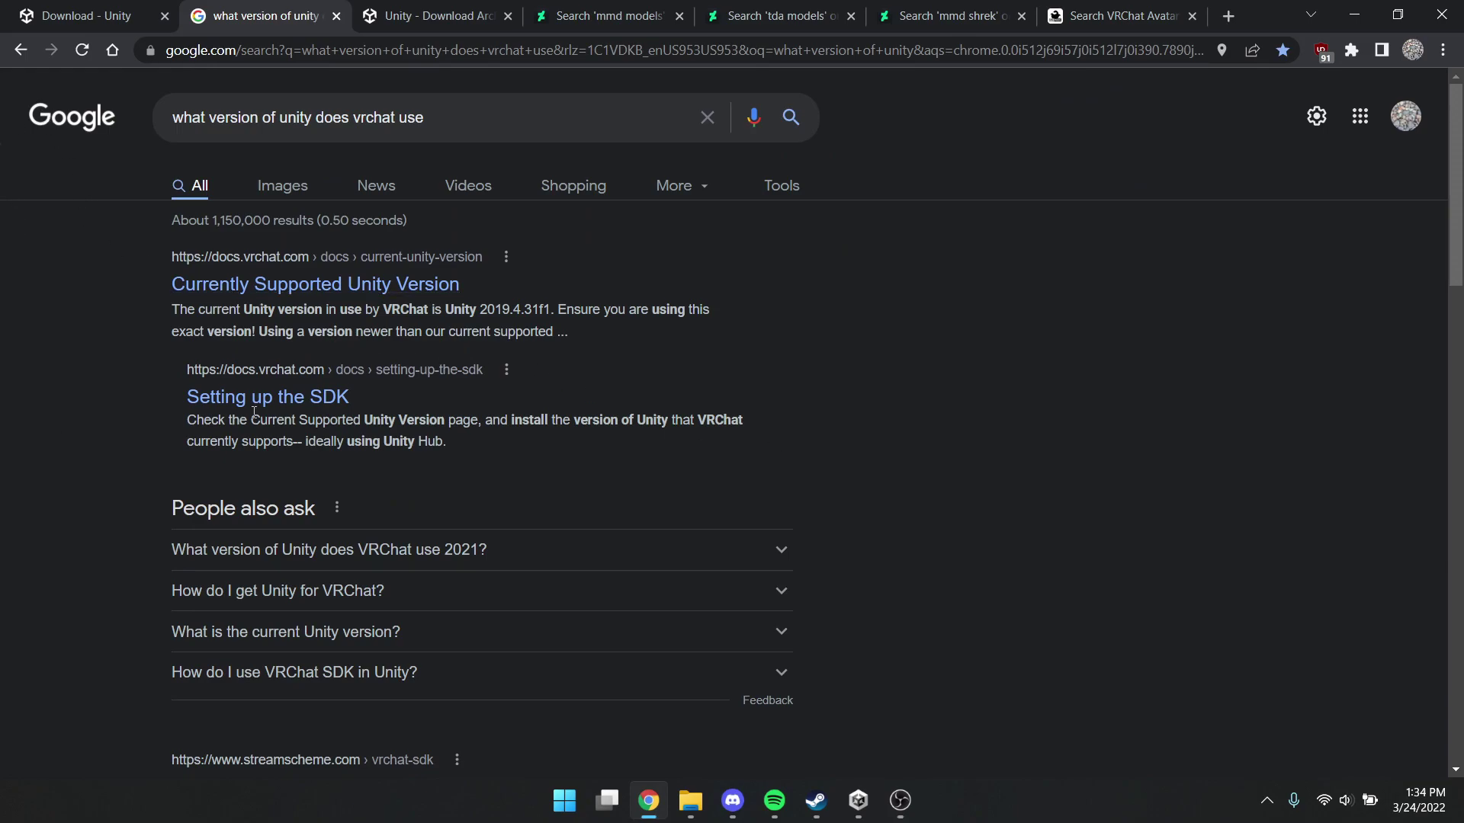
# Highlight the supported Unity version 2019.4.31f1 and switch to the Unity Download Archive tab
pyautogui.moveTo(477, 309); pyautogui.dragTo(556, 310)
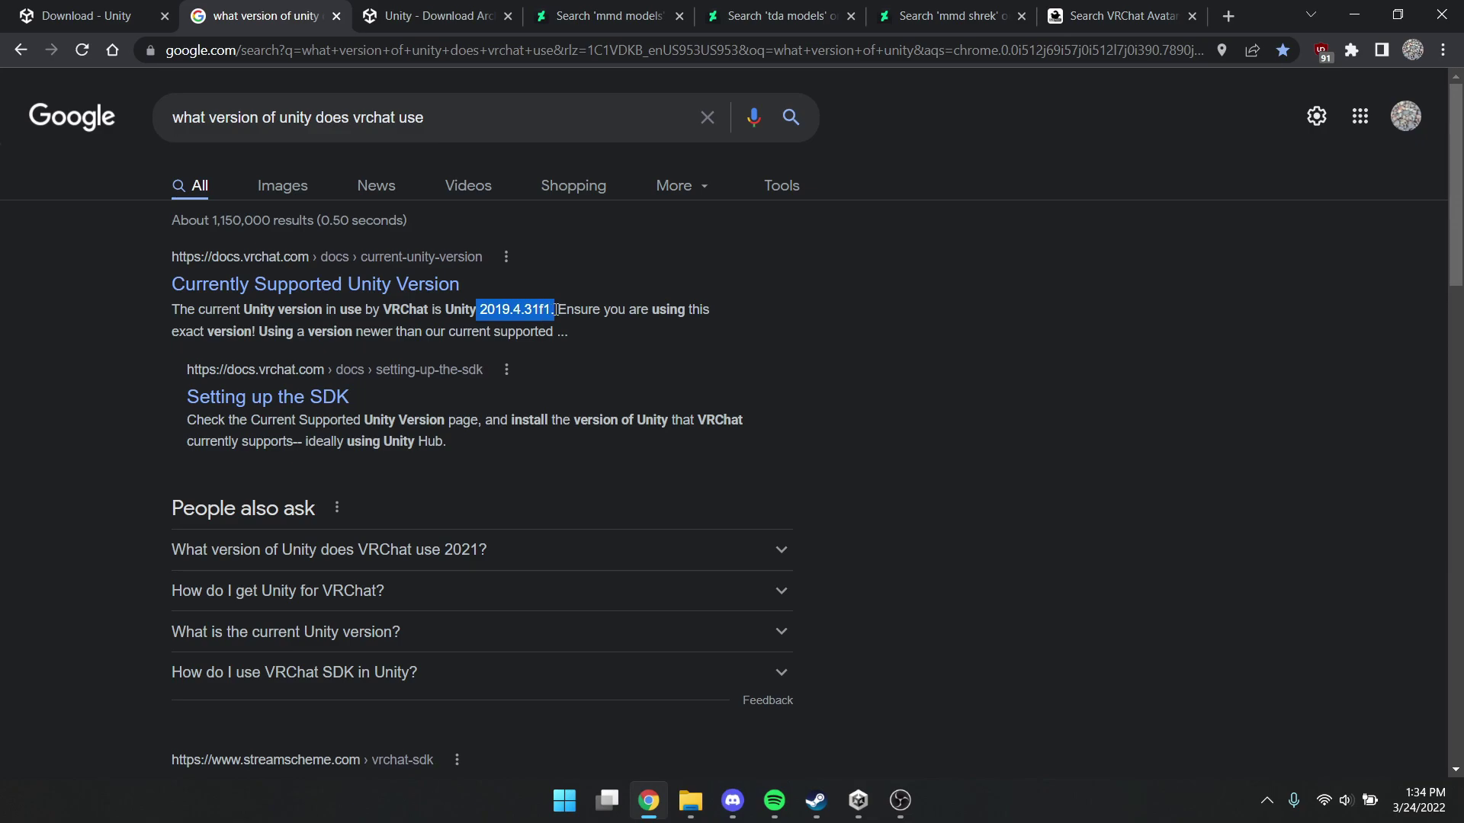
pyautogui.click(452, 17)
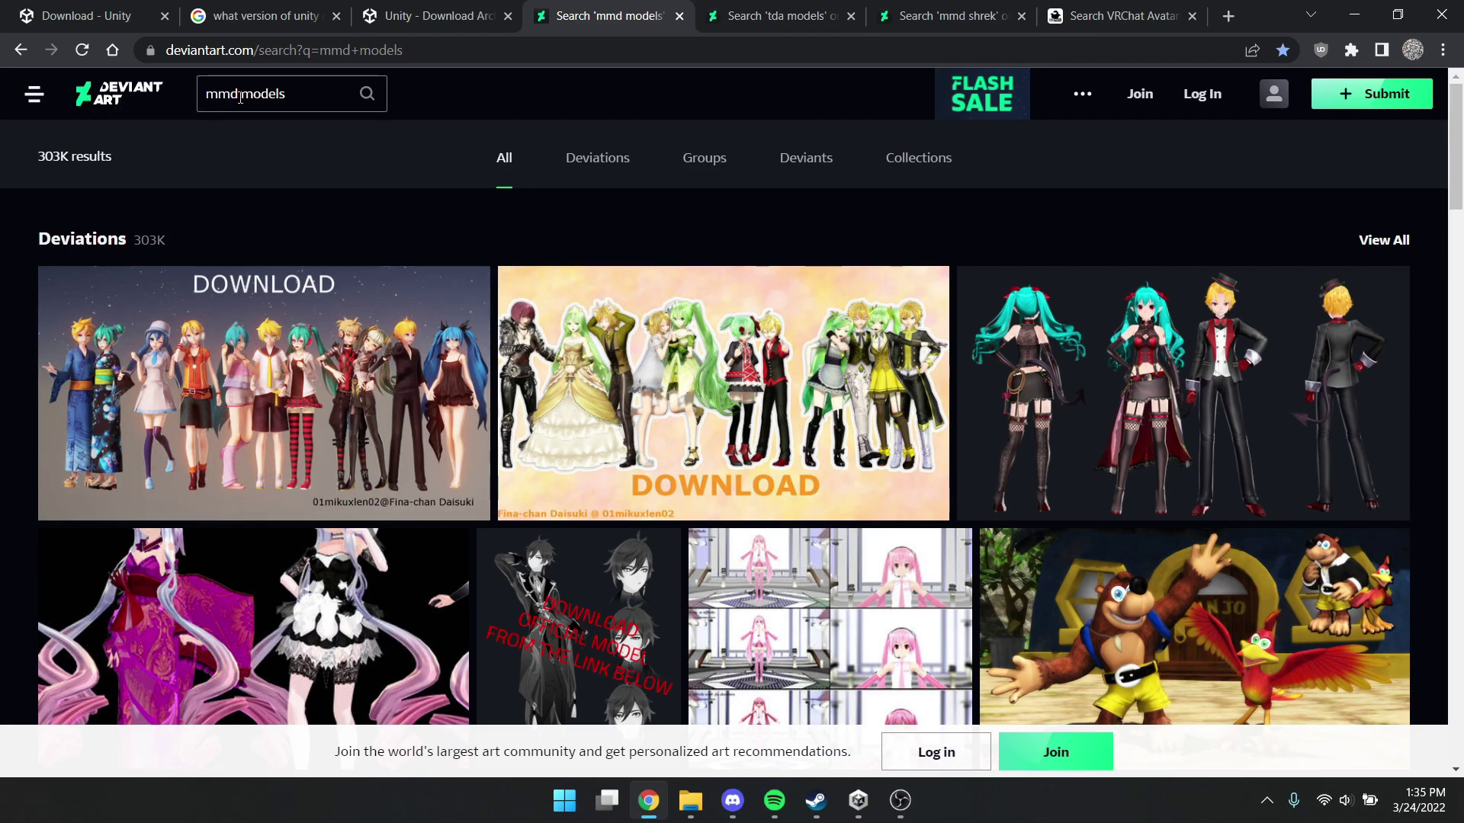
# Look through the 'tda models' results, then the 'mmd shrek' results, selecting its search text
pyautogui.click(737, 15)
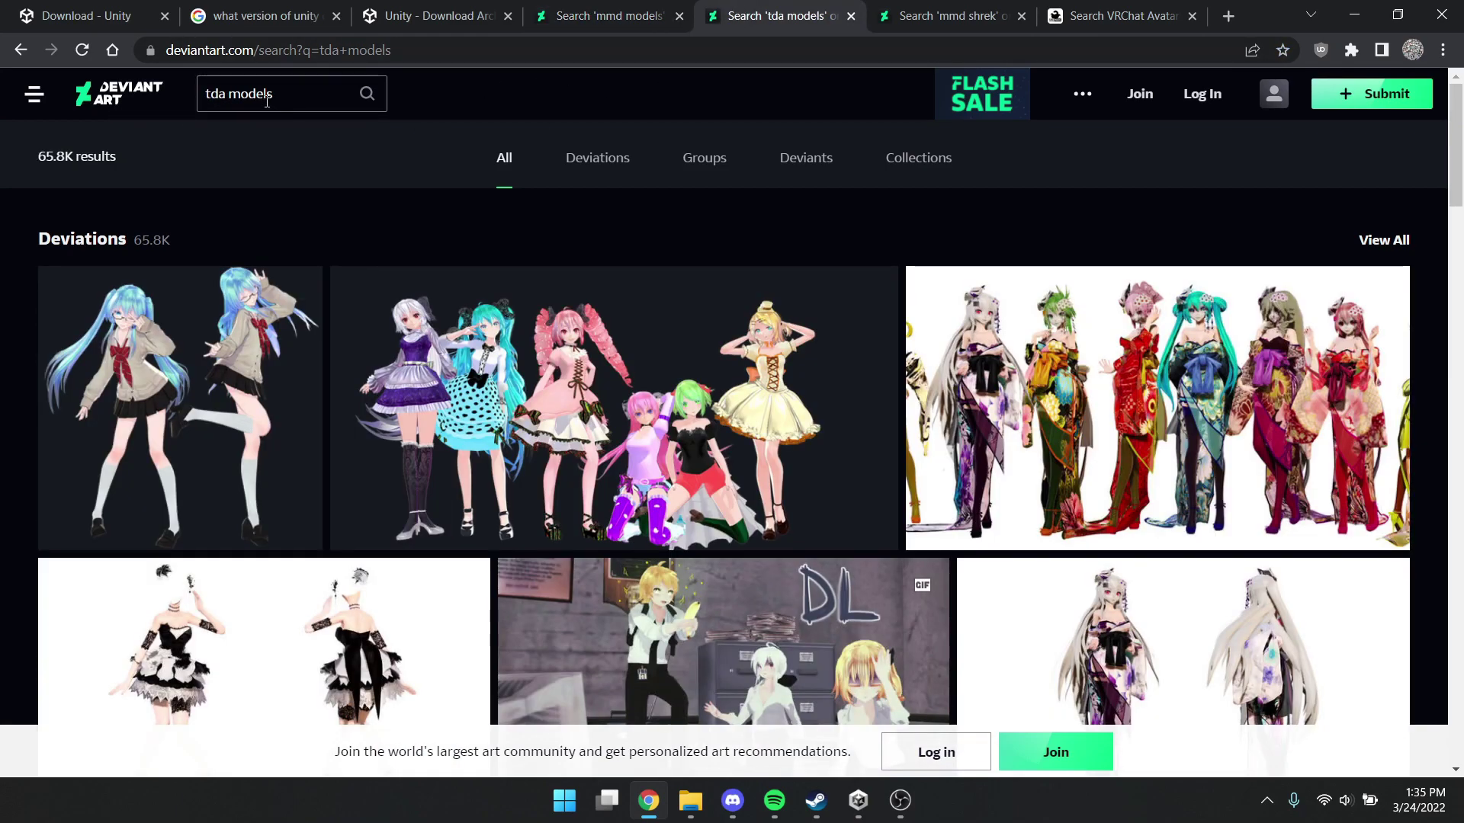
pyautogui.click(930, 10)
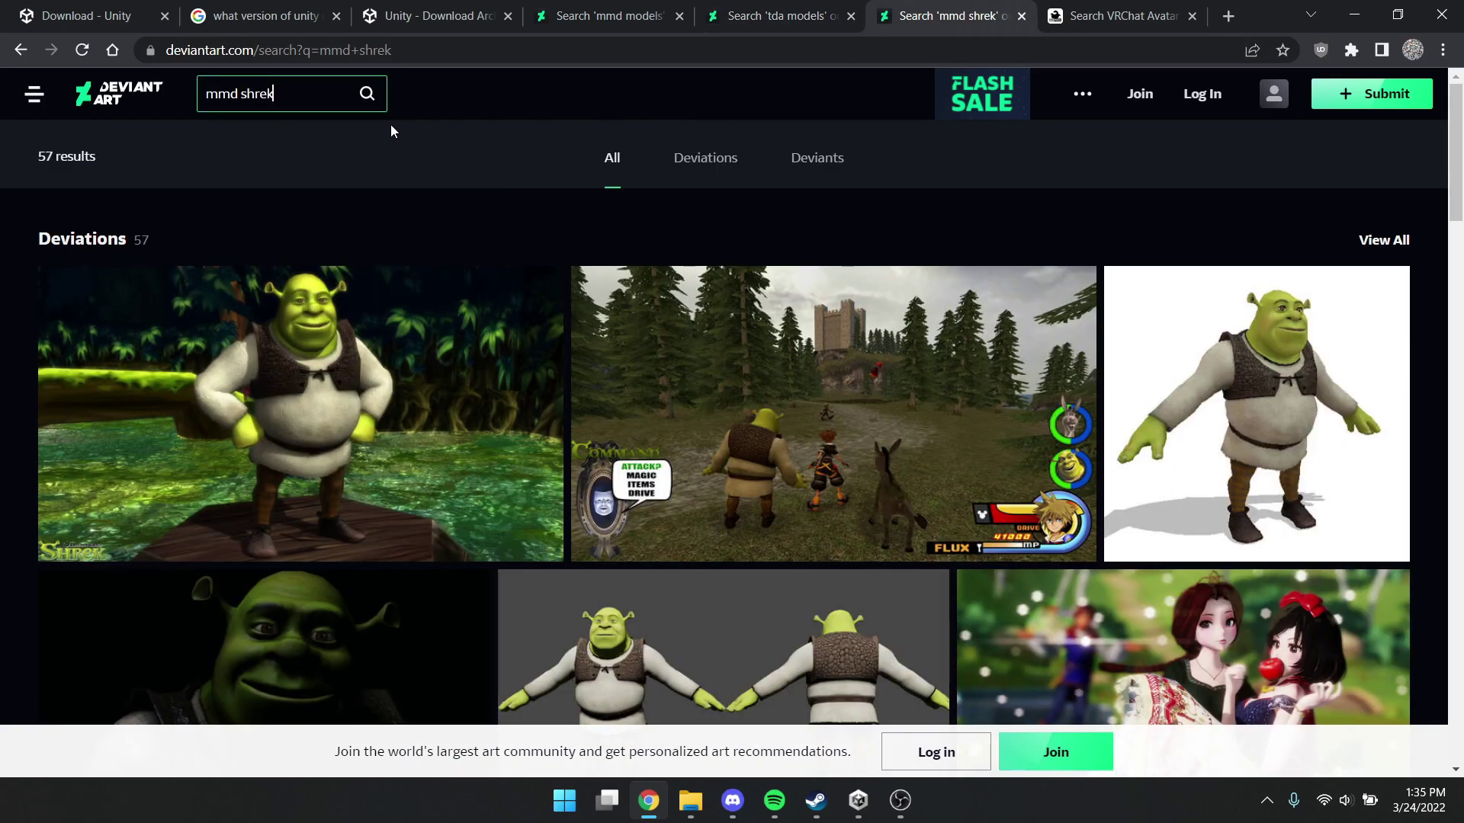
pyautogui.tripleClick(209, 96)
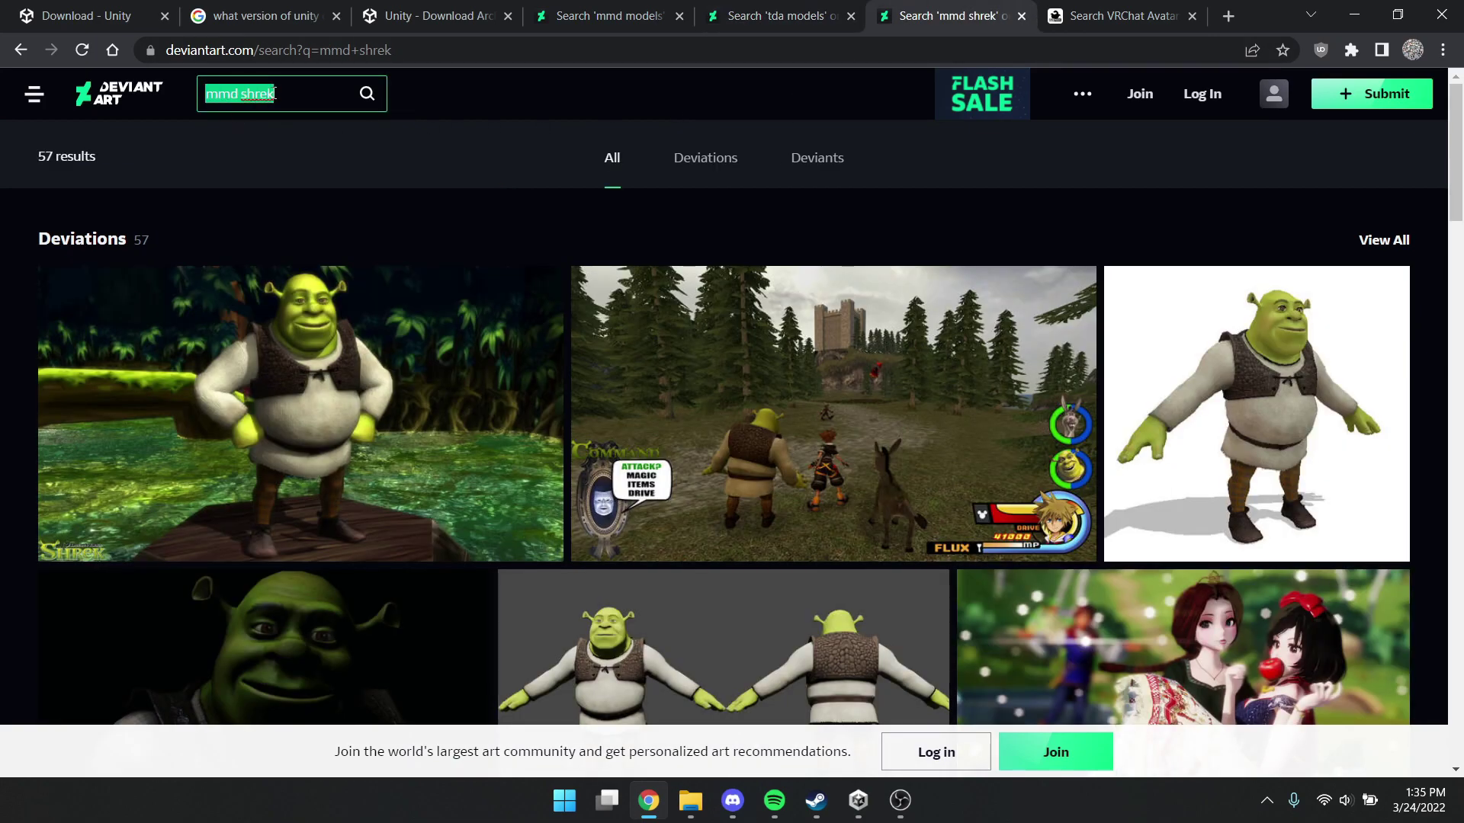
pyautogui.click(279, 94)
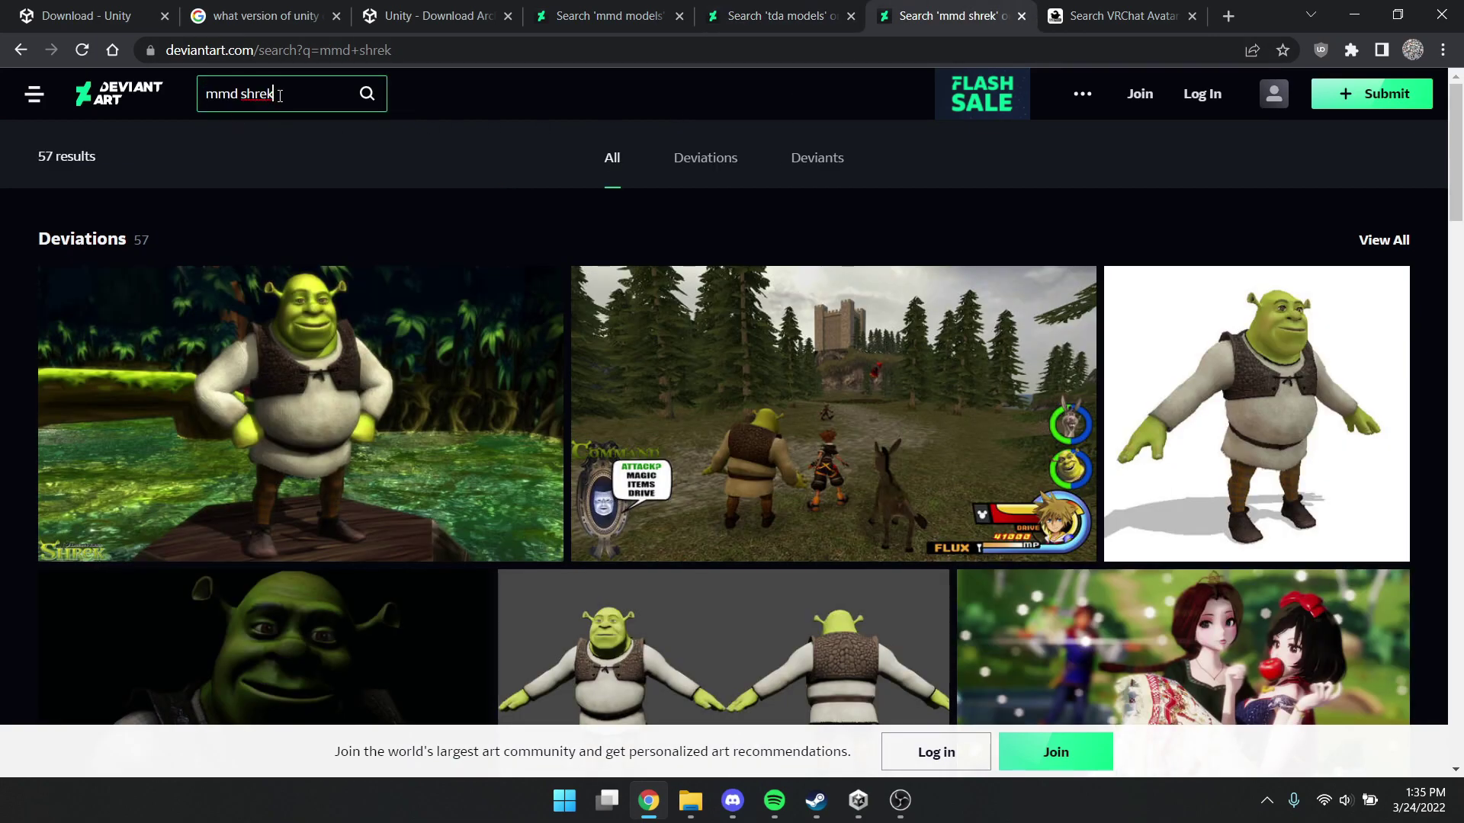
# On VRCMods, sort avatars by downloads, drop the 'shrek' query, and browse all results
pyautogui.click(1112, 19)
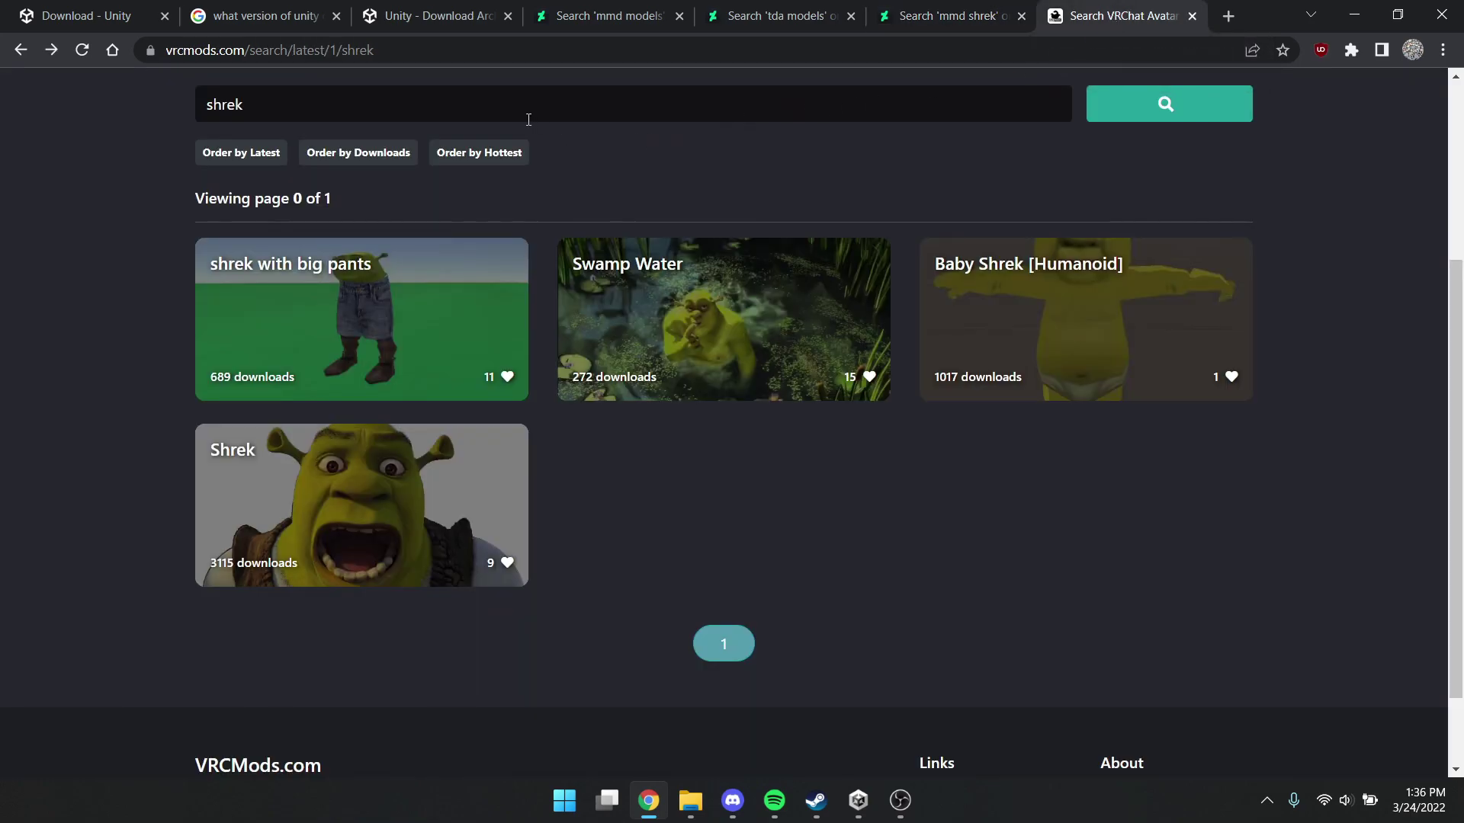
pyautogui.scroll(3, 336, 240)
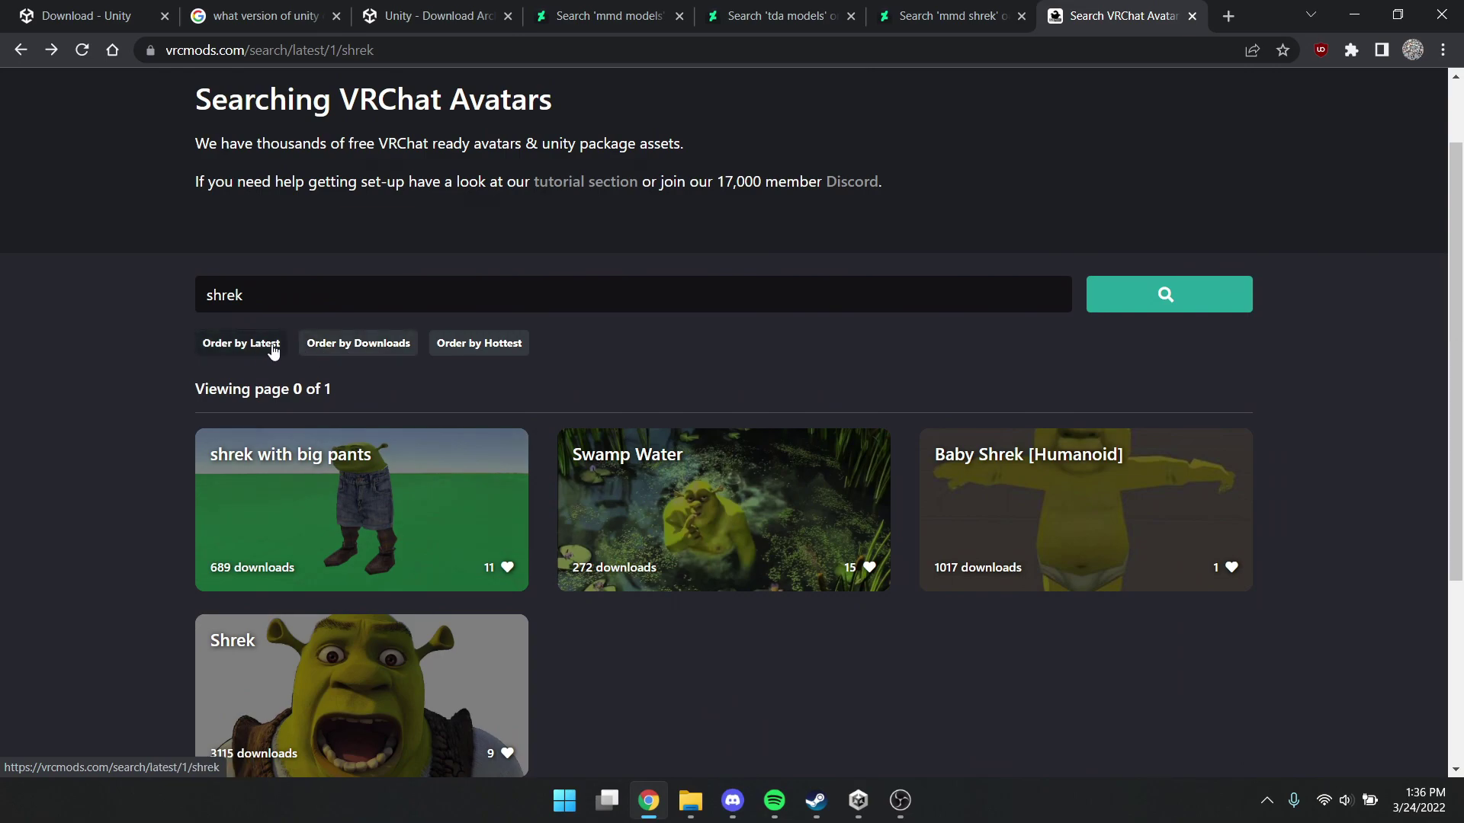
pyautogui.click(352, 345)
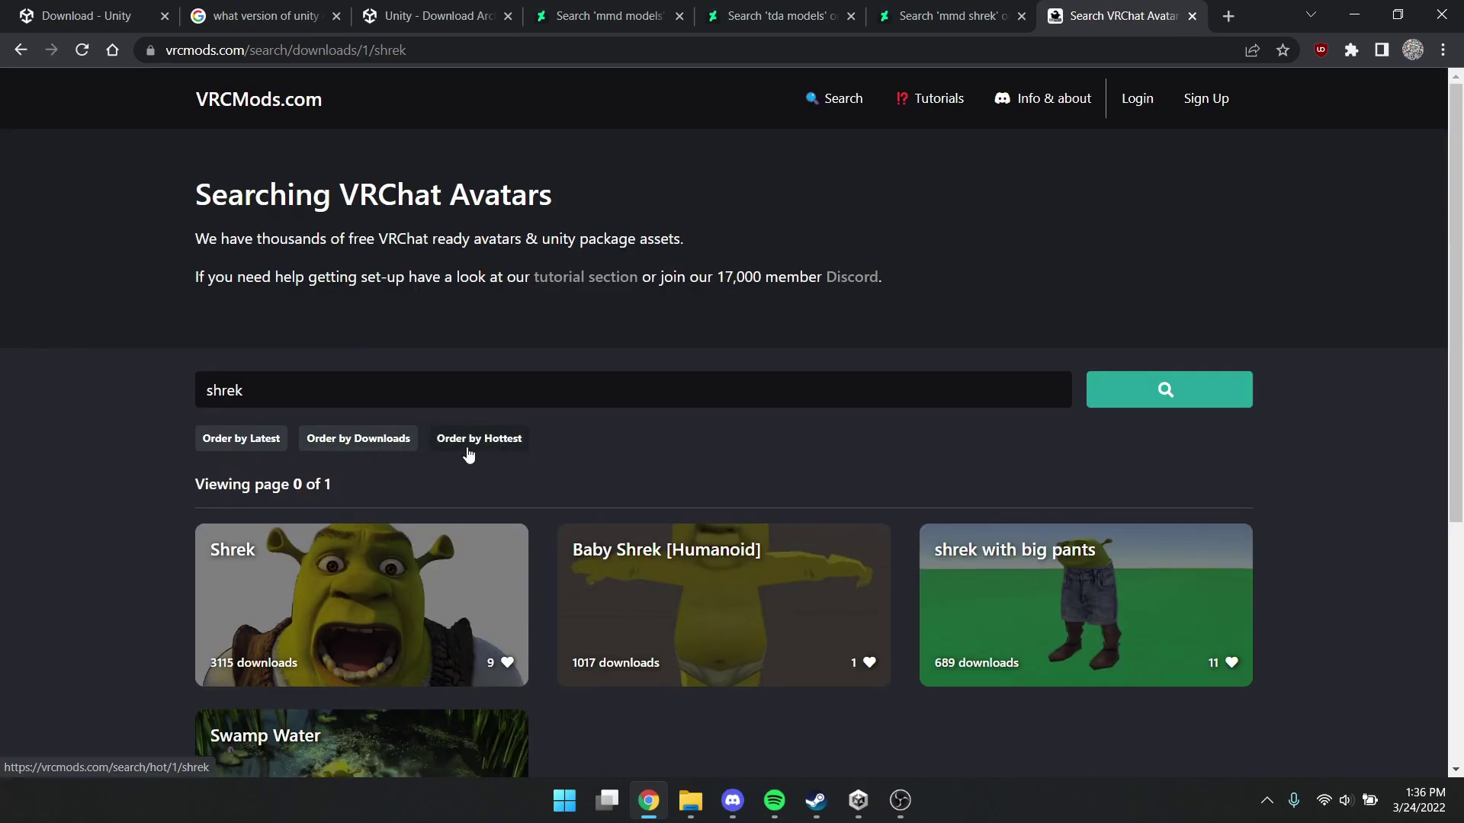
pyautogui.moveTo(320, 387); pyautogui.dragTo(200, 389)
pyautogui.press('BackSpace')
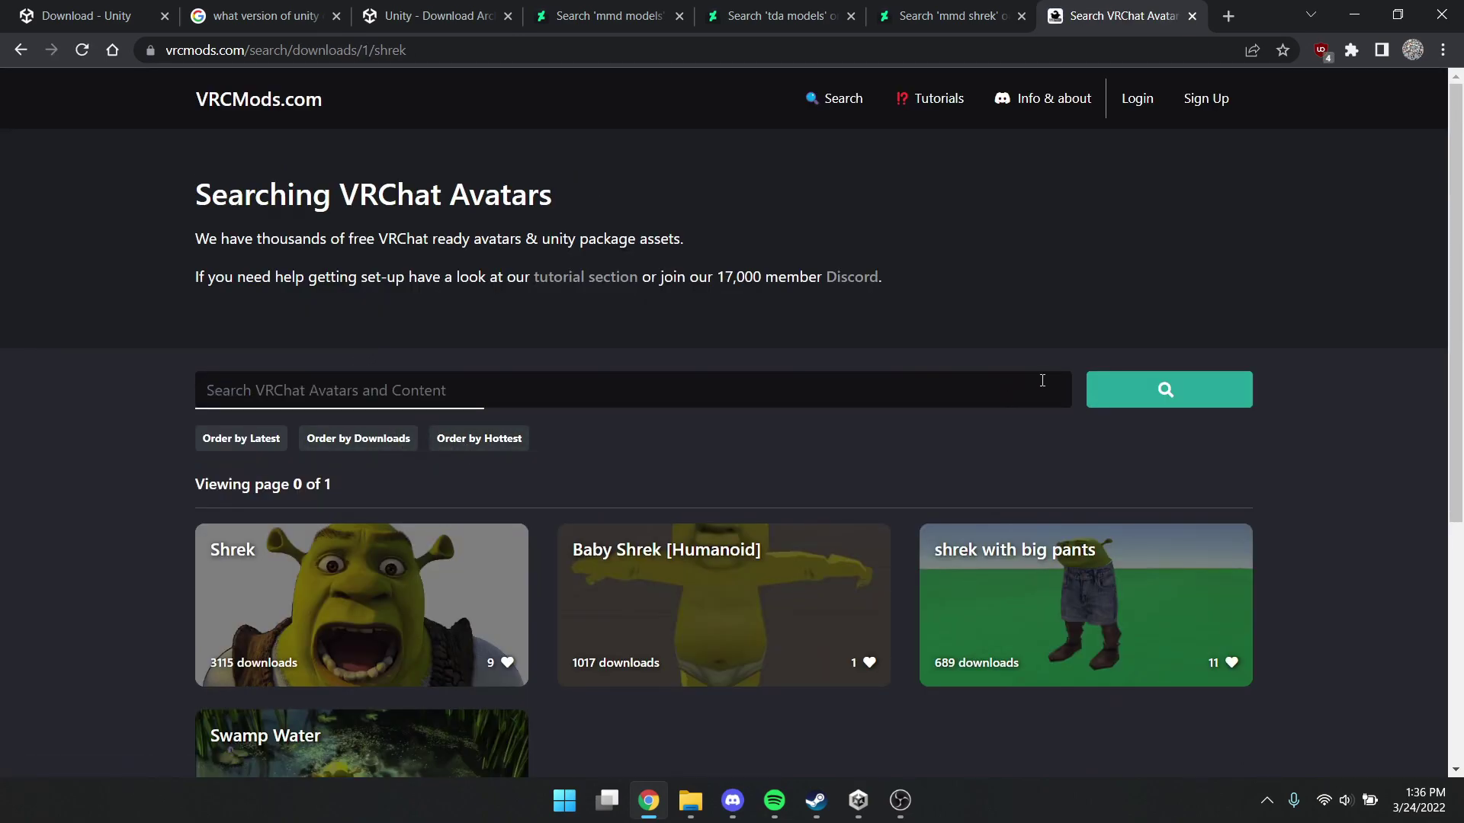
pyautogui.click(1178, 390)
pyautogui.scroll(-1, 679, 406)
pyautogui.scroll(-15, 573, 278)
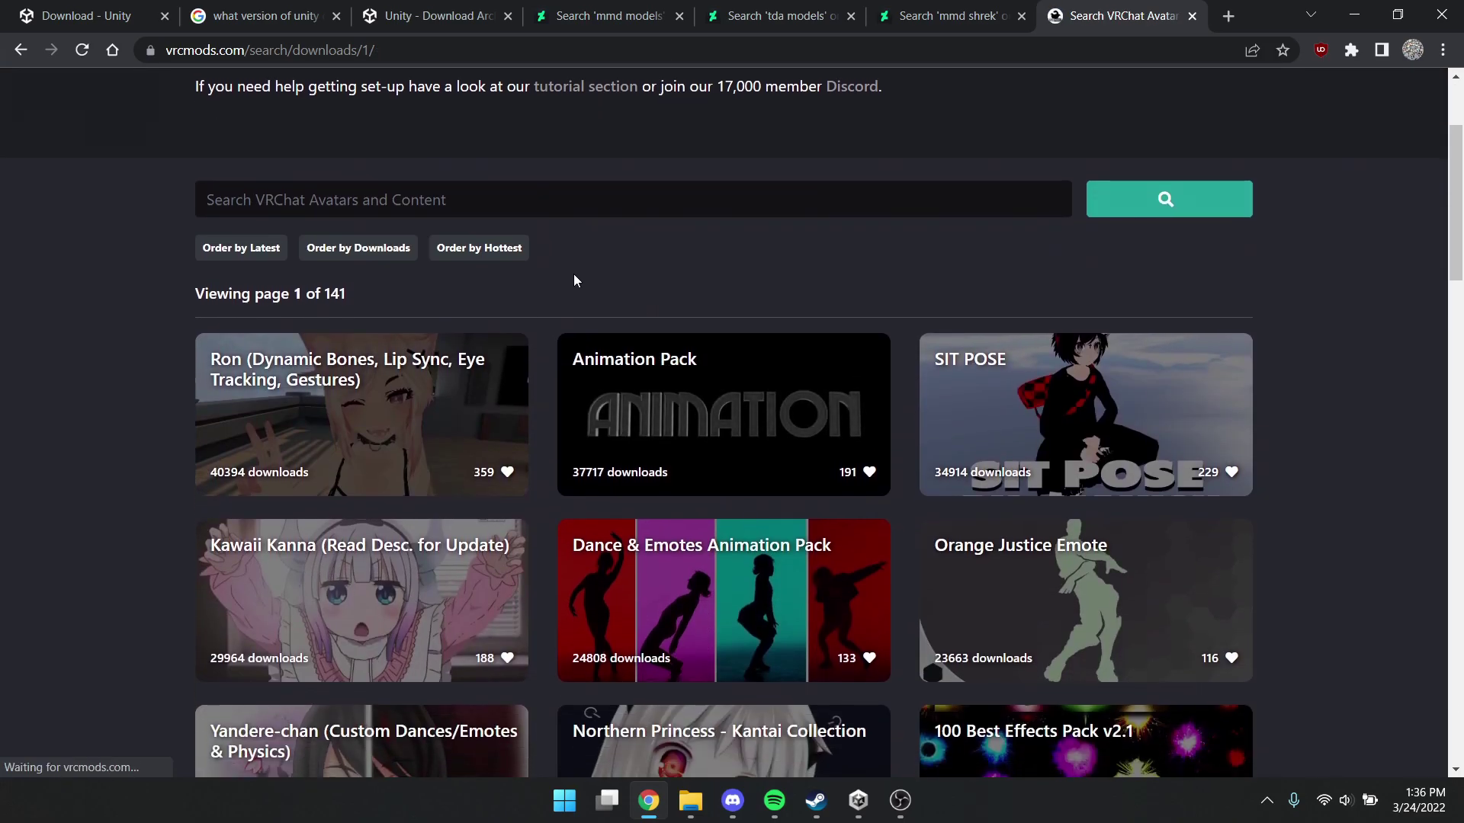
pyautogui.scroll(-10, 549, 303)
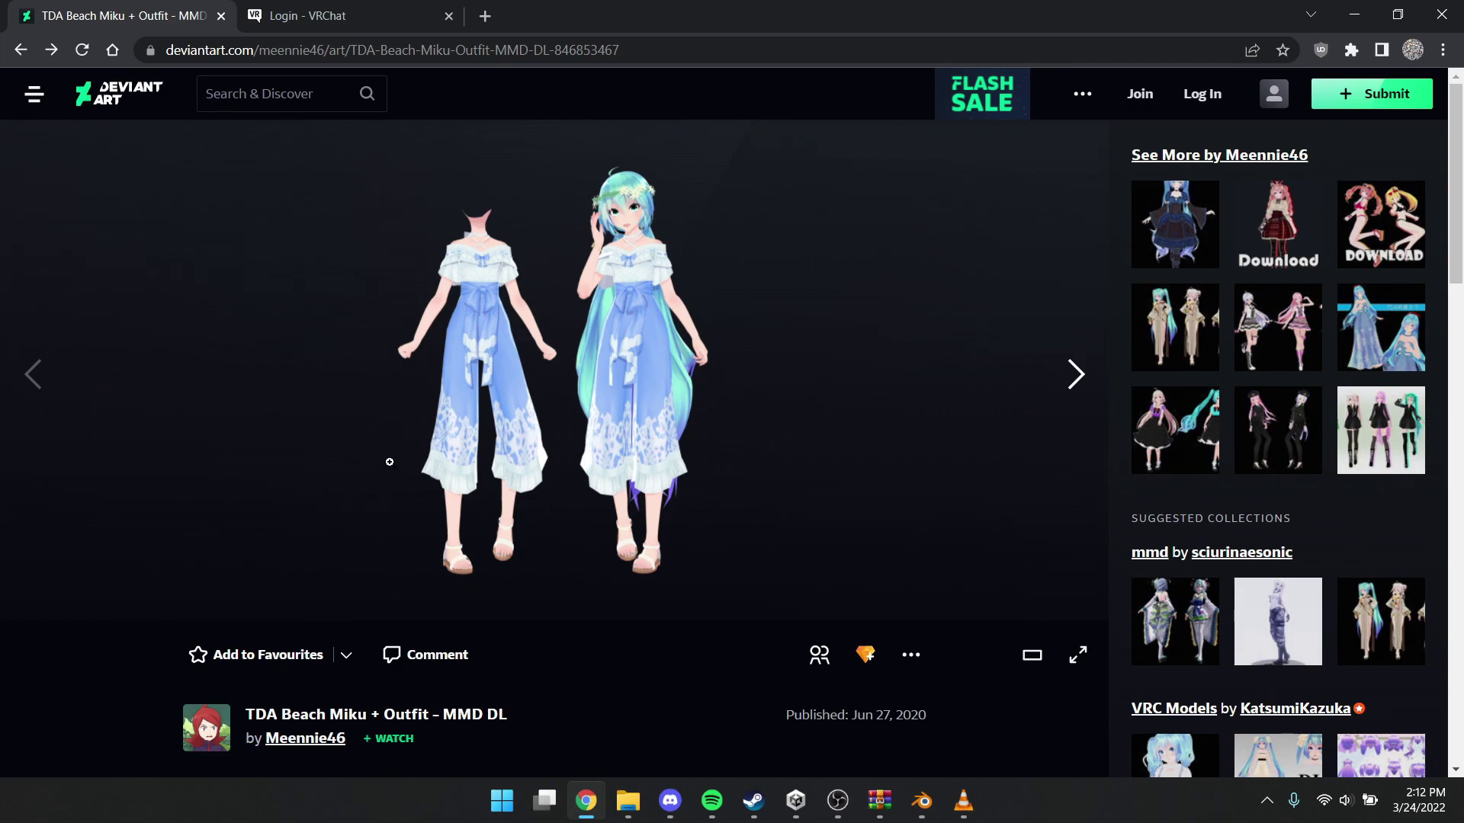
# Download the TDA Beach Miku ZIP through its MediaFire link
pyautogui.scroll(-14, 389, 459)
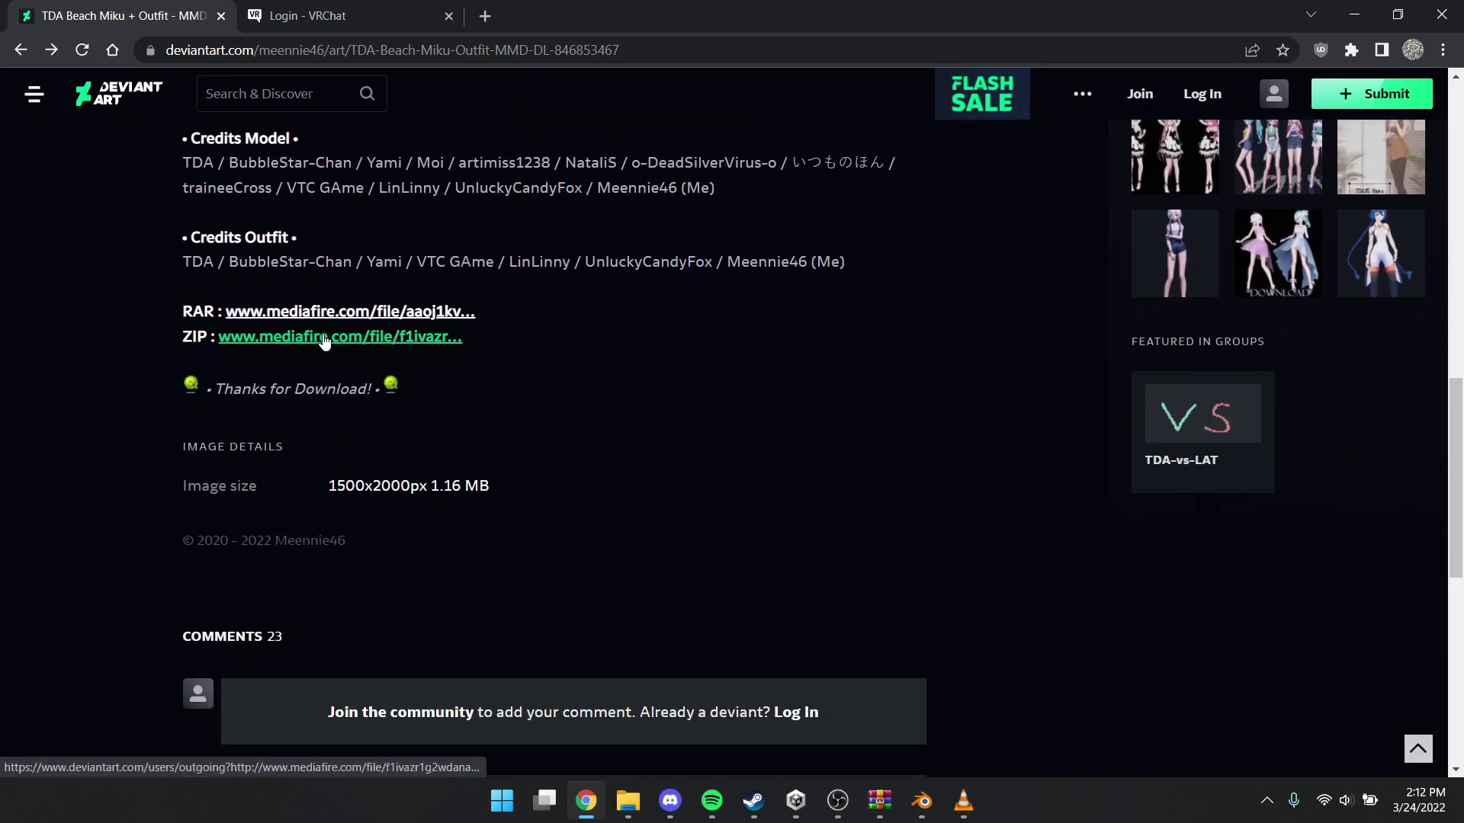
pyautogui.click(324, 341)
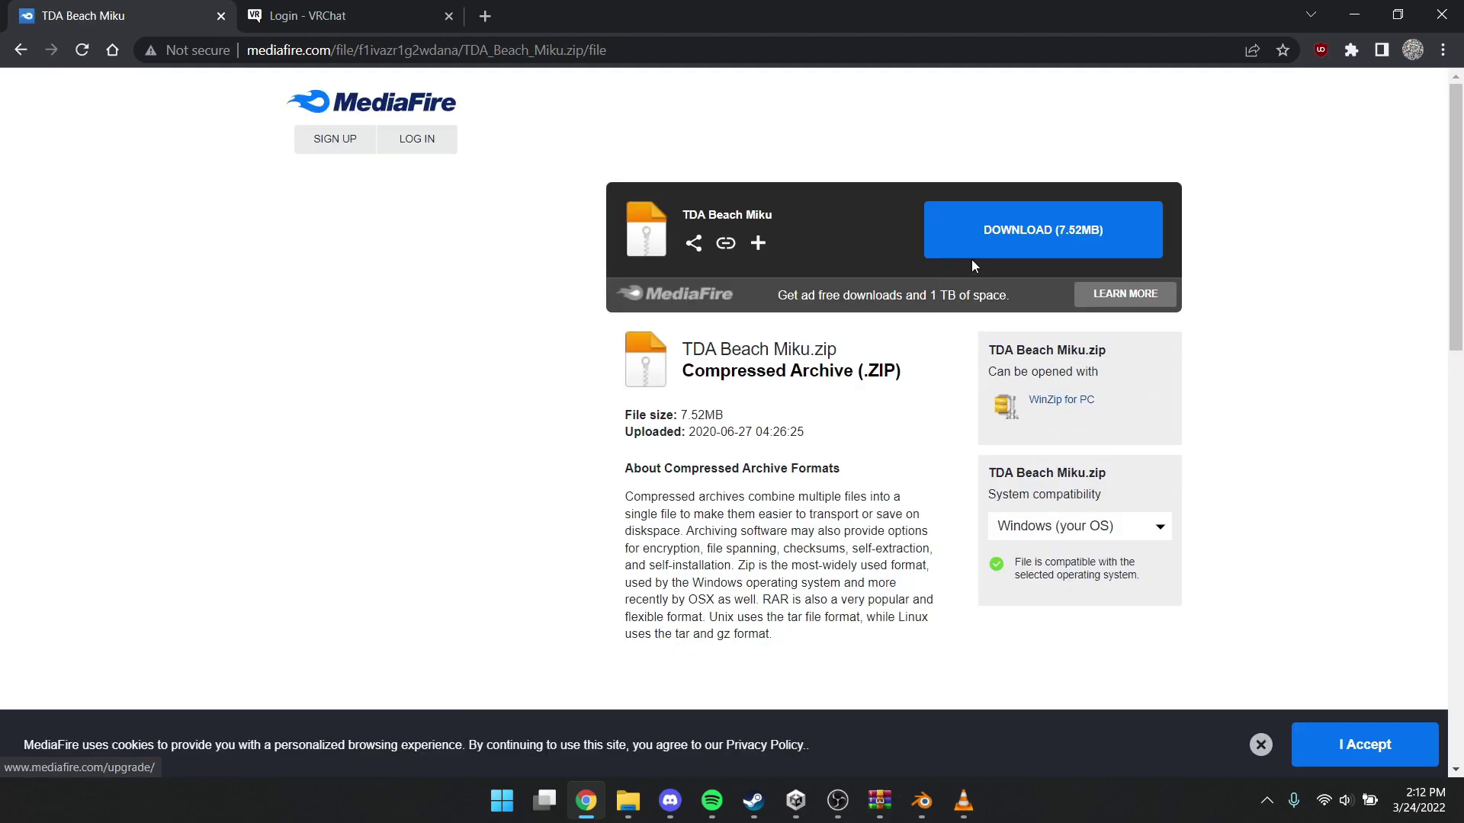
pyautogui.click(985, 255)
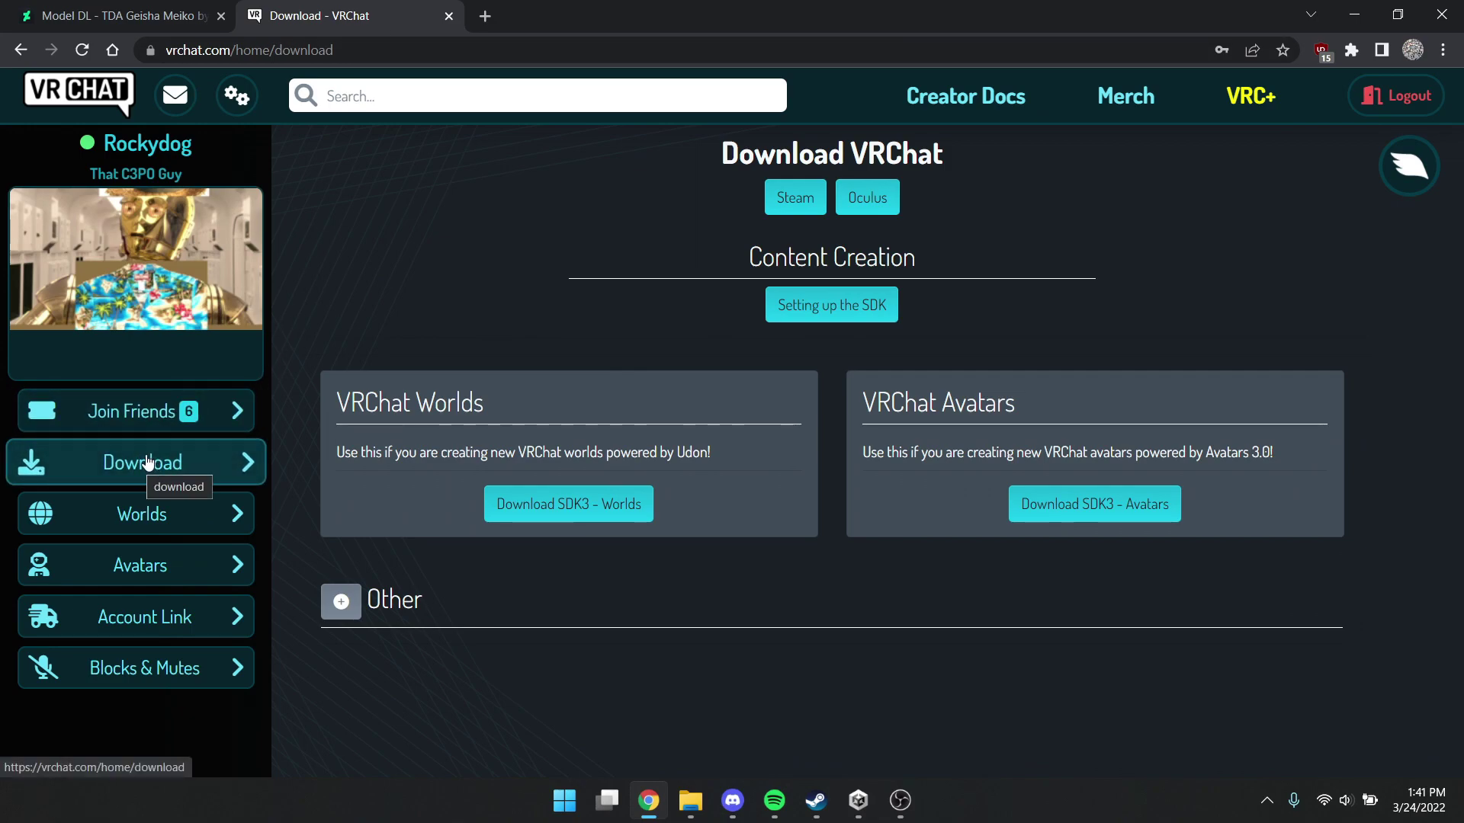
# Download SDK3 - Avatars and the Cats Blender Plugin from its GitHub README
pyautogui.click(1075, 509)
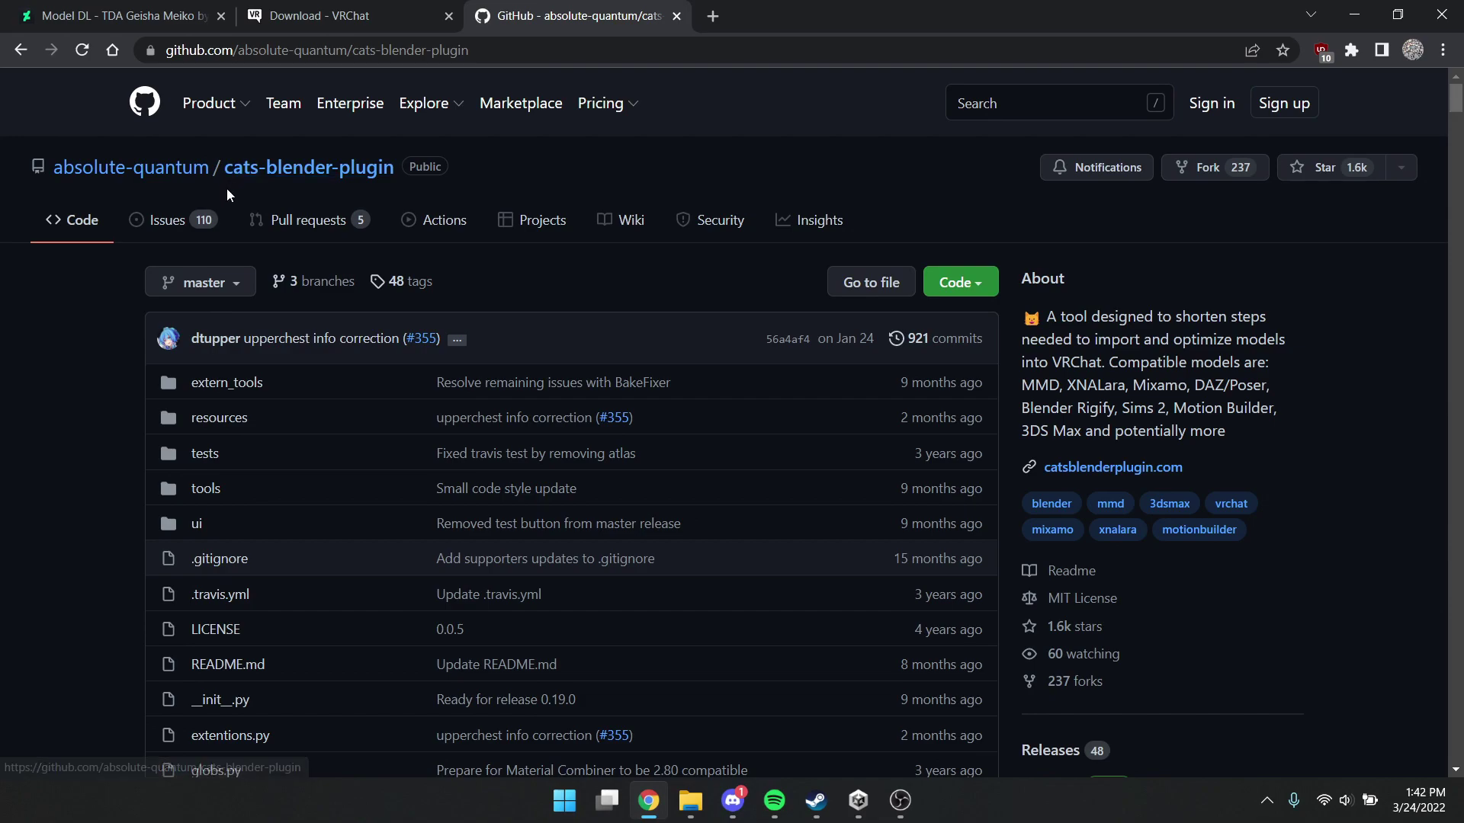
pyautogui.scroll(-10, 276, 192)
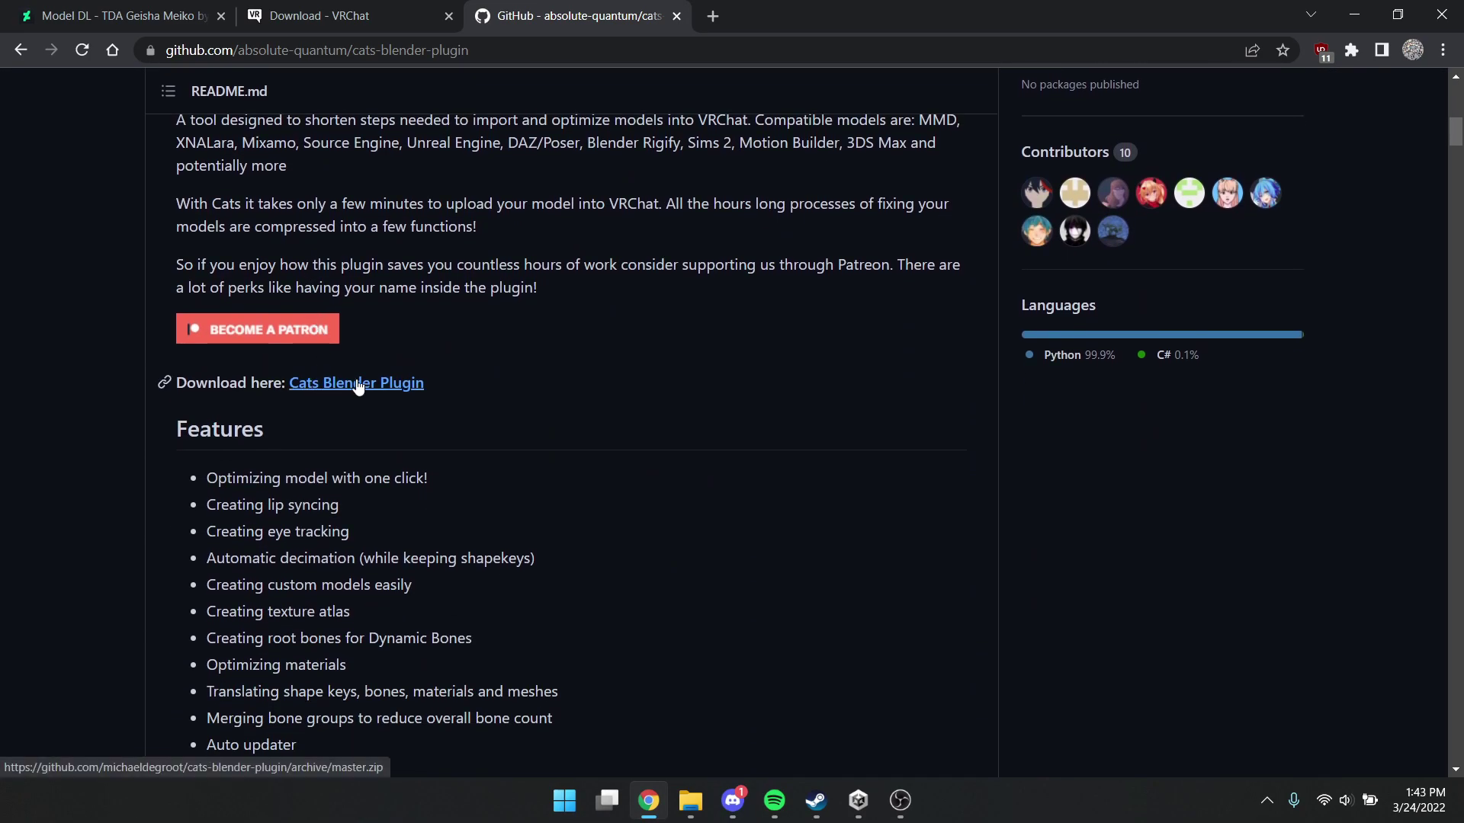
pyautogui.click(353, 384)
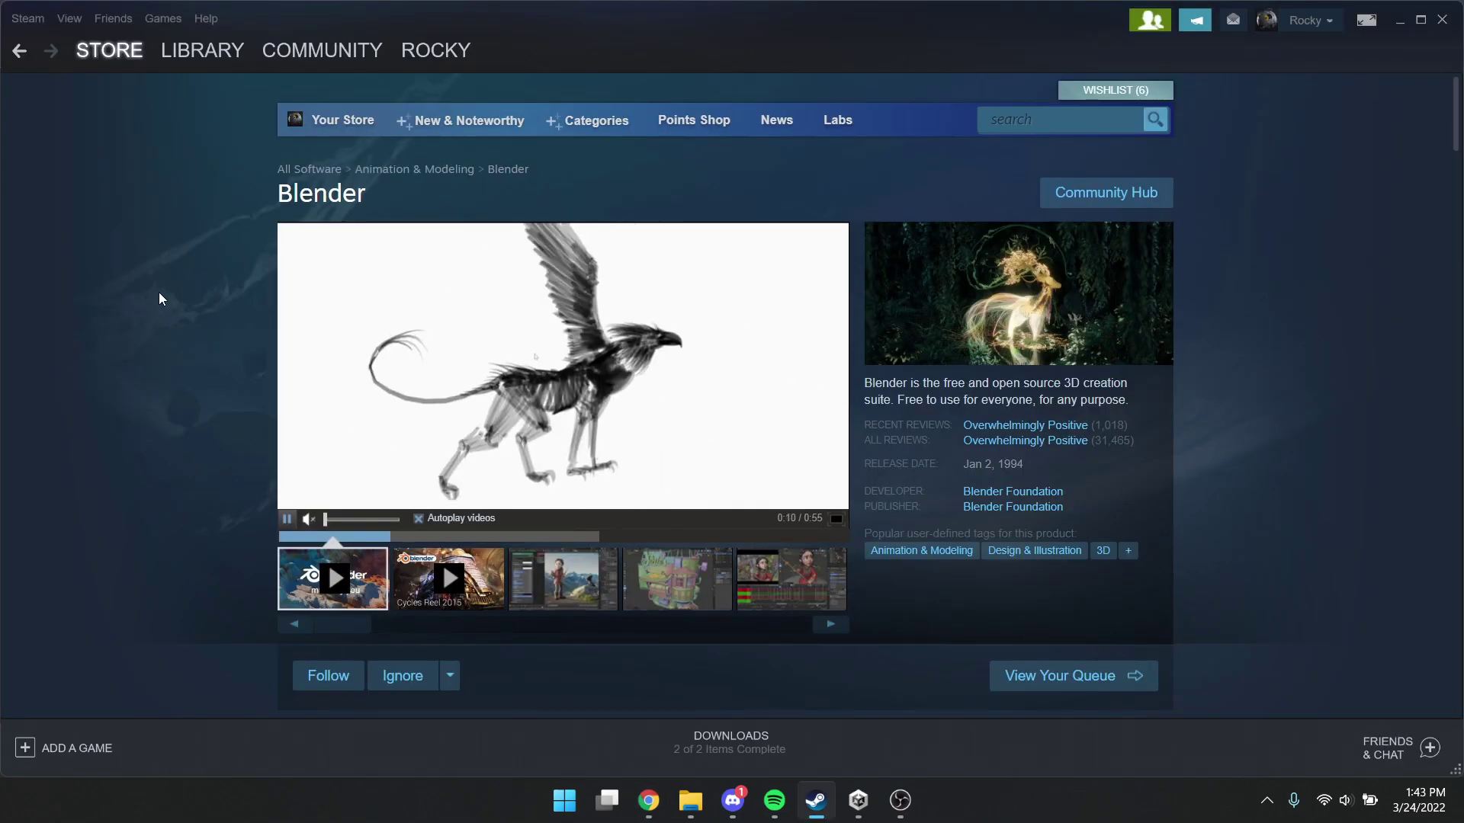
# Review Blender's Steam store page, highlighting its title
pyautogui.moveTo(268, 194); pyautogui.dragTo(373, 195)
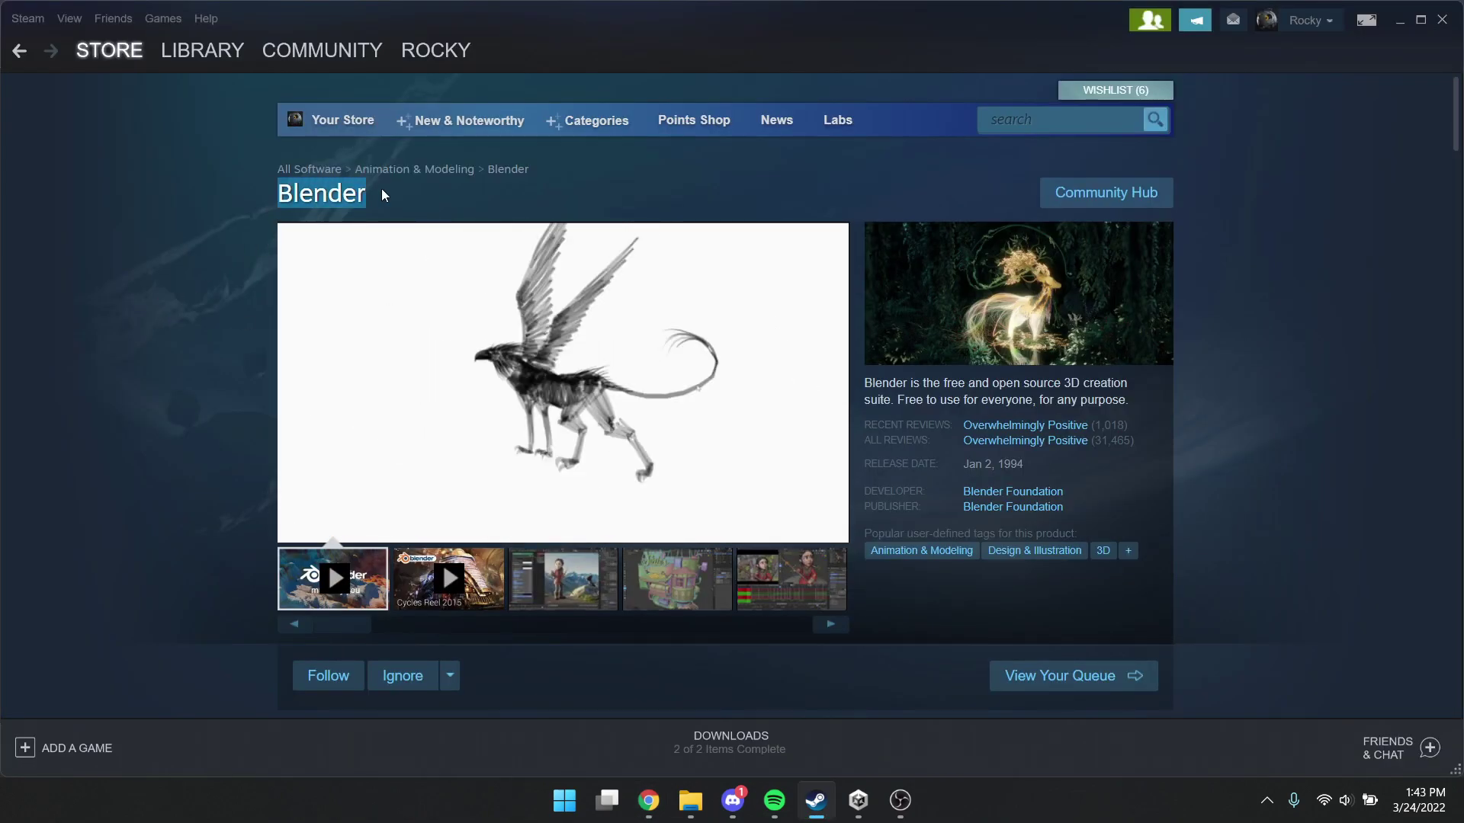
pyautogui.click(381, 190)
pyautogui.scroll(-2, 179, 248)
pyautogui.scroll(-3, 178, 250)
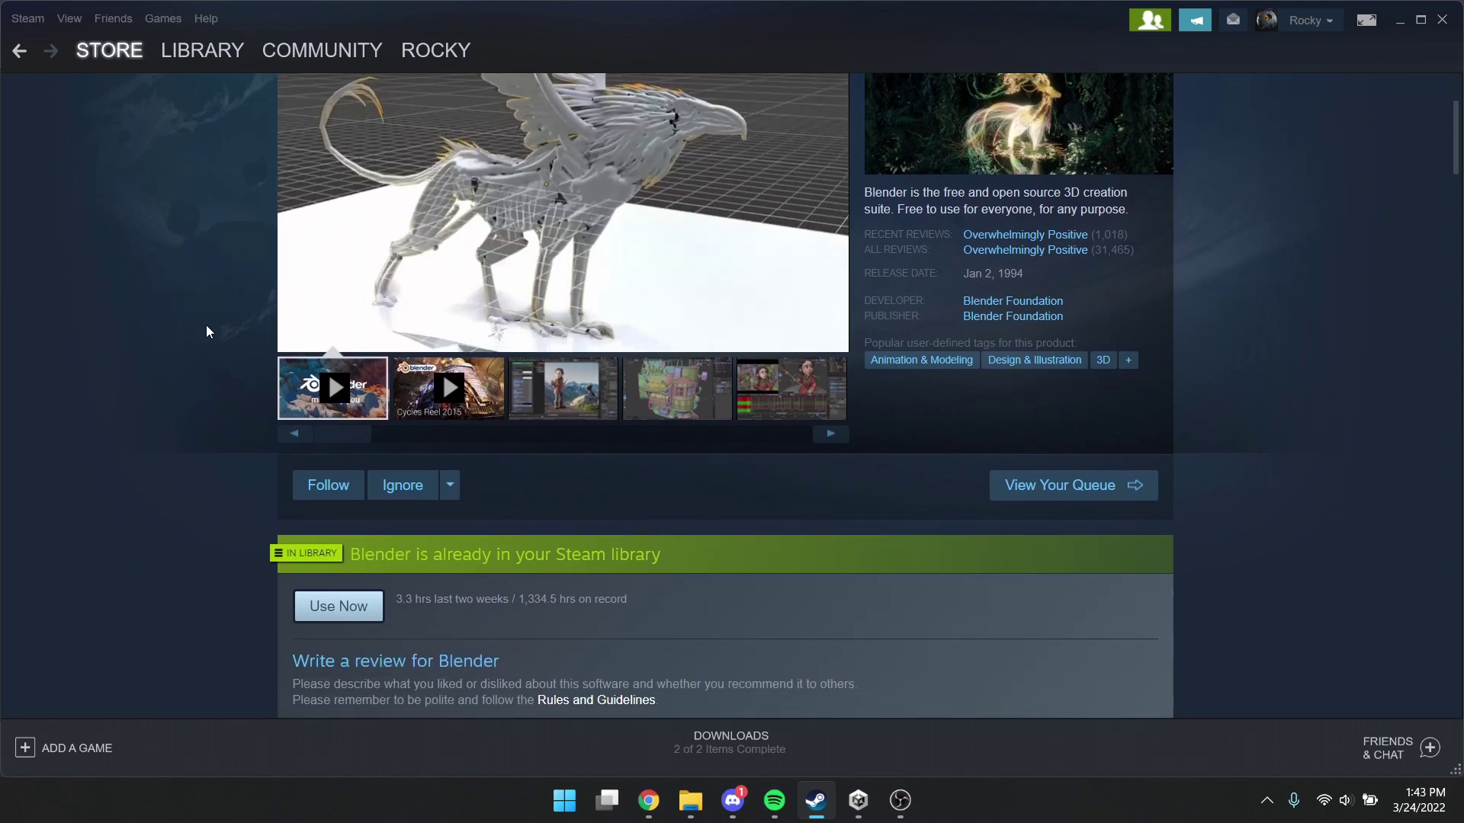
pyautogui.scroll(-5, 218, 436)
pyautogui.scroll(-4, 215, 434)
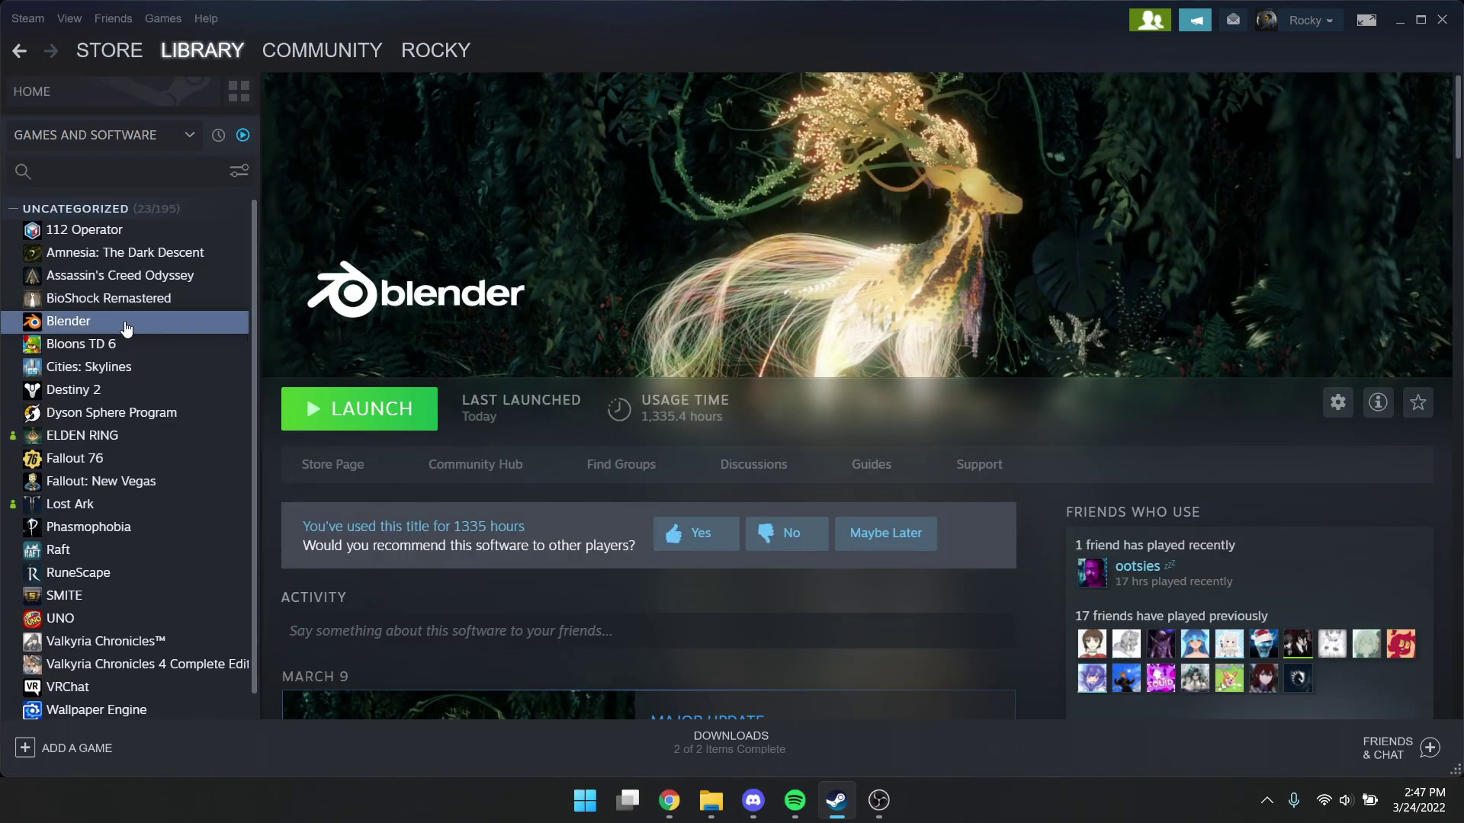
# Opt Blender into the 2.79a - Archive beta in its Steam properties
pyautogui.rightClick(82, 323)
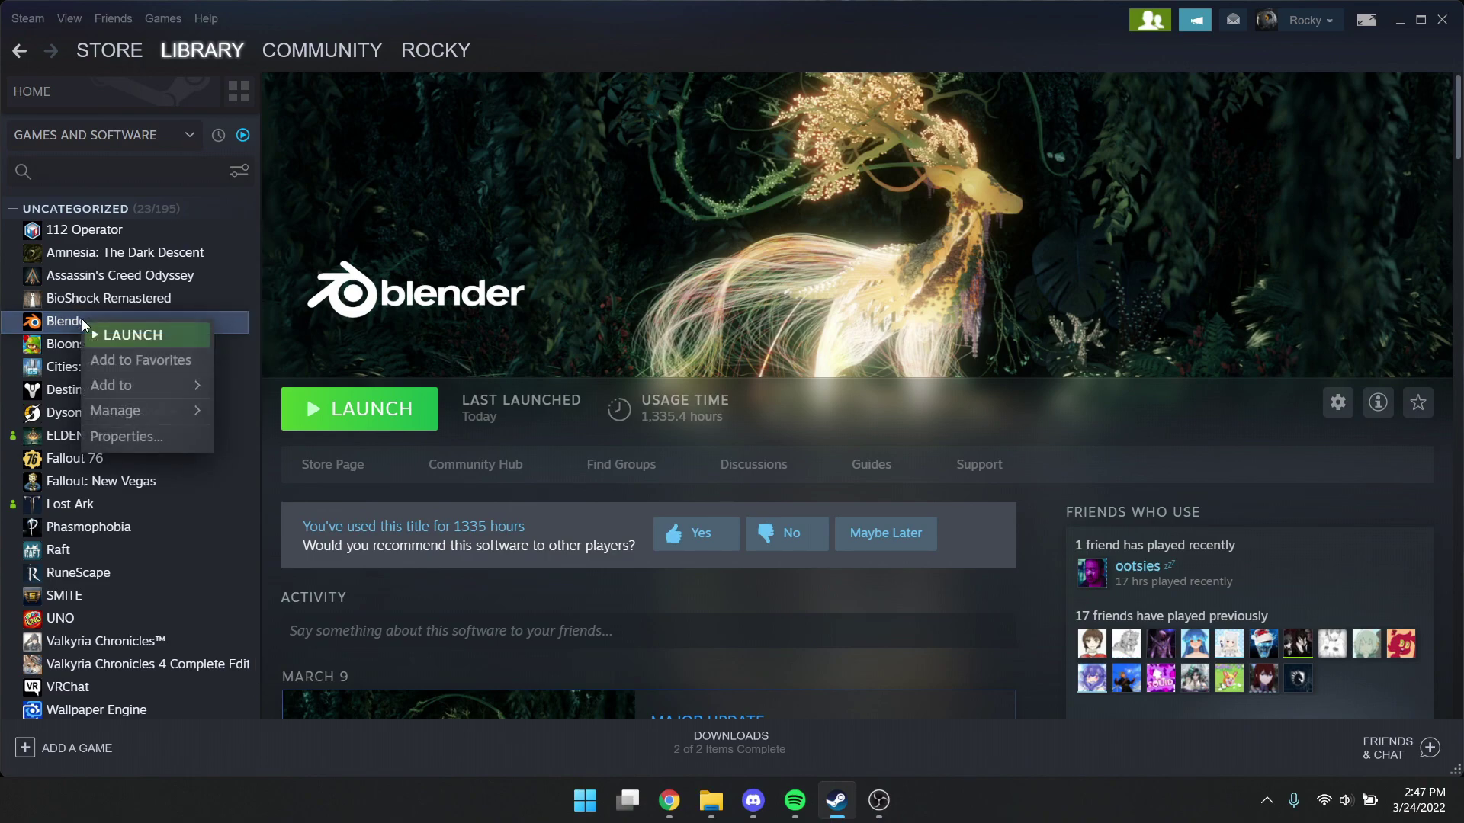
pyautogui.click(125, 440)
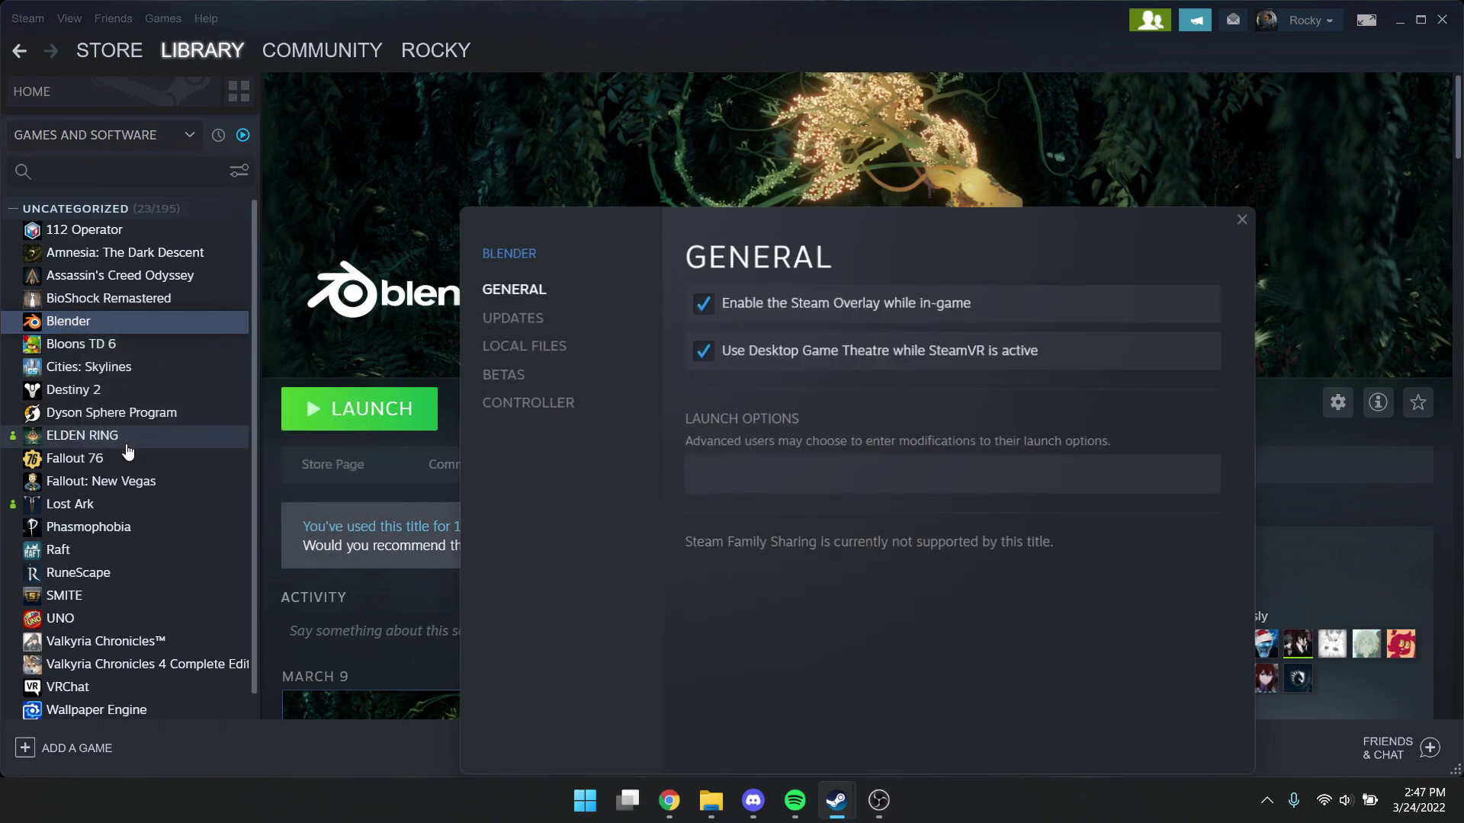
pyautogui.click(500, 376)
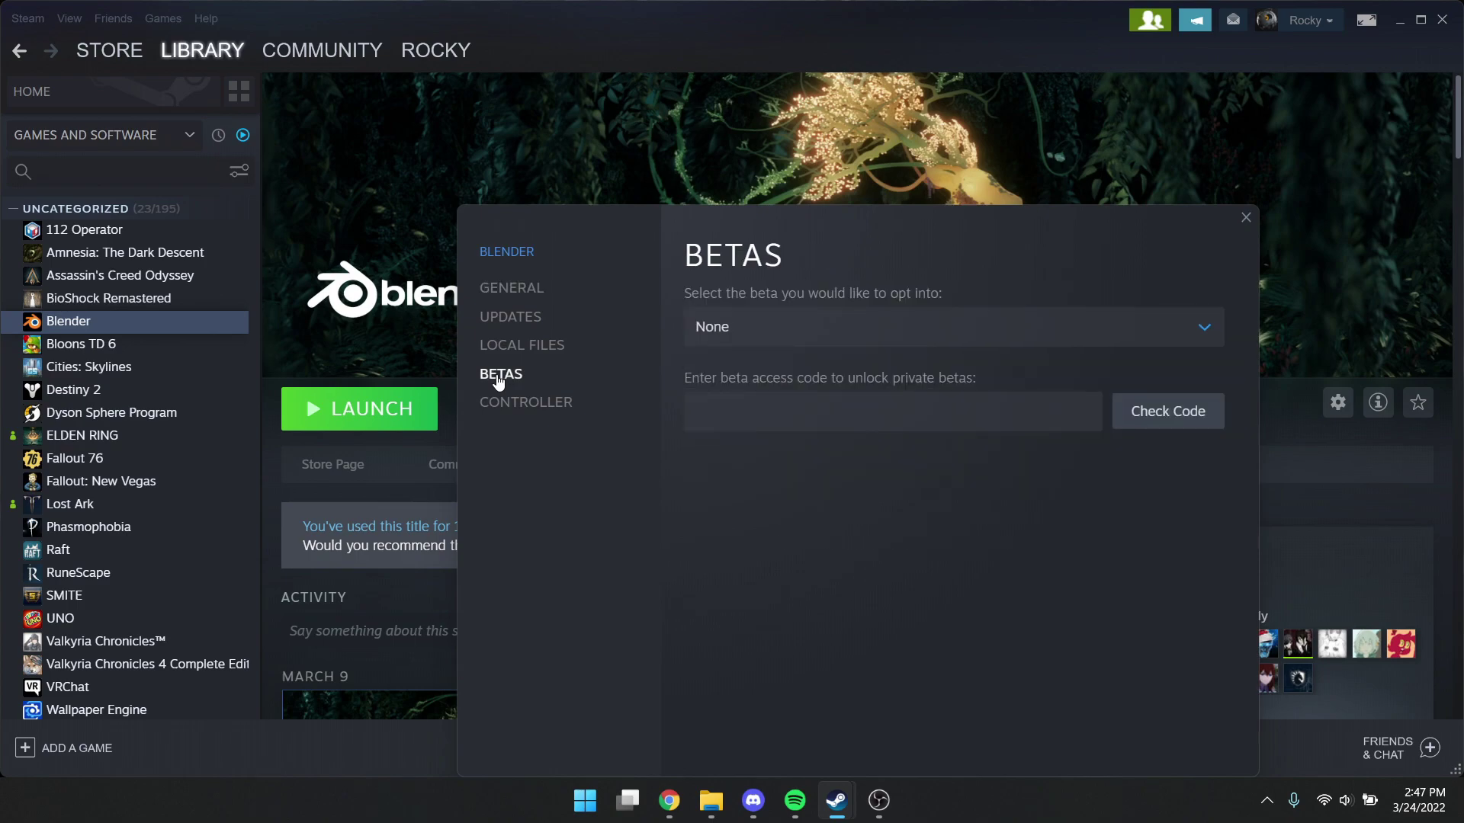
pyautogui.click(728, 334)
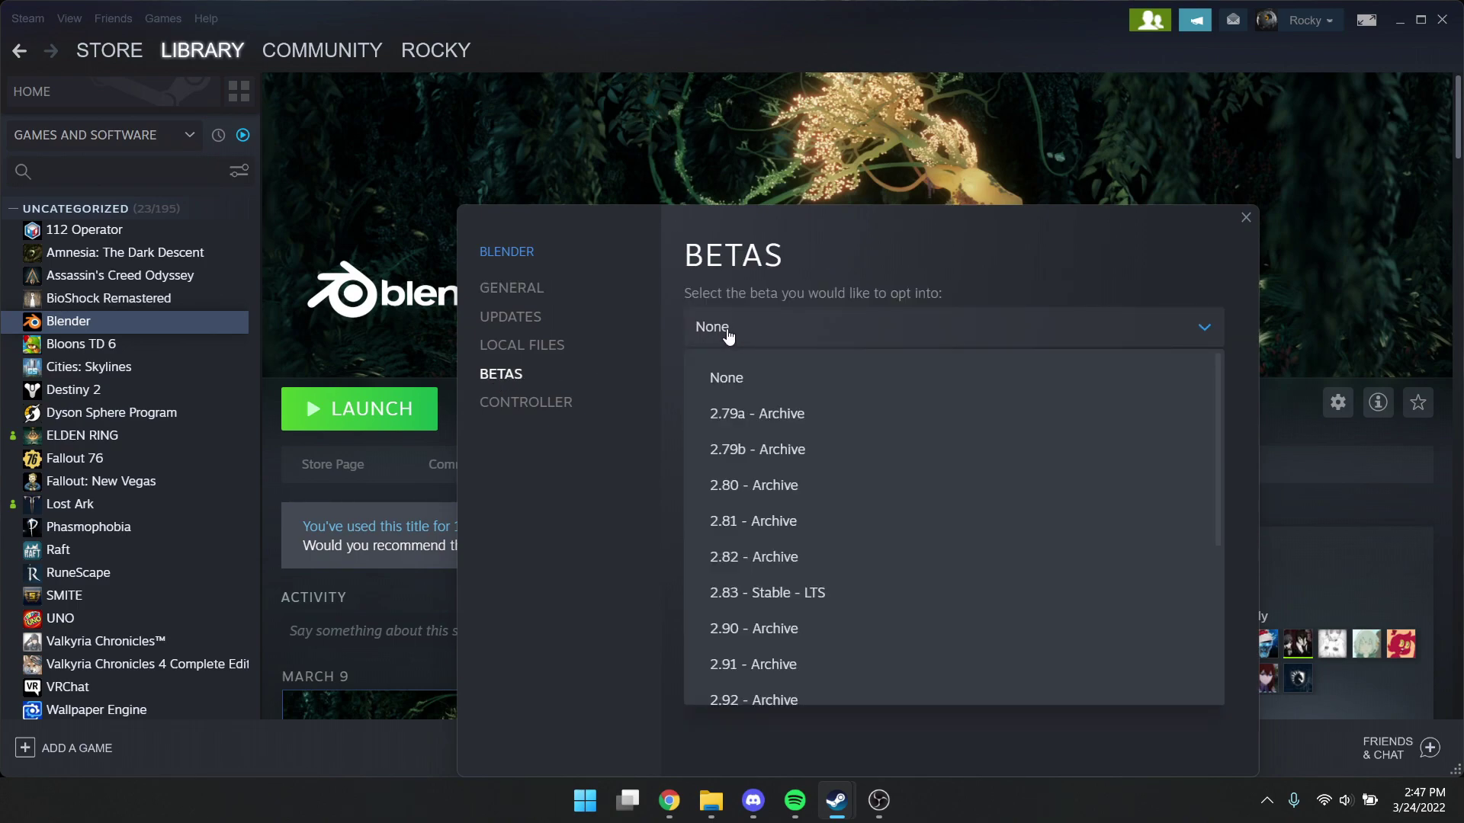
pyautogui.click(732, 415)
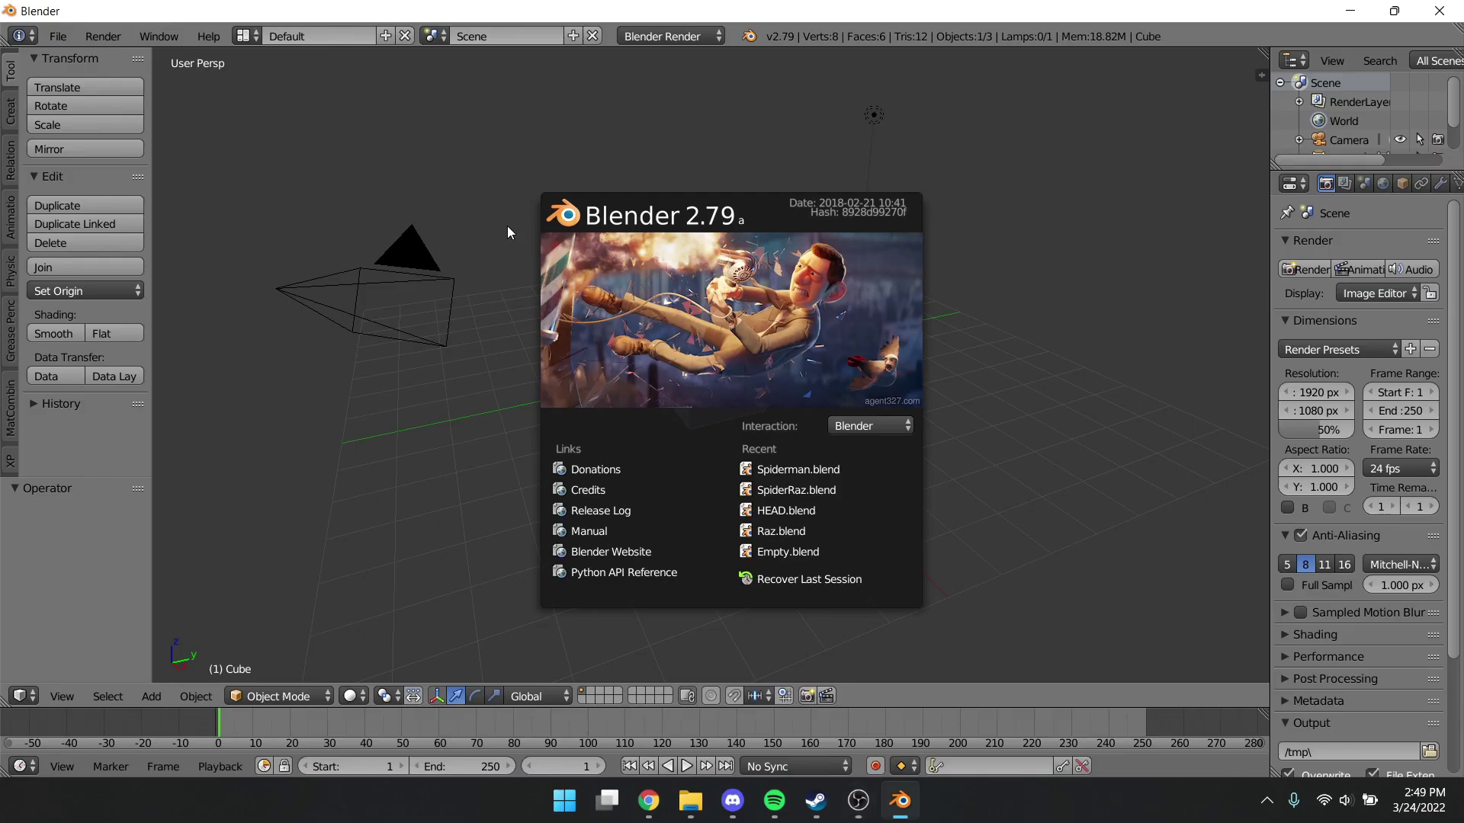
# Install cats-blender-plugin-master.zip from Downloads as a Blender add-on and enable it
pyautogui.click(54, 41)
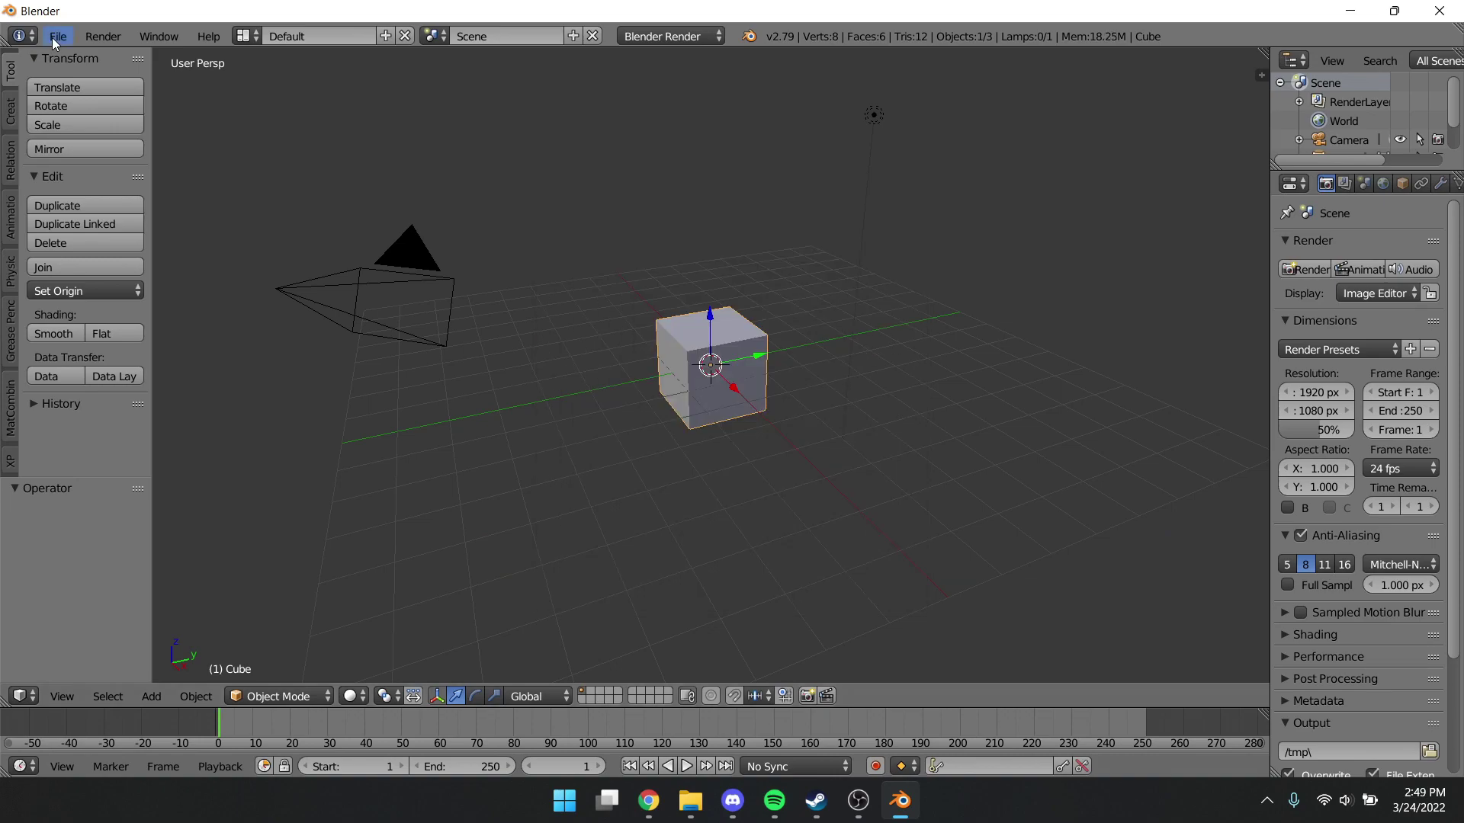
pyautogui.click(54, 41)
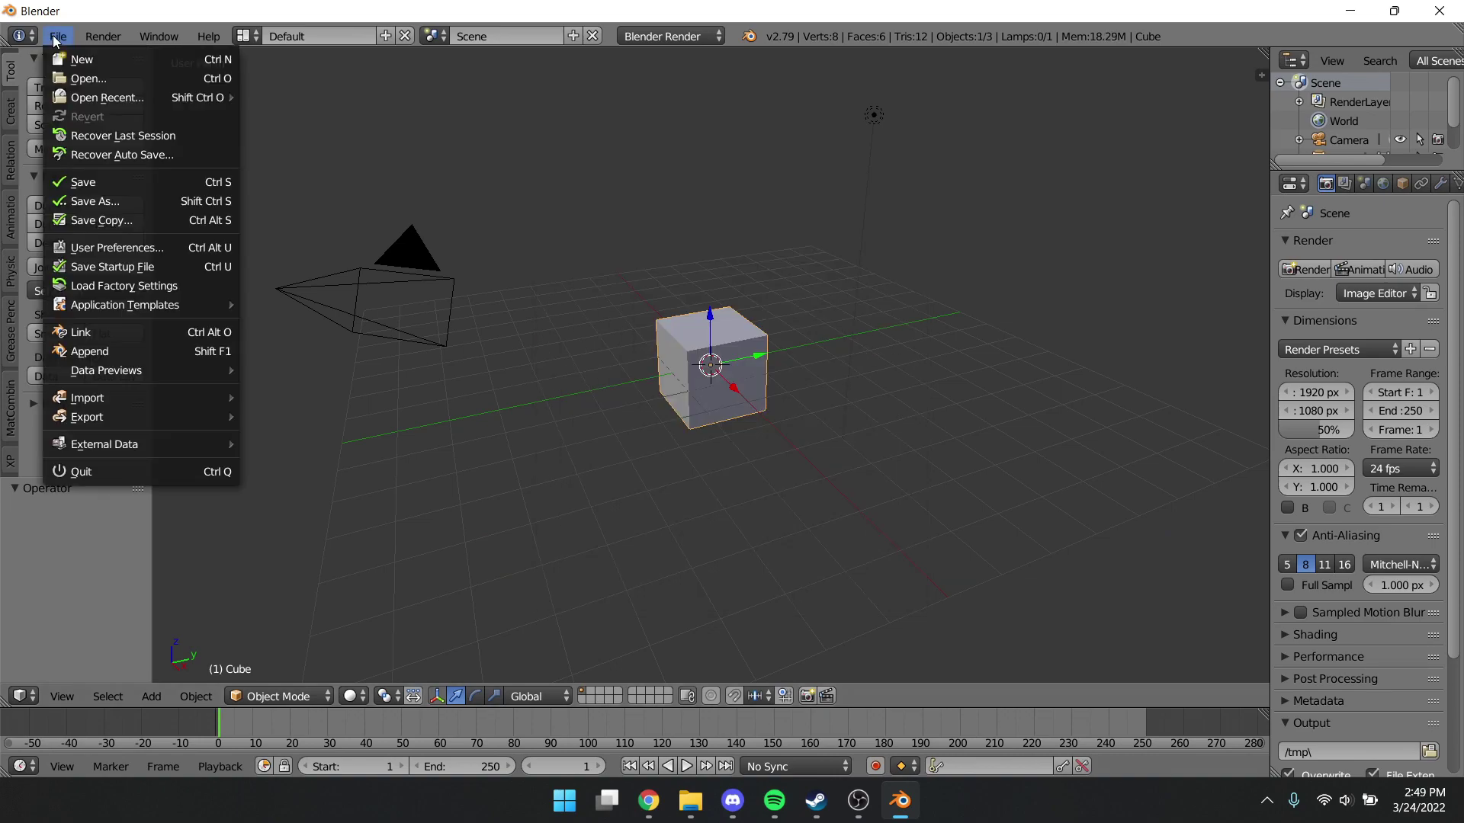
pyautogui.click(96, 250)
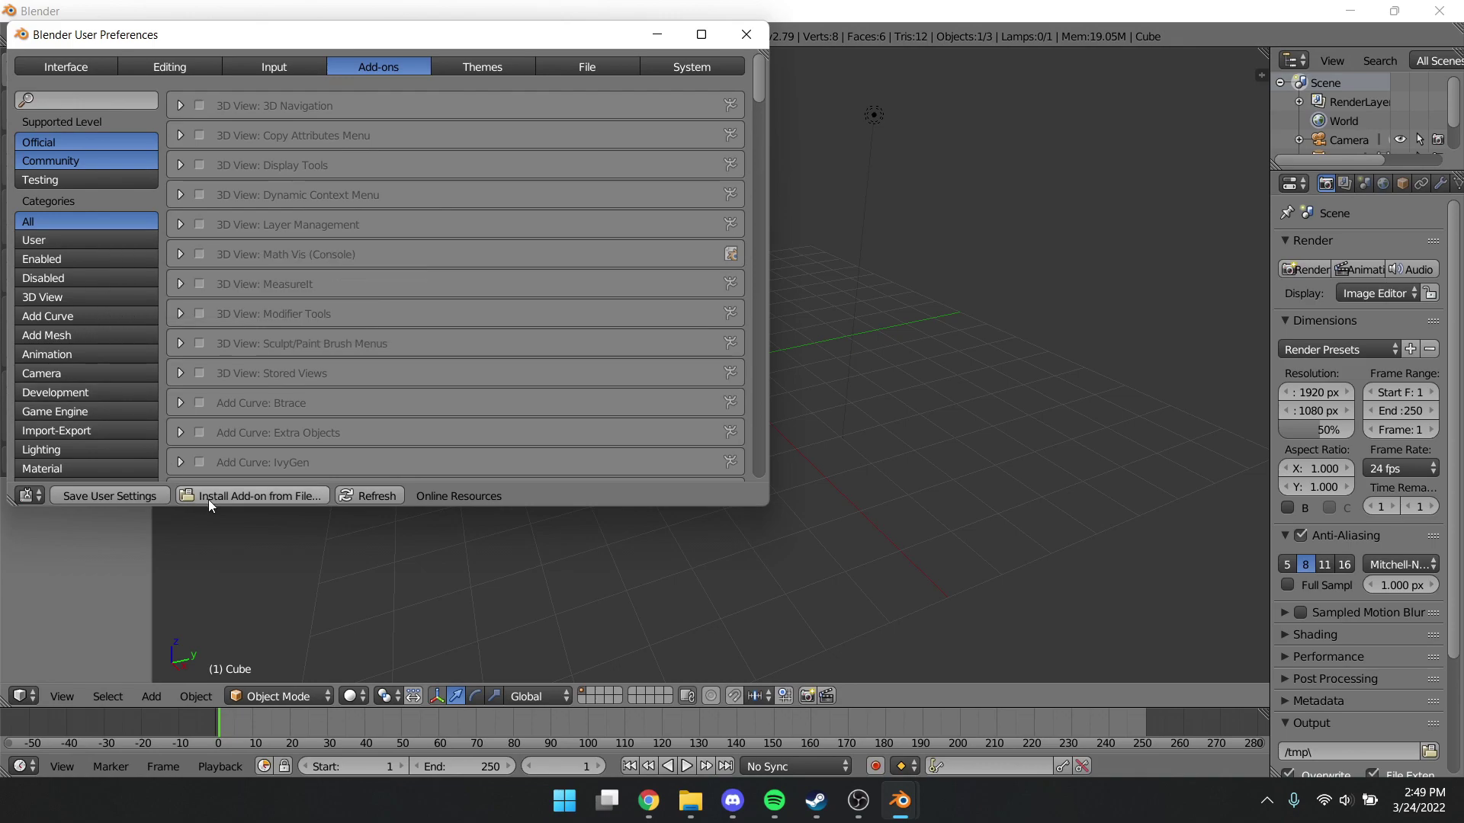
pyautogui.click(248, 495)
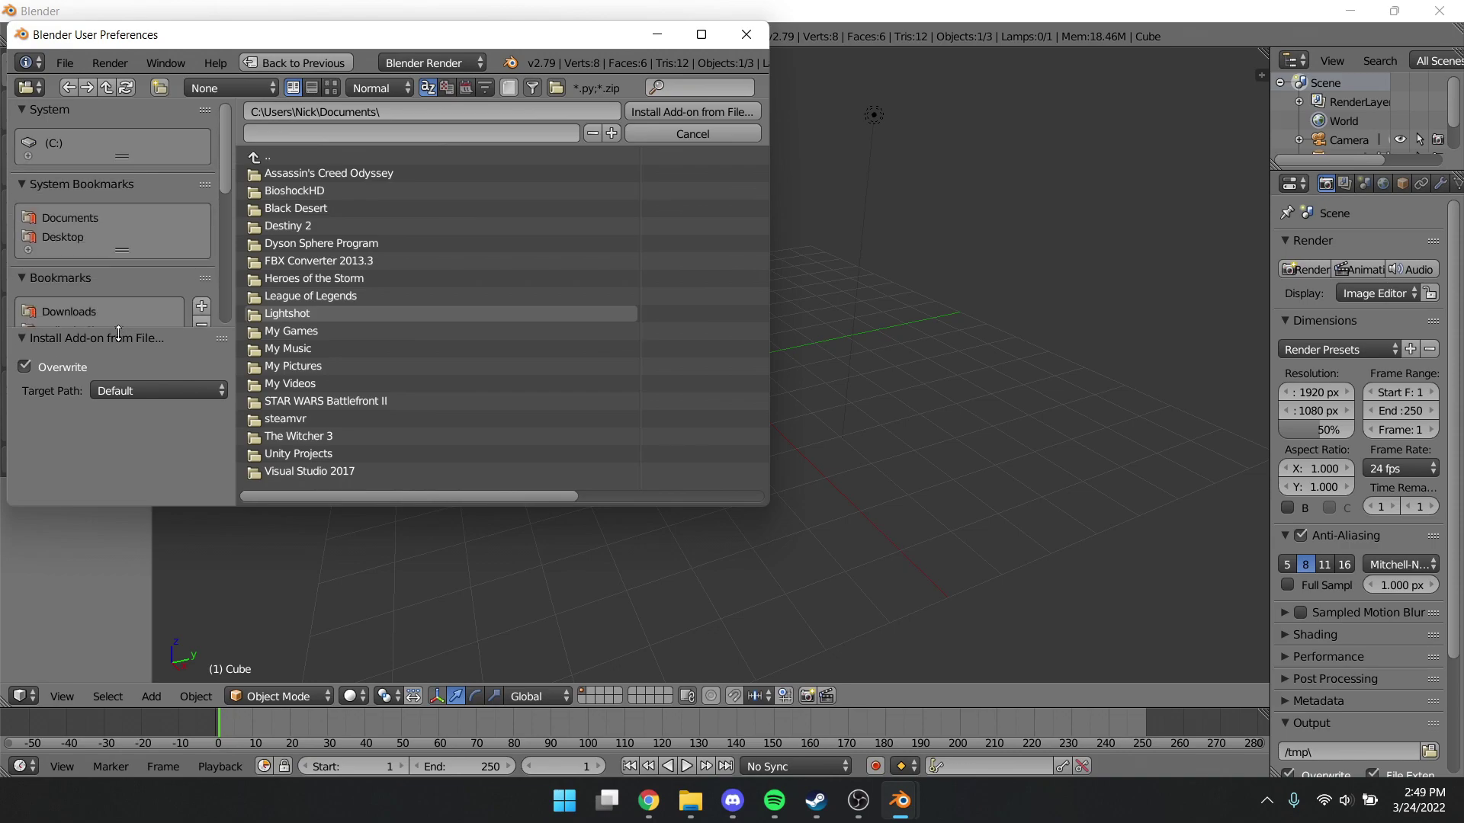
pyautogui.click(88, 310)
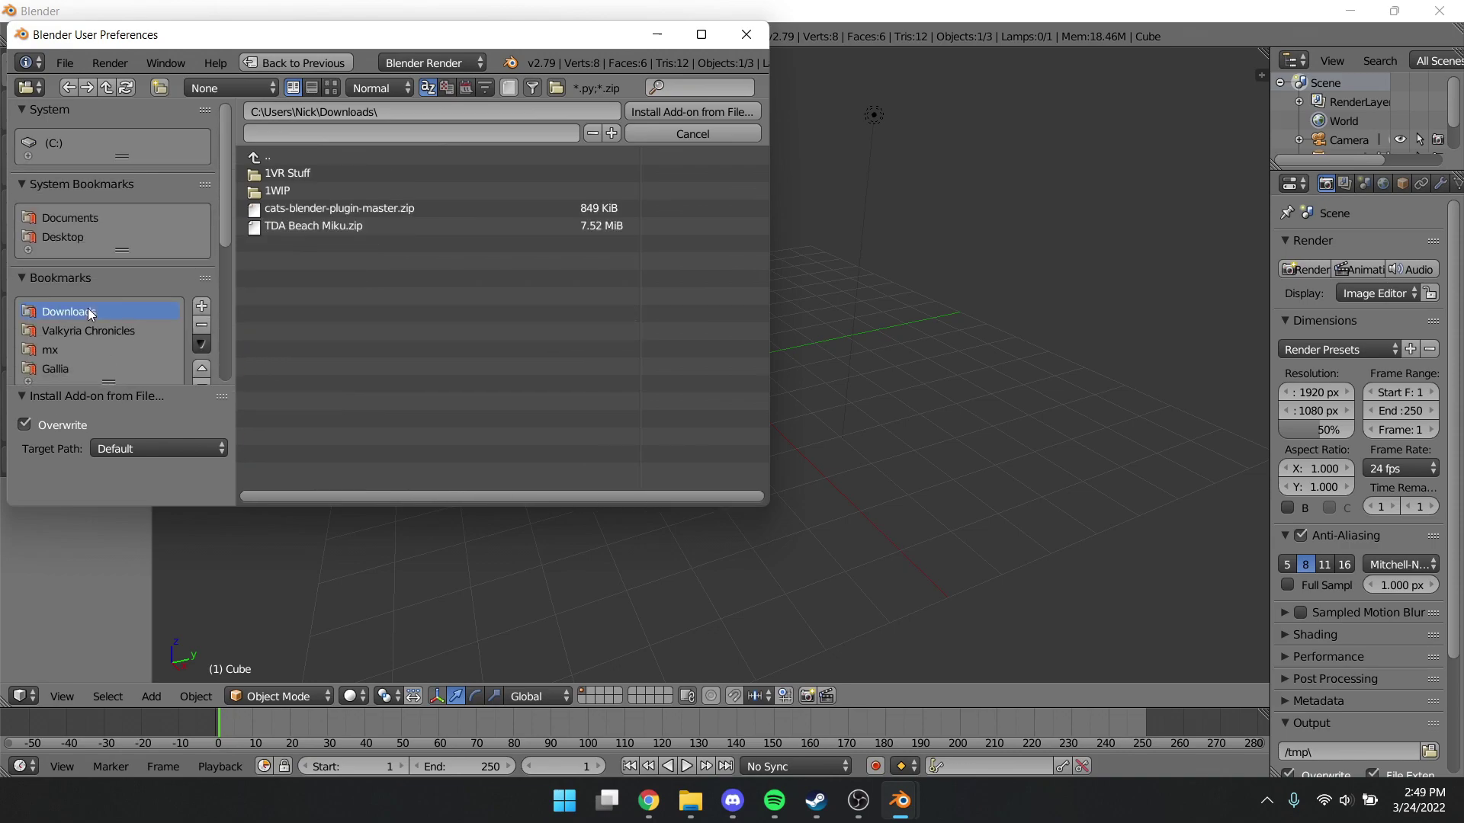
pyautogui.click(340, 209)
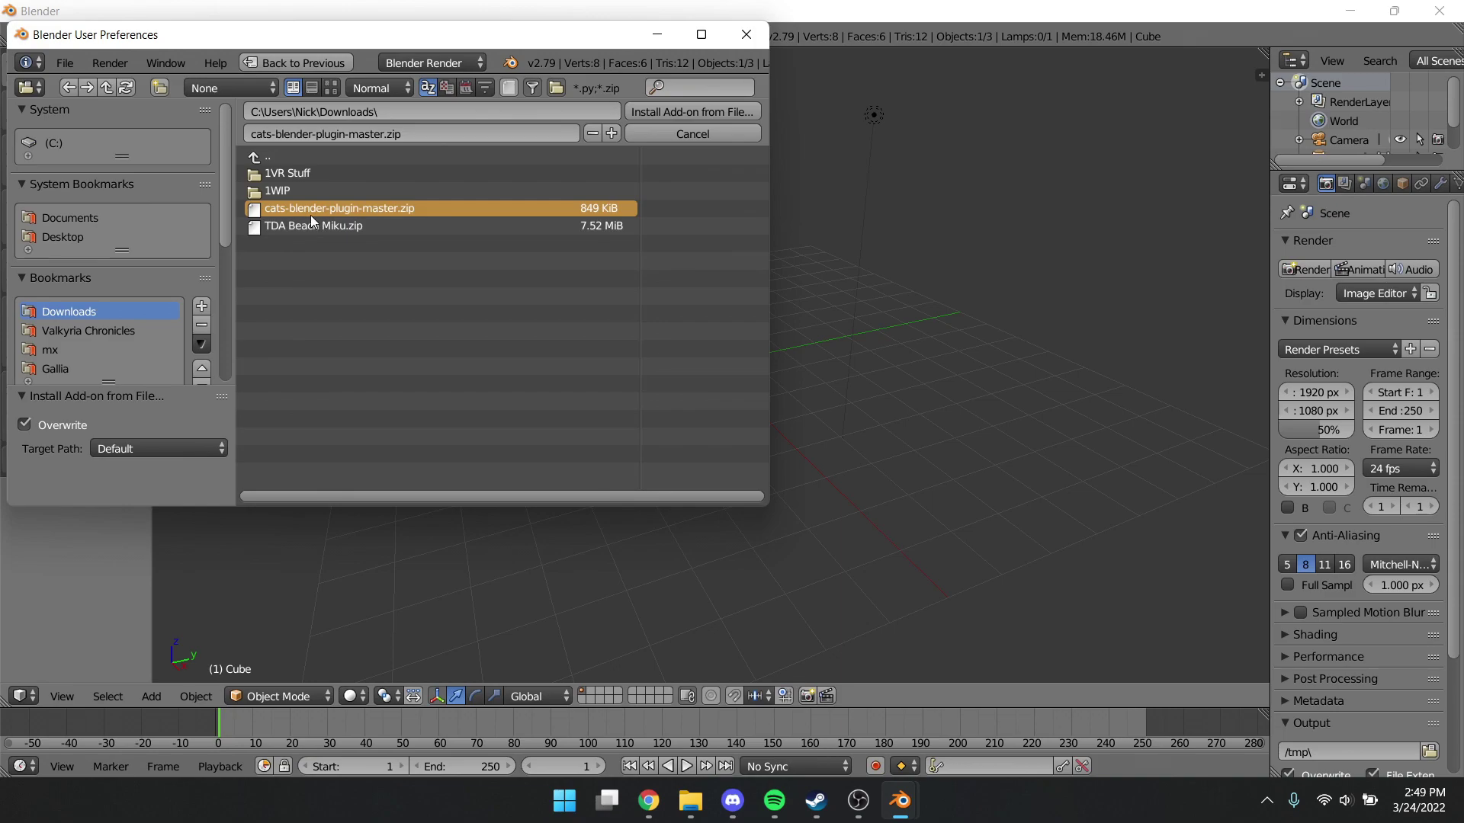
pyautogui.click(692, 111)
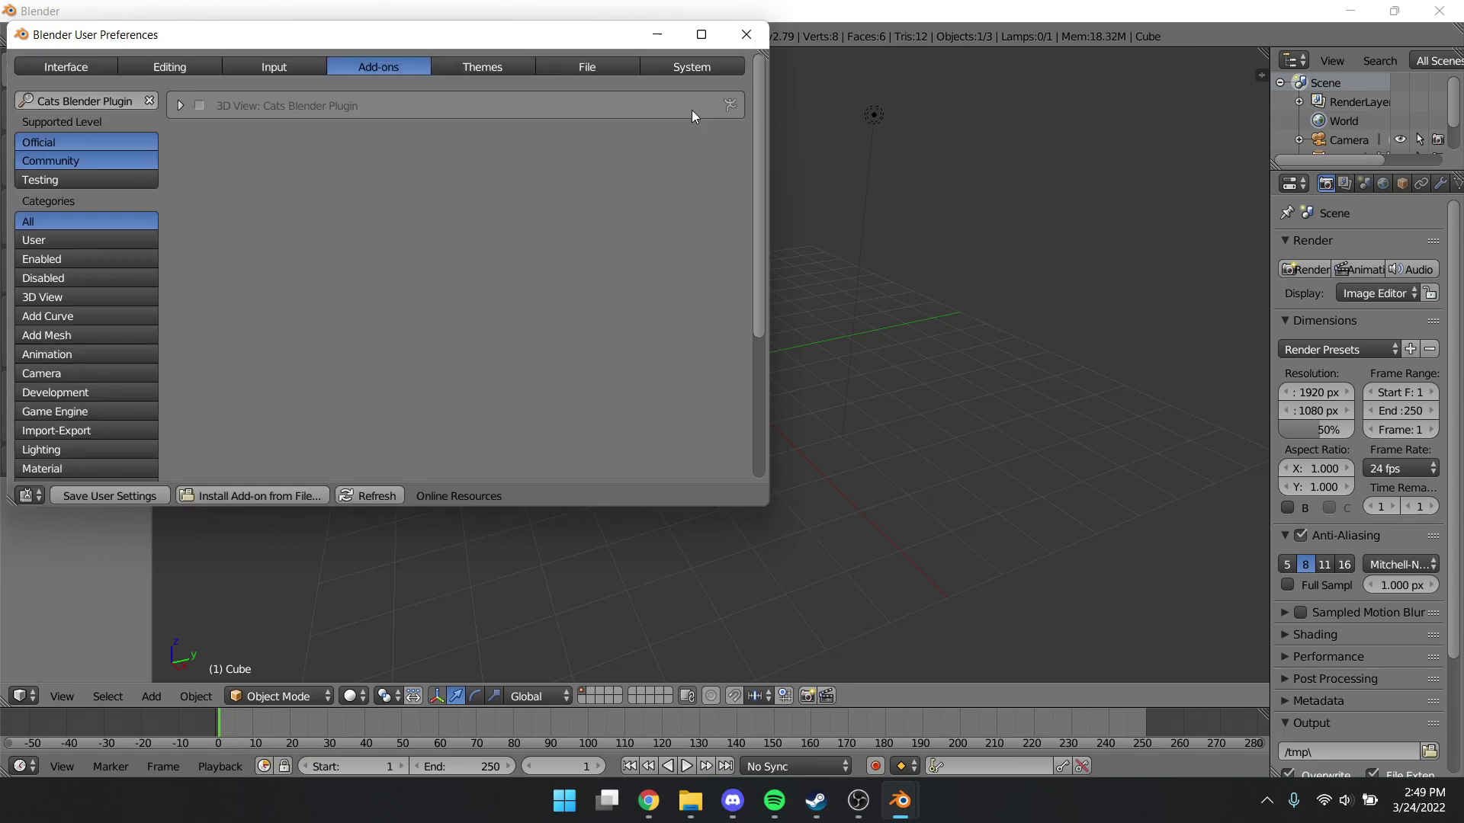
pyautogui.click(197, 107)
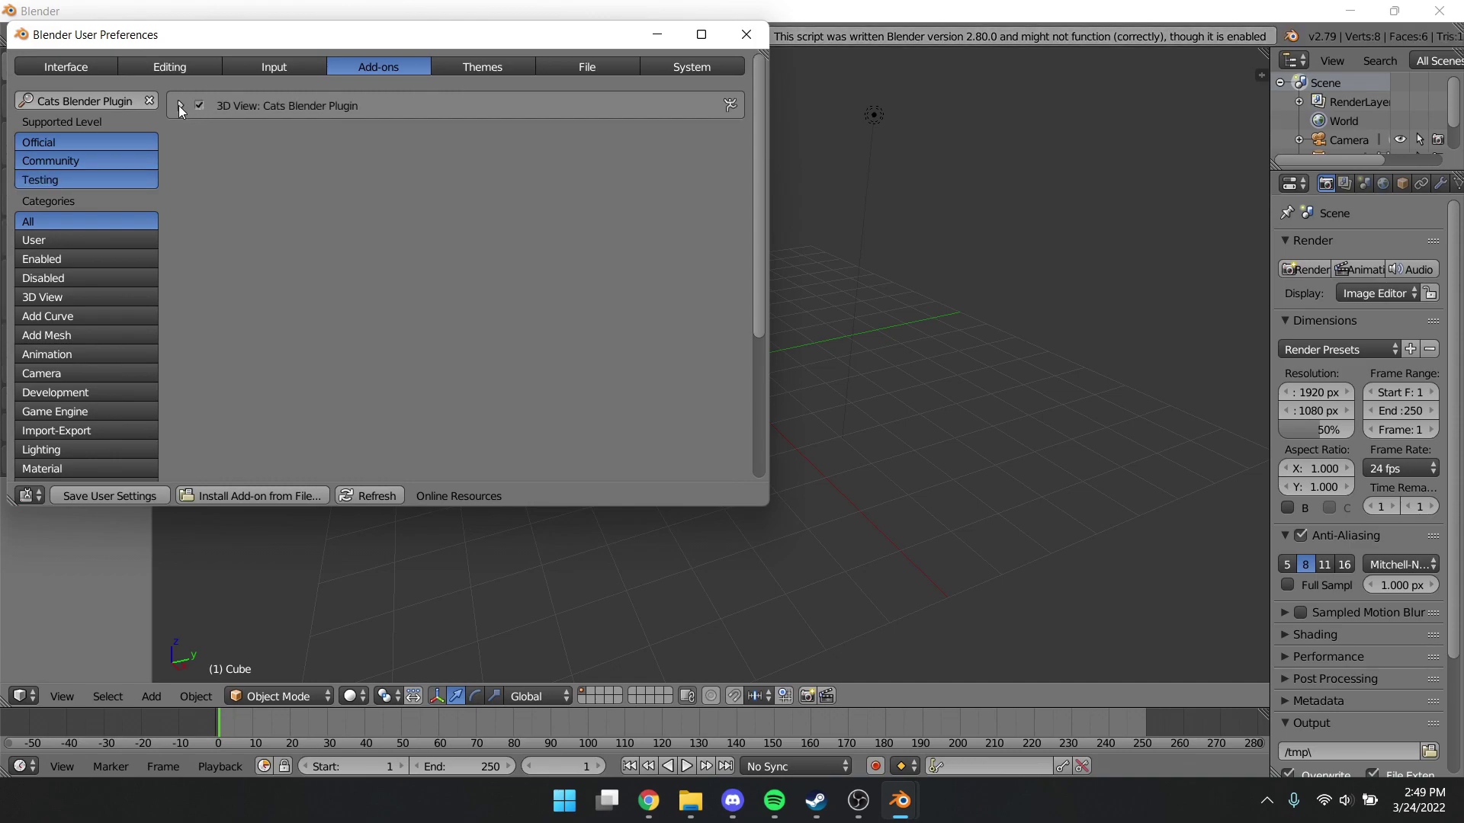
pyautogui.click(181, 106)
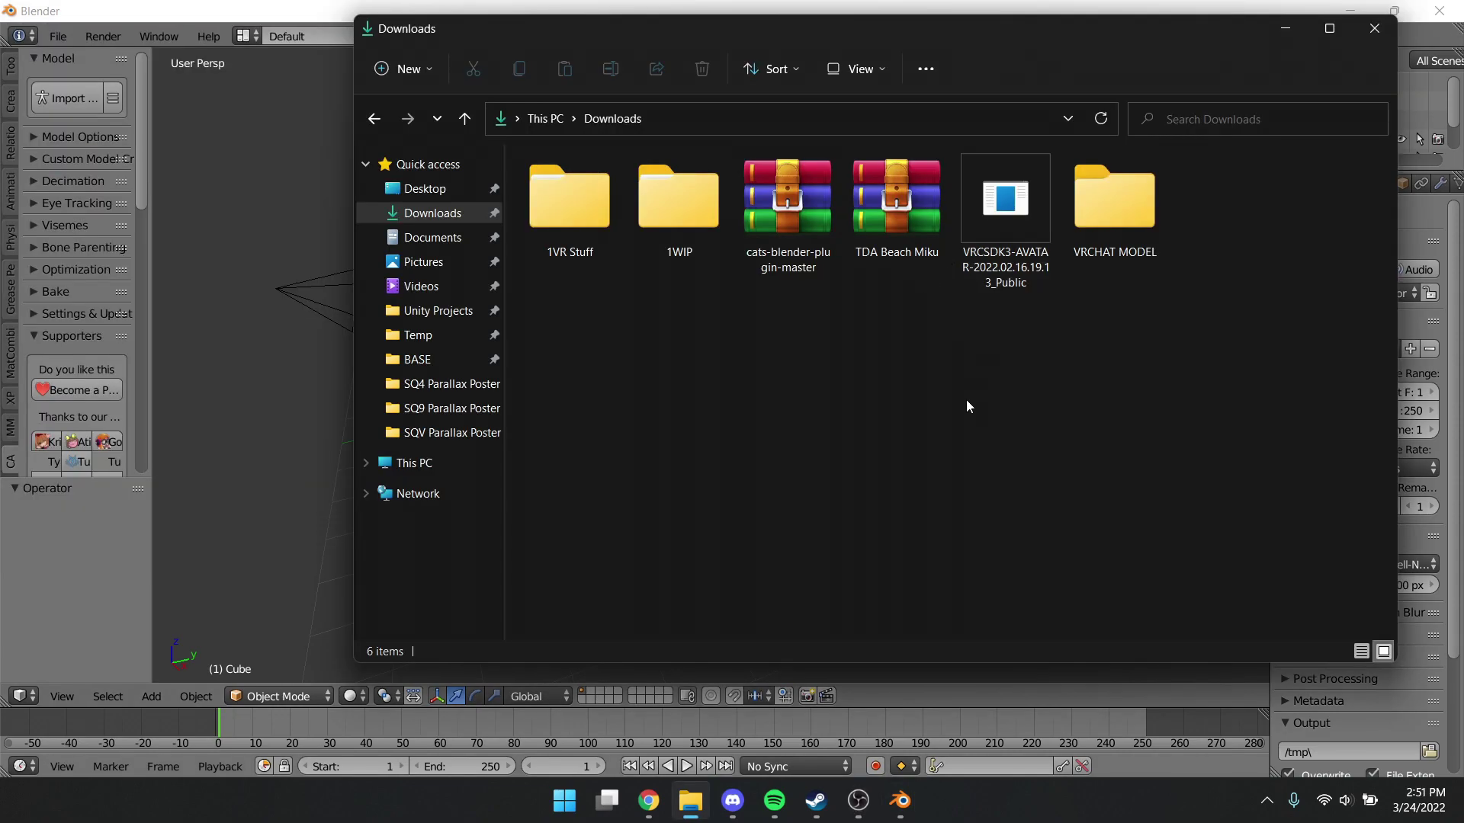
# Extract the TDA Beach Miku folder from TDA Beach Miku.zip into VRCHAT MODEL
pyautogui.doubleClick(898, 217)
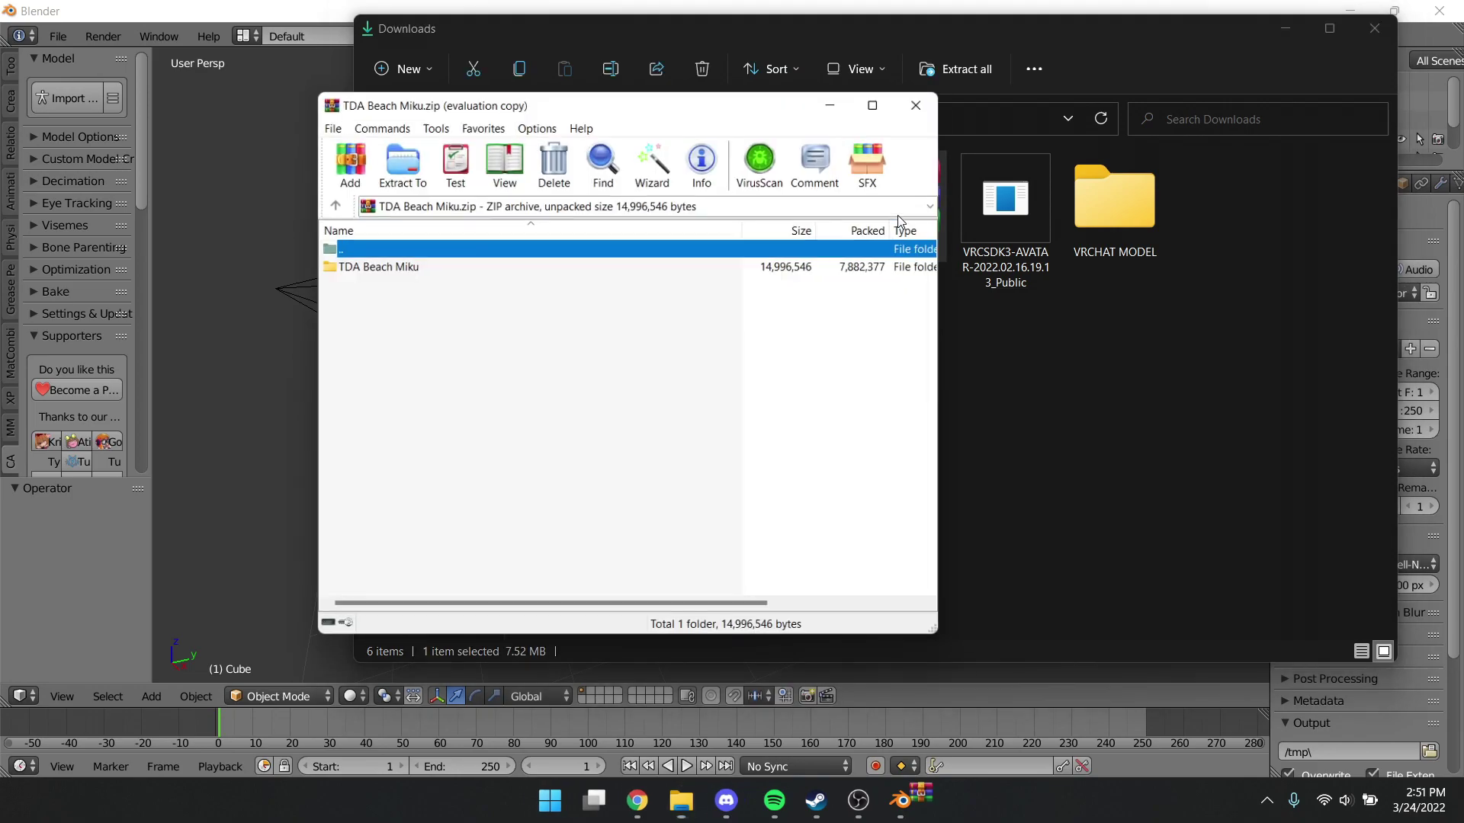
pyautogui.moveTo(372, 265); pyautogui.dragTo(1133, 195)
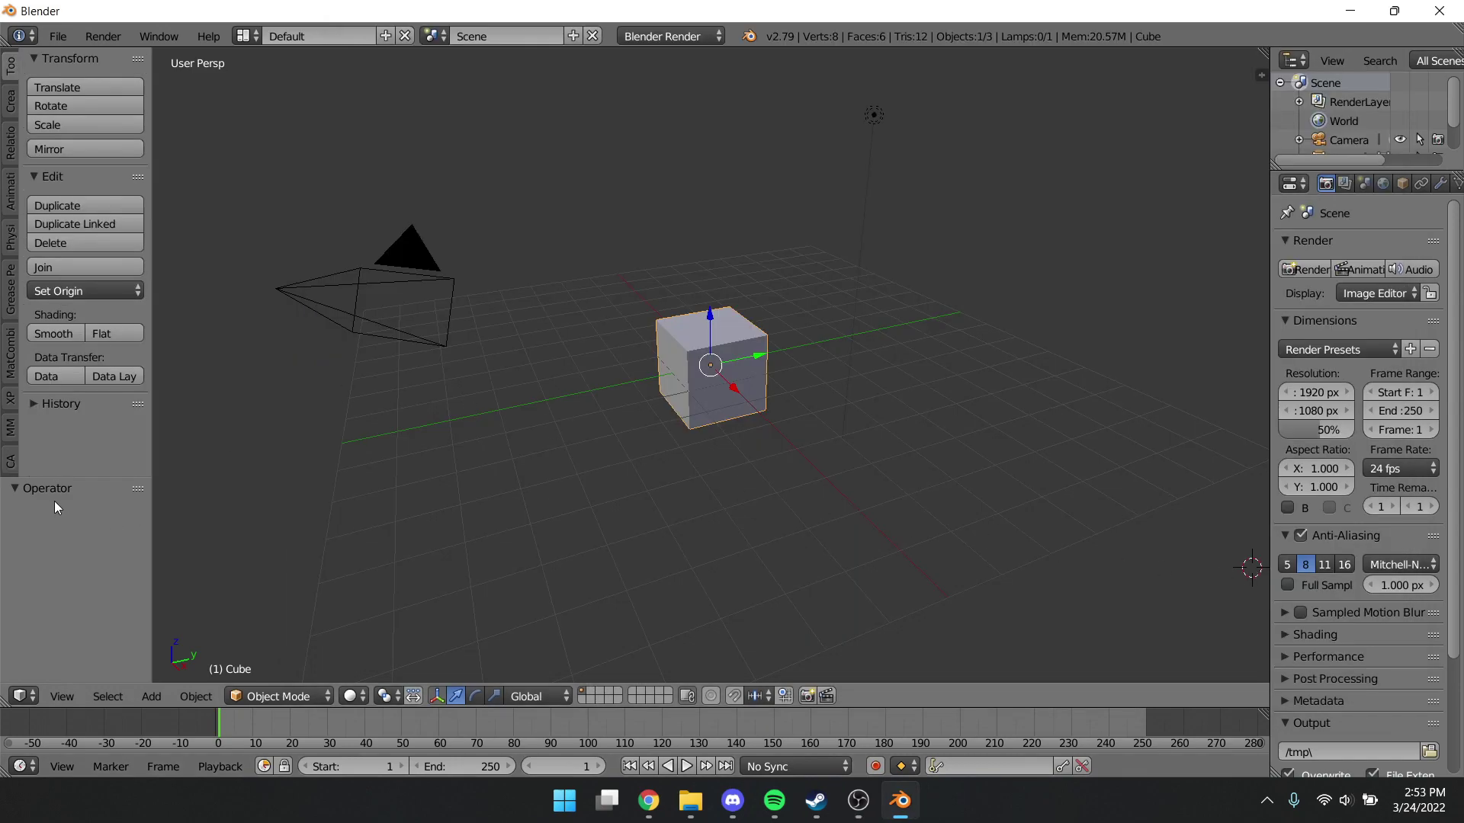
# Import TDA Beach Miku.pmx from Downloads > VRCHAT MODEL > TDA Beach Miku via CATS, then Fix Model
pyautogui.moveTo(49, 476); pyautogui.dragTo(27, 624)
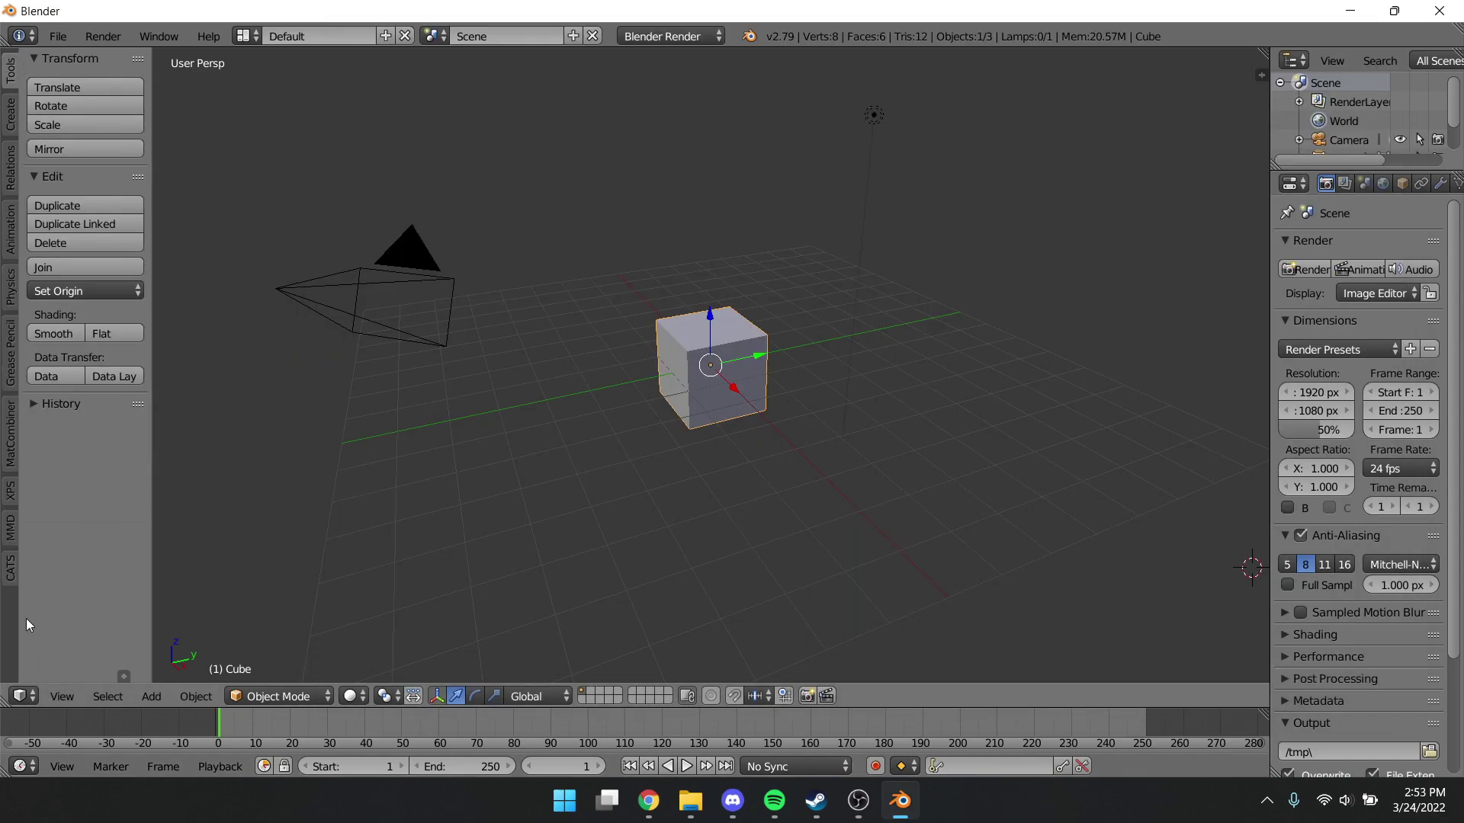
pyautogui.click(10, 568)
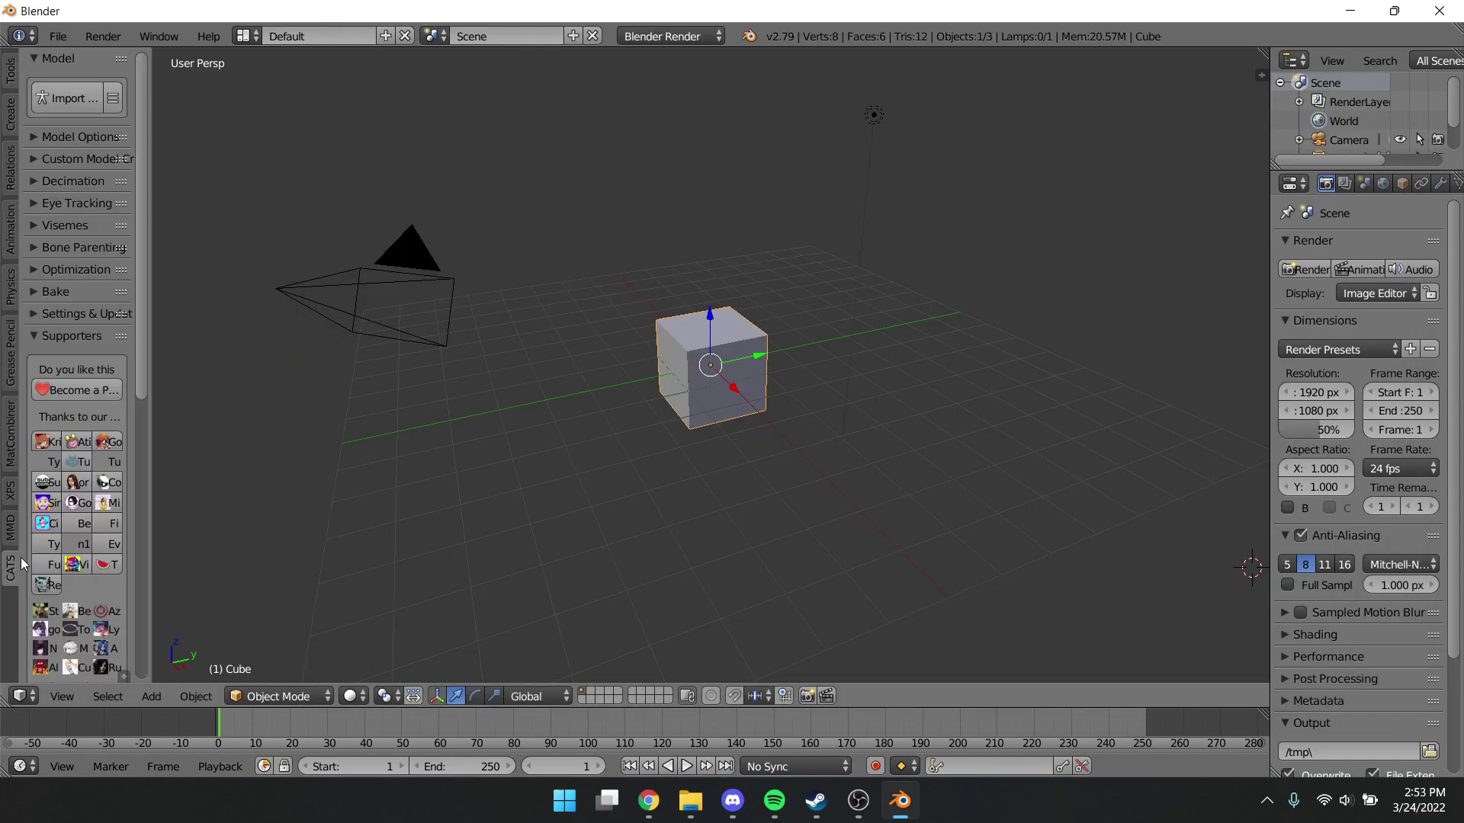
pyautogui.click(81, 102)
pyautogui.click(64, 284)
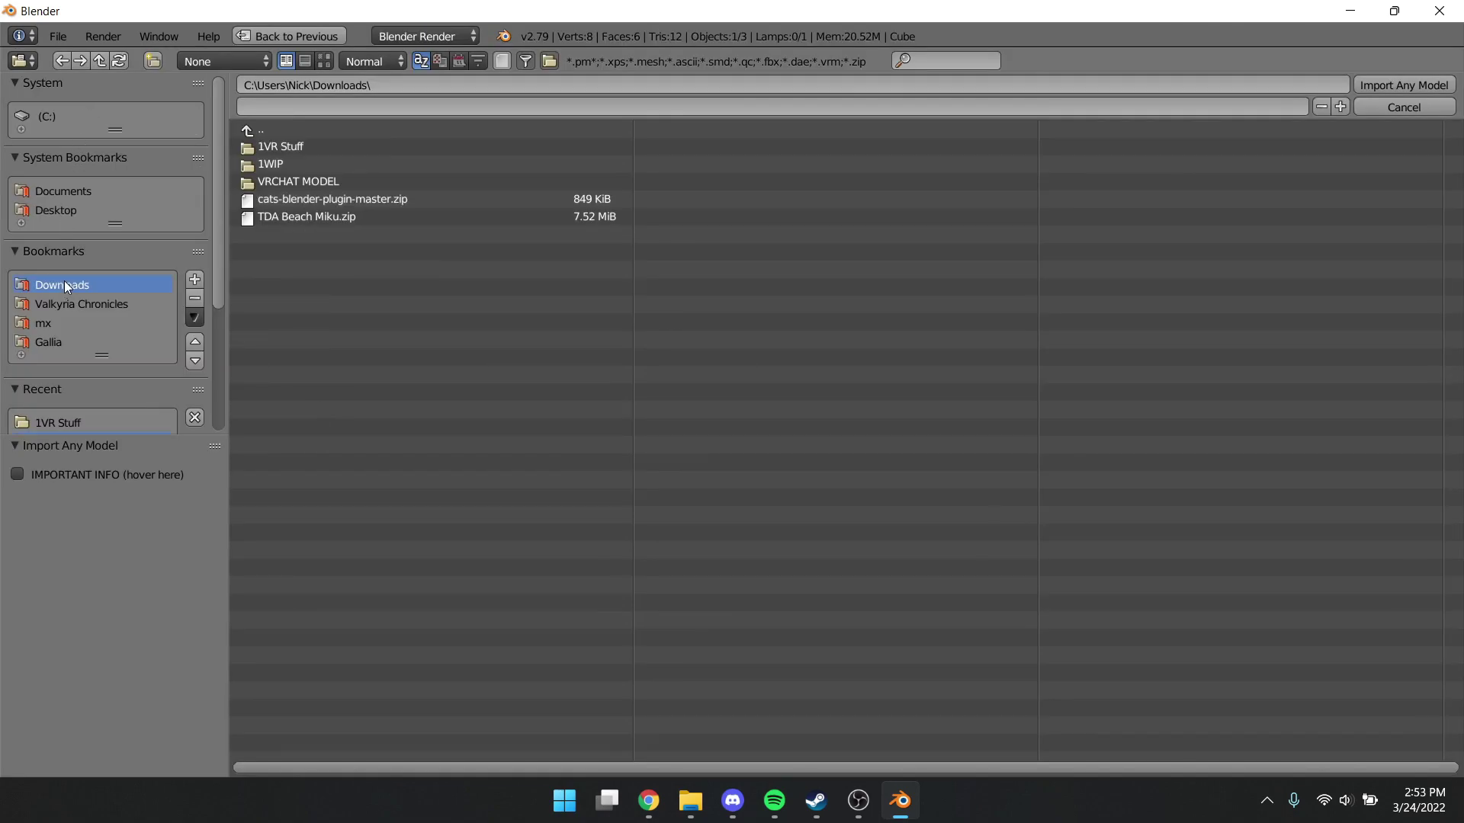
pyautogui.doubleClick(282, 182)
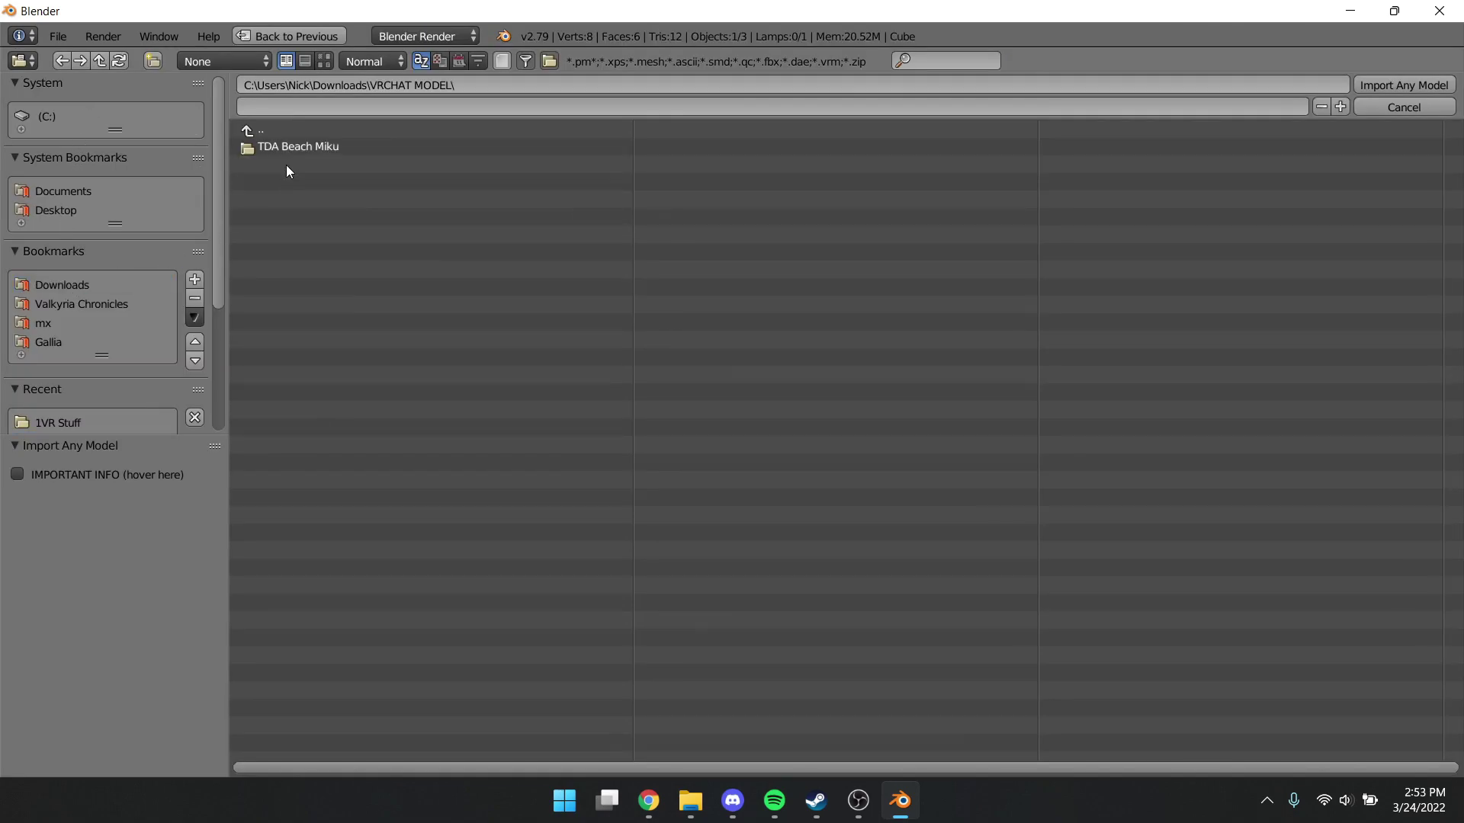
pyautogui.doubleClick(295, 146)
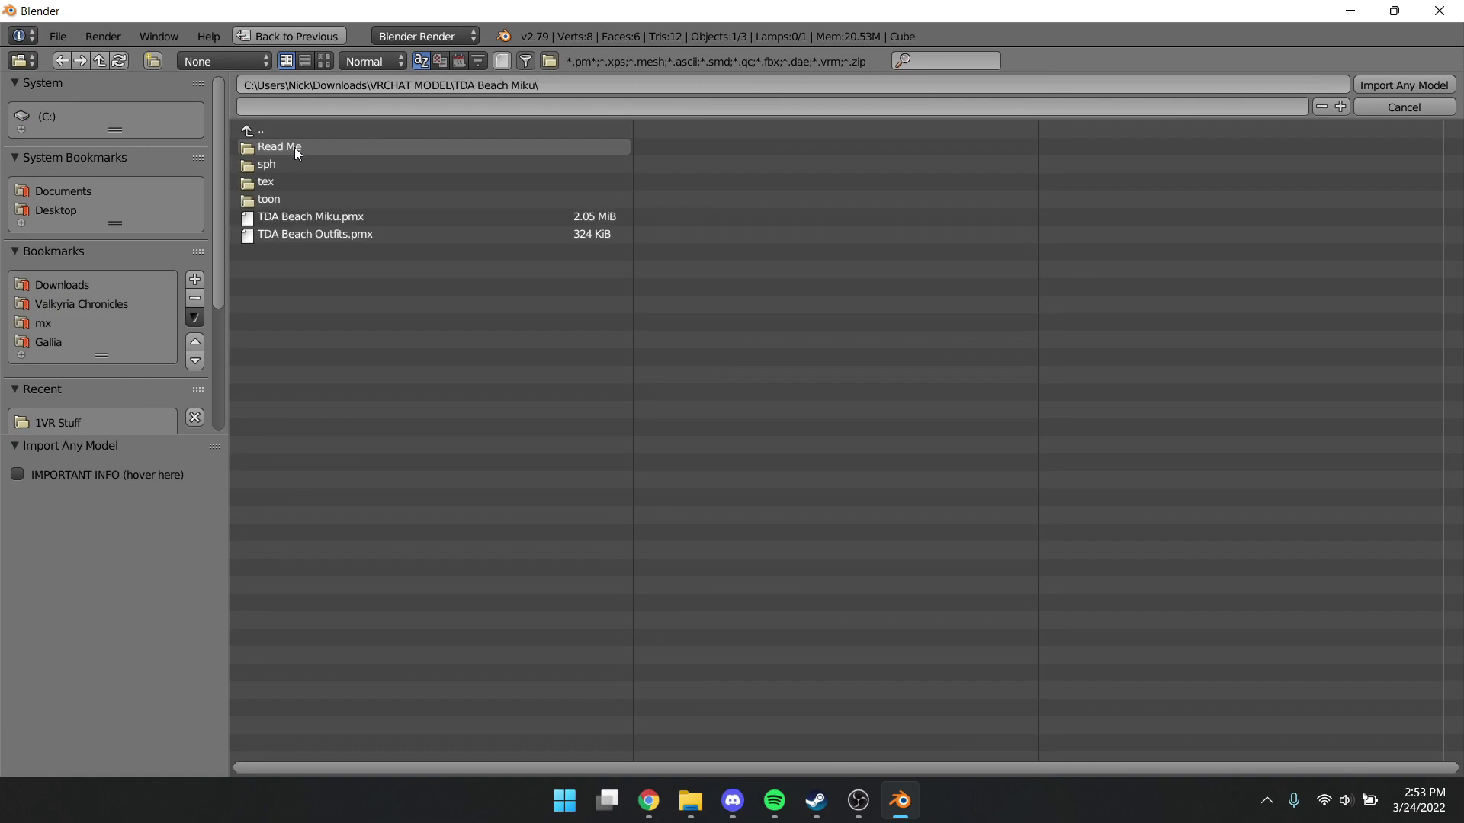
pyautogui.click(306, 216)
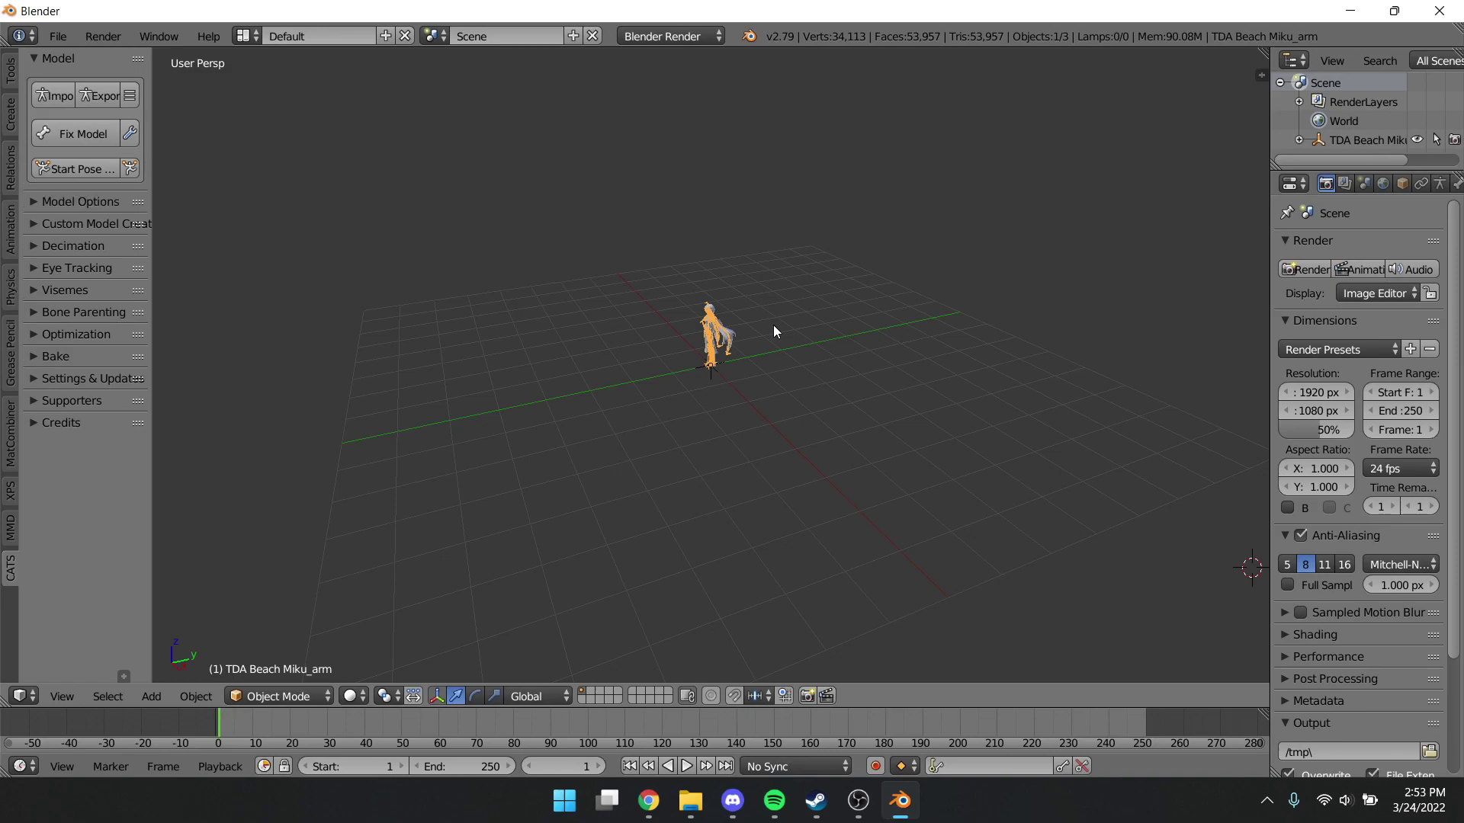
pyautogui.click(84, 140)
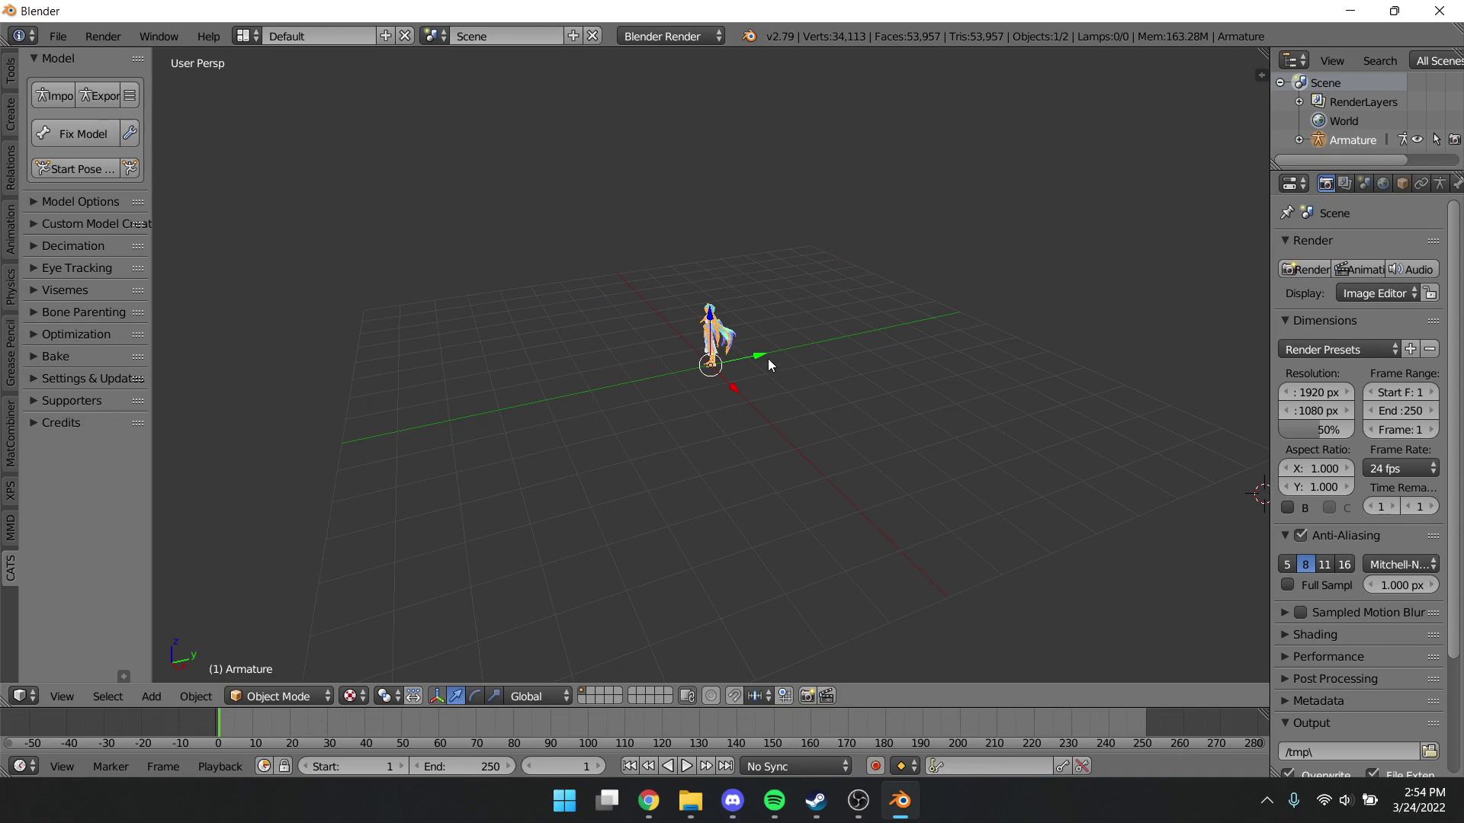
# Zoom and orbit the viewport to inspect the fixed Miku model and its armature
pyautogui.scroll(12, 767, 358)
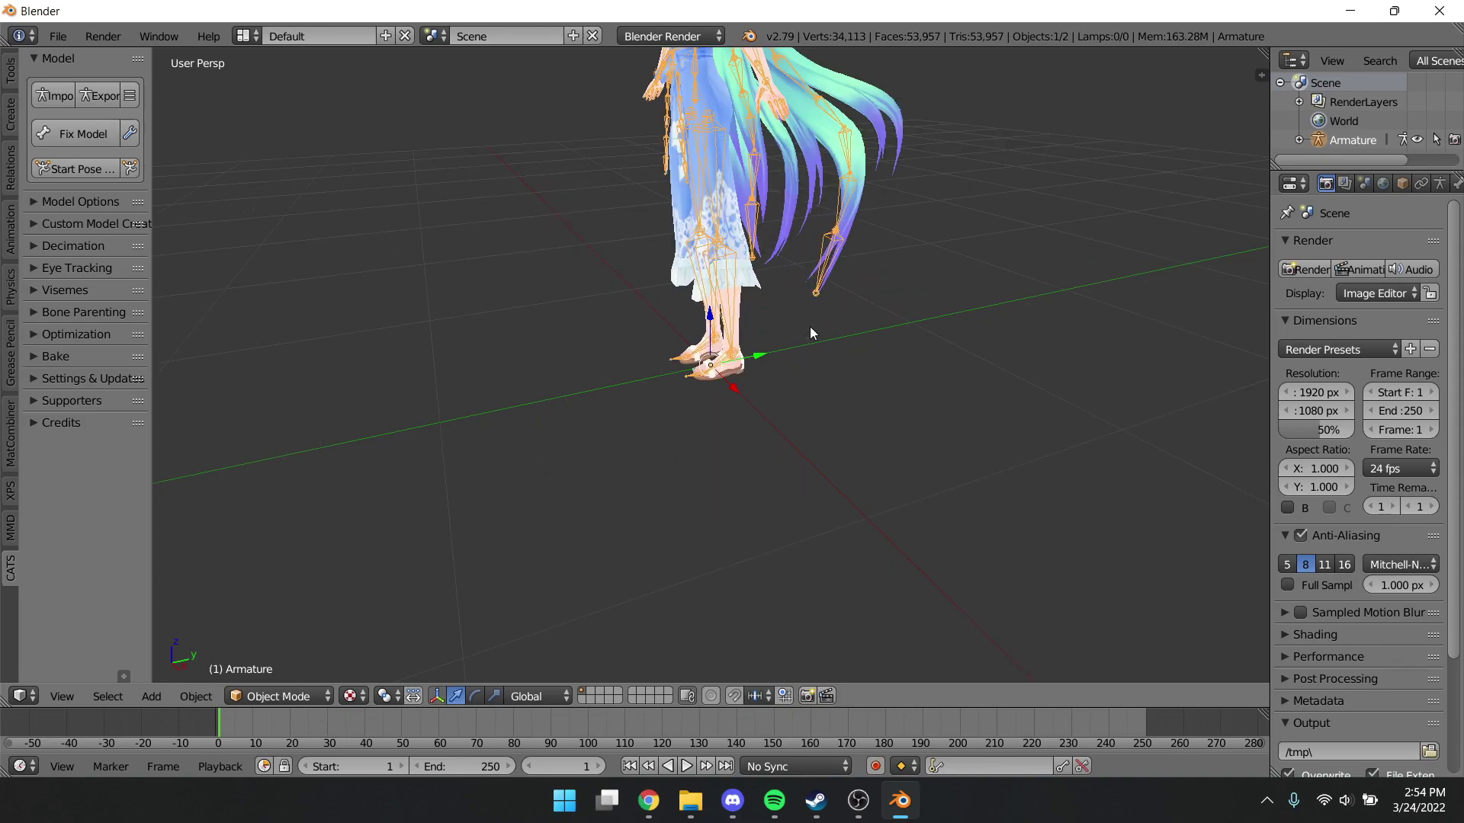
pyautogui.moveTo(811, 330); pyautogui.dragTo(851, 303, button='middle')
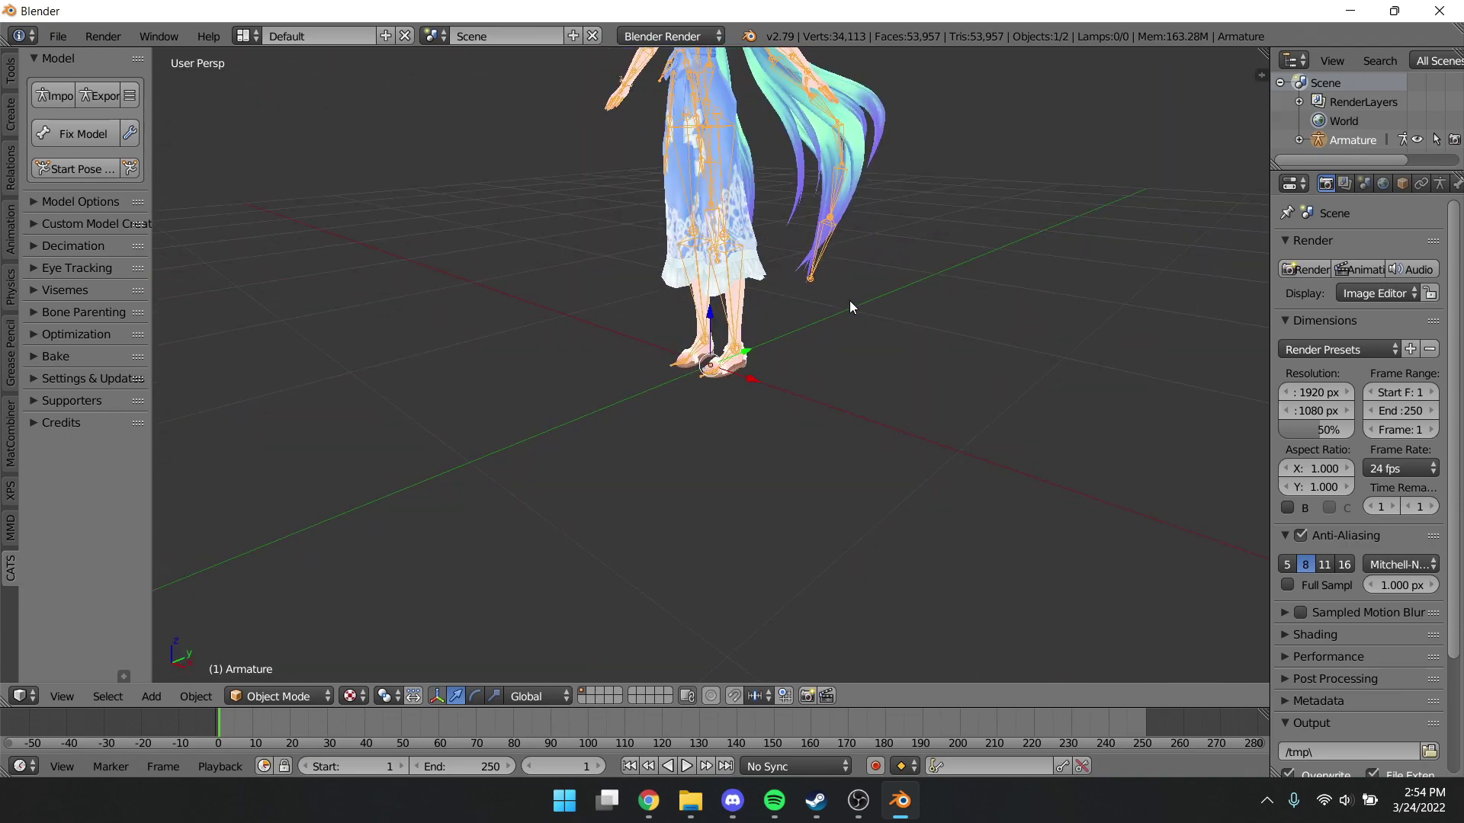
pyautogui.moveTo(905, 241); pyautogui.dragTo(906, 445, button='middle')
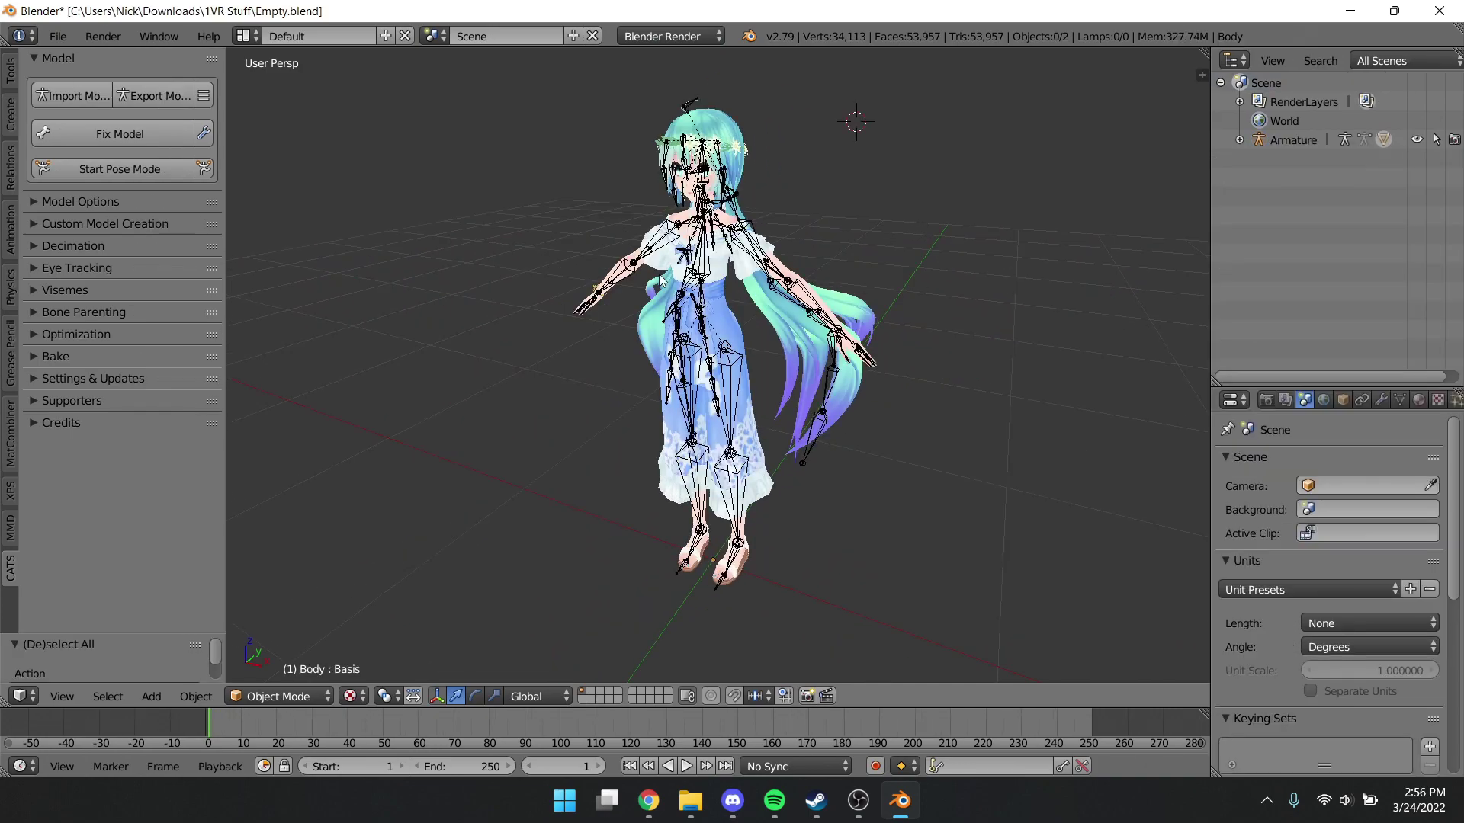
# Translate all the model's names into English with Cats' Translate All
pyautogui.click(96, 199)
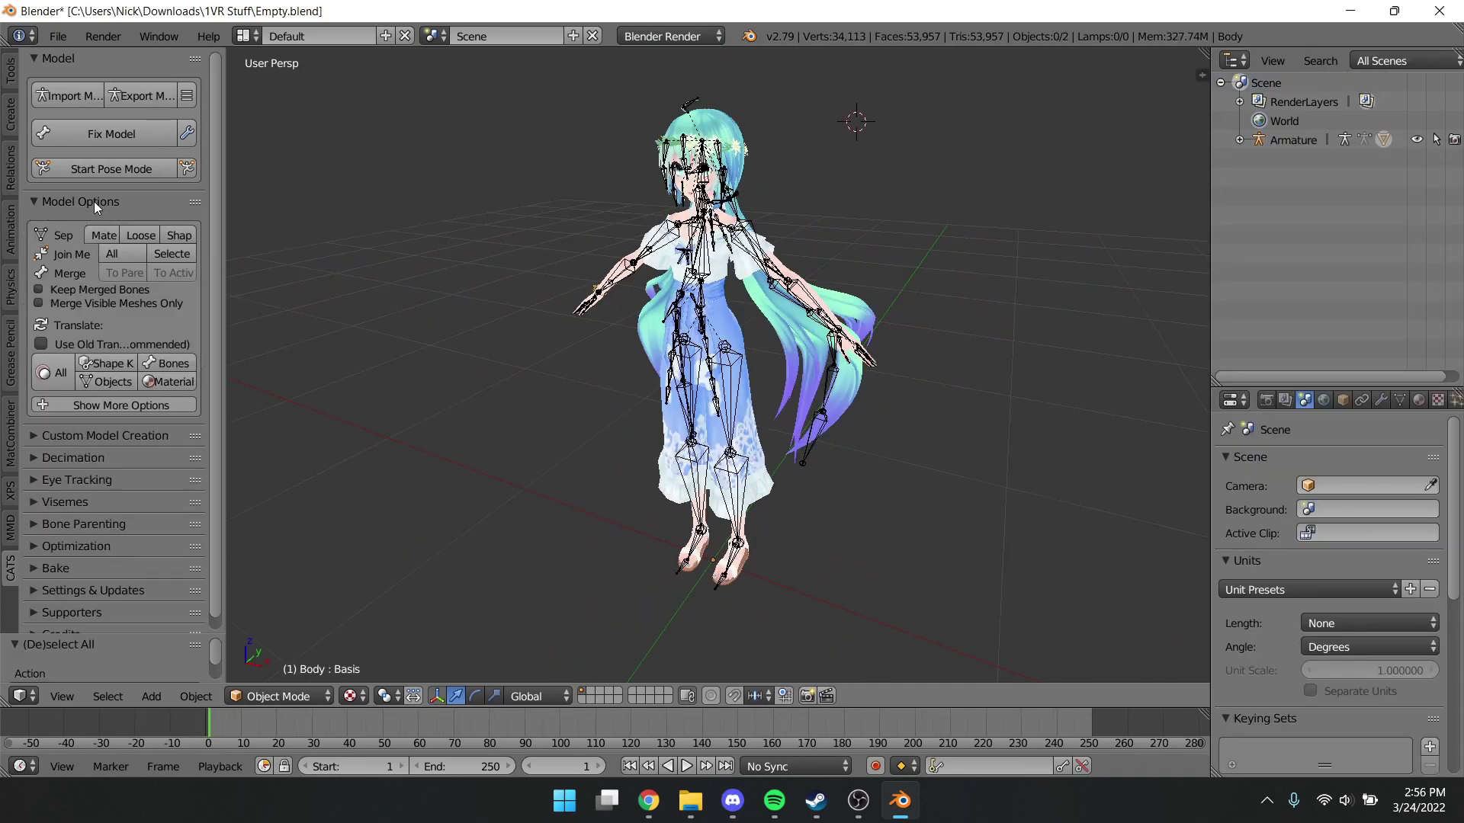
pyautogui.click(52, 373)
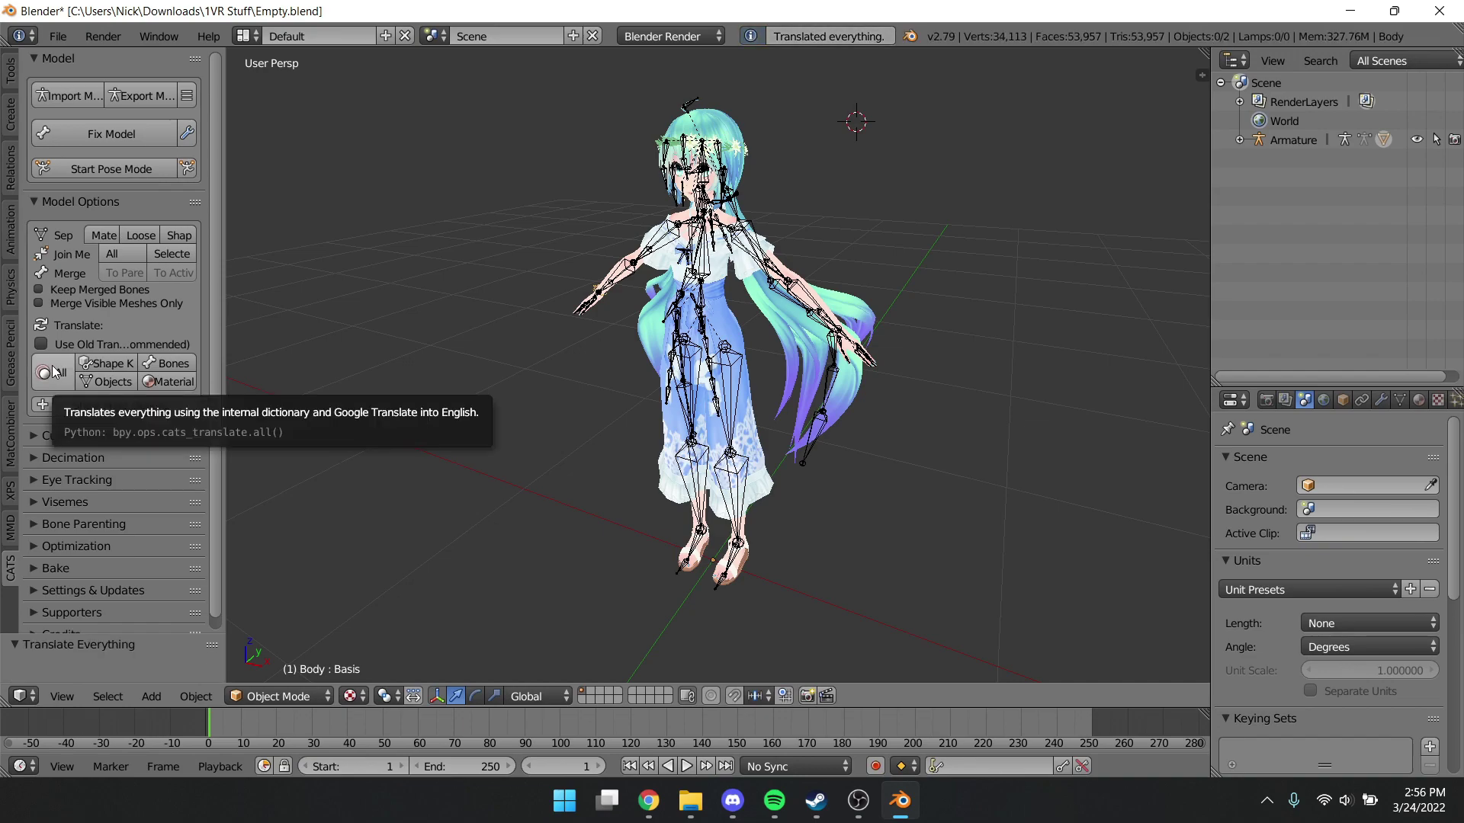
pyautogui.click(86, 203)
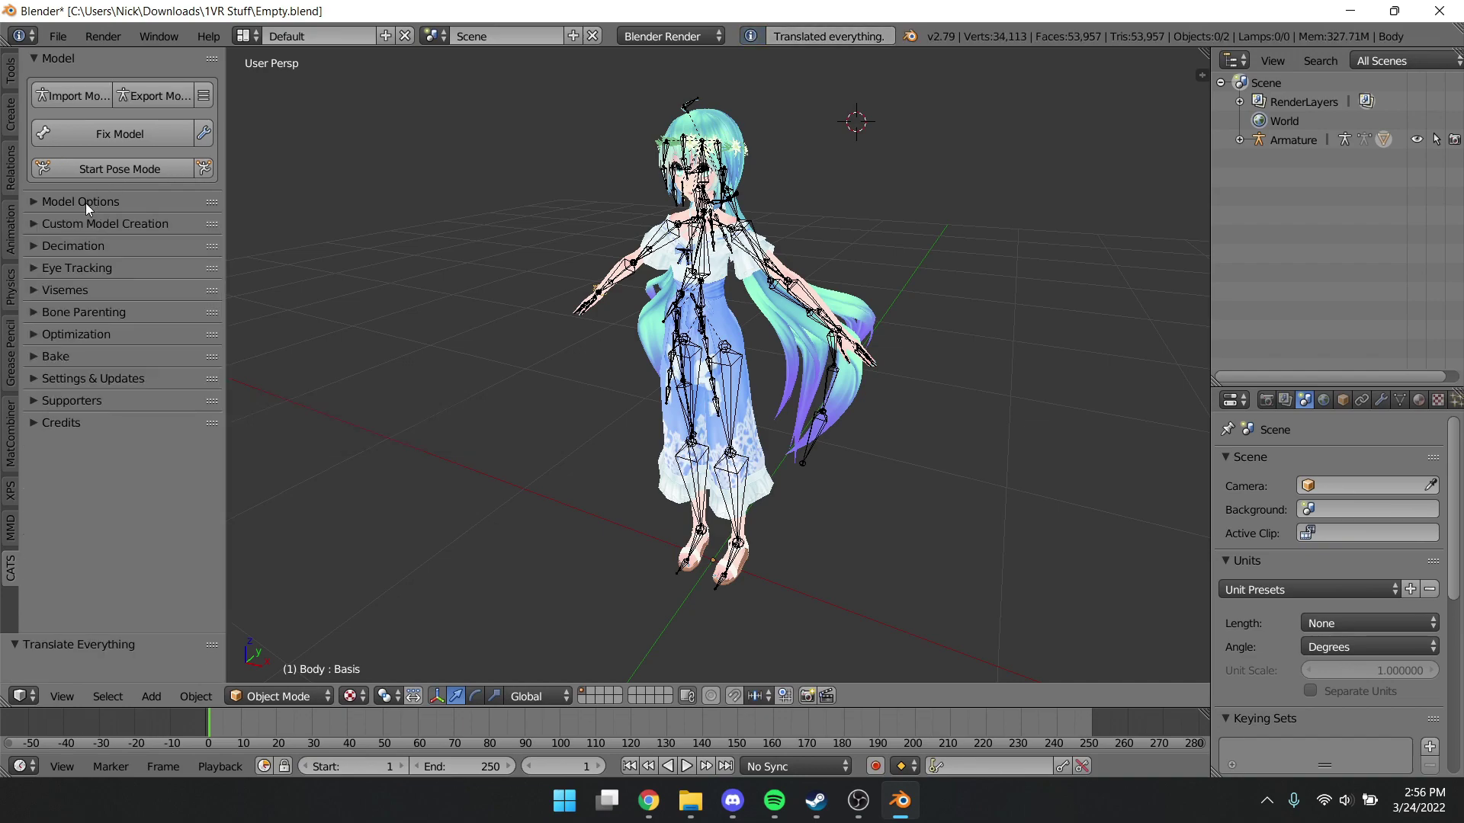
# Set the eye-tracking Blink Left shape to Blink and Blink Right to Basis
pyautogui.click(80, 269)
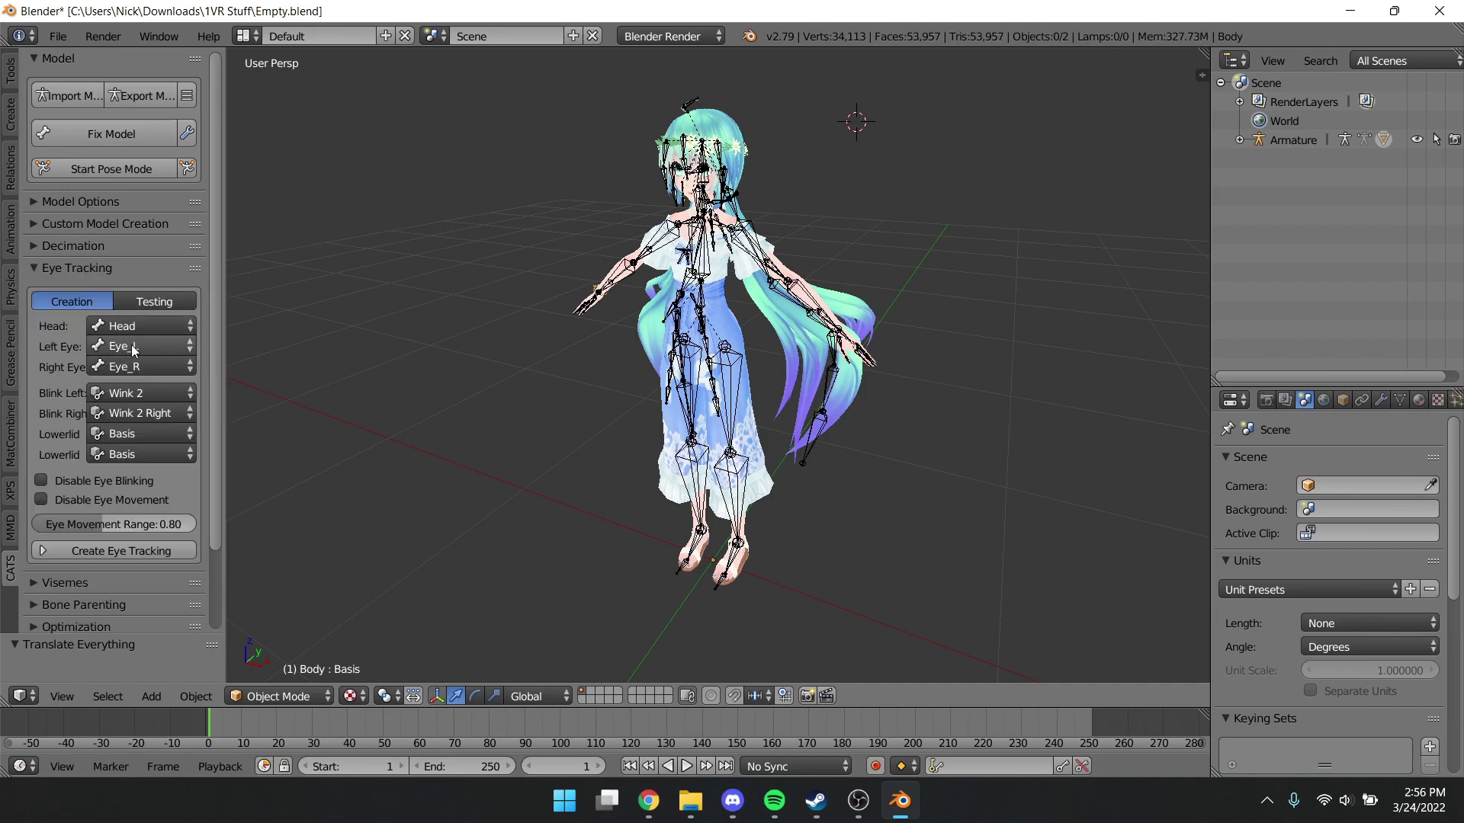
pyautogui.click(134, 392)
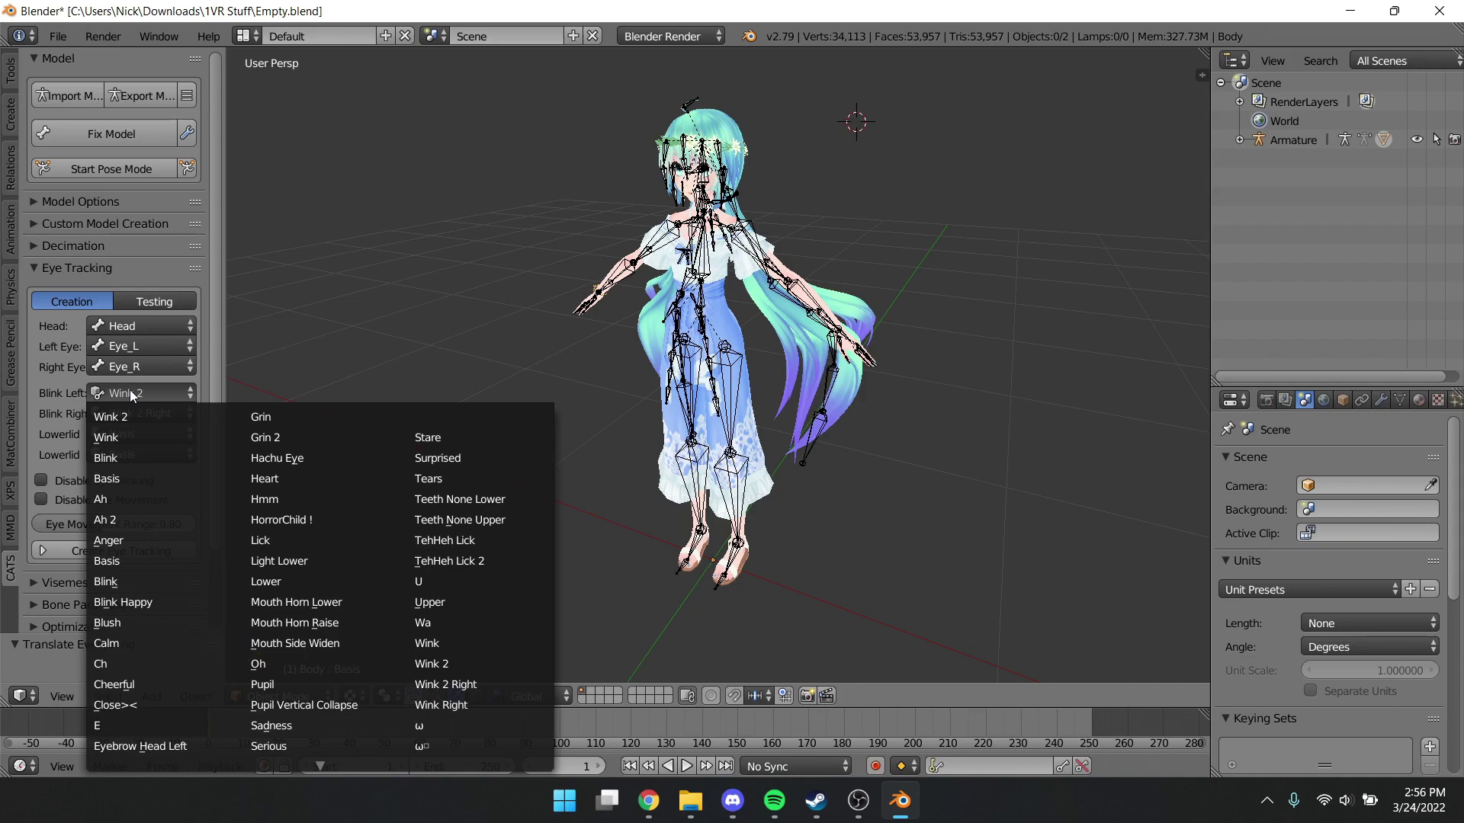
pyautogui.click(117, 455)
pyautogui.click(127, 413)
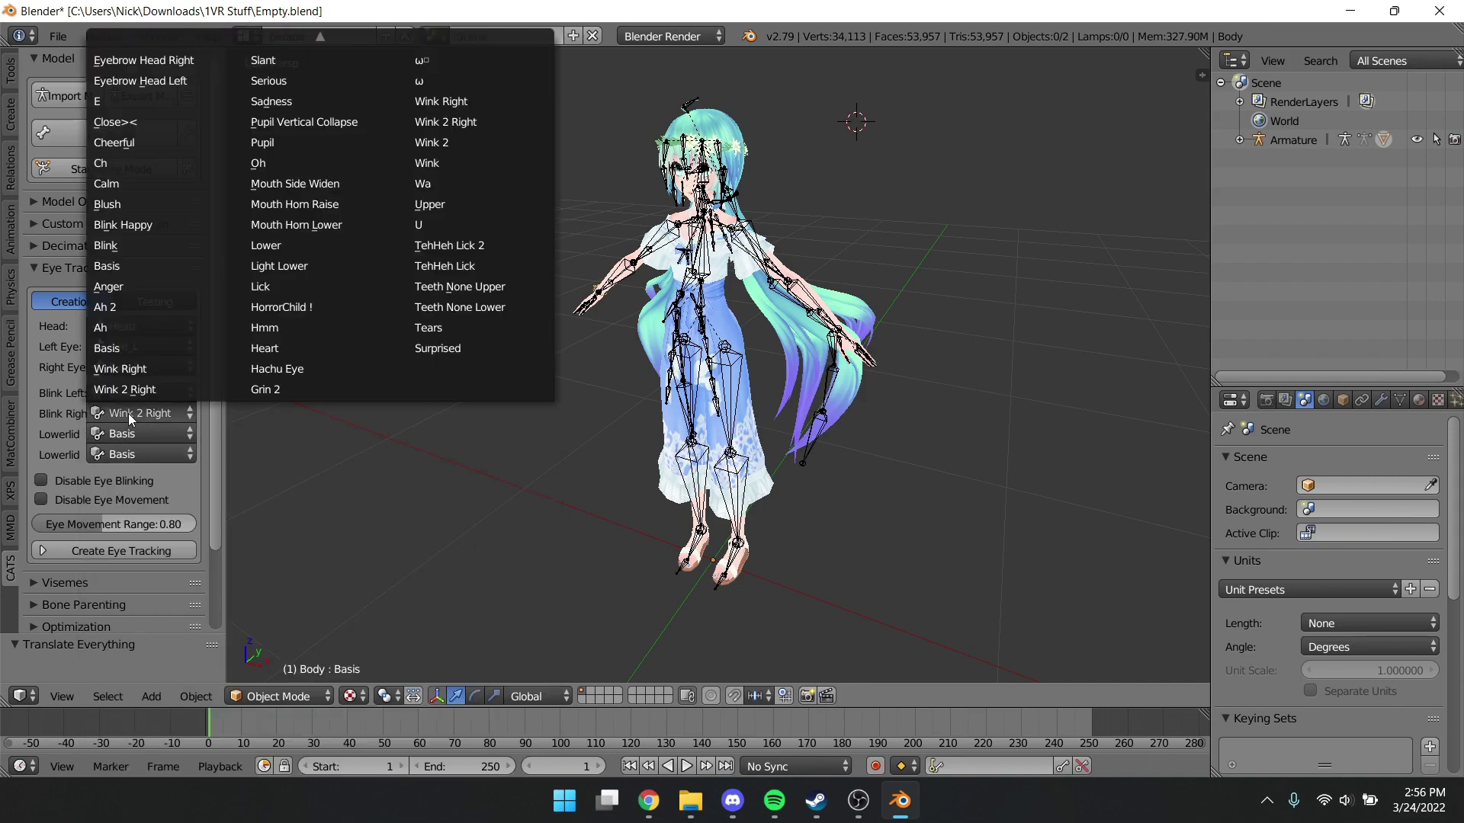
pyautogui.click(129, 349)
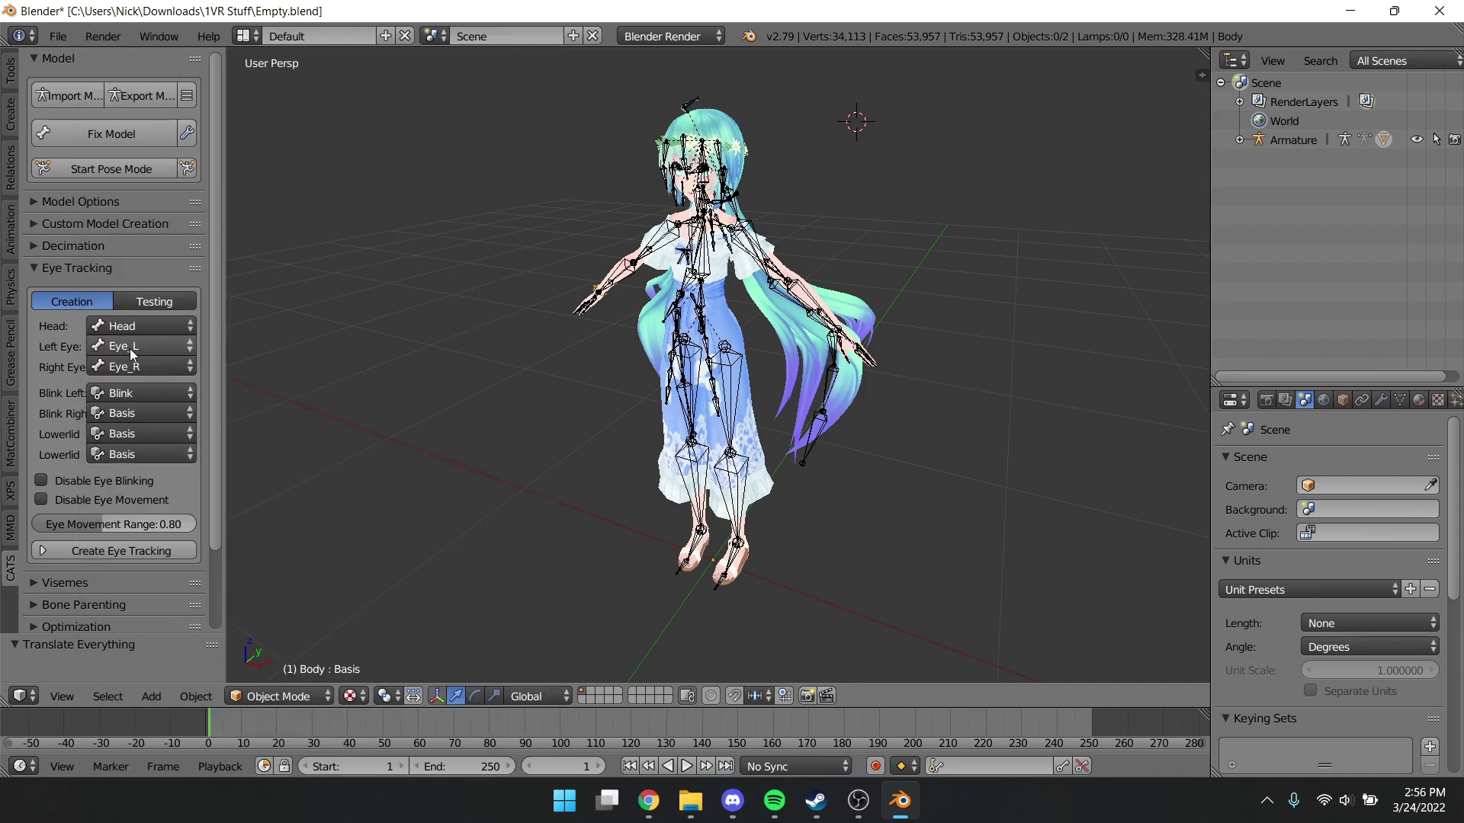
# Create eye tracking for Miku, test it by moving her eyes downward, then stop testing
pyautogui.click(102, 549)
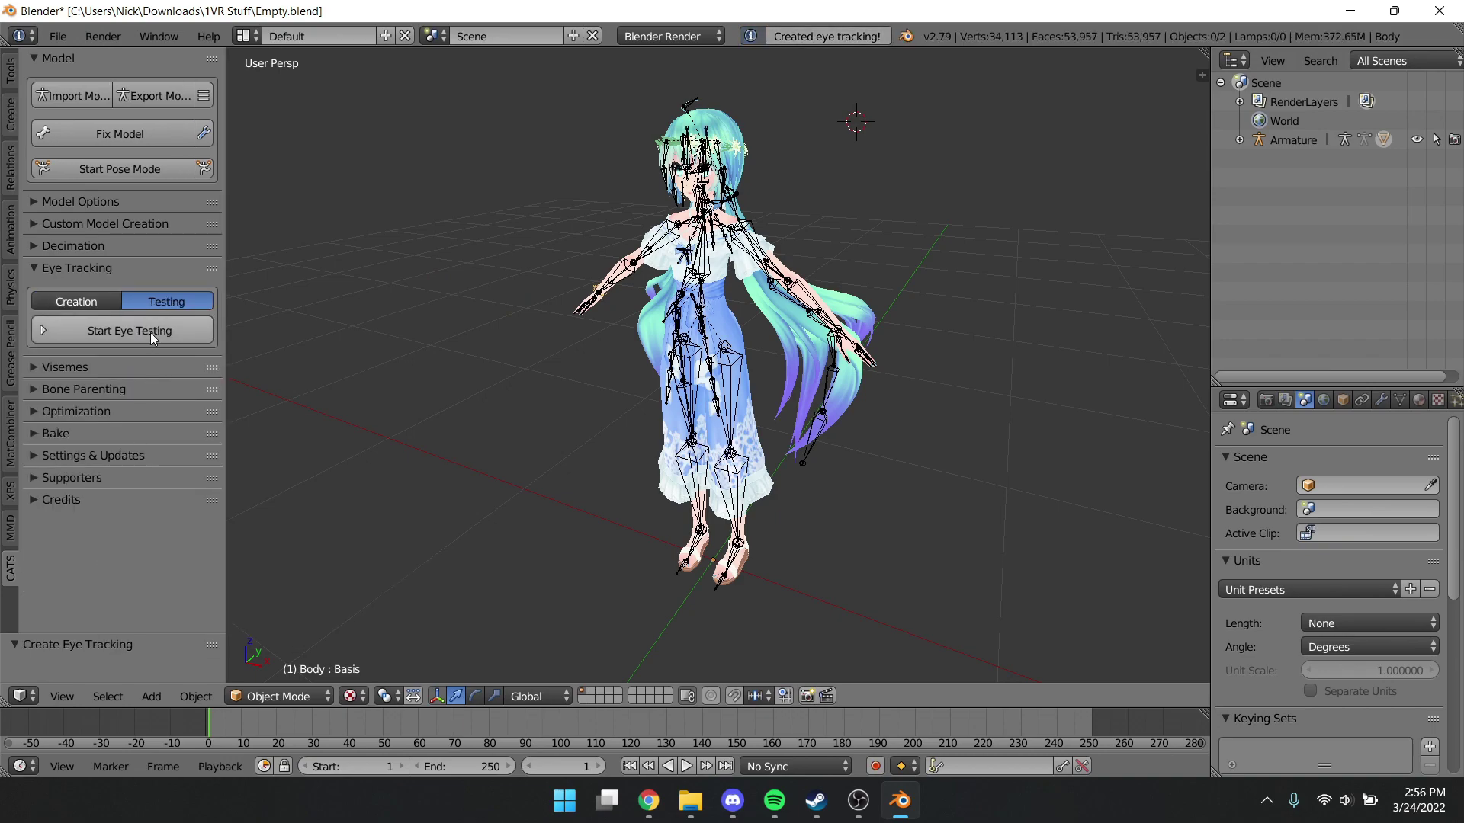
pyautogui.click(130, 337)
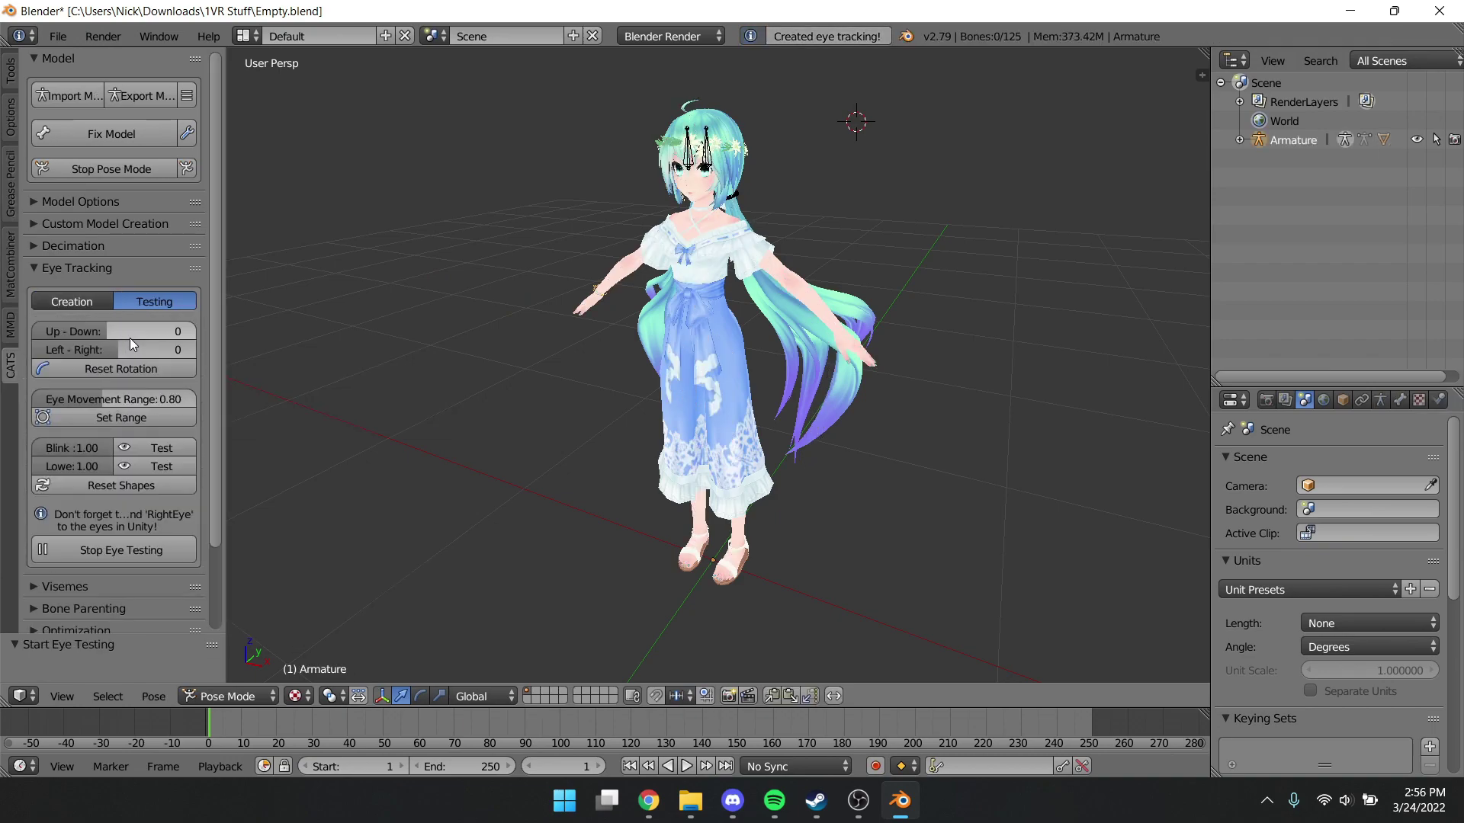
pyautogui.scroll(5, 710, 163)
pyautogui.keyDown('shift'); pyautogui.moveTo(711, 163); pyautogui.dragTo(758, 366, button='middle'); pyautogui.keyUp('shift')
pyautogui.scroll(1, 707, 423)
pyautogui.scroll(-4, 751, 367)
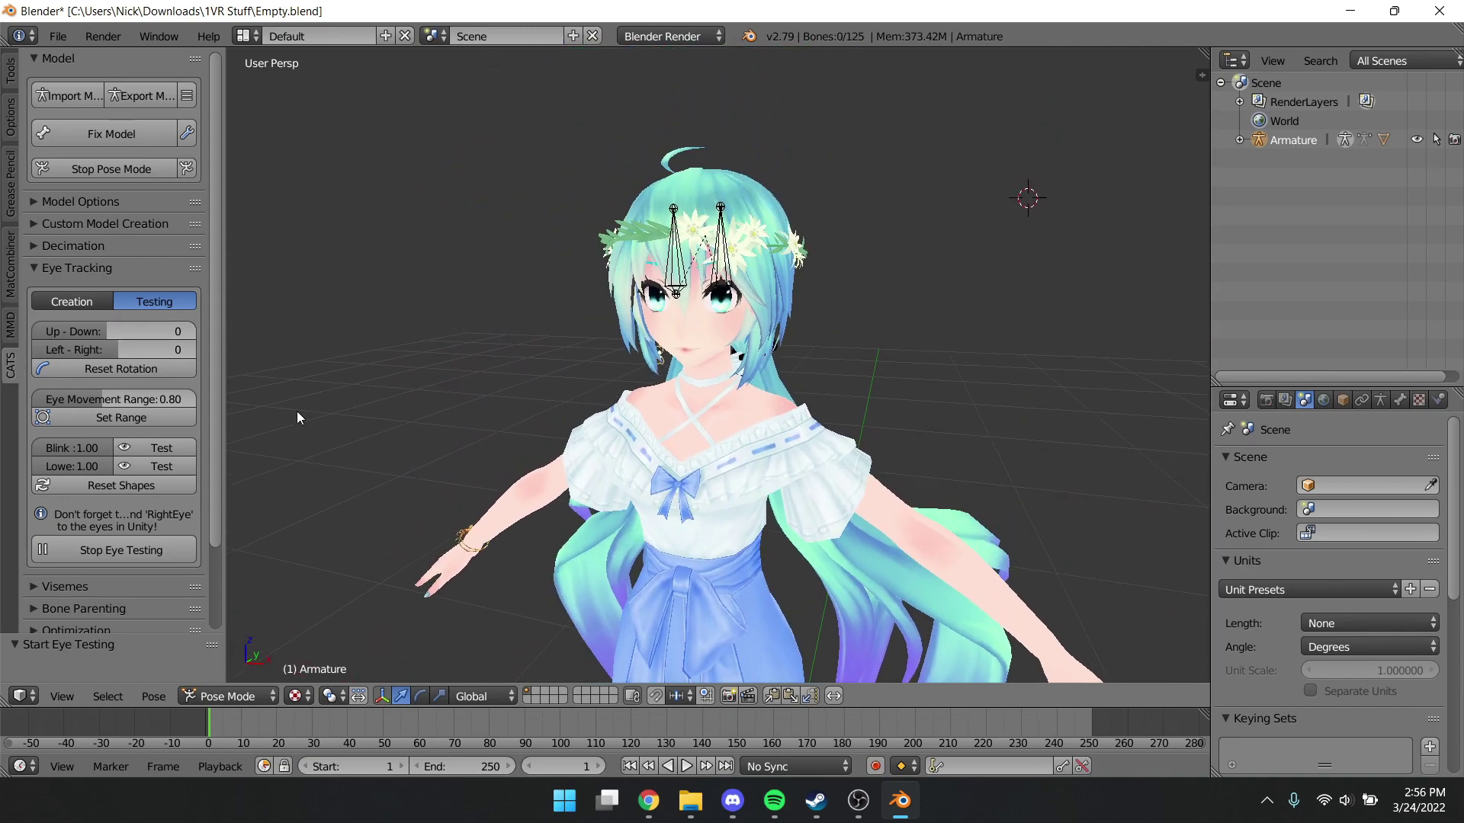
pyautogui.moveTo(131, 332)
pyautogui.mouseDown()
pyautogui.moveTo(84, 333)
pyautogui.moveTo(135, 333)
pyautogui.moveTo(76, 350)
pyautogui.moveTo(156, 349)
pyautogui.moveTo(138, 350)
pyautogui.mouseUp()
pyautogui.click(110, 552)
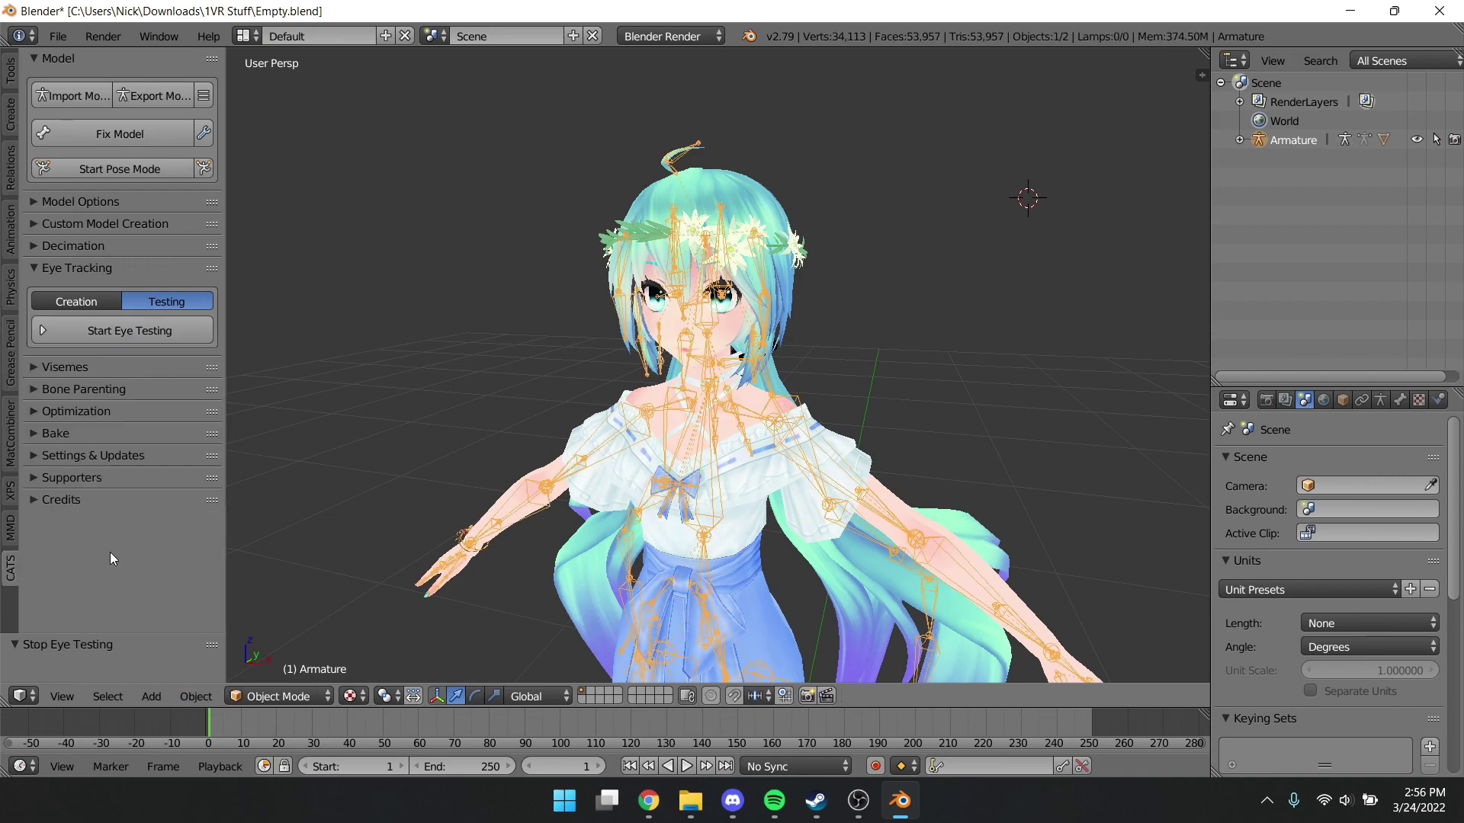
# Create visemes using the Ah, Oh and Ch shape keys for the A, O and CH mouth shapes
pyautogui.click(73, 368)
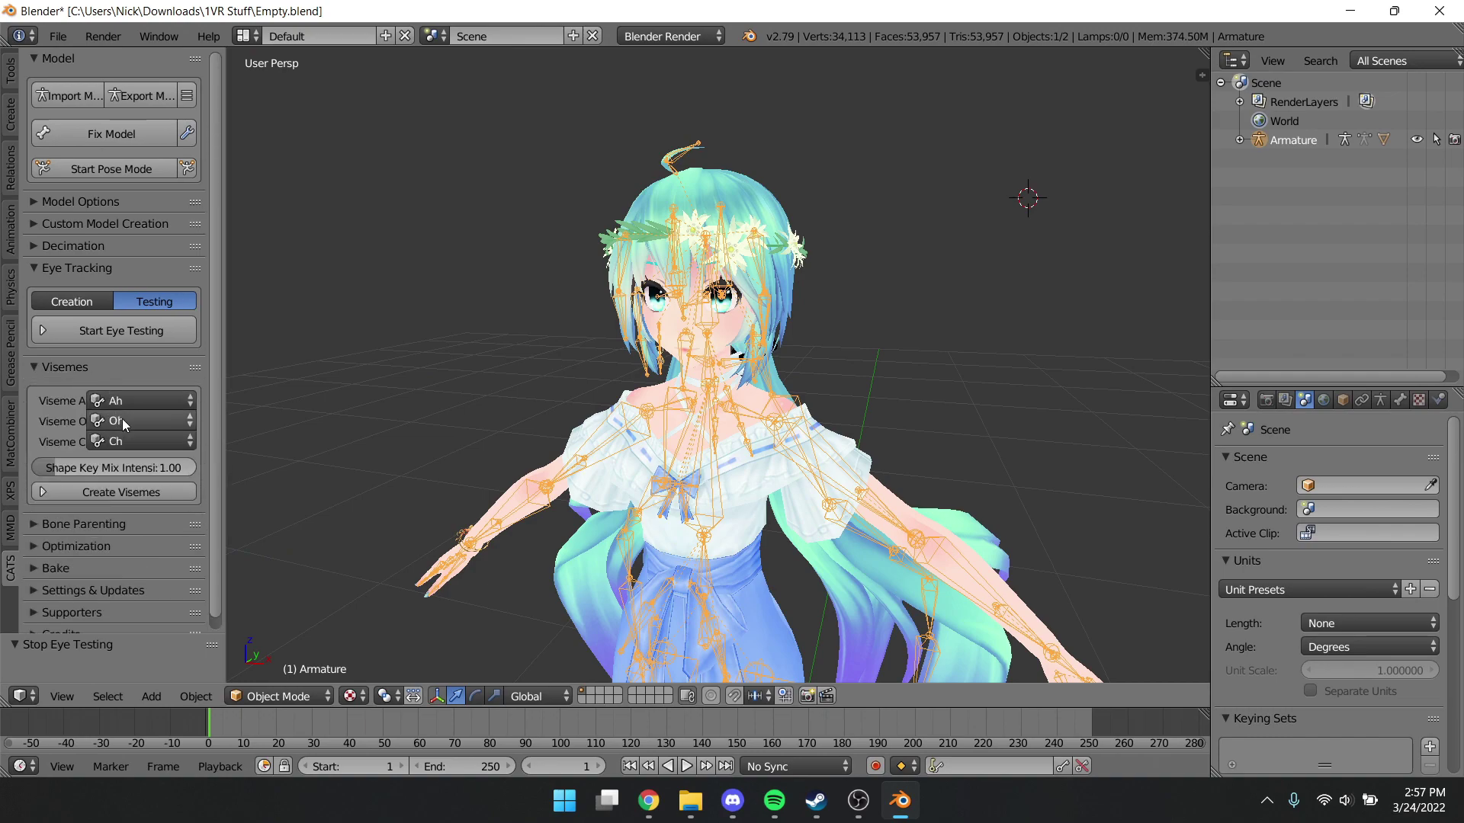
pyautogui.click(107, 493)
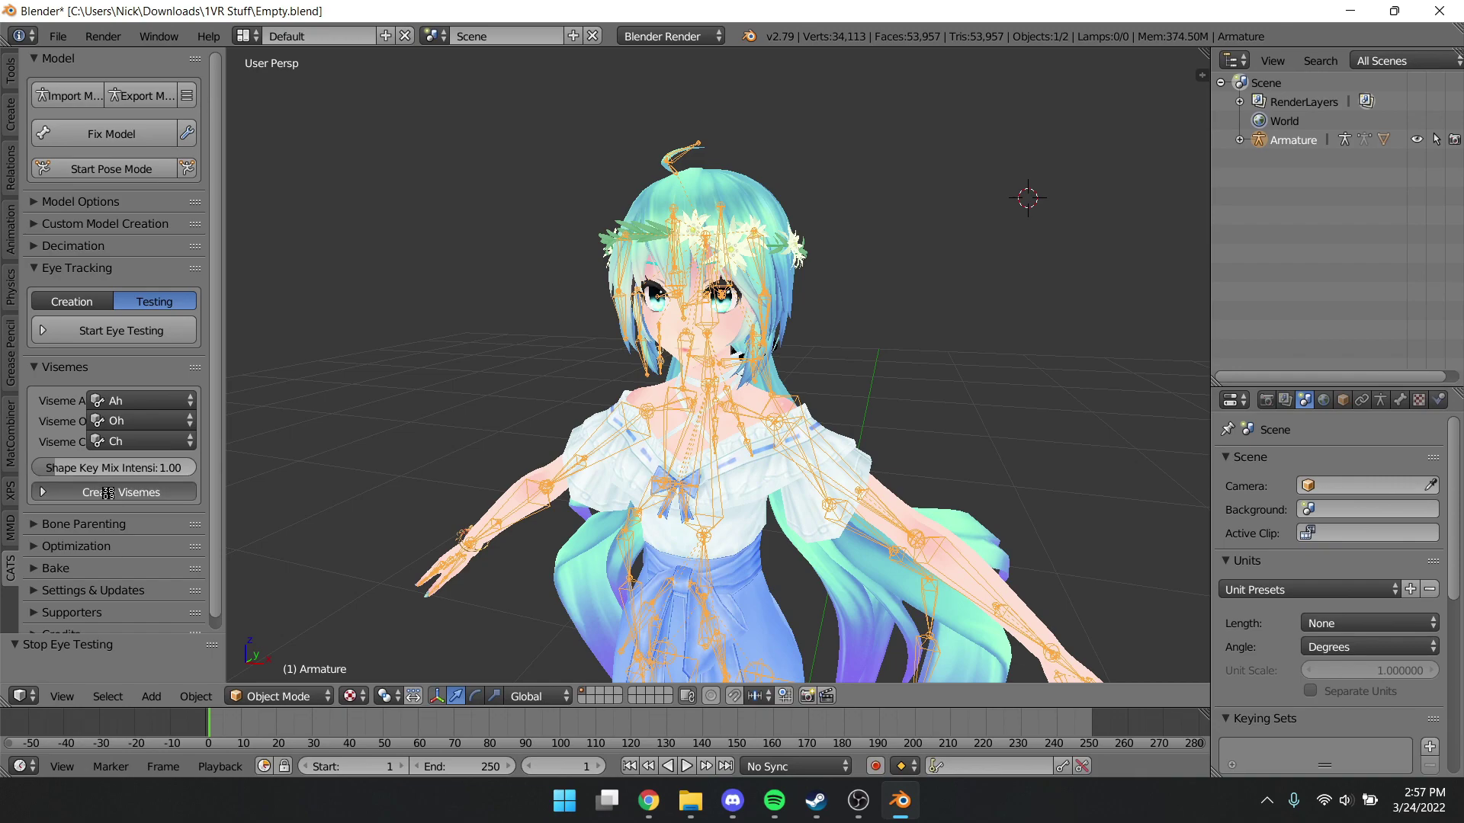
# Export the model as an FBX into Downloads, giving it a new file name beginning 'VR'
pyautogui.click(58, 36)
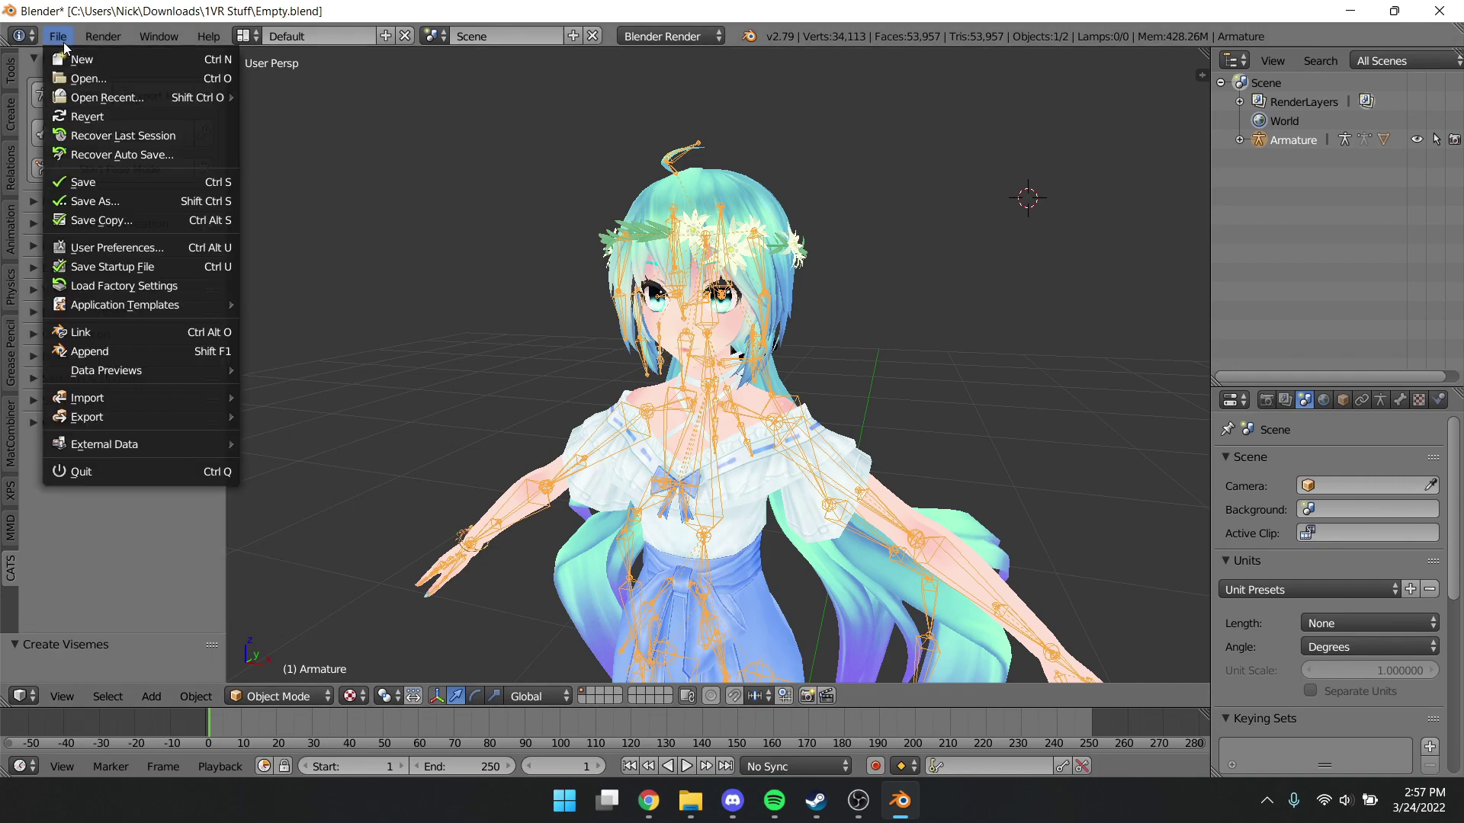
pyautogui.moveTo(110, 418)
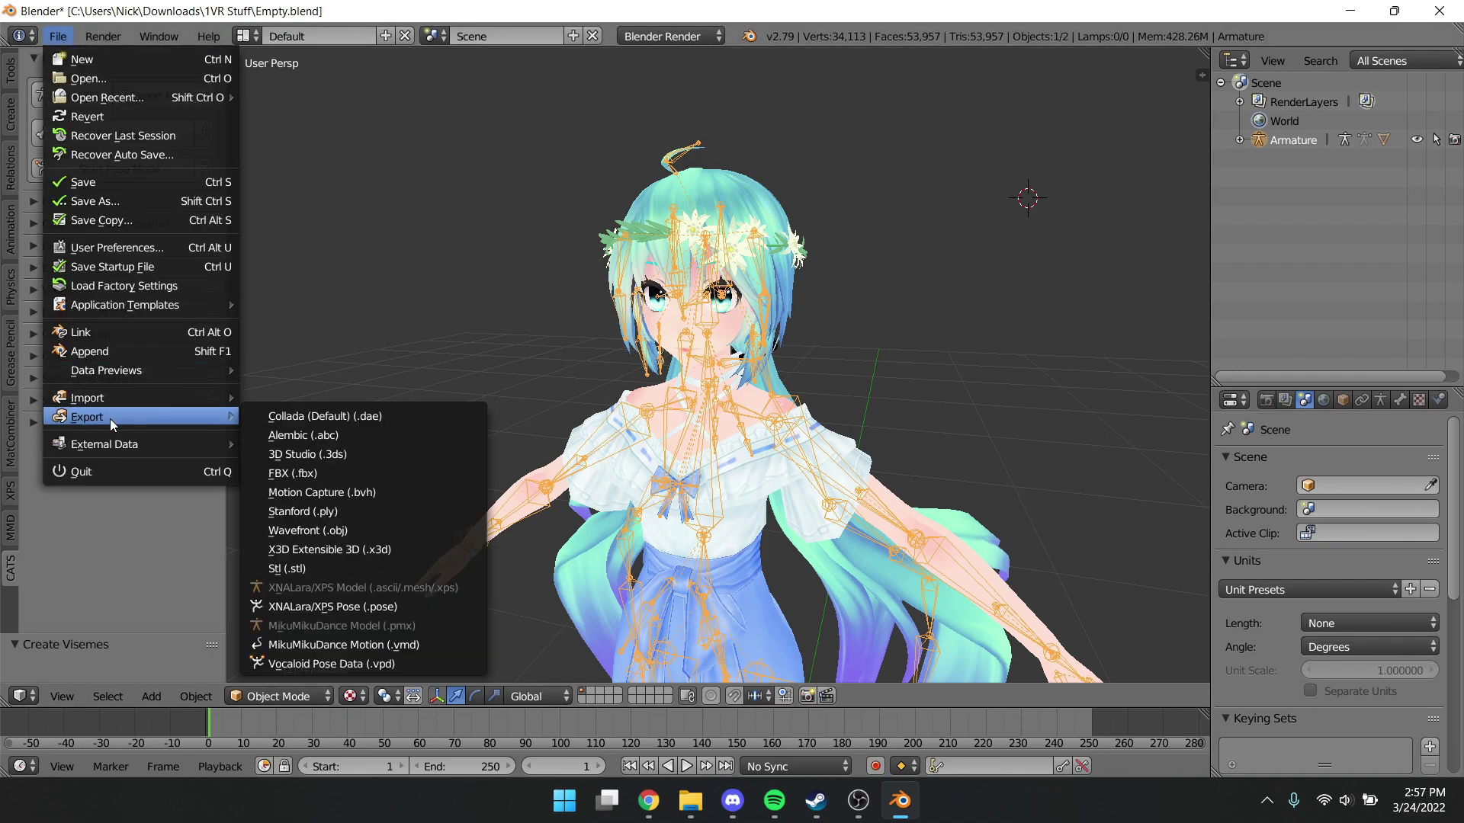
pyautogui.click(317, 473)
pyautogui.click(90, 282)
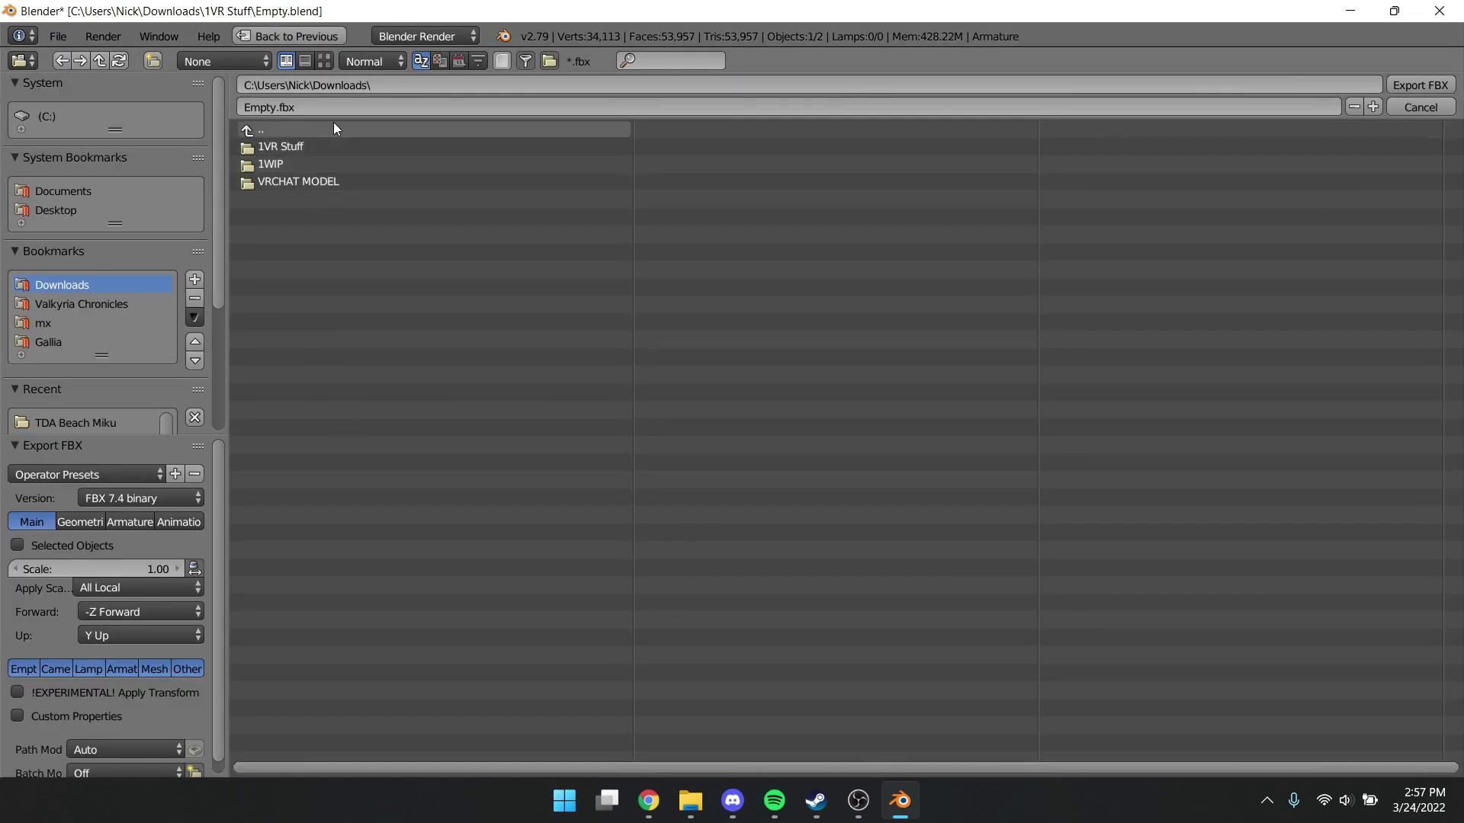
pyautogui.click(912, 106)
pyautogui.write('VR')
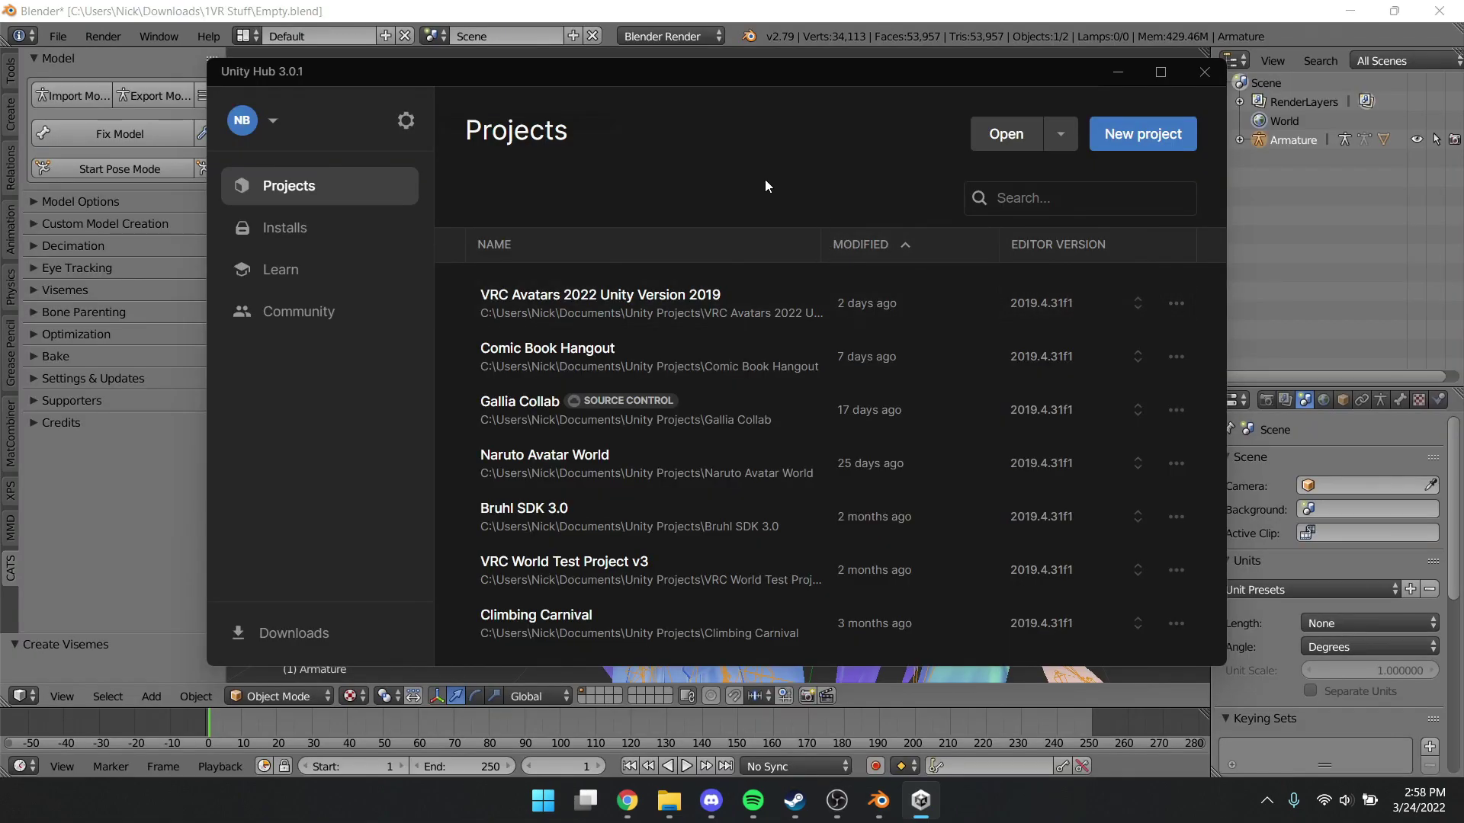
# Create a new 3D-template project named TEST on editor 2019.4.31f1
pyautogui.click(1141, 138)
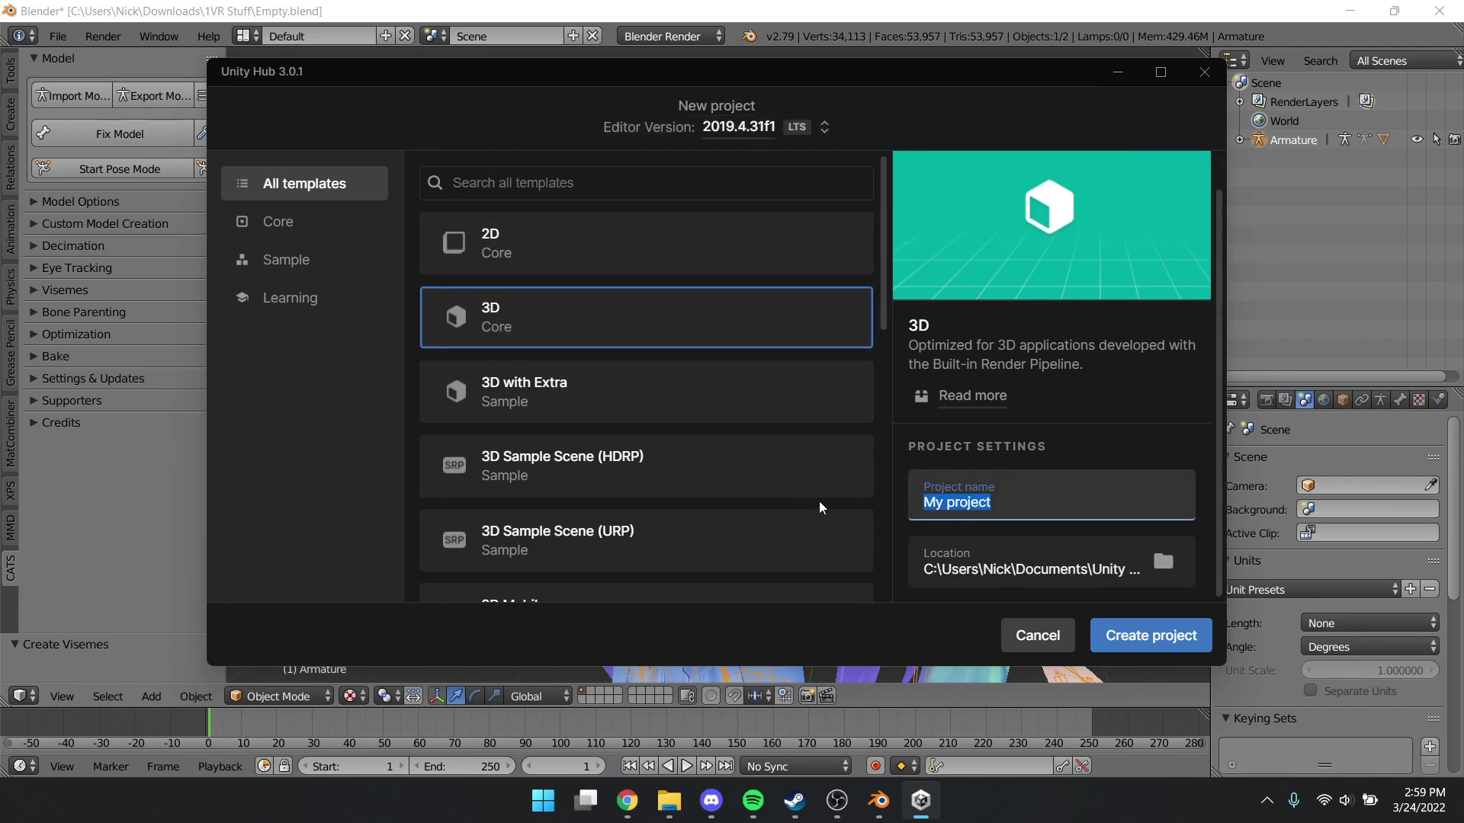
pyautogui.write('TEST')
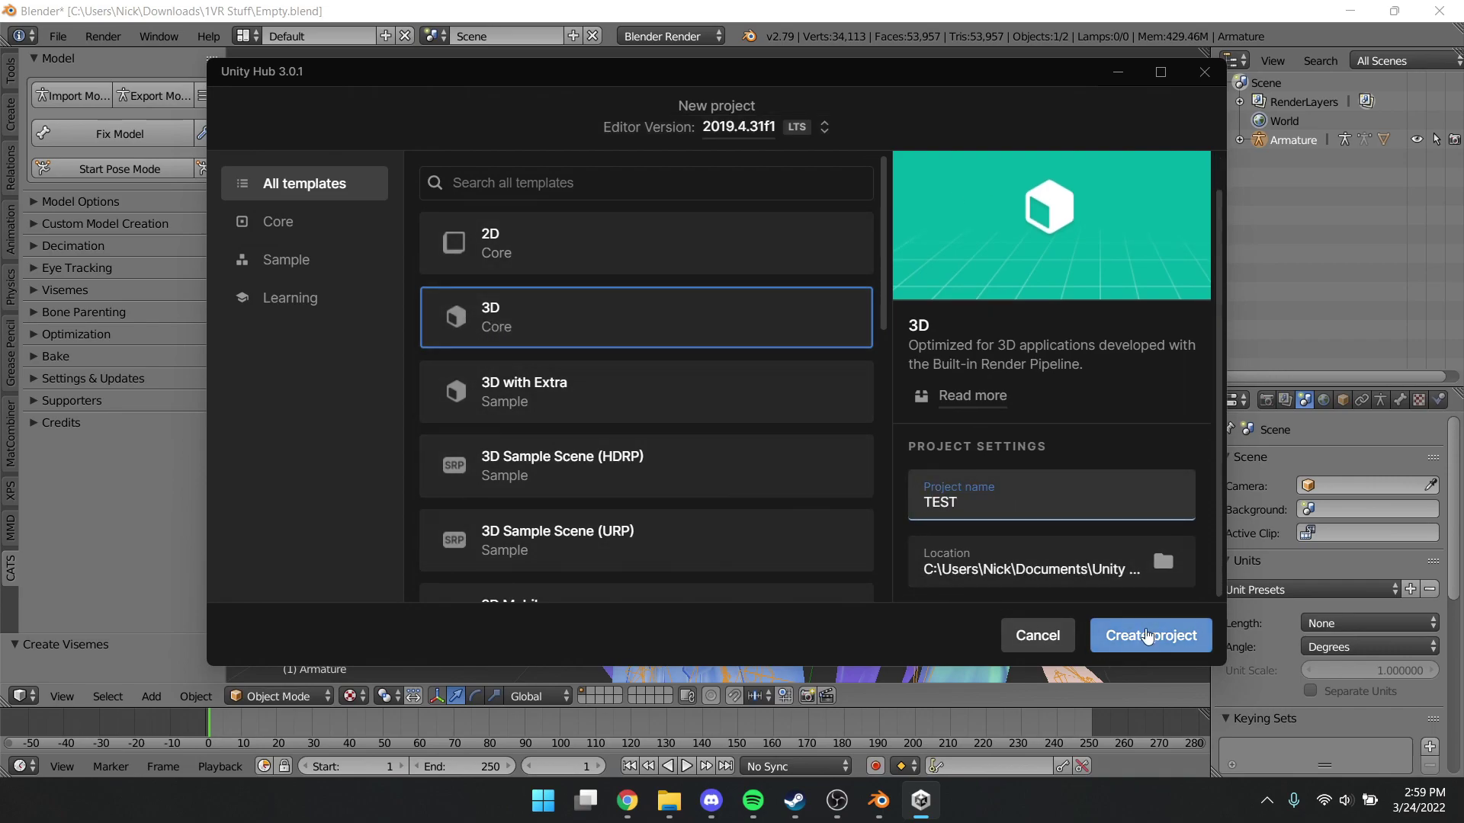
pyautogui.click(1144, 640)
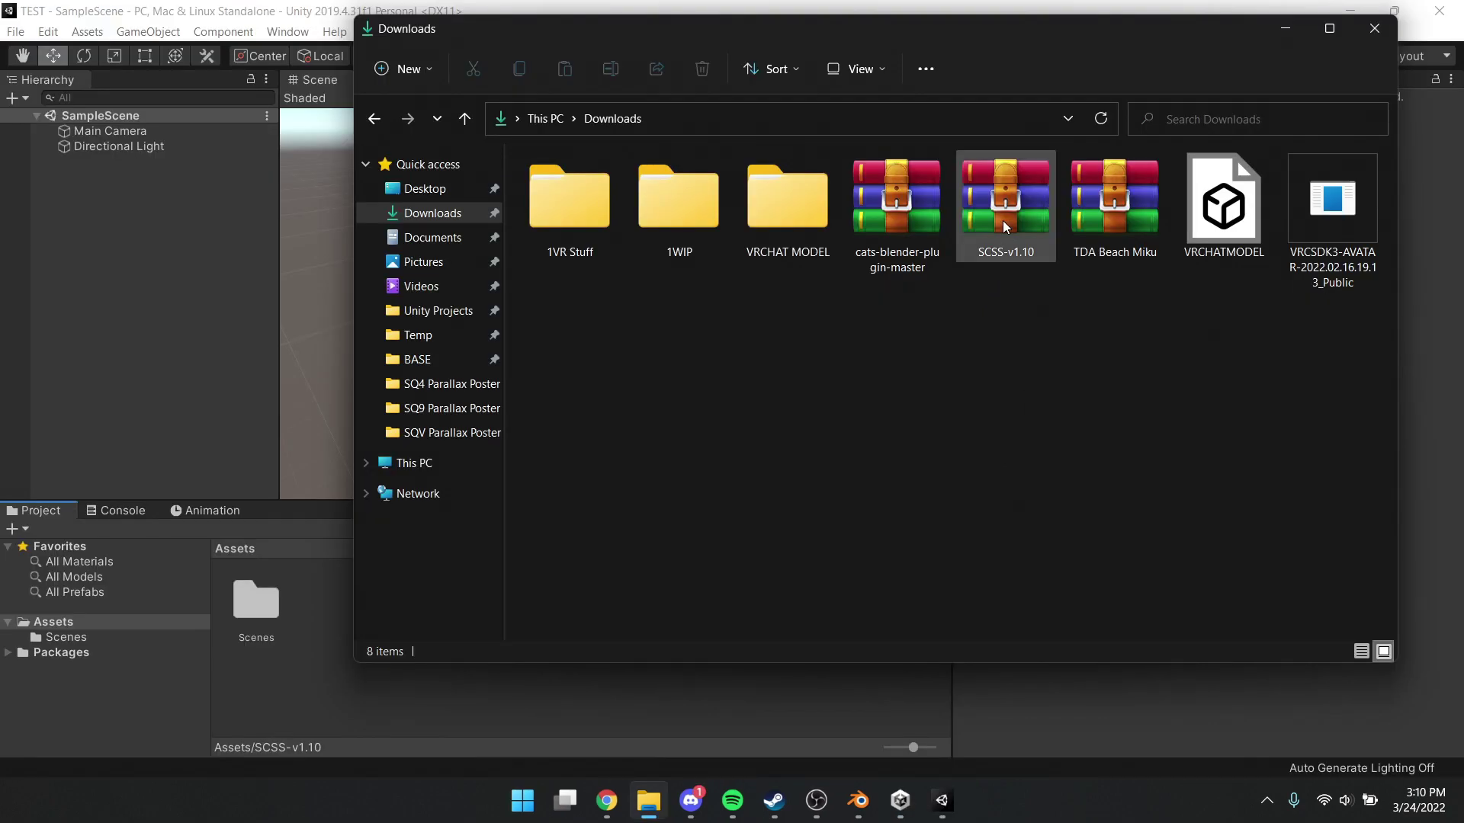
# Extract the SCSS-v1.10 folder from its WinRAR archive into Downloads
pyautogui.doubleClick(1004, 221)
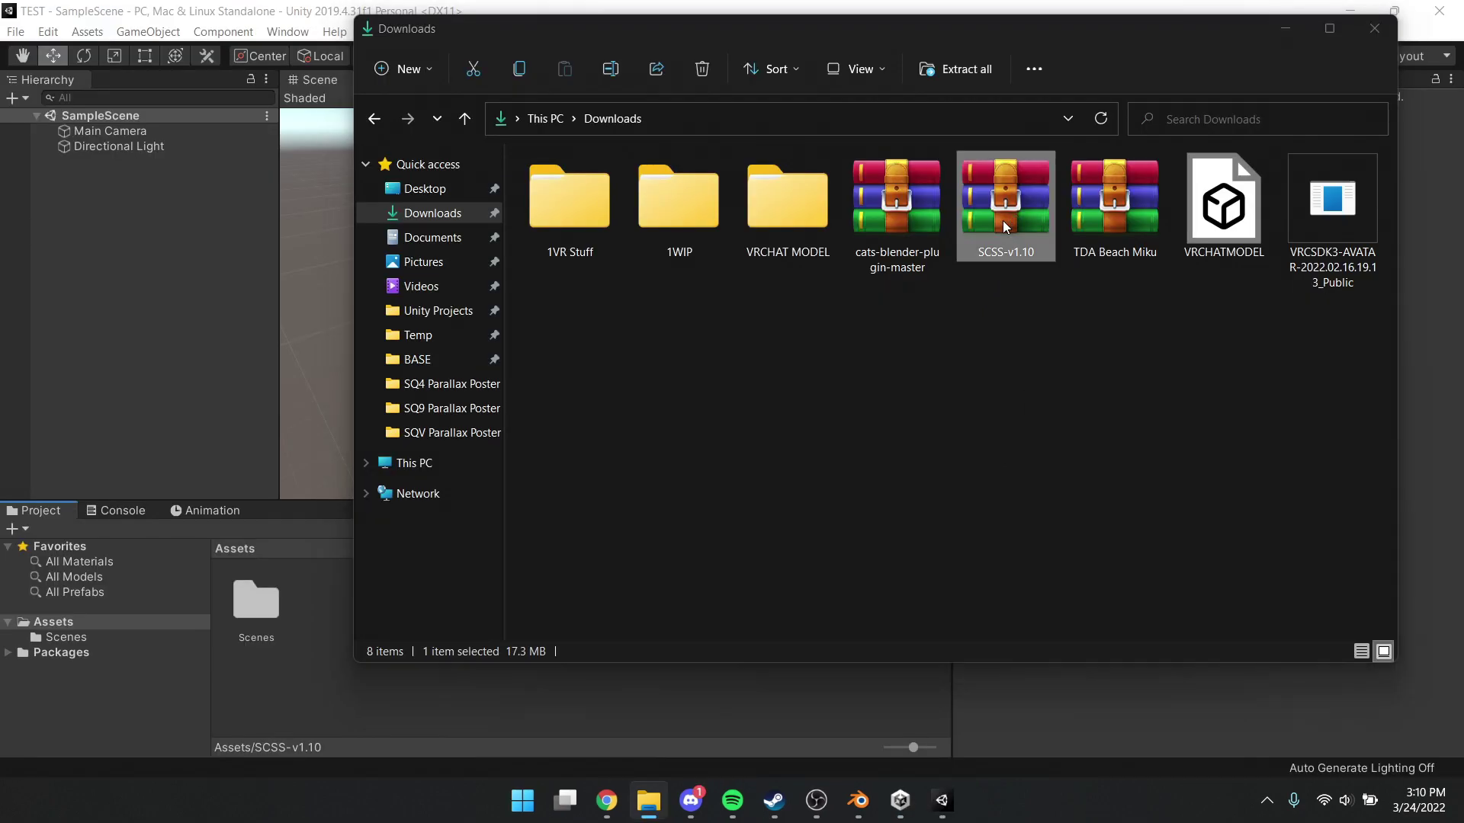
pyautogui.click(345, 265)
pyautogui.moveTo(345, 267); pyautogui.dragTo(1100, 437)
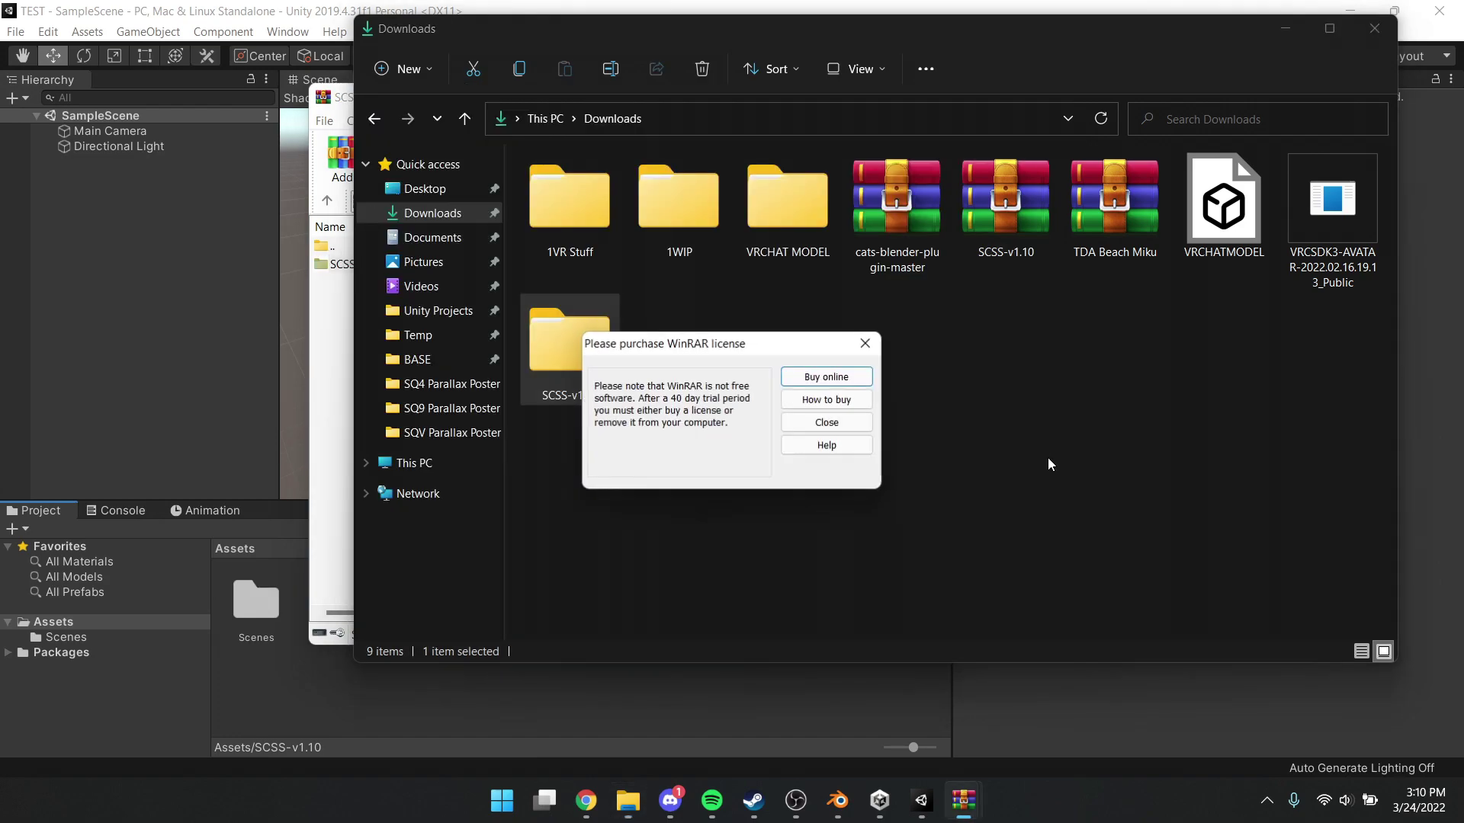
pyautogui.click(865, 343)
# Add SCSS-v1.10 and the VRCSDK3 avatar package to the TEST Assets, importing all package contents
pyautogui.moveTo(558, 342); pyautogui.dragTo(335, 704)
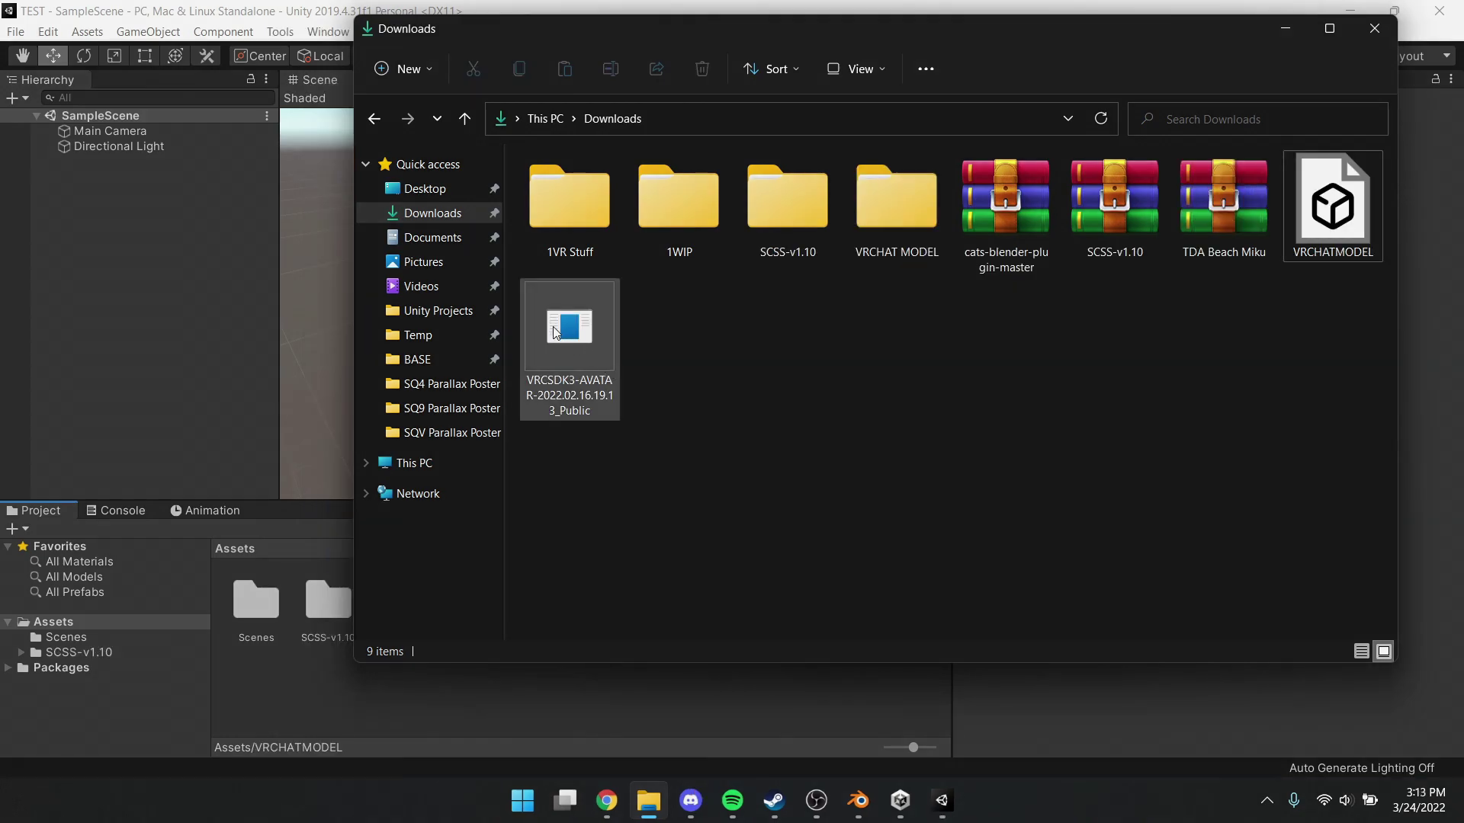
pyautogui.moveTo(570, 335); pyautogui.dragTo(645, 706)
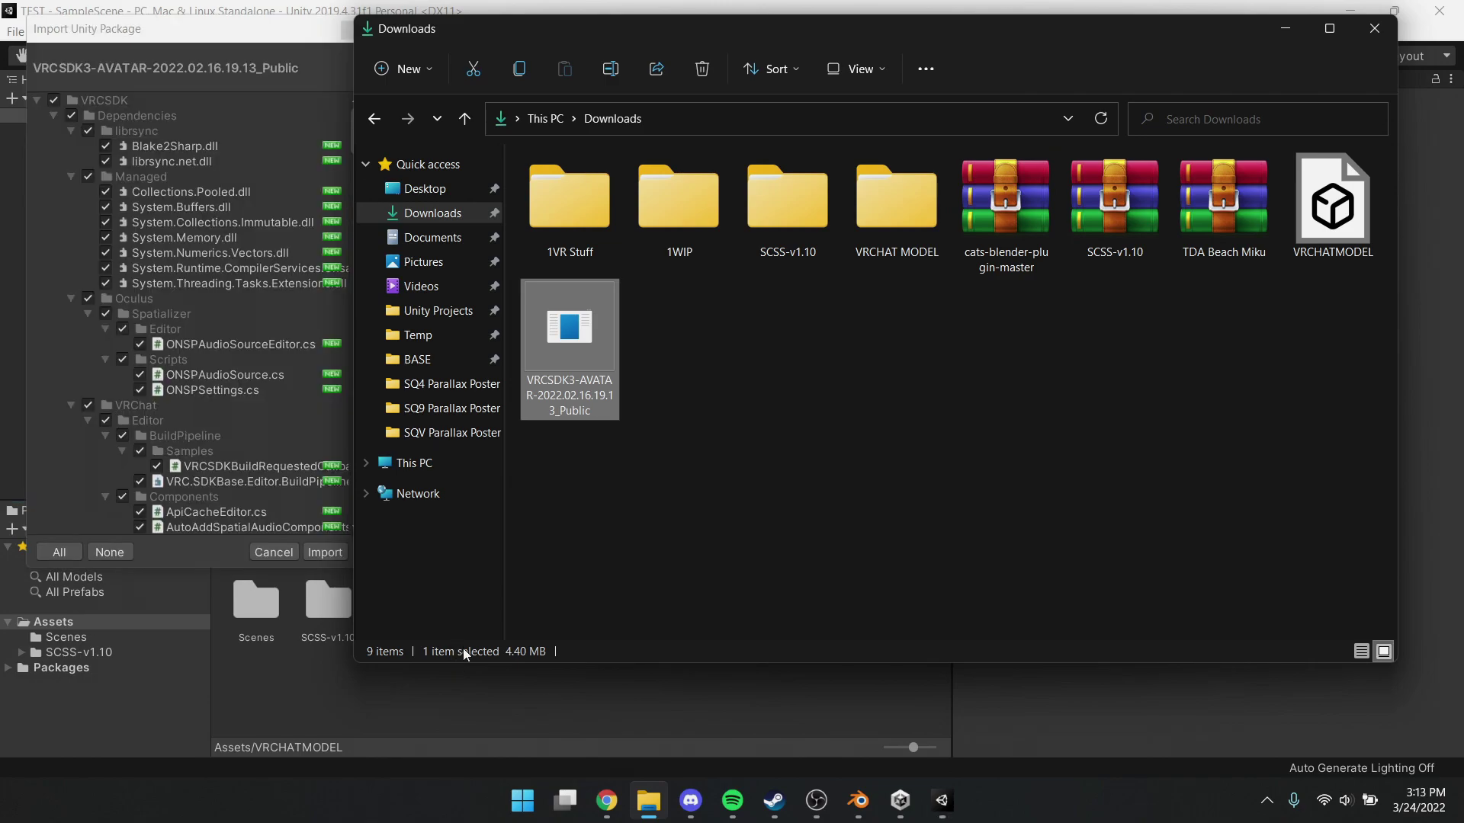
pyautogui.click(200, 27)
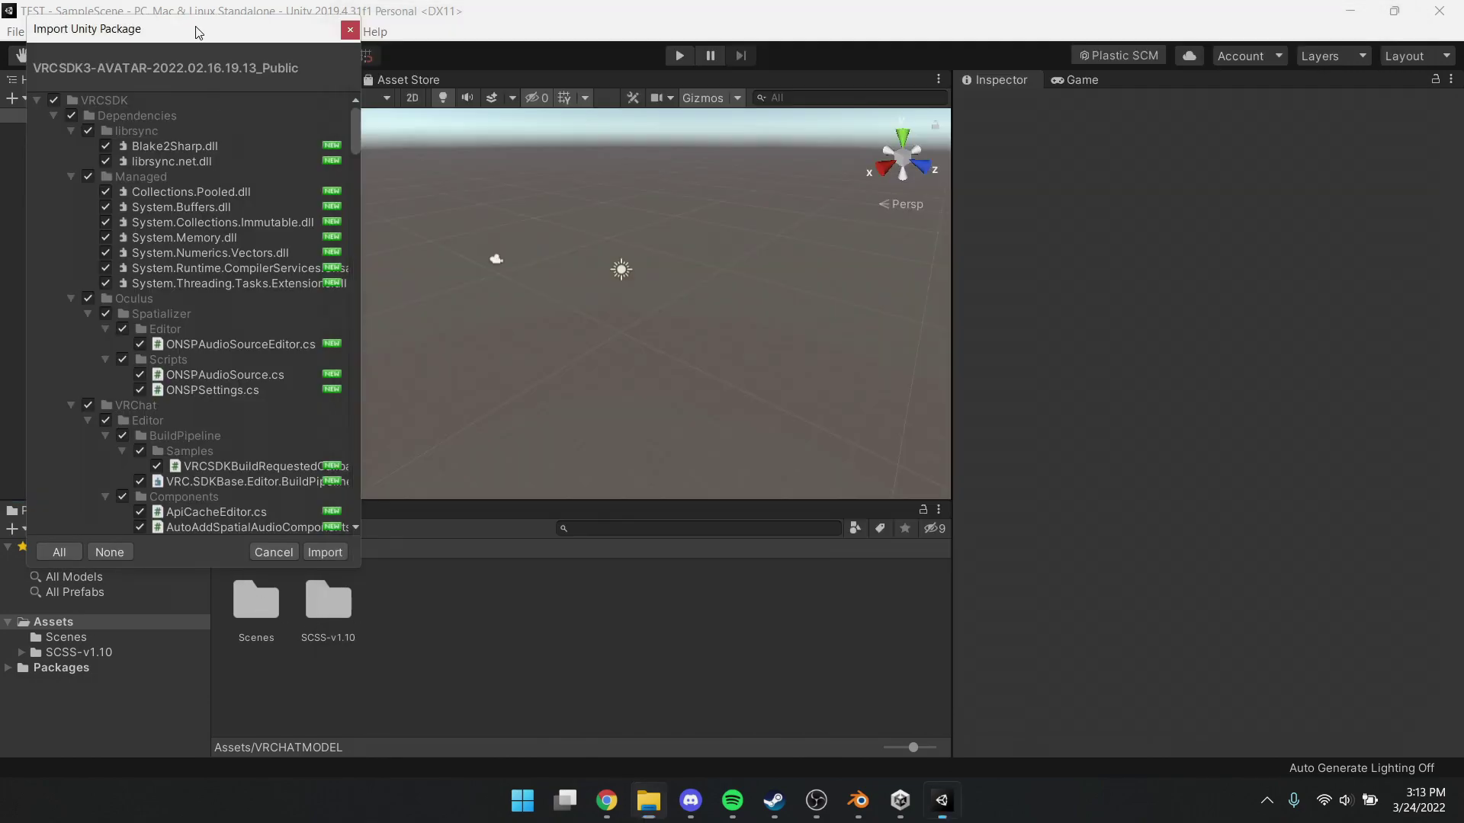
pyautogui.click(333, 546)
# Create a folder named MODEL in Assets and open it
pyautogui.rightClick(640, 628)
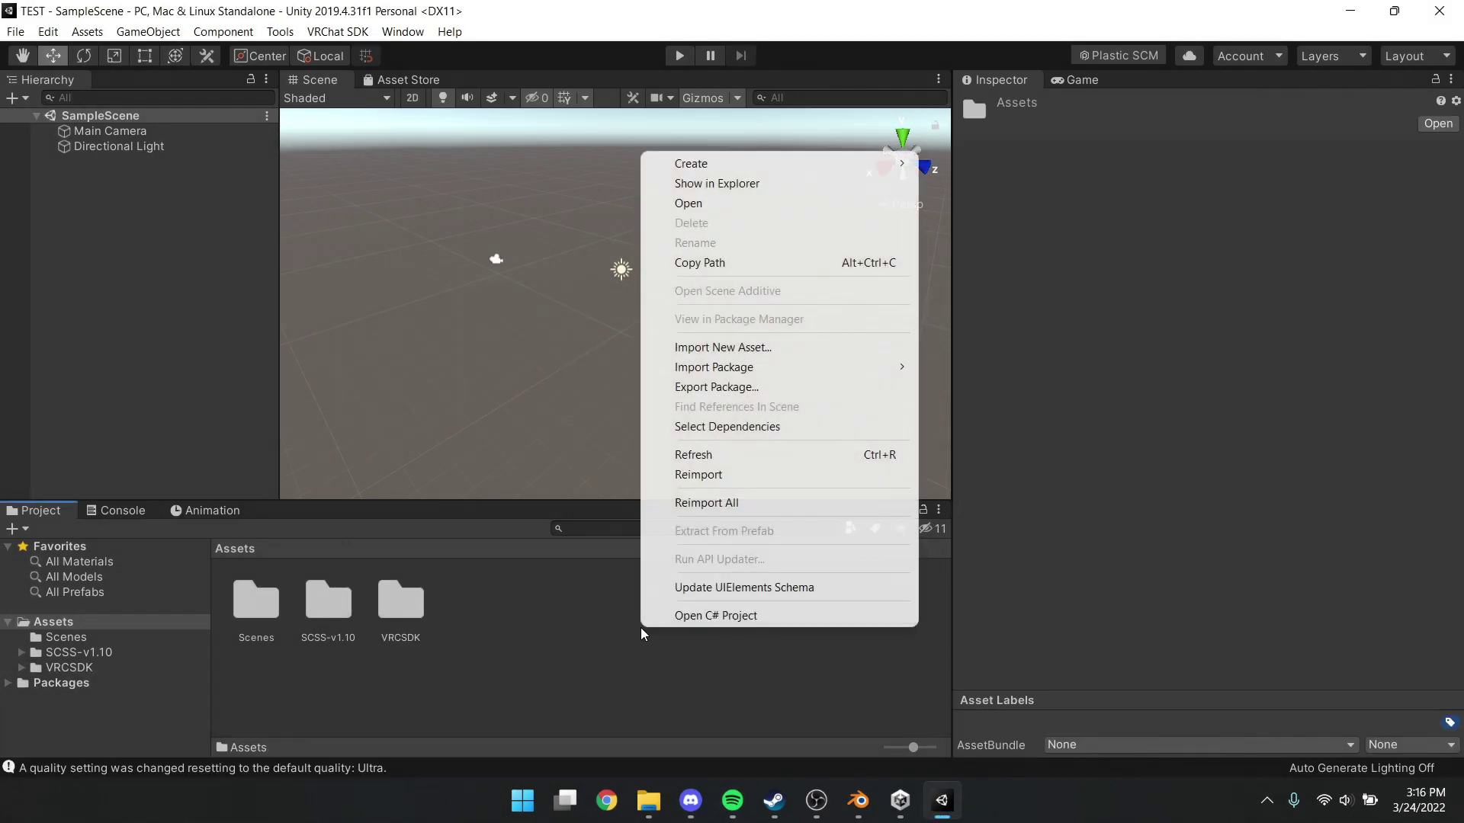
pyautogui.moveTo(772, 162)
pyautogui.click(978, 106)
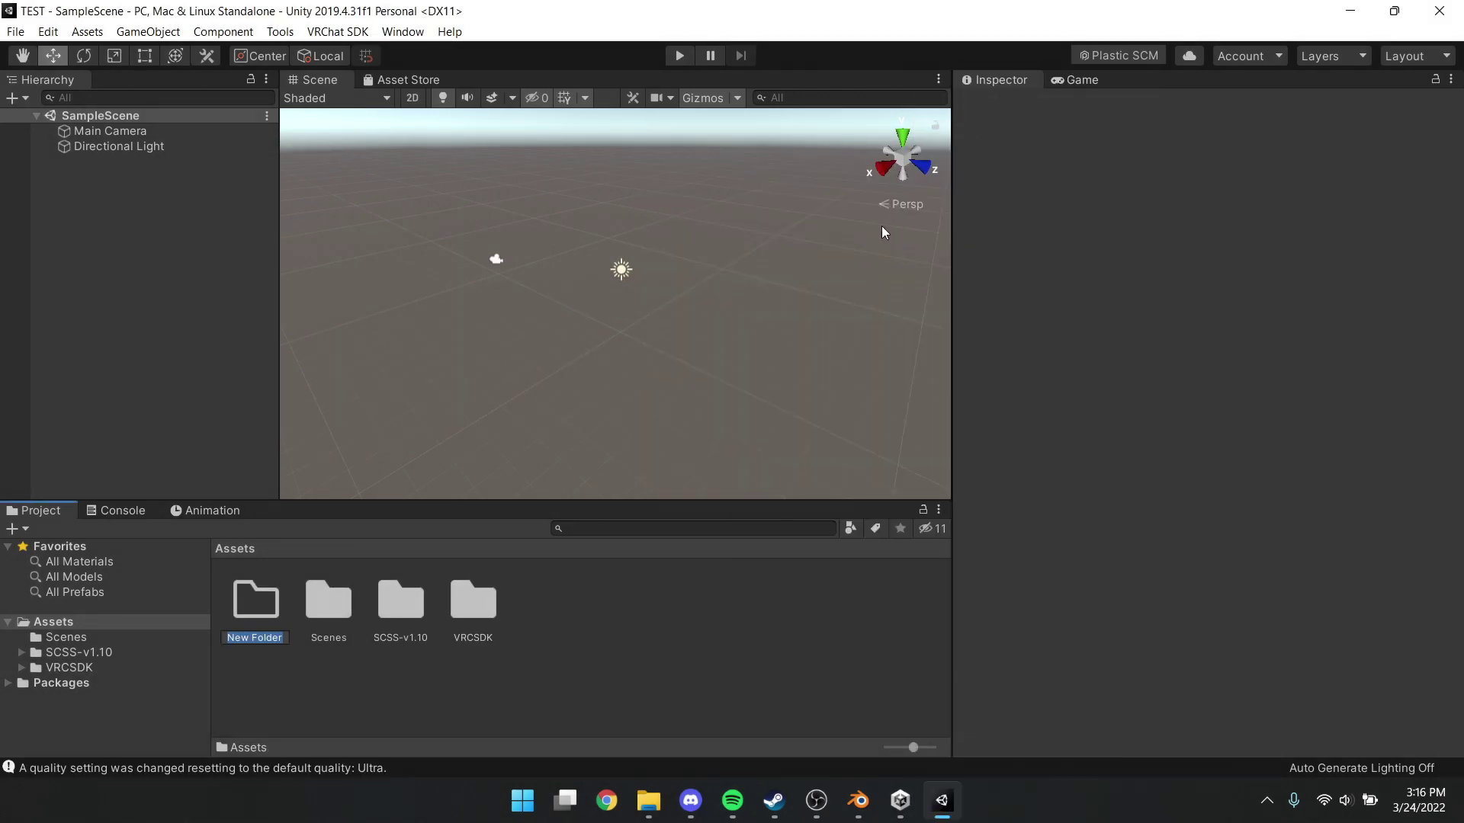
pyautogui.write('MODEL')
pyautogui.press('Return')
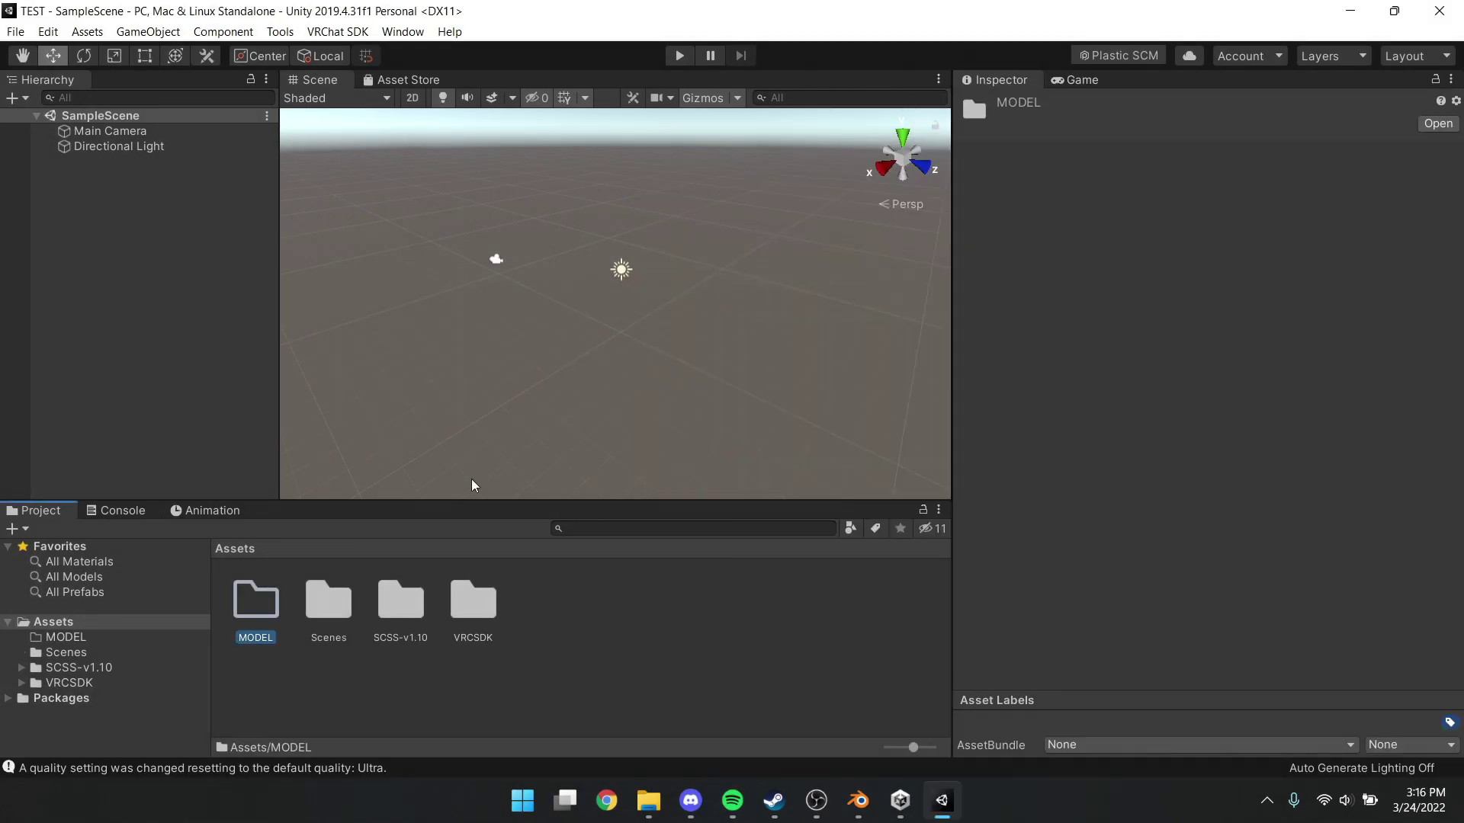
pyautogui.doubleClick(276, 604)
# Bring the 12 textures from TDA Beach Miku's tex folder and the VRCHATMODEL file into MODEL
pyautogui.click(648, 800)
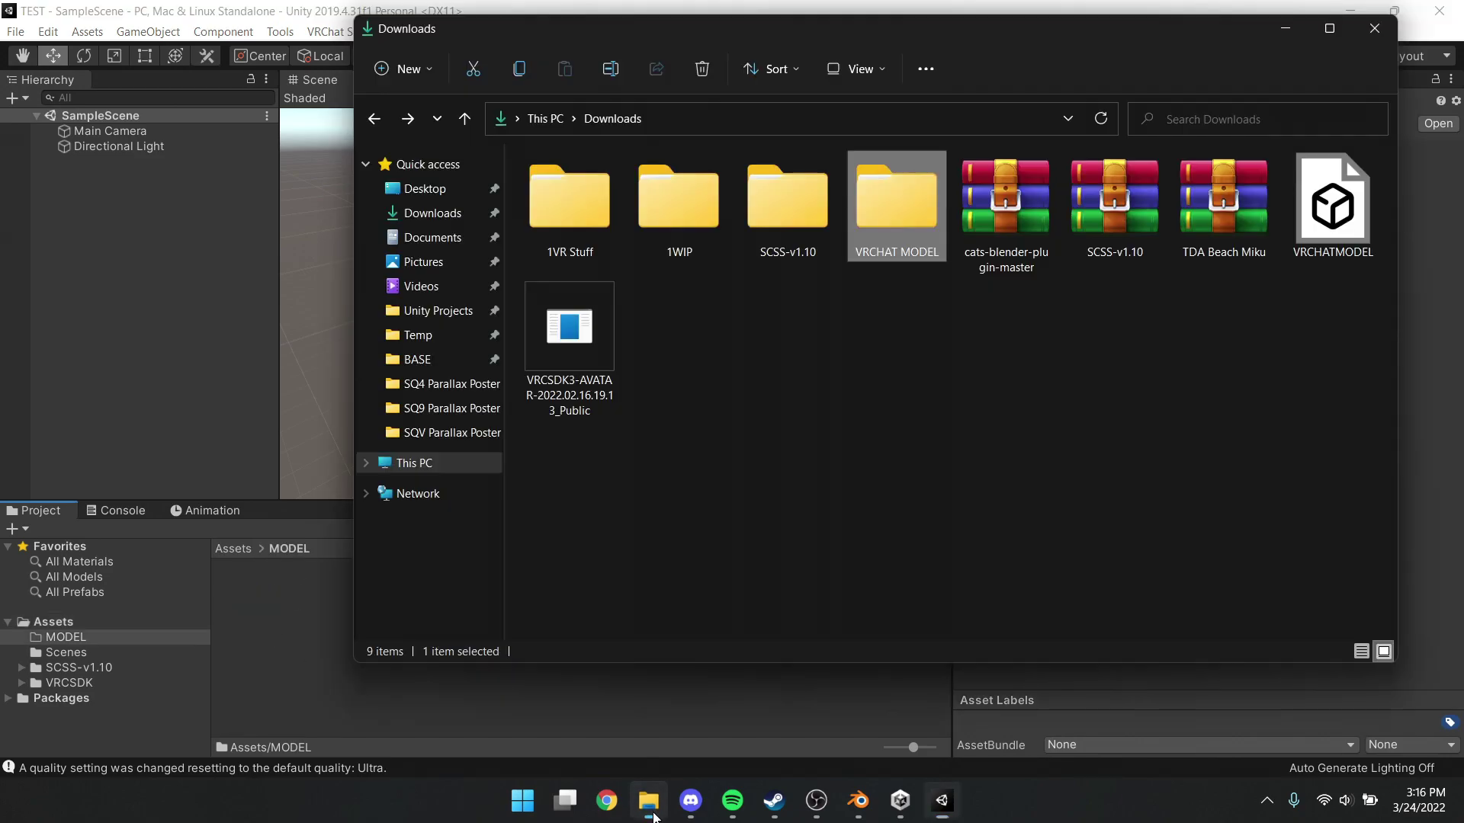
pyautogui.doubleClick(863, 204)
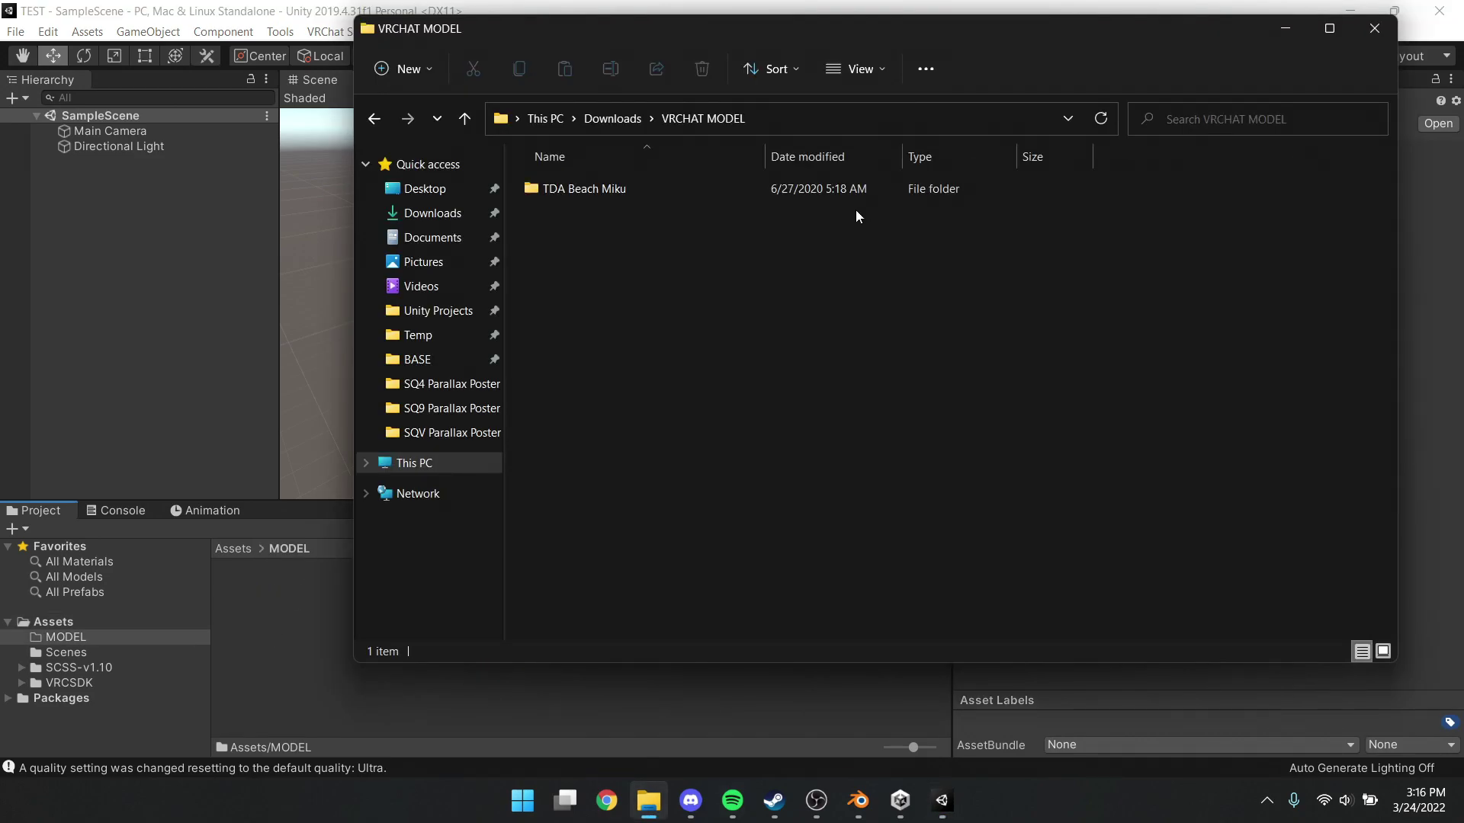
pyautogui.doubleClick(580, 188)
pyautogui.doubleClick(592, 248)
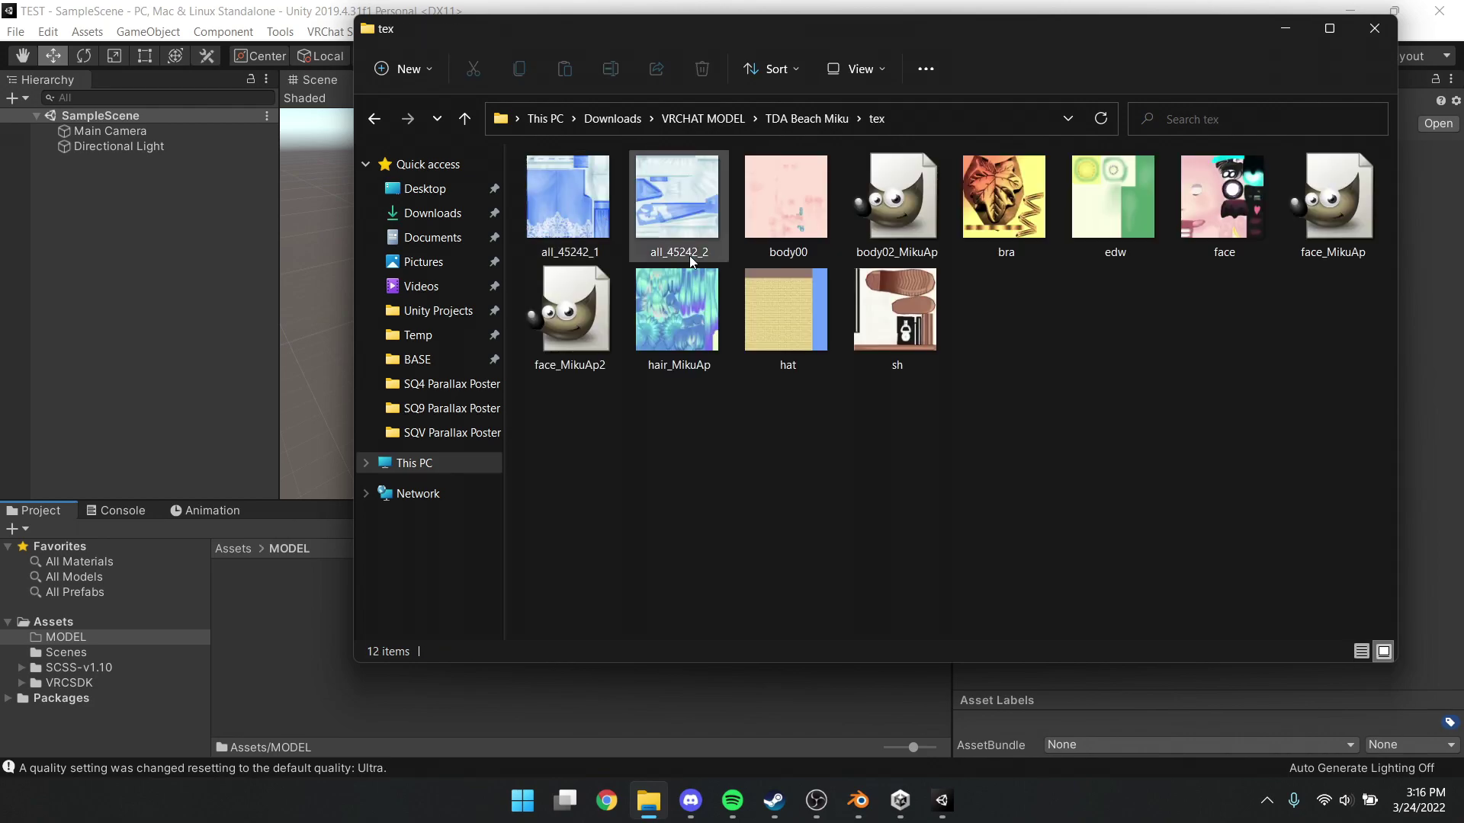
pyautogui.click(805, 310)
pyautogui.hotkey('ctrl', 'a')
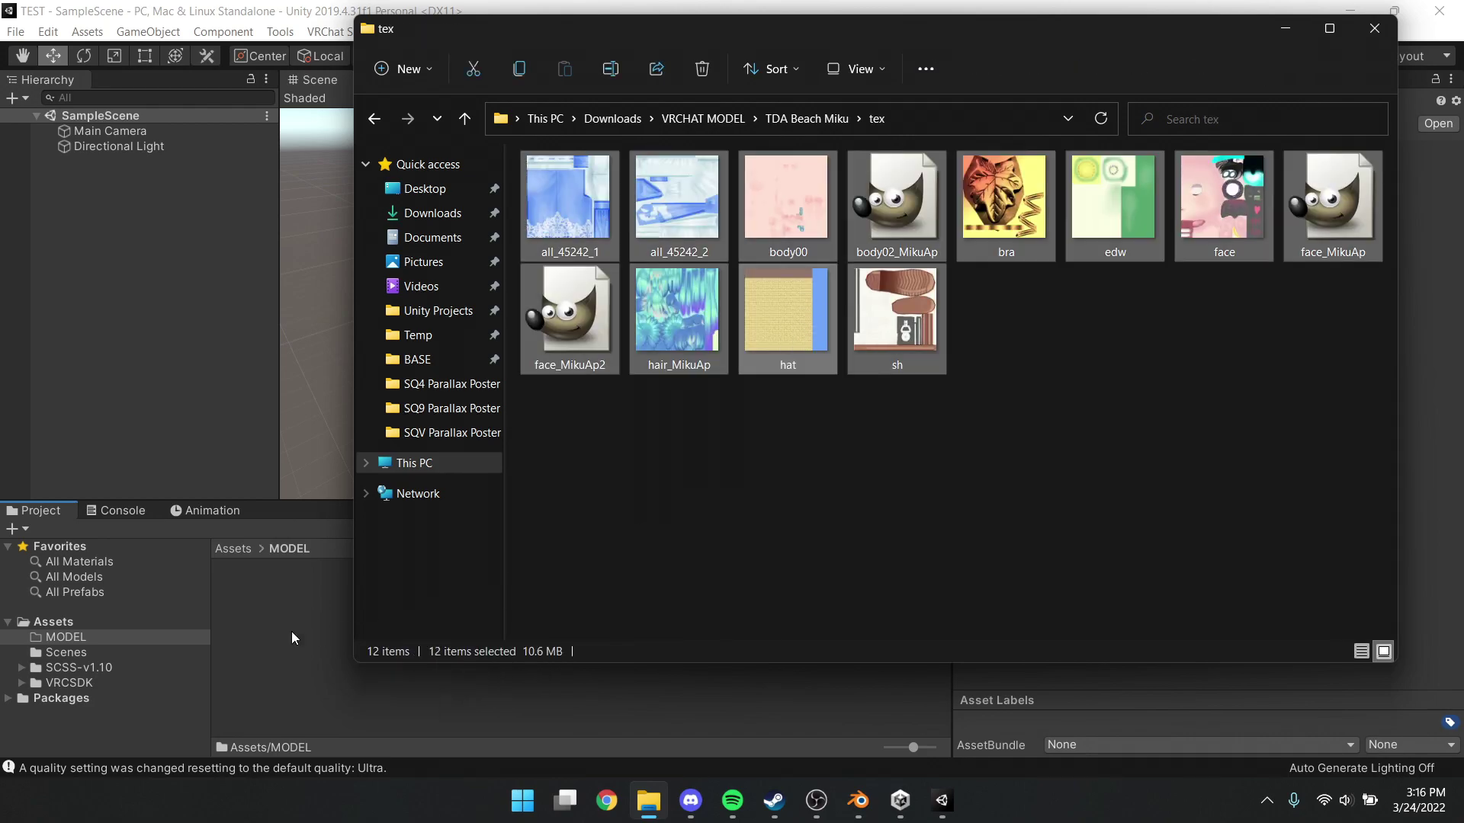
pyautogui.click(433, 213)
pyautogui.moveTo(1313, 256); pyautogui.dragTo(630, 695)
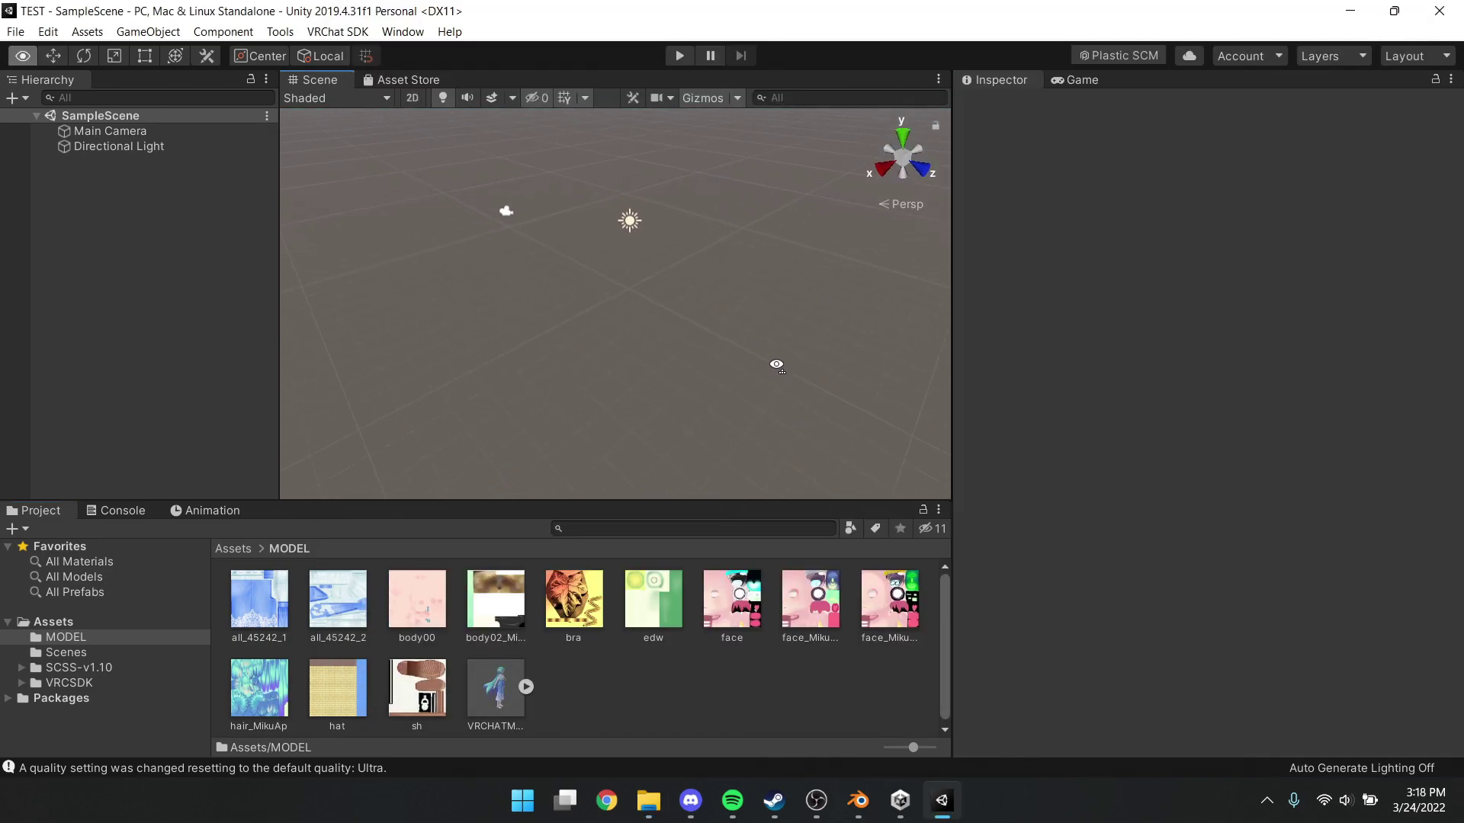
pyautogui.moveTo(776, 366); pyautogui.dragTo(671, 305, button='right')
# Place the Miku model in the scene and zero its position to the origin
pyautogui.moveTo(520, 677); pyautogui.dragTo(621, 370)
pyautogui.click(1218, 196)
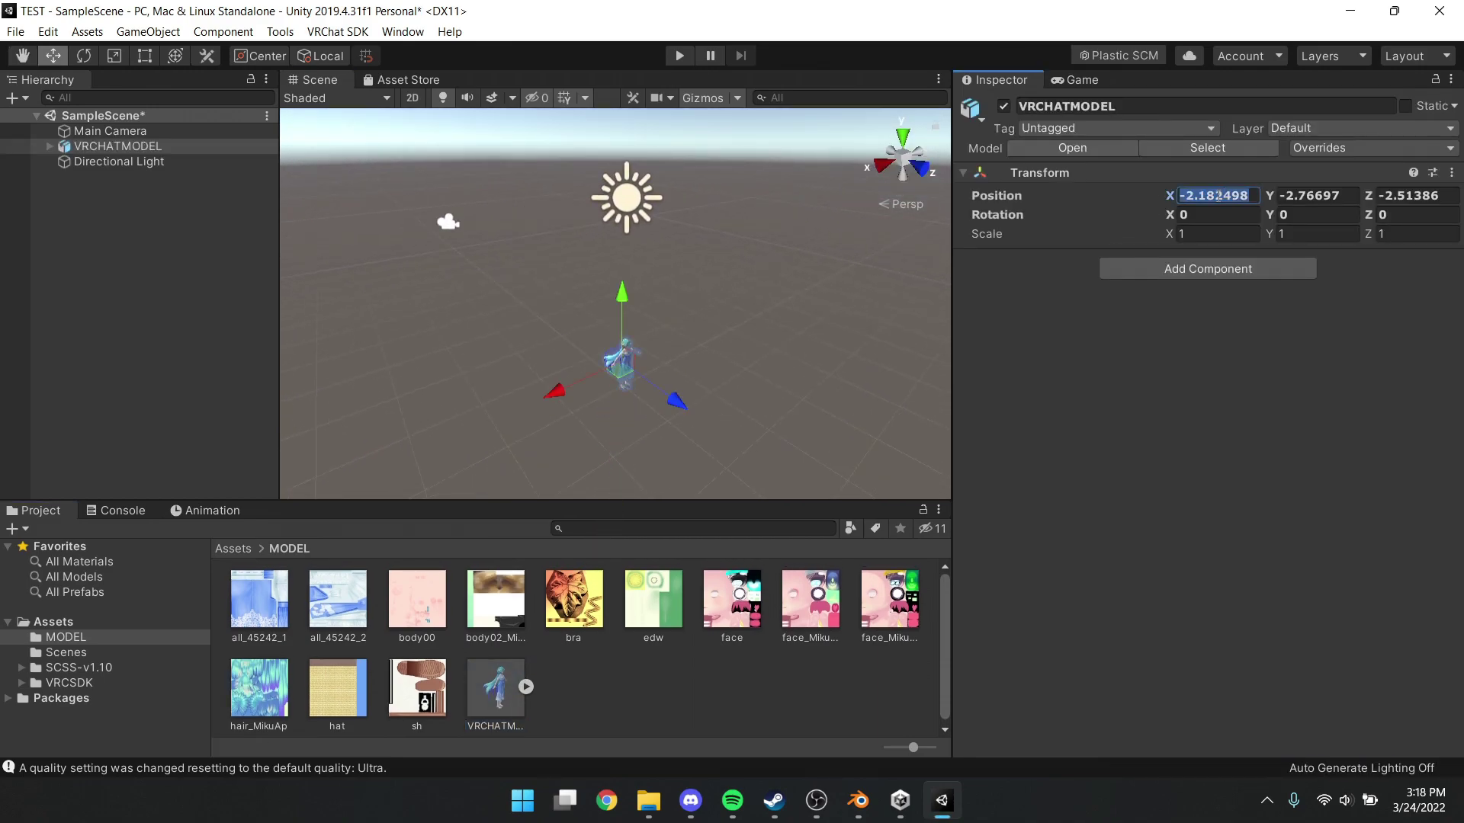
pyautogui.write('0')
pyautogui.press('Tab')
pyautogui.write('0')
pyautogui.press('Tab')
pyautogui.write('0')
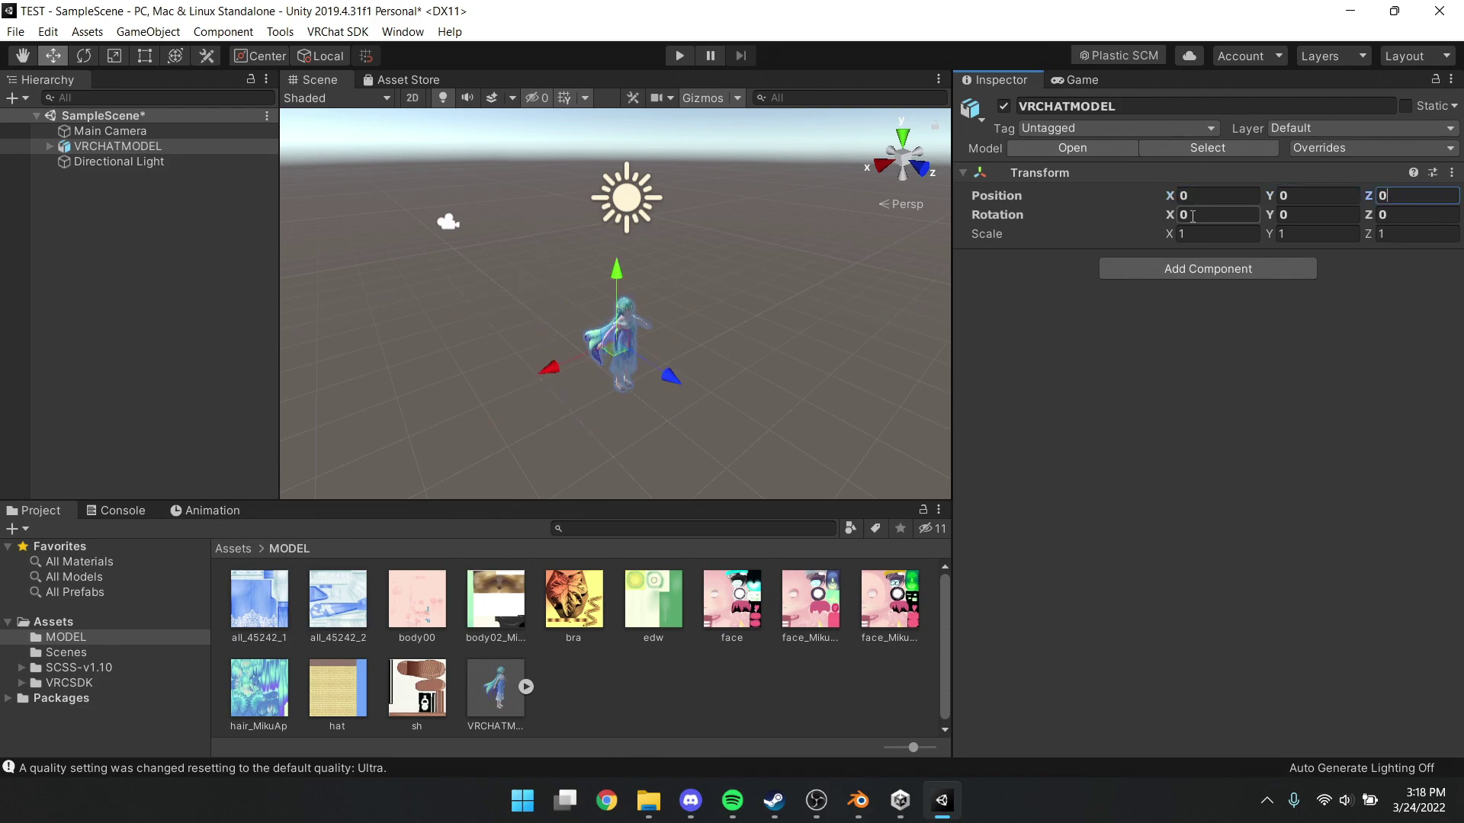
pyautogui.keyDown('alt'); pyautogui.moveTo(728, 291); pyautogui.dragTo(719, 415); pyautogui.keyUp('alt')
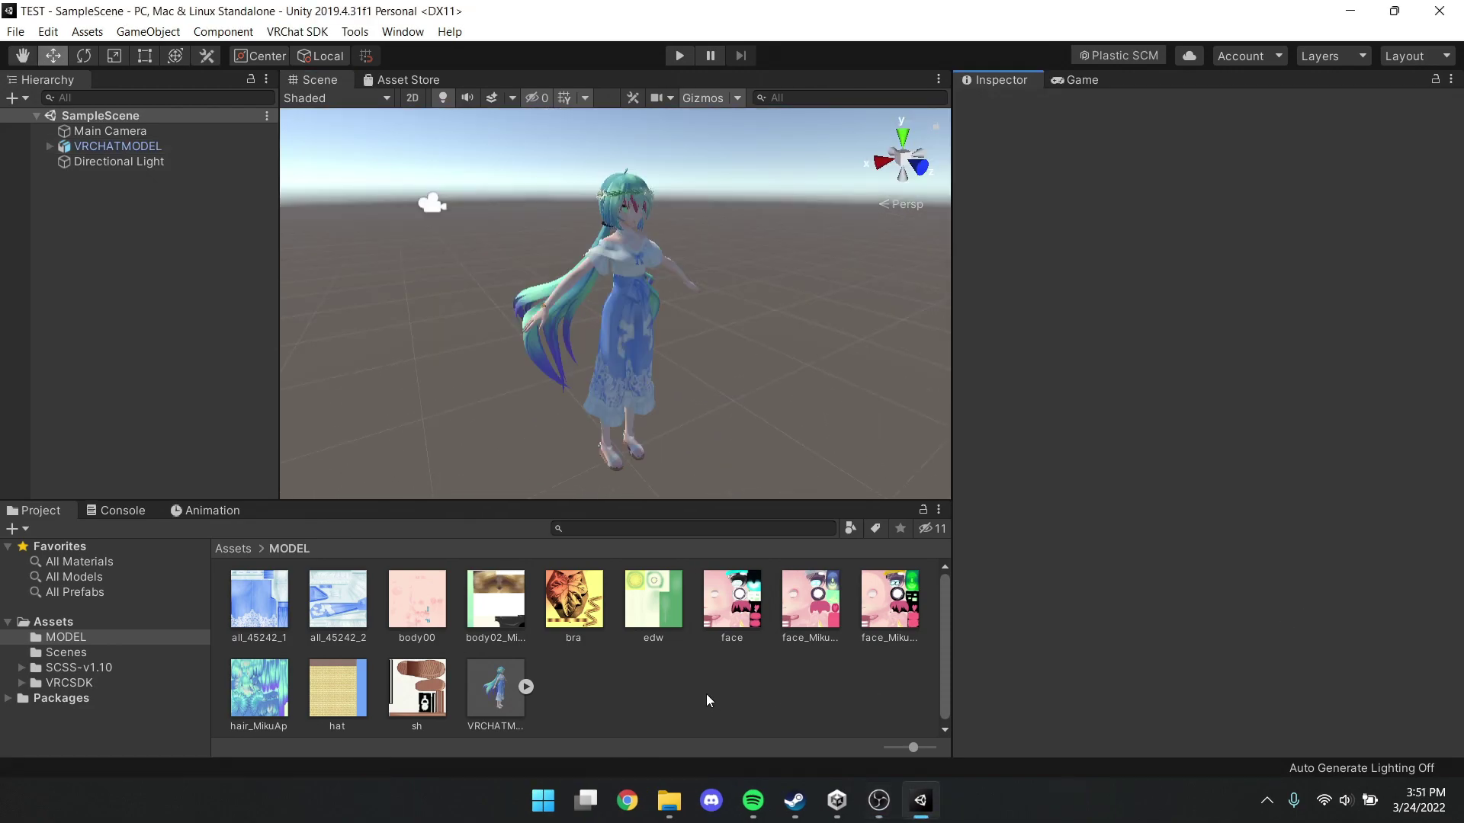
# Create Textures and Materials subfolders inside MODEL
pyautogui.rightClick(612, 678)
pyautogui.moveTo(695, 216)
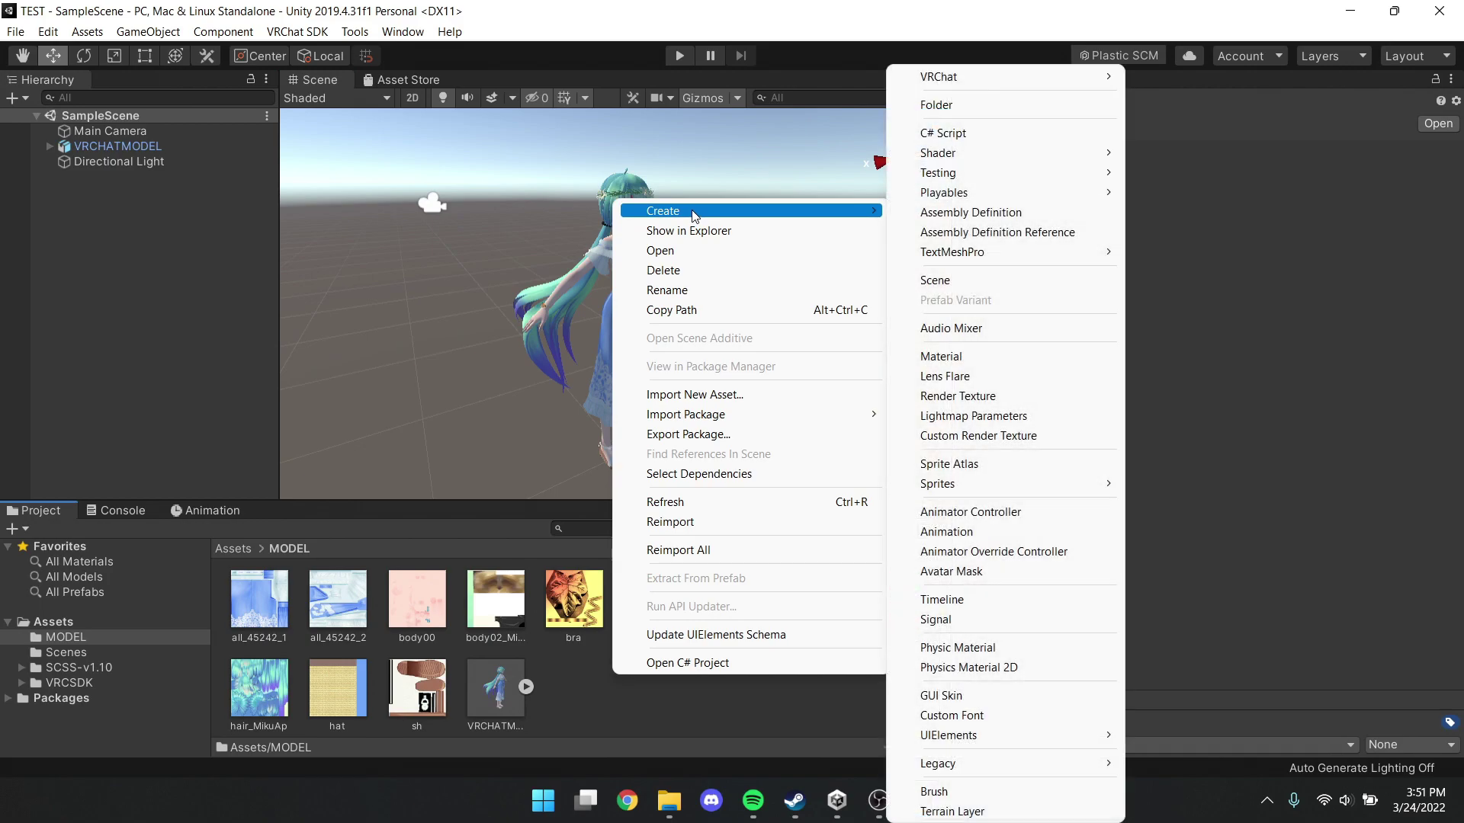
pyautogui.click(936, 104)
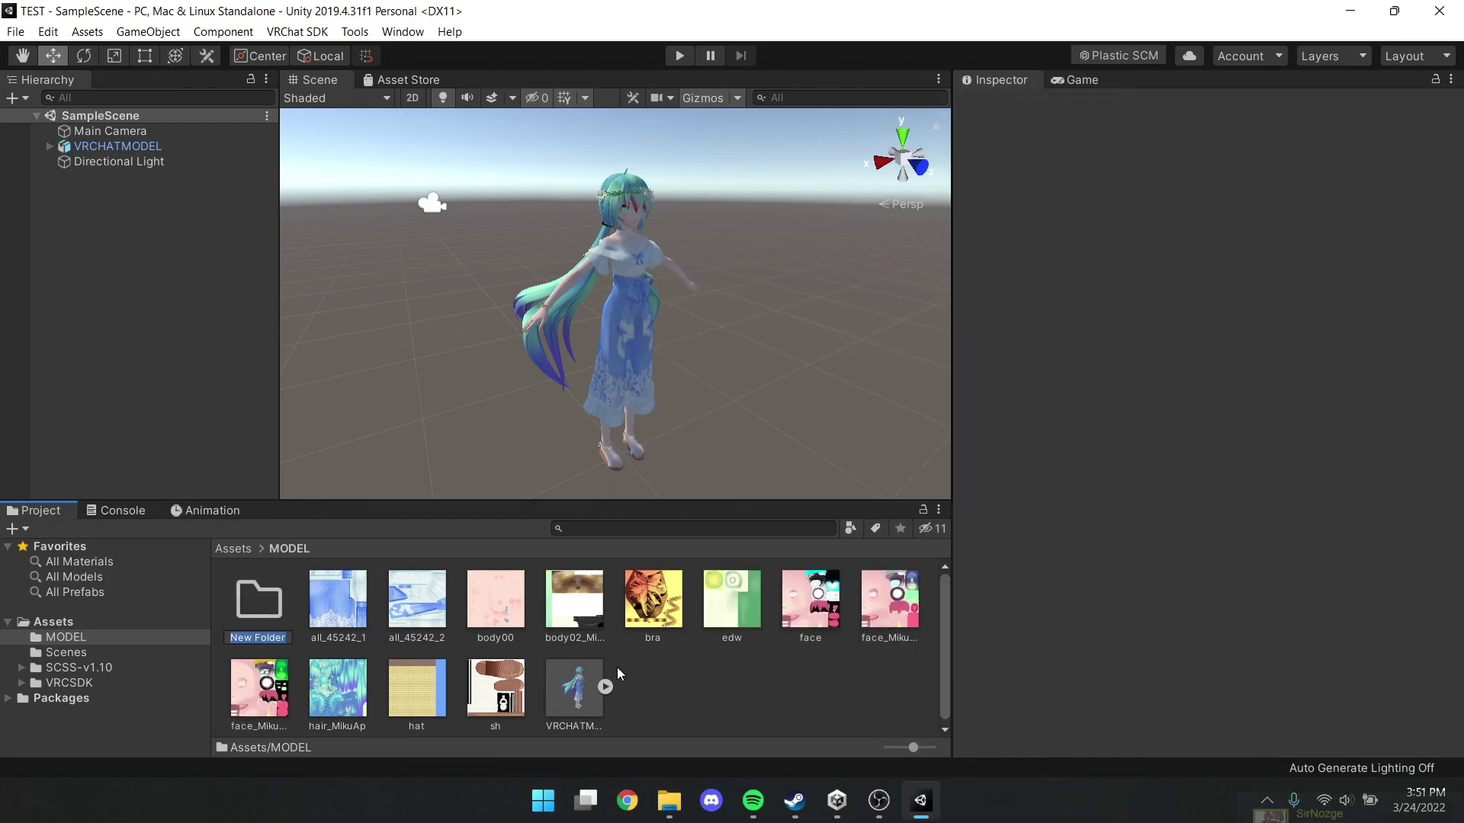
pyautogui.write('Tex')
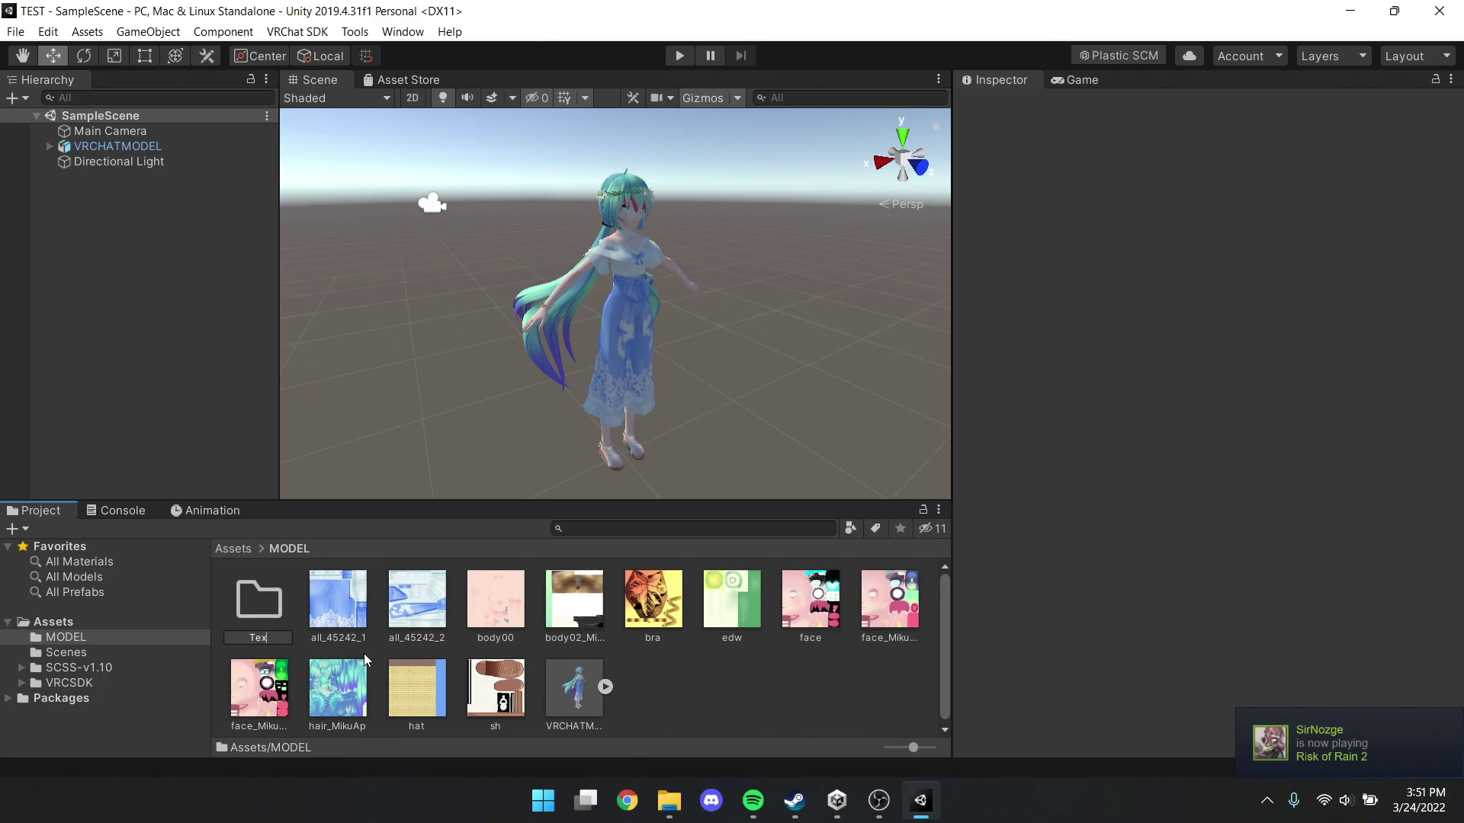
pyautogui.write('tures')
pyautogui.press('Return')
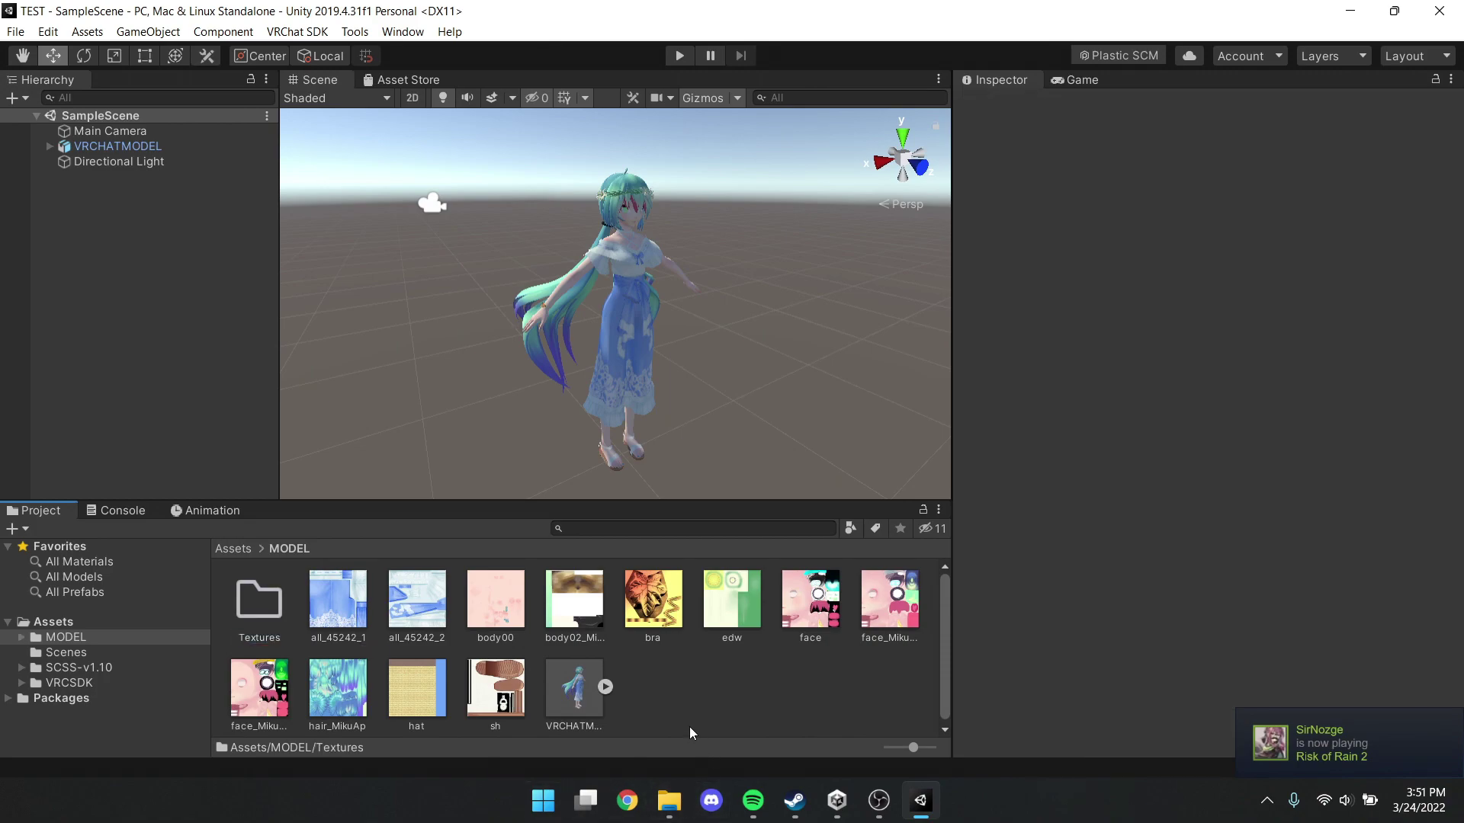
pyautogui.rightClick(688, 733)
pyautogui.moveTo(739, 259)
pyautogui.click(1014, 105)
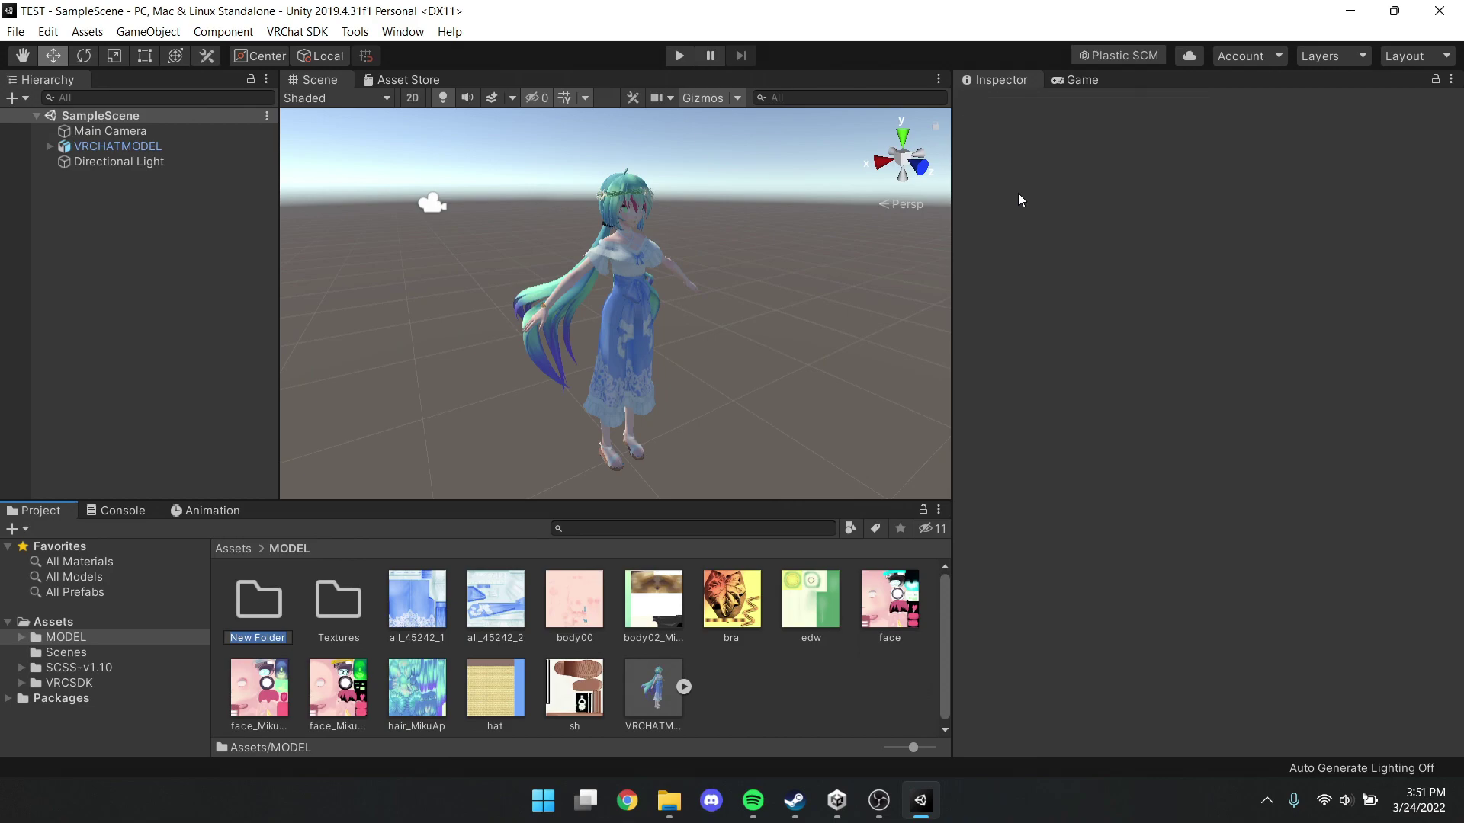
pyautogui.write('Materials')
pyautogui.press('Return')
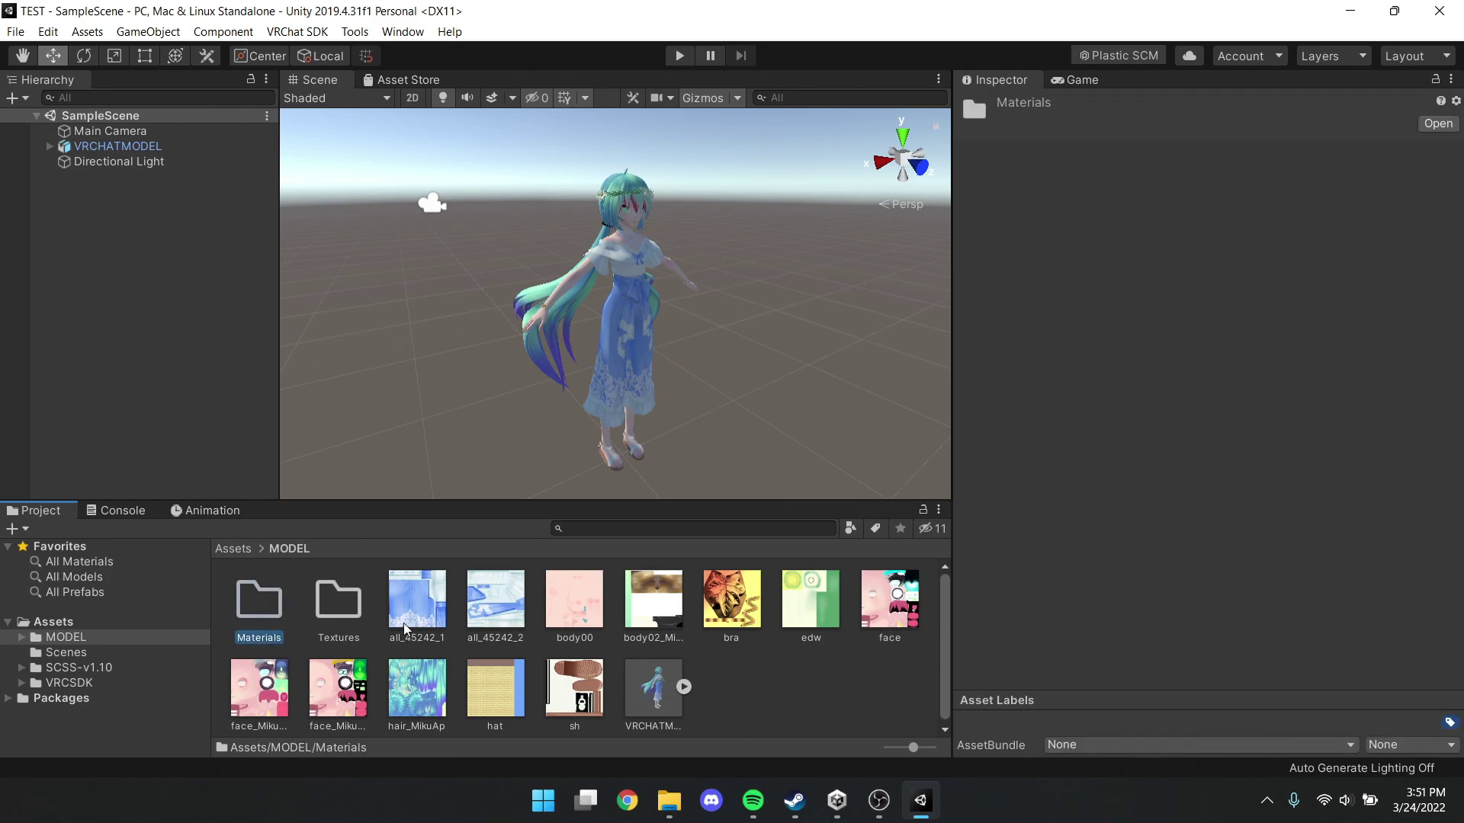
# Move all twelve textures, starting with all_45242_1, into the Textures folder
pyautogui.click(417, 602)
pyautogui.keyDown('shift'); pyautogui.click(575, 686); pyautogui.keyUp('shift')
pyautogui.moveTo(575, 686); pyautogui.dragTo(236, 657)
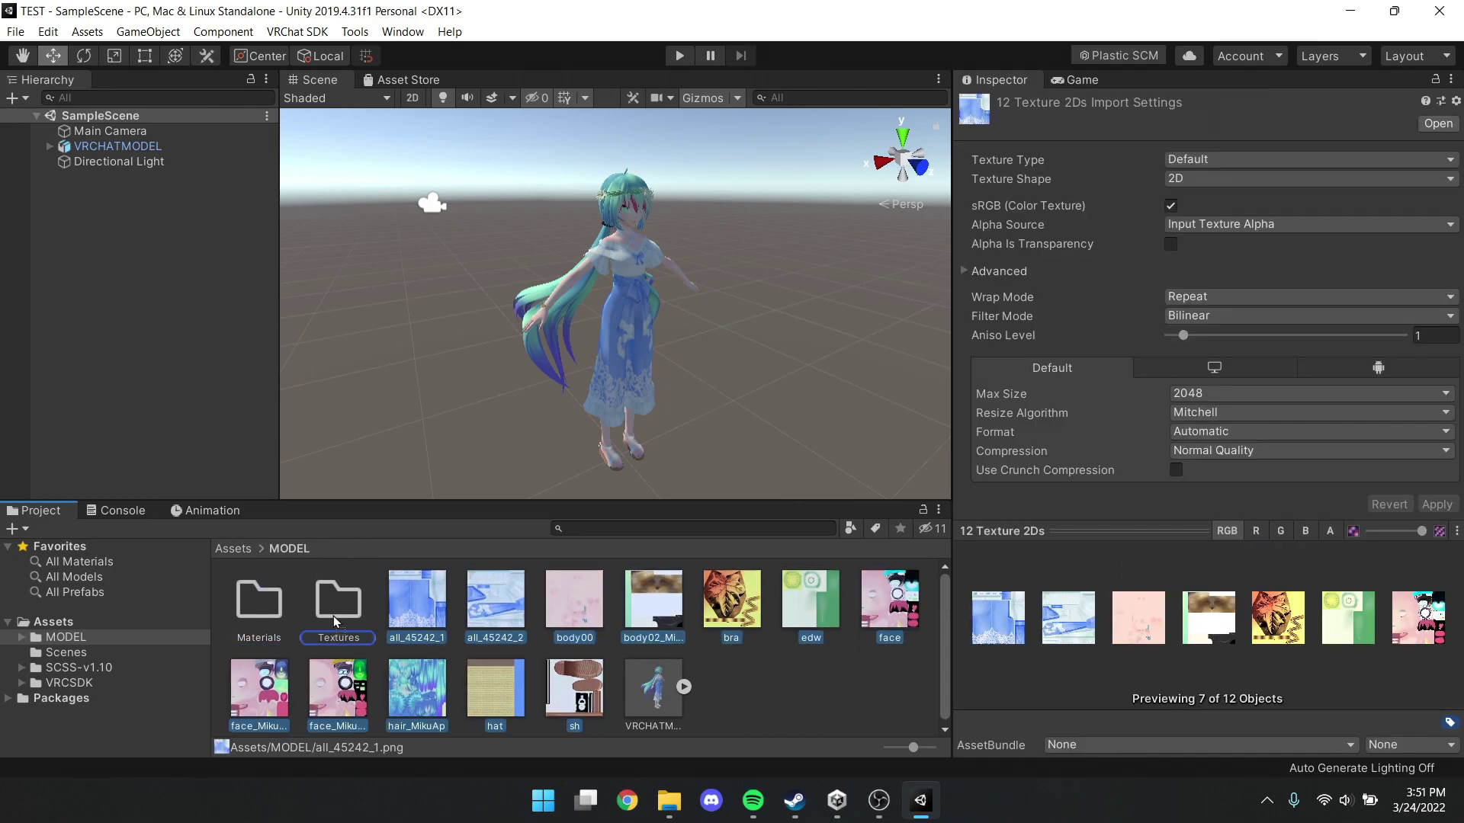
pyautogui.moveTo(332, 616); pyautogui.dragTo(351, 639)
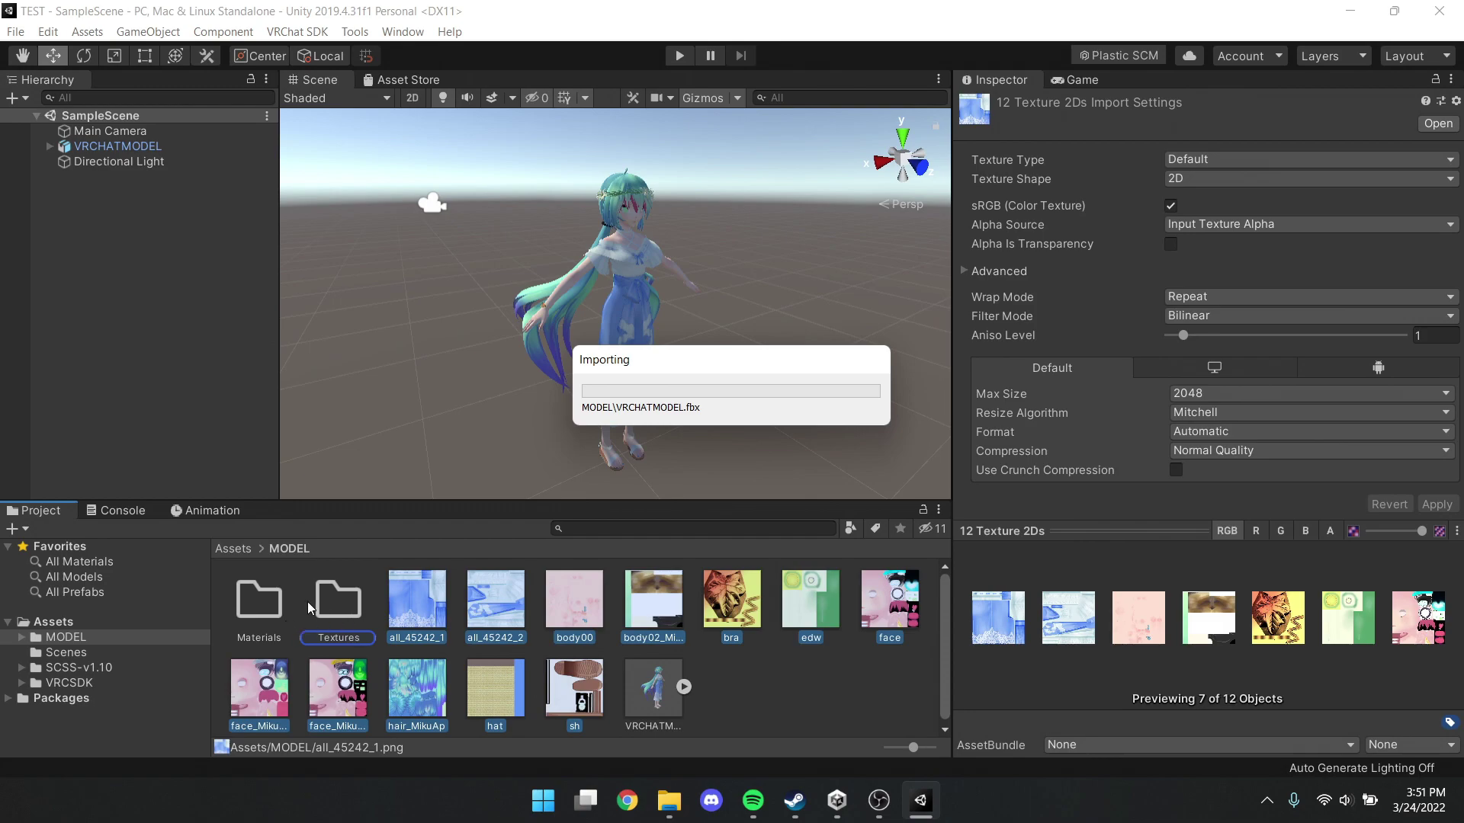
# Extract the 13 materials, Body through Shoes, from VRCHATMODEL.fbx into MODEL/Materials
pyautogui.click(446, 598)
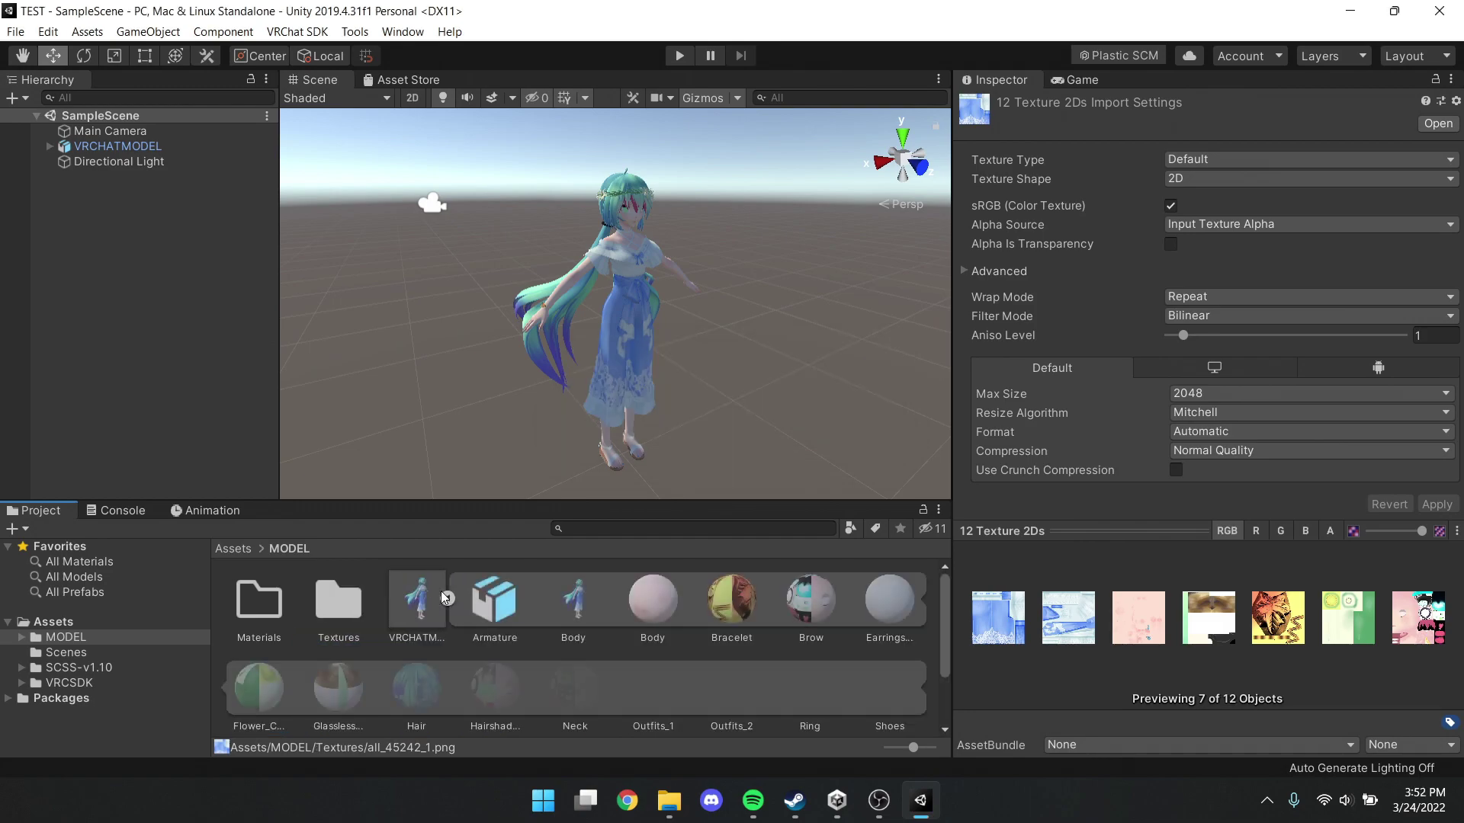
pyautogui.click(653, 599)
pyautogui.scroll(-2, 720, 640)
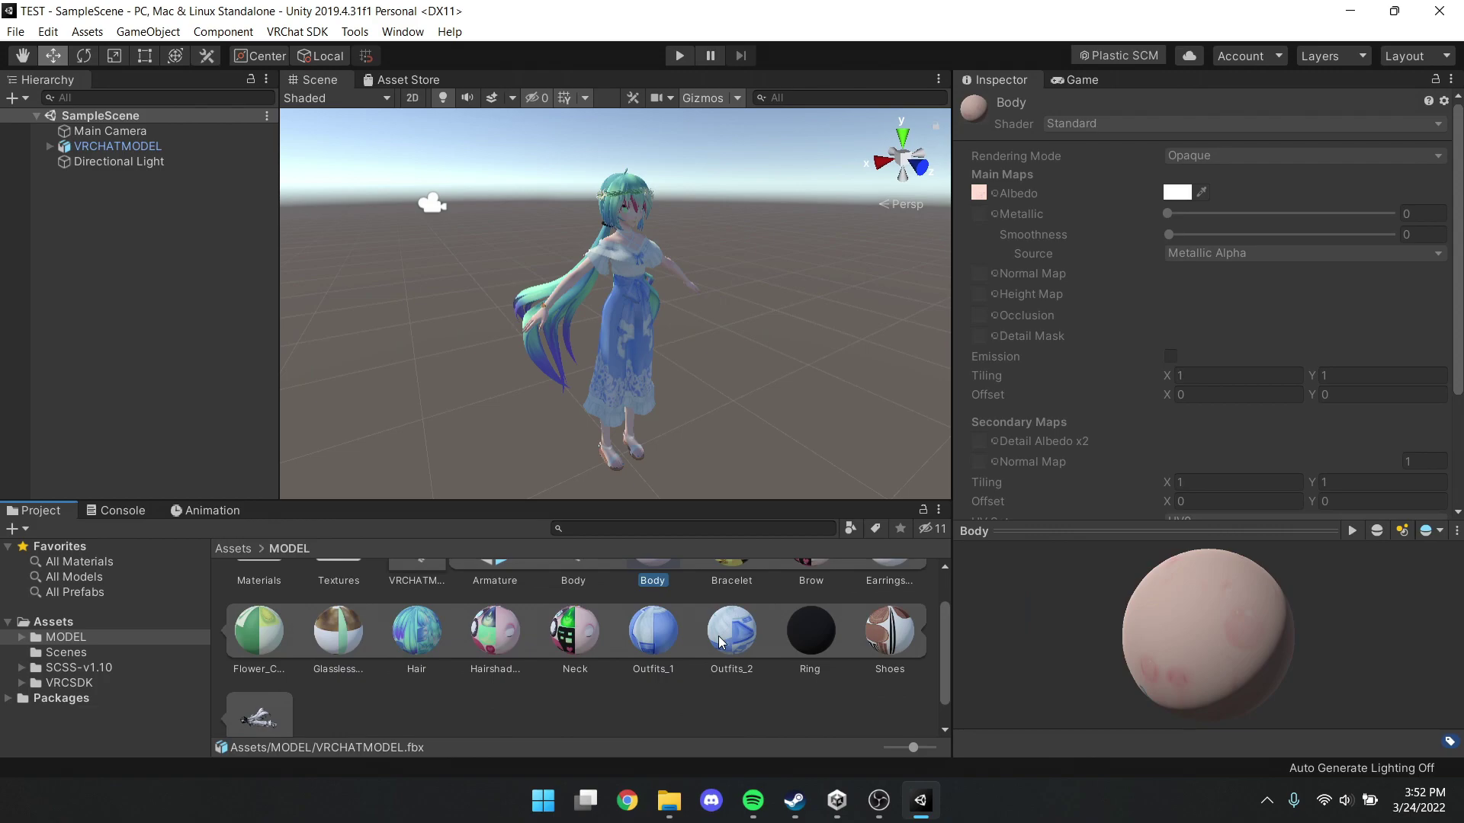
pyautogui.keyDown('shift'); pyautogui.click(890, 648); pyautogui.keyUp('shift')
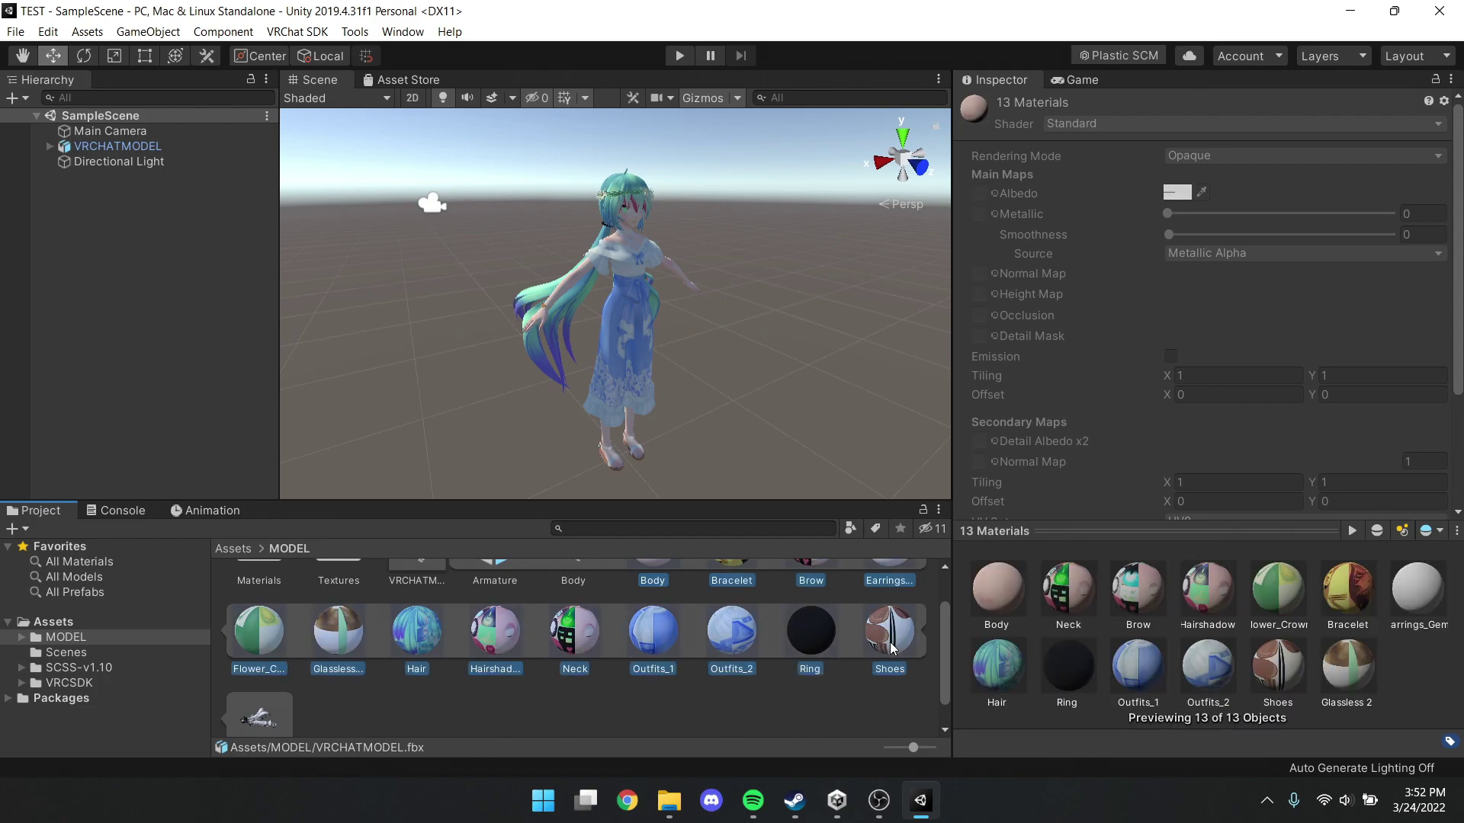
pyautogui.scroll(2, 799, 699)
pyautogui.rightClick(668, 594)
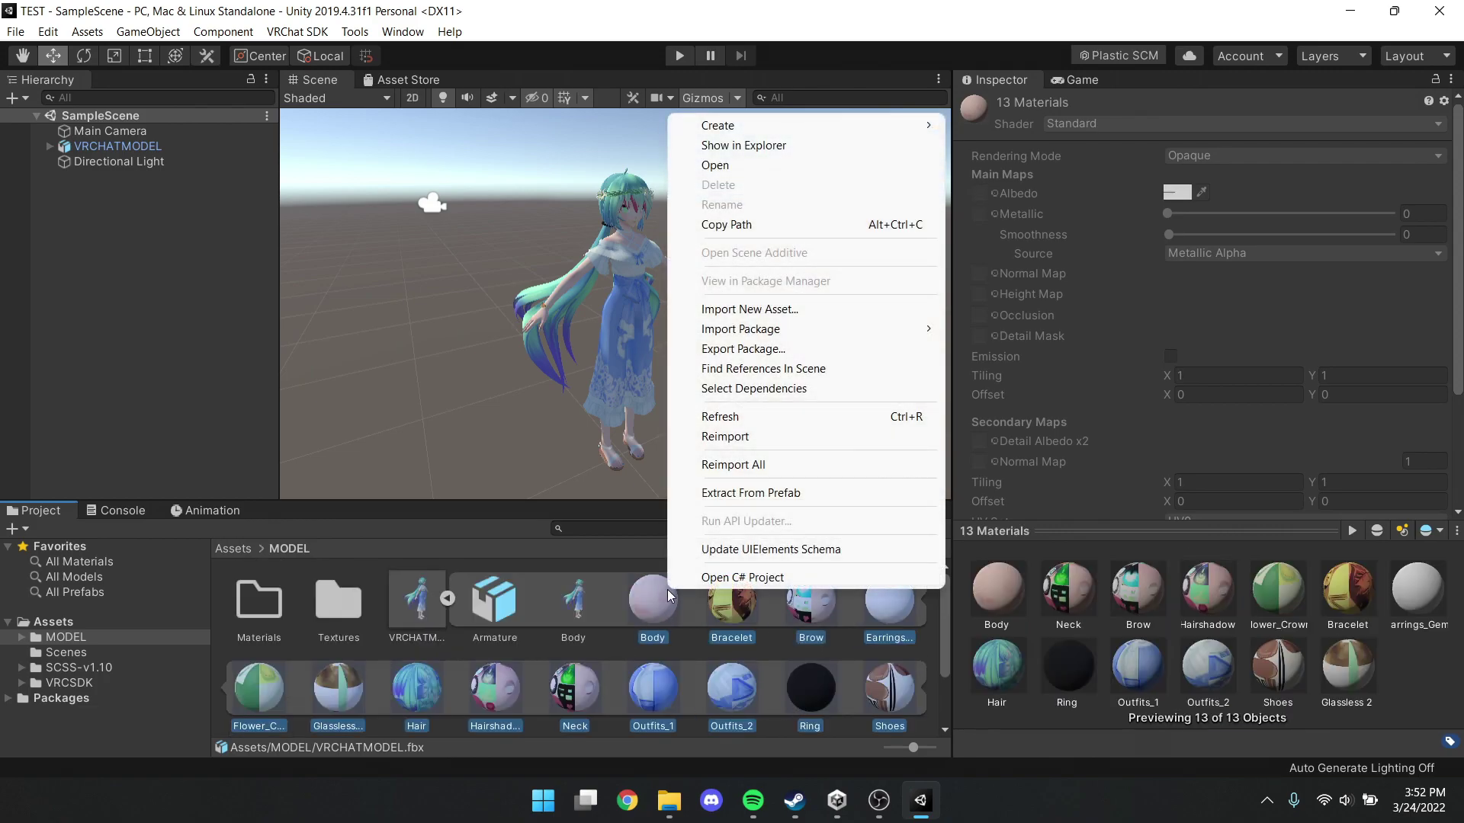
pyautogui.click(723, 493)
pyautogui.click(552, 474)
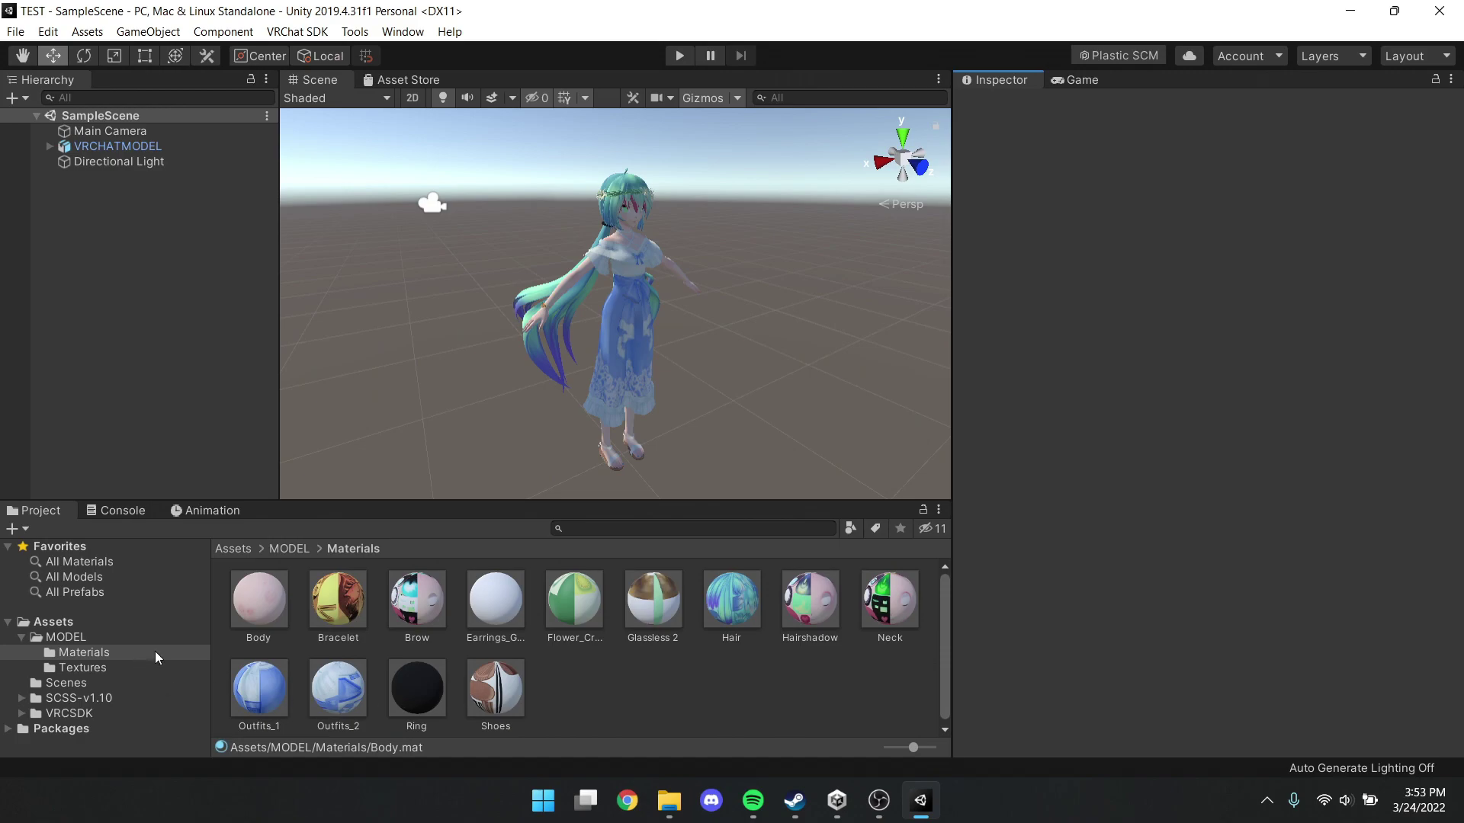
pyautogui.click(258, 616)
# Apply the Silent's Cel Shading/Crosstone shader to all 13 materials
pyautogui.keyDown('shift'); pyautogui.click(502, 694); pyautogui.keyUp('shift')
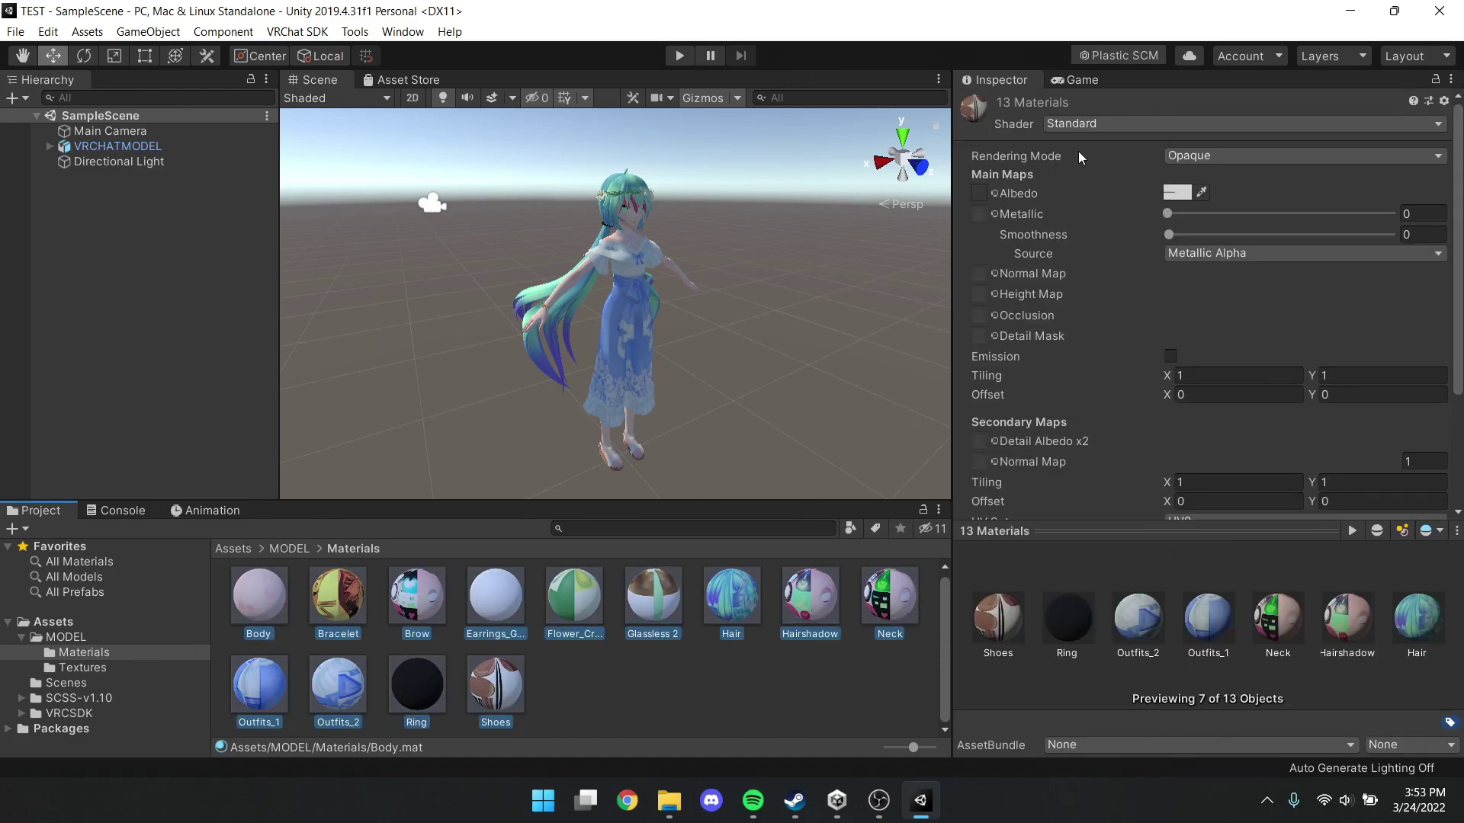
pyautogui.click(1069, 122)
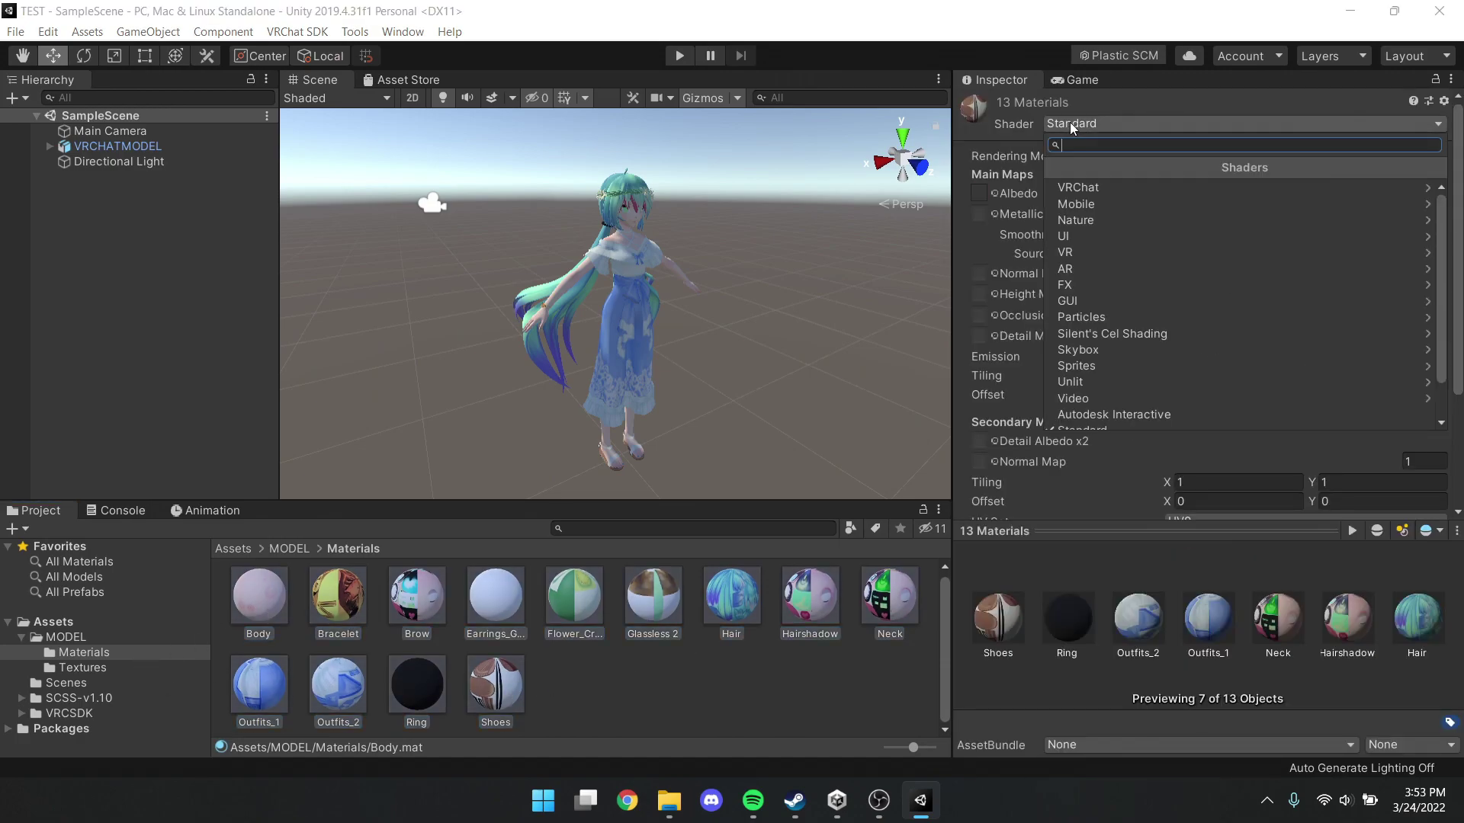
pyautogui.click(1092, 333)
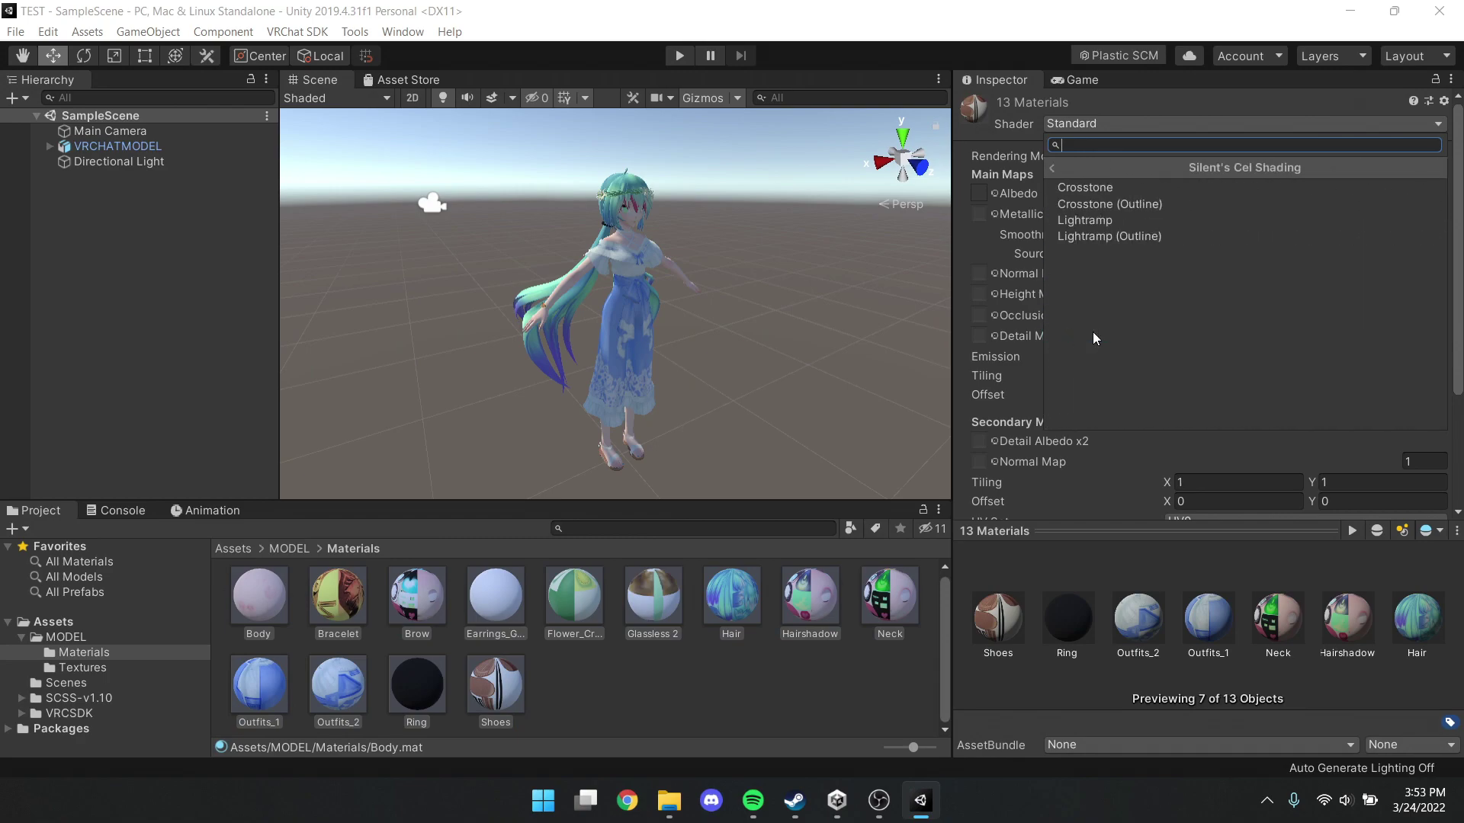
pyautogui.click(1089, 191)
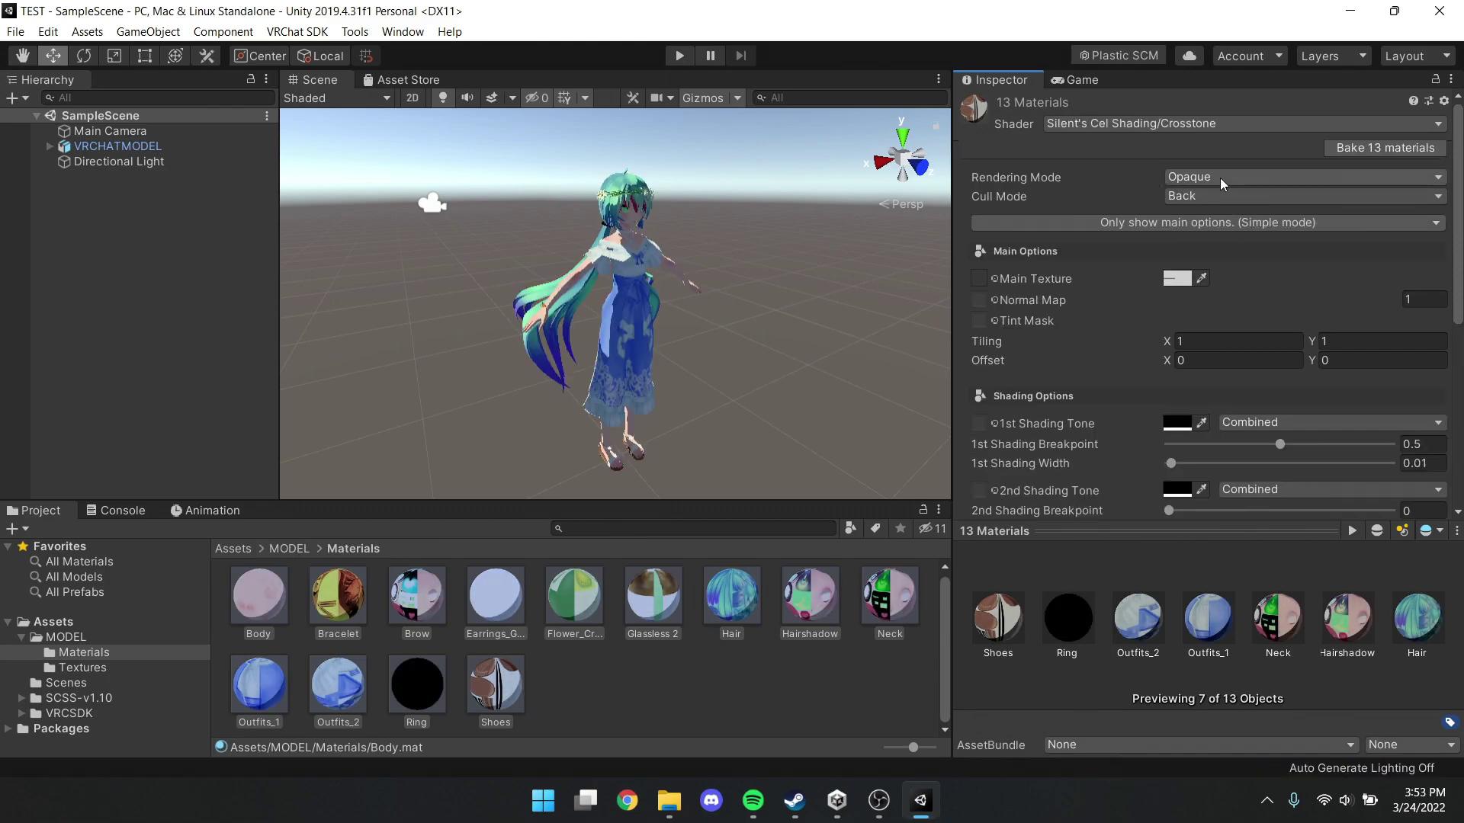
# Set the materials' rendering mode to Cutout and their main texture tint to pure white
pyautogui.click(1202, 177)
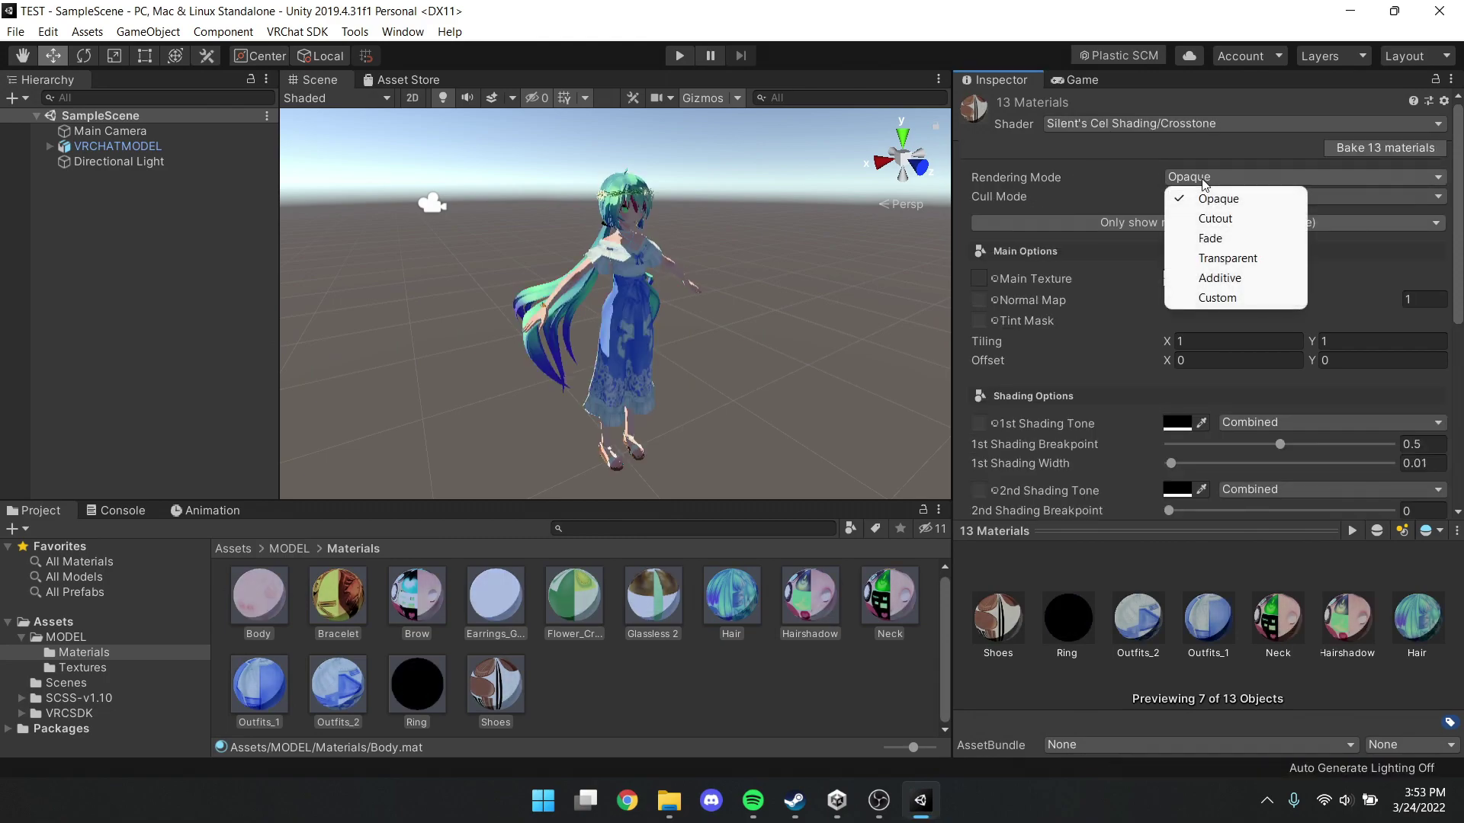
pyautogui.click(1211, 218)
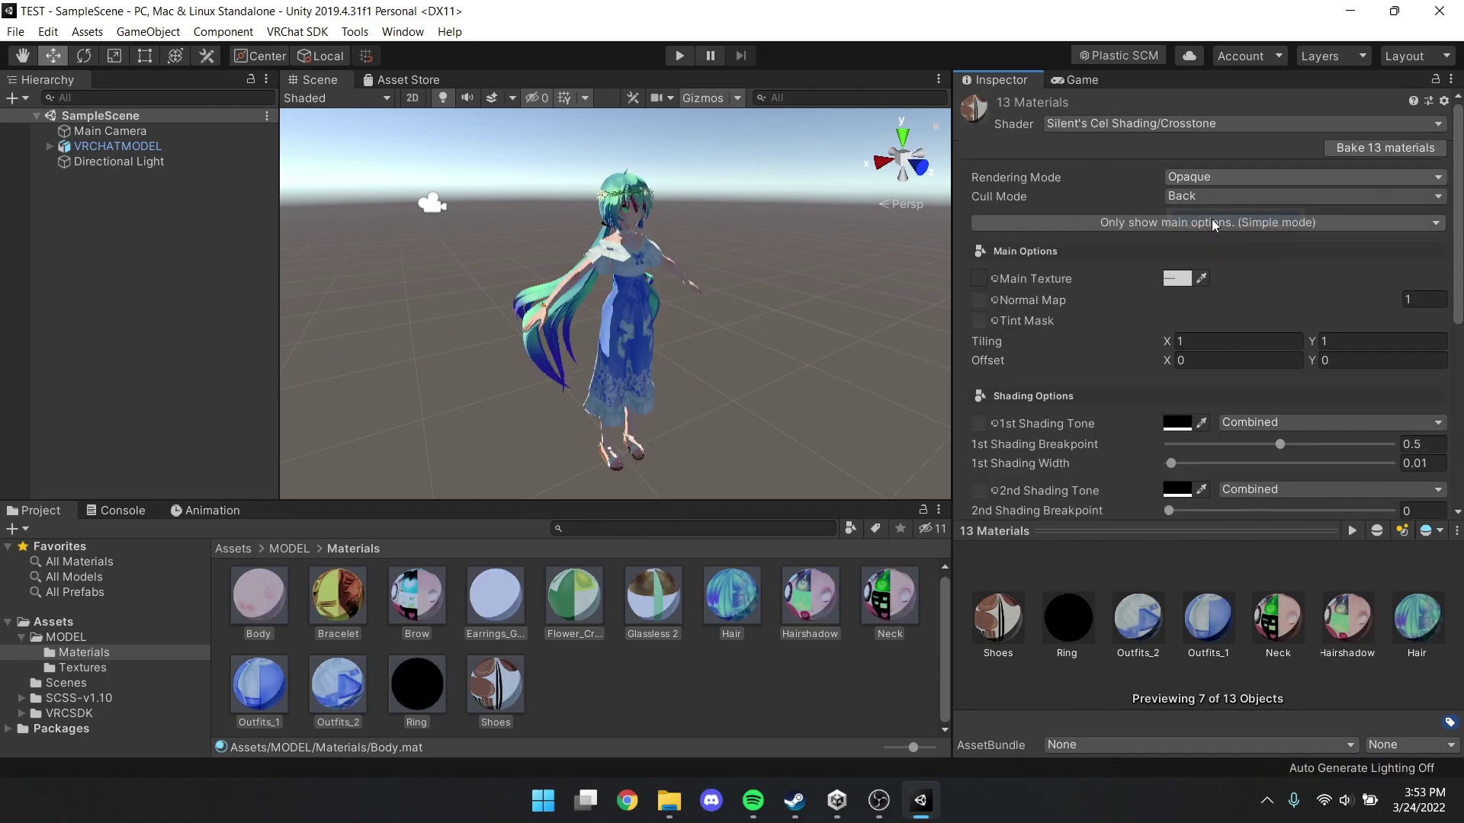
pyautogui.click(1180, 277)
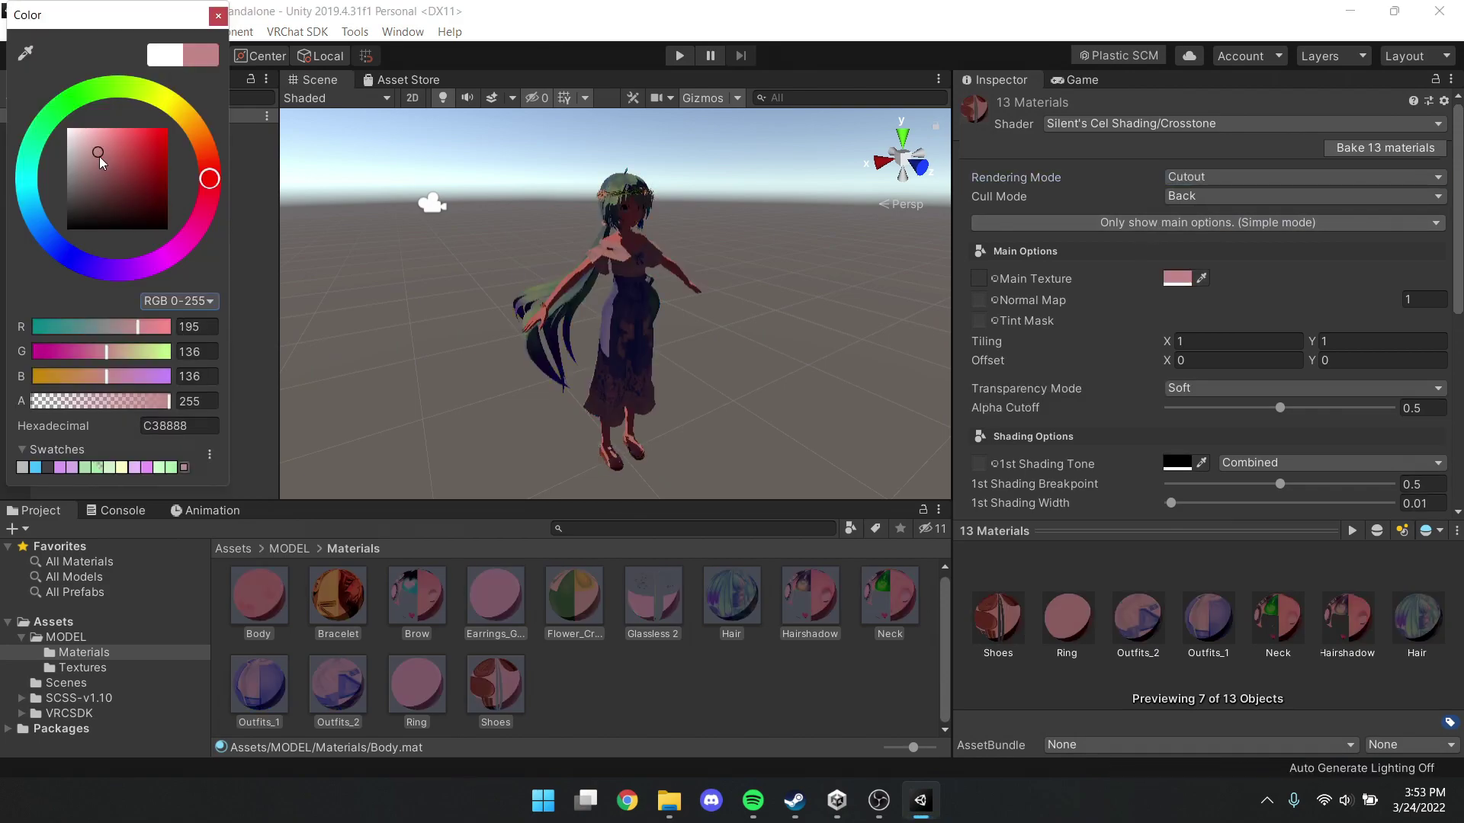
pyautogui.moveTo(99, 157); pyautogui.dragTo(67, 129)
pyautogui.click(218, 16)
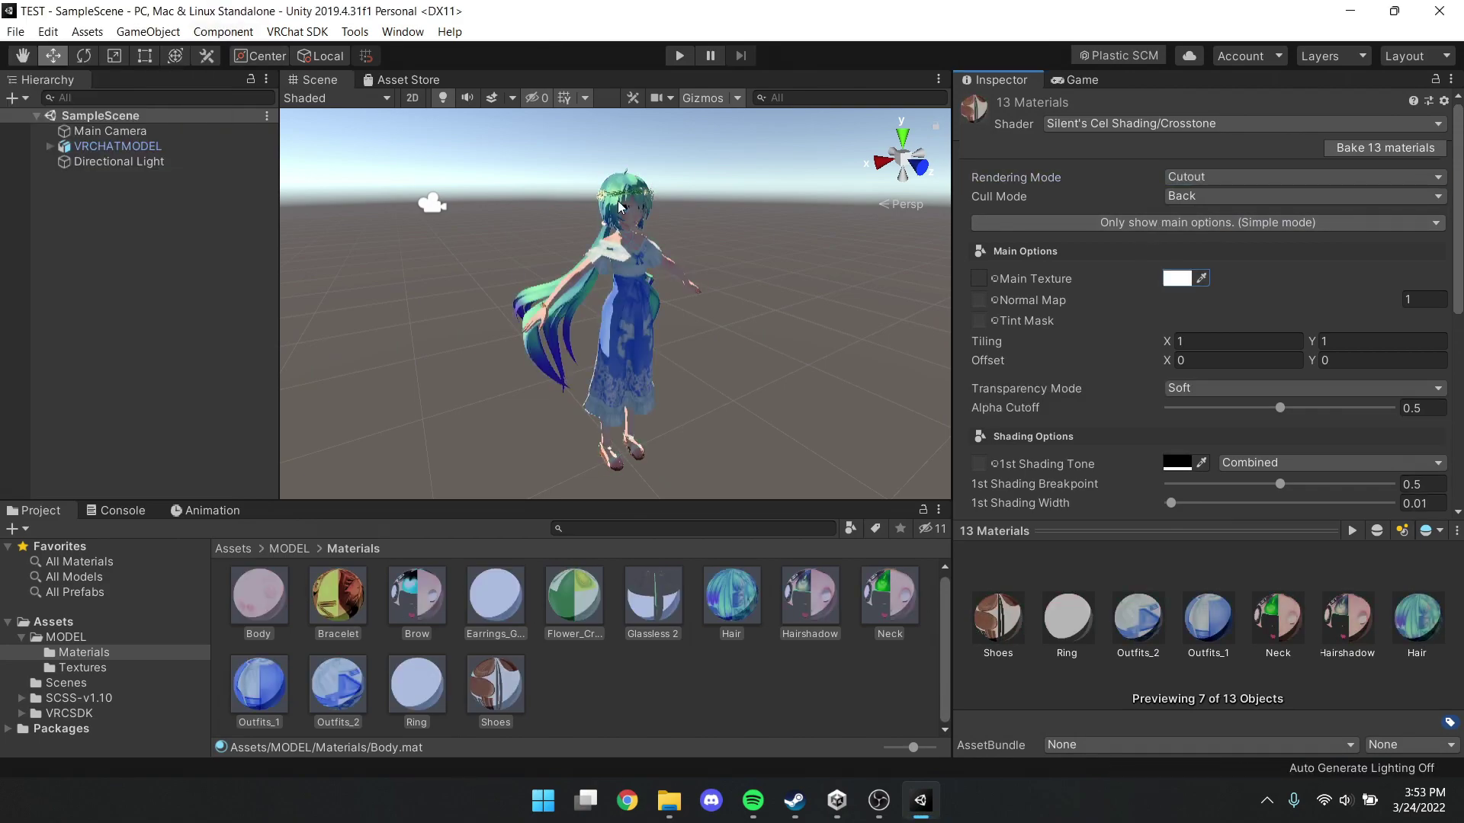
# Set the first shading tone to light grey C3C3C3 and the second shading tone to white
pyautogui.scroll(-3, 1075, 360)
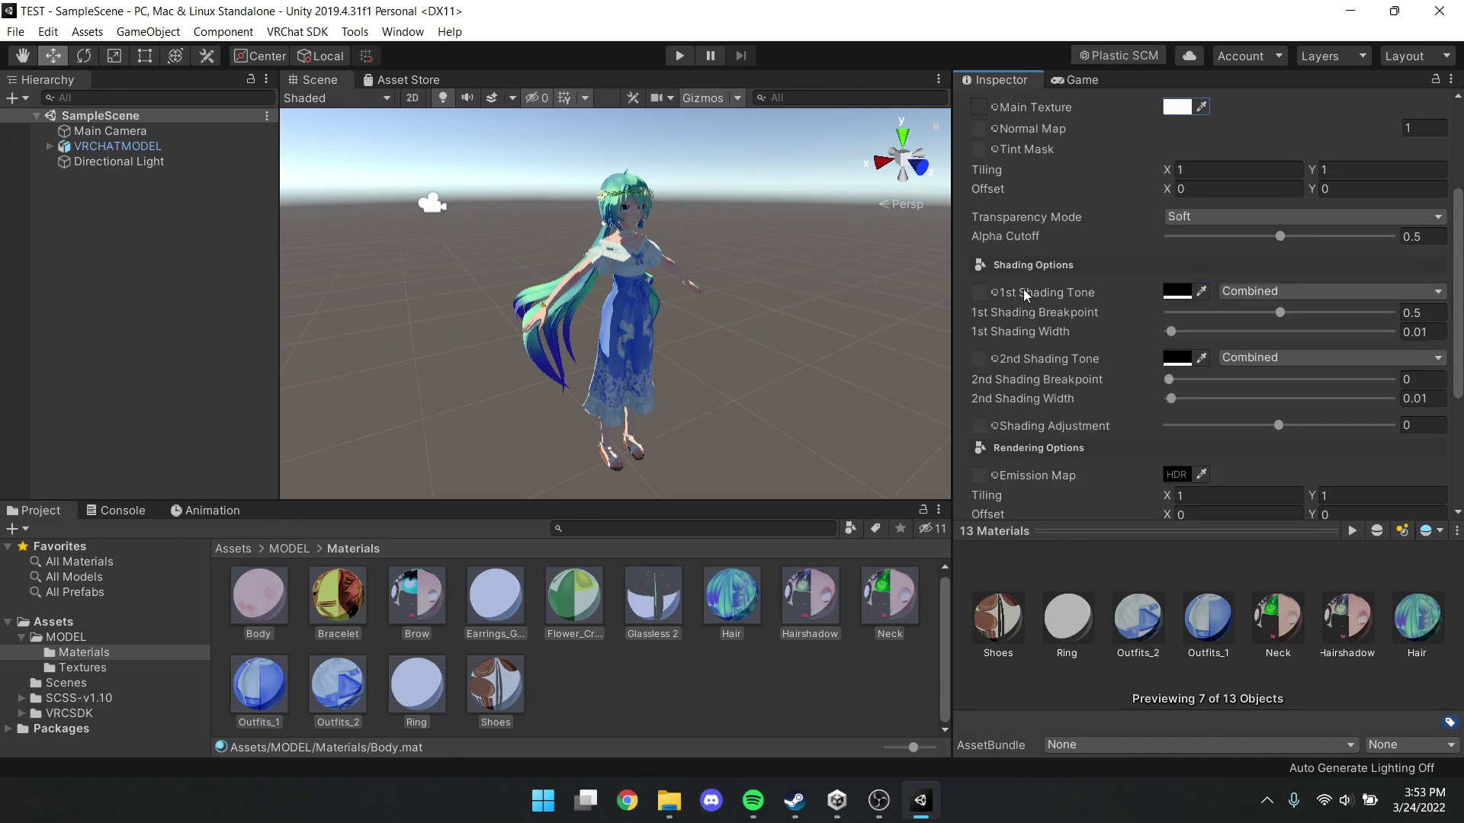
pyautogui.click(1174, 293)
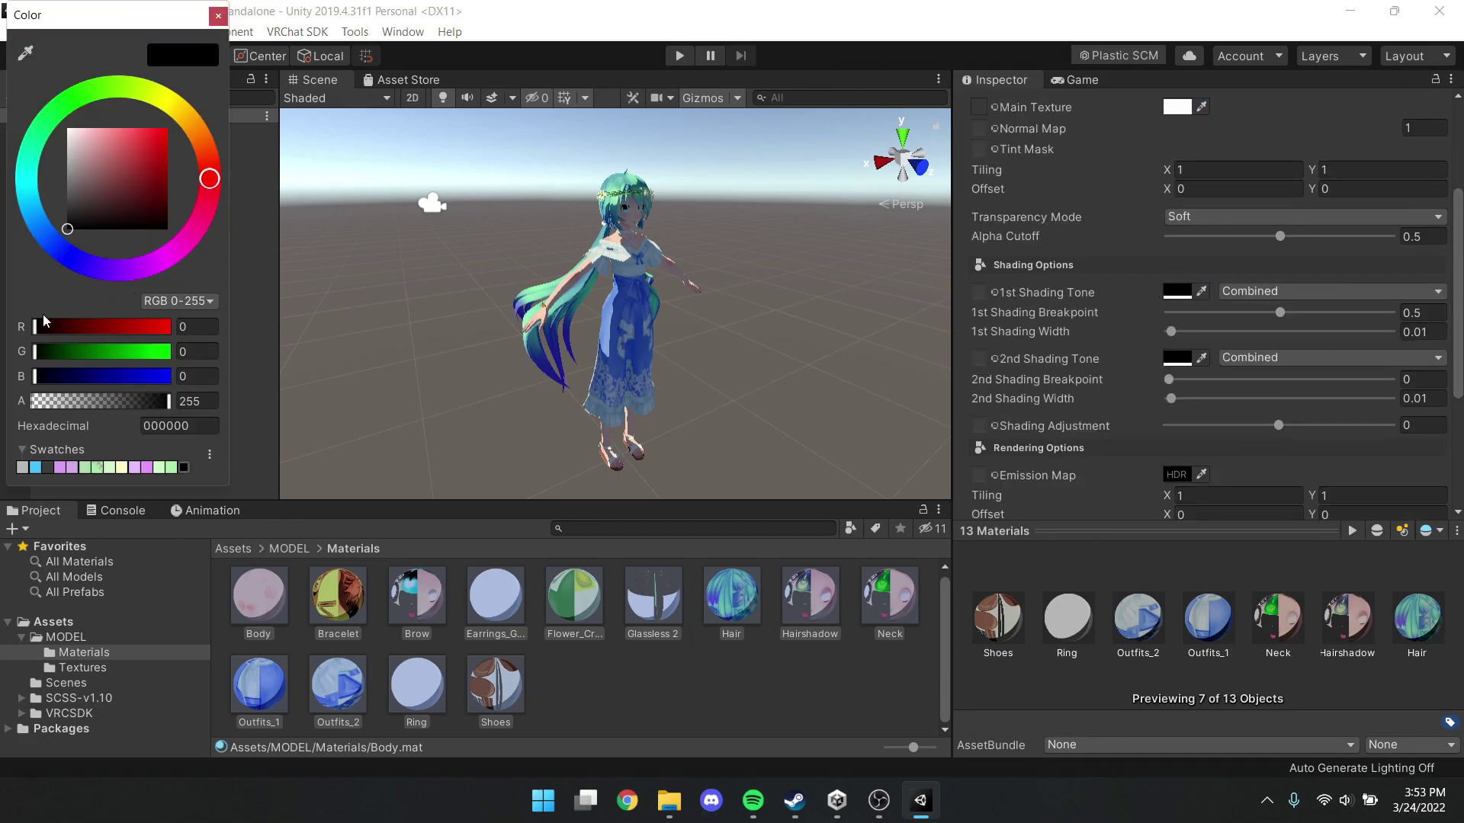
pyautogui.click(22, 466)
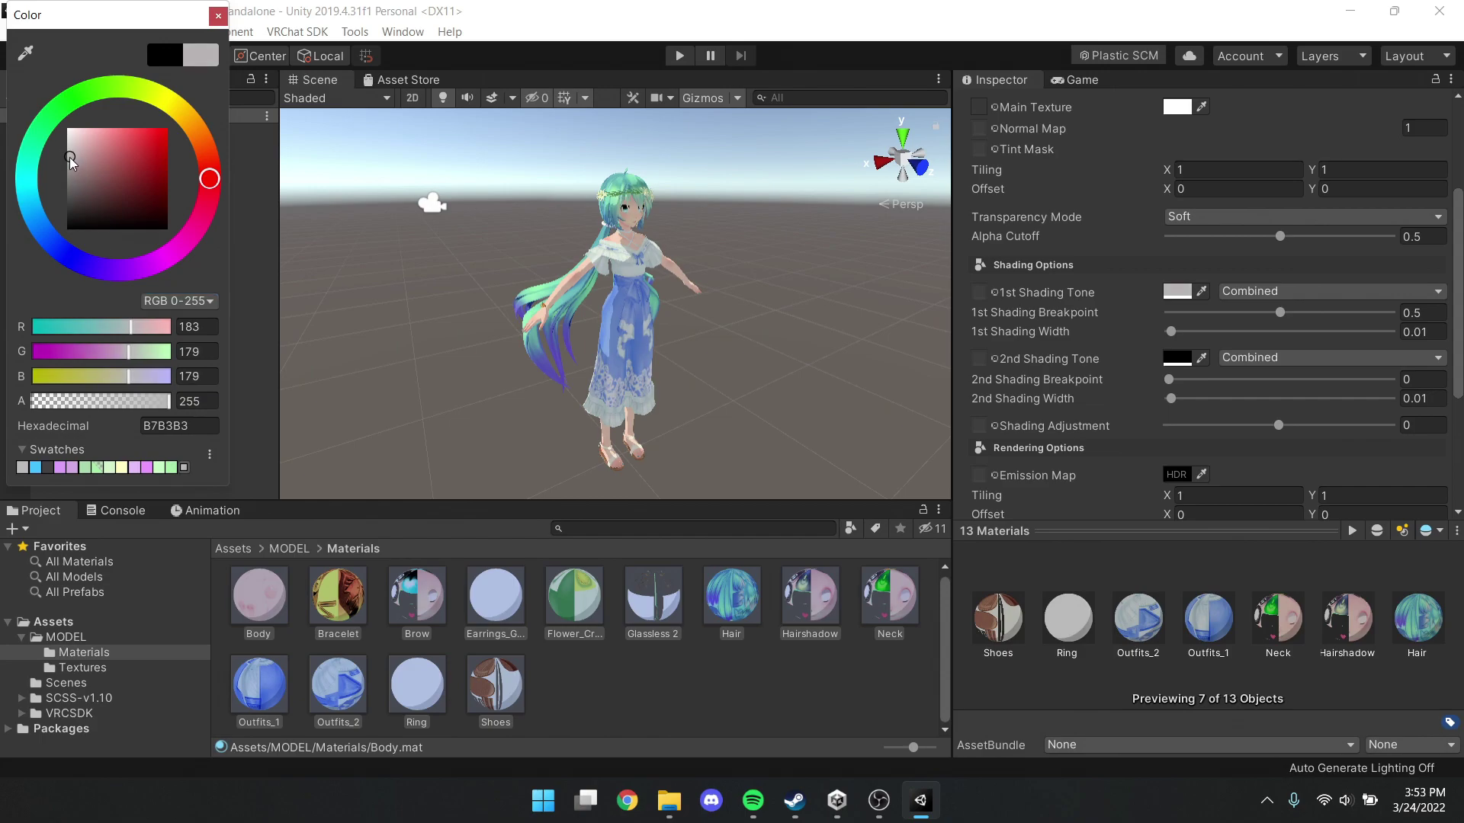
pyautogui.moveTo(71, 157); pyautogui.dragTo(67, 151)
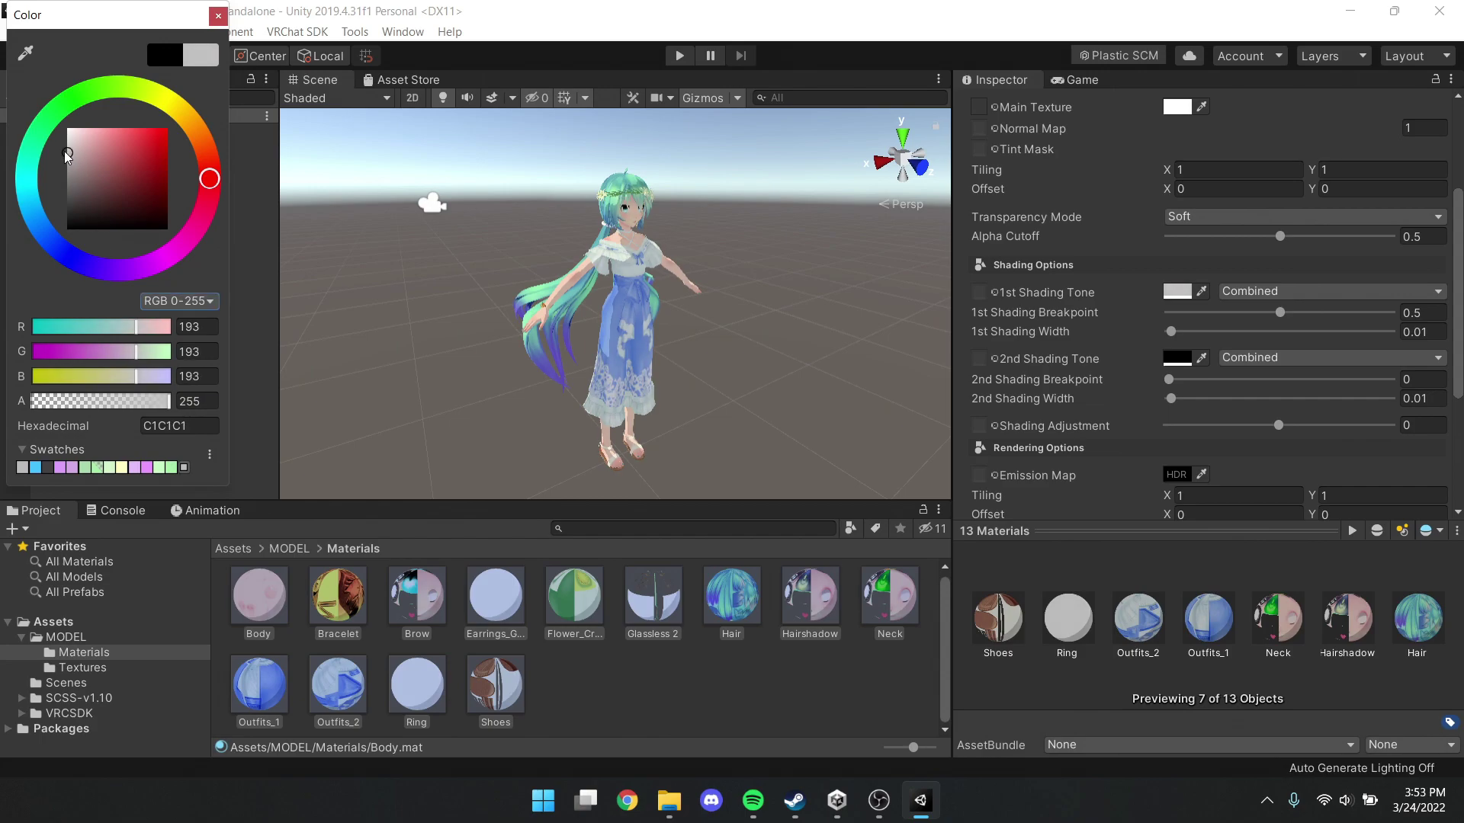
pyautogui.click(221, 17)
pyautogui.click(1177, 358)
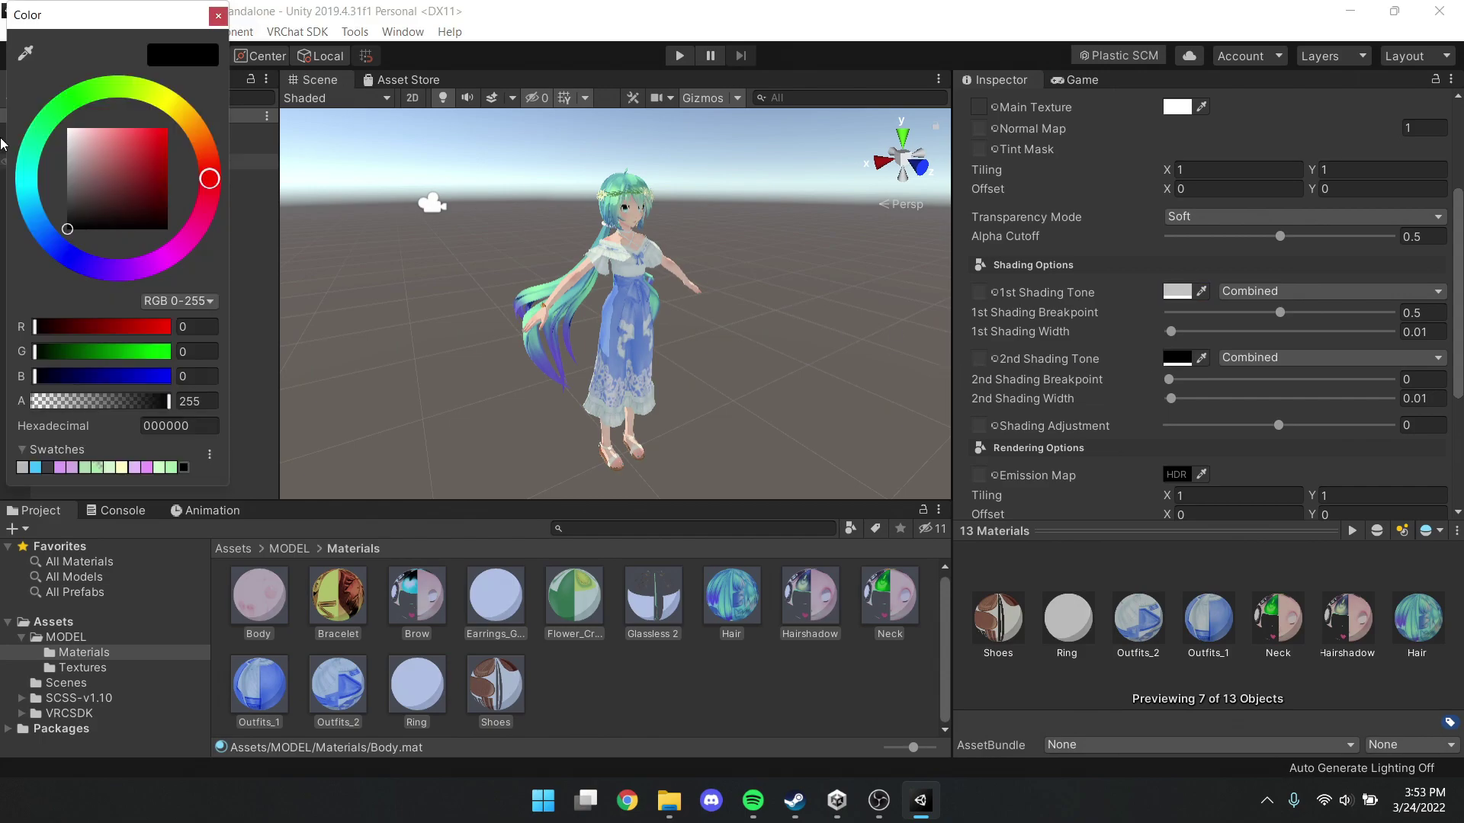
pyautogui.moveTo(67, 221); pyautogui.dragTo(67, 128)
pyautogui.click(218, 17)
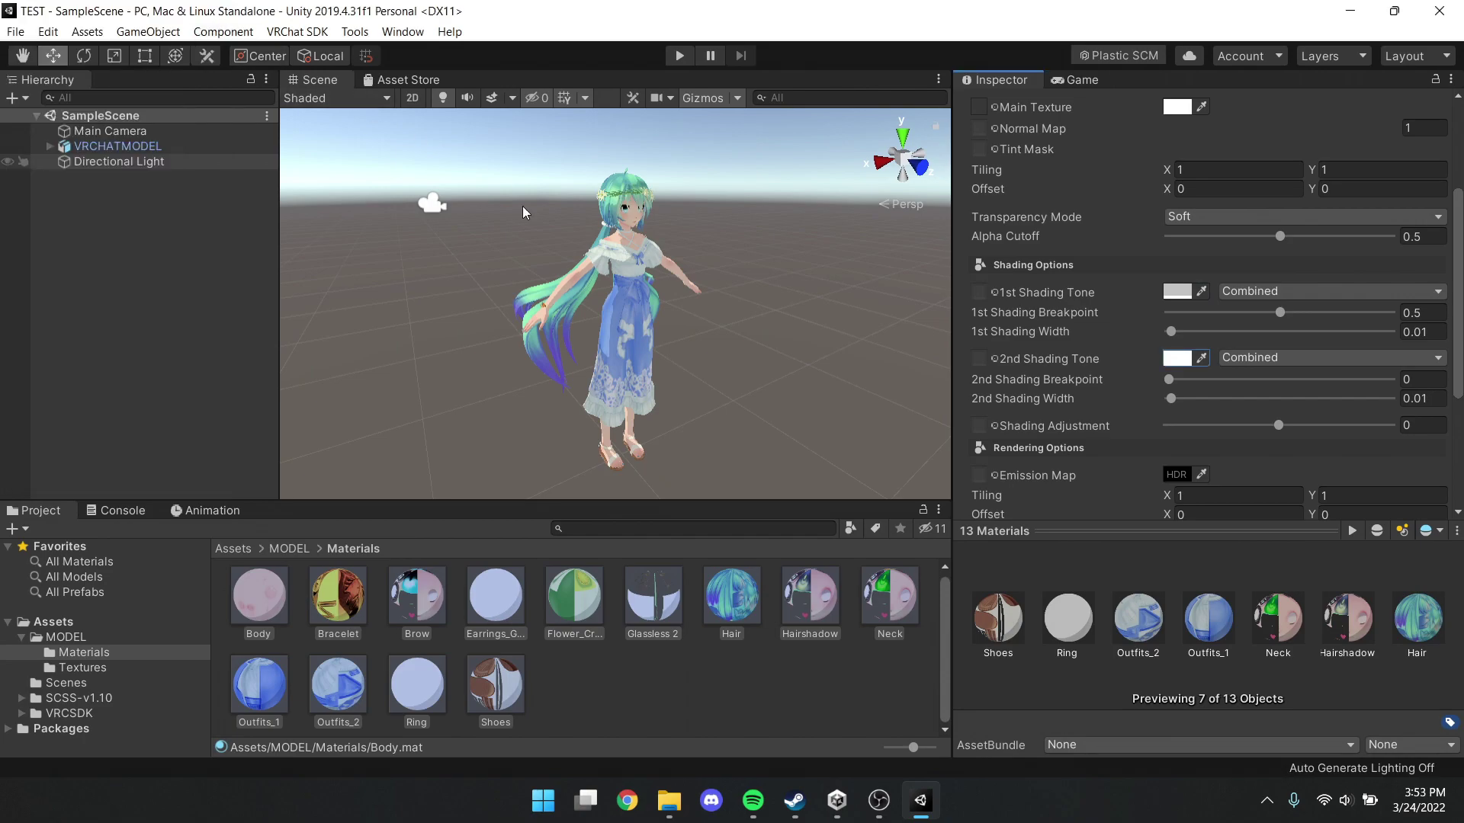
# Switch the outline to Tinted in white with Outline Width 0.01, then deselect the materials
pyautogui.scroll(-5, 1151, 323)
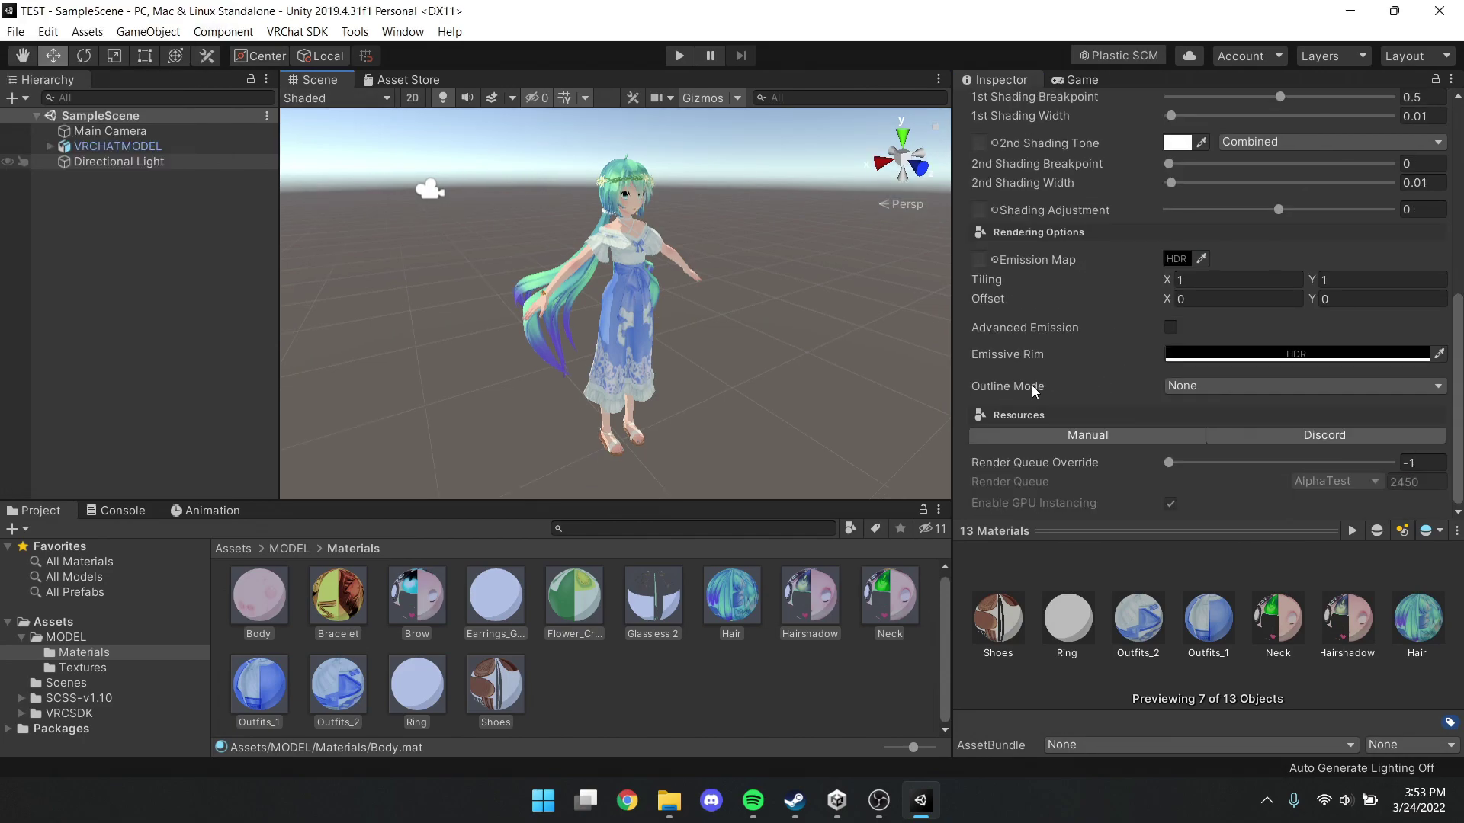
pyautogui.click(1194, 397)
pyautogui.click(1200, 433)
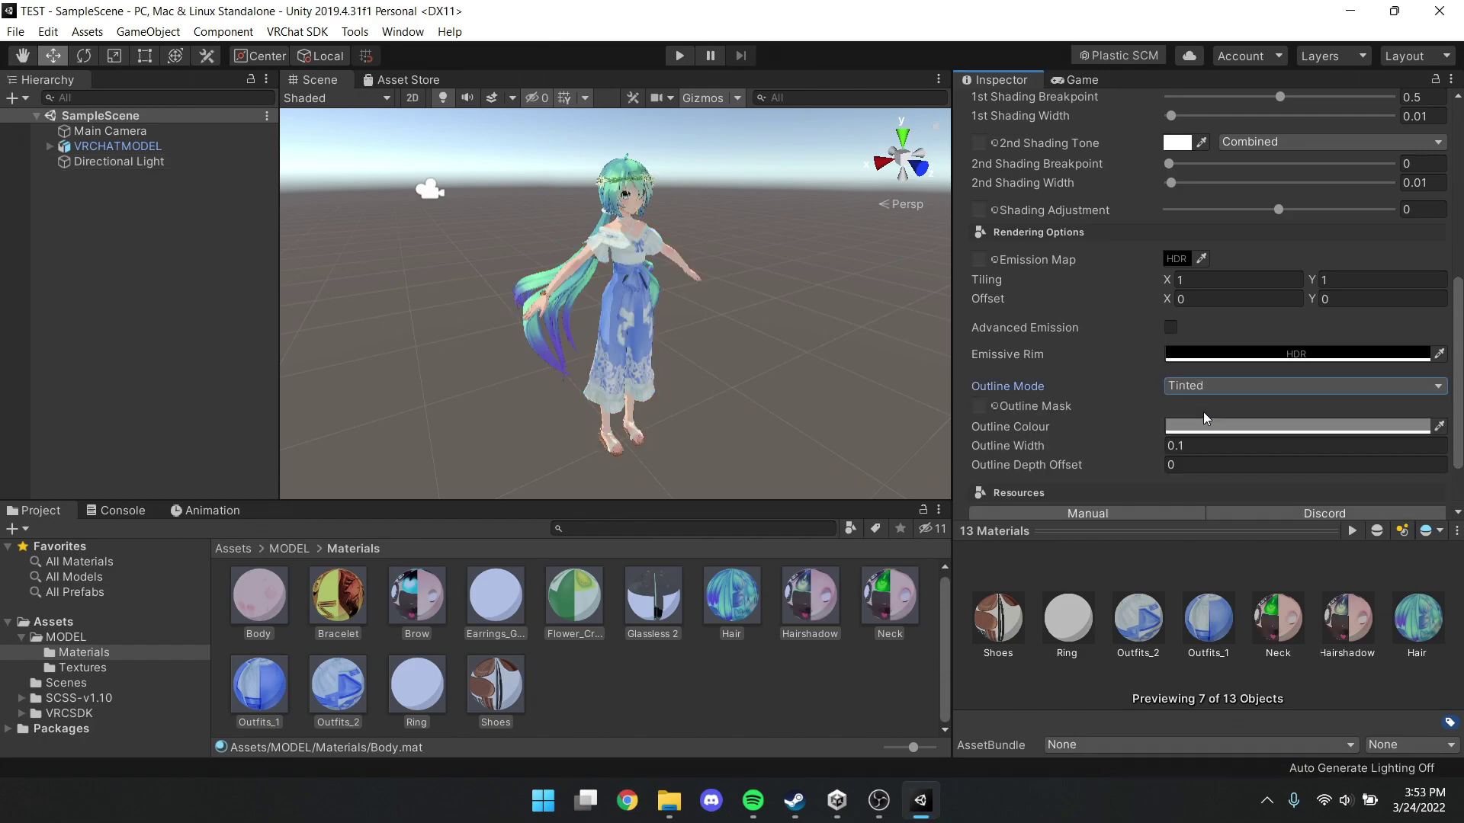
pyautogui.click(1220, 426)
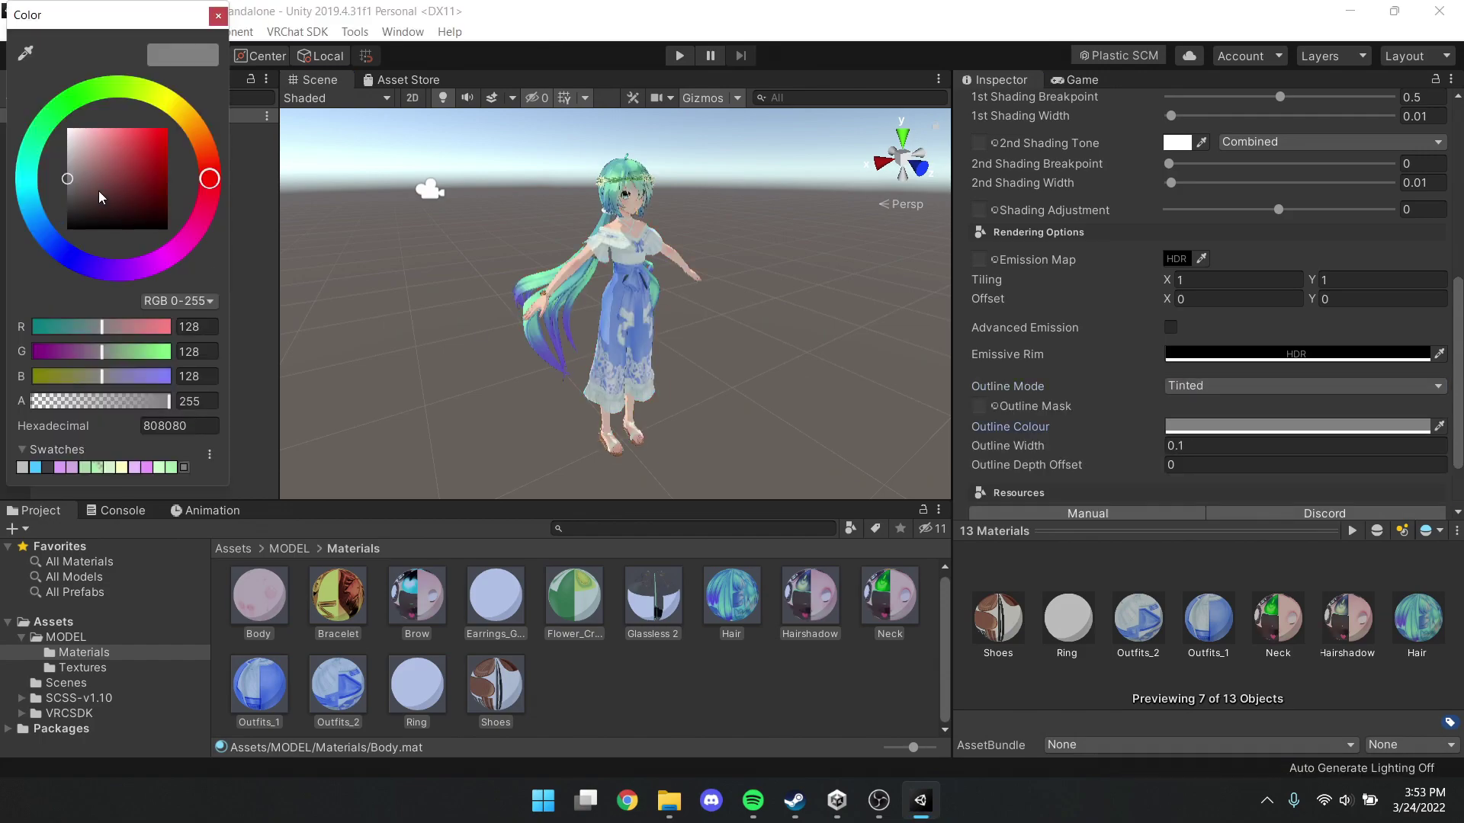
pyautogui.moveTo(103, 198); pyautogui.dragTo(2, 85)
pyautogui.click(218, 15)
pyautogui.click(1189, 445)
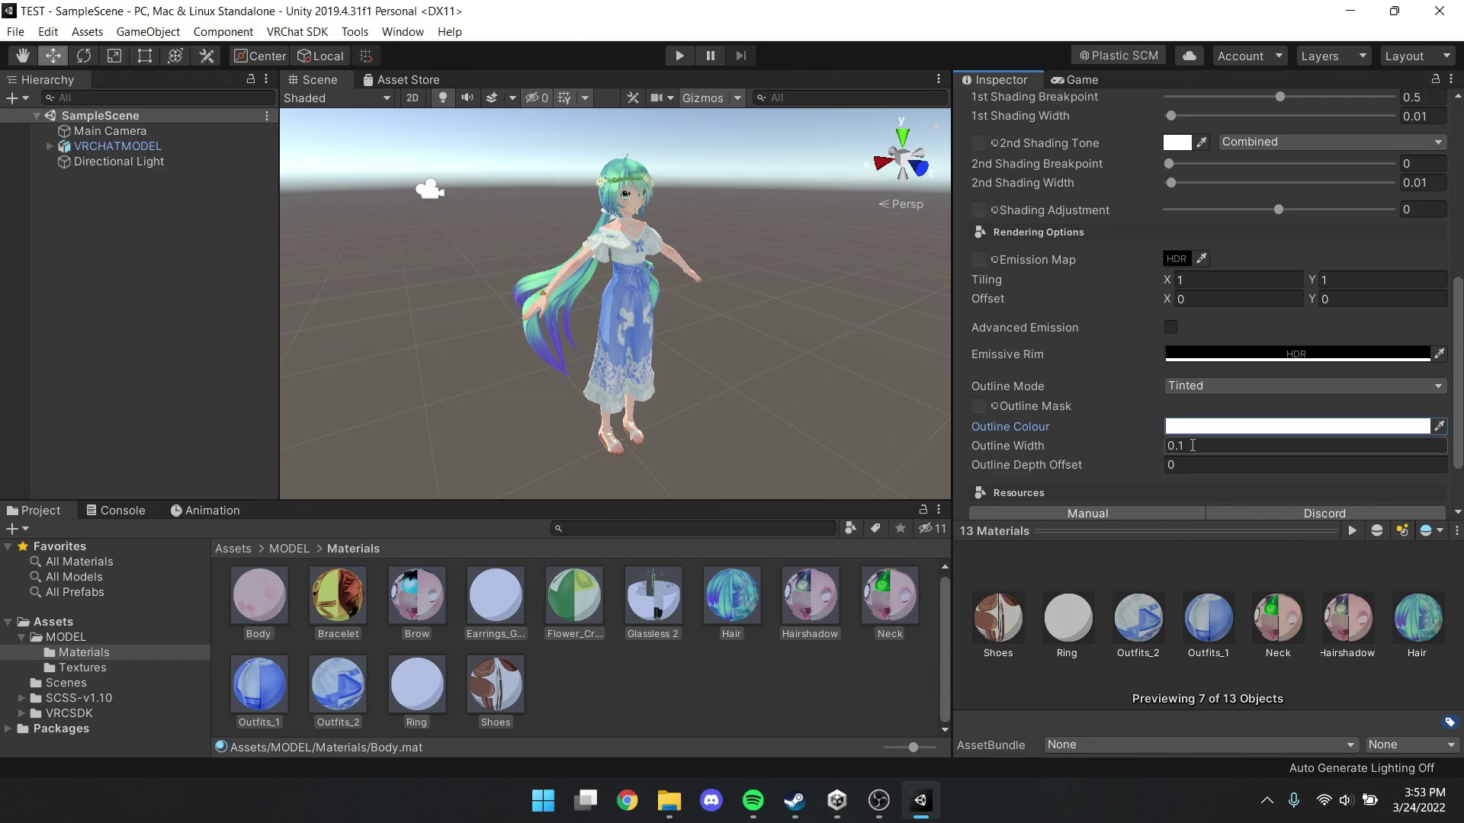
pyautogui.write('0.01')
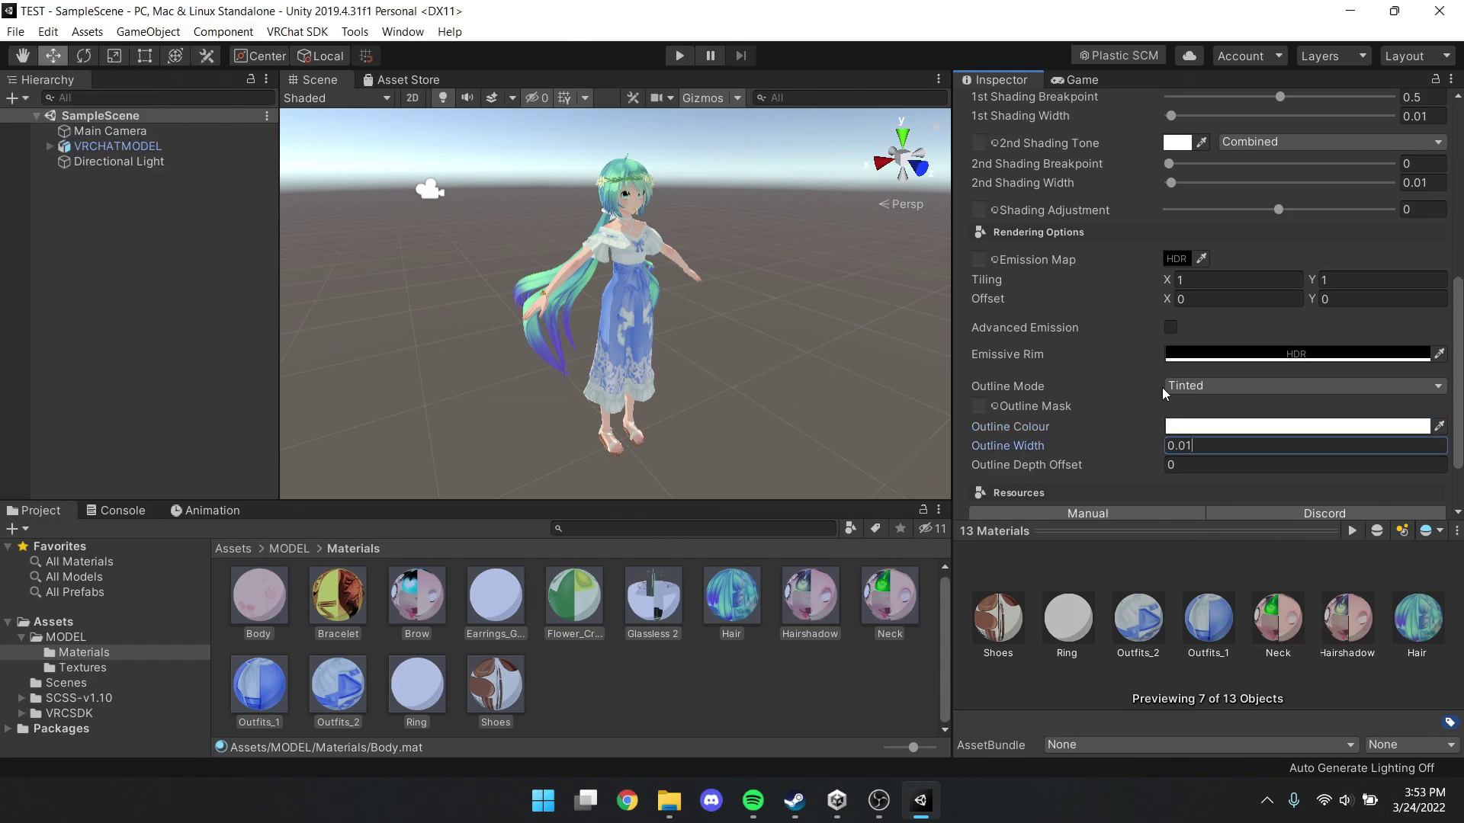
pyautogui.click(877, 318)
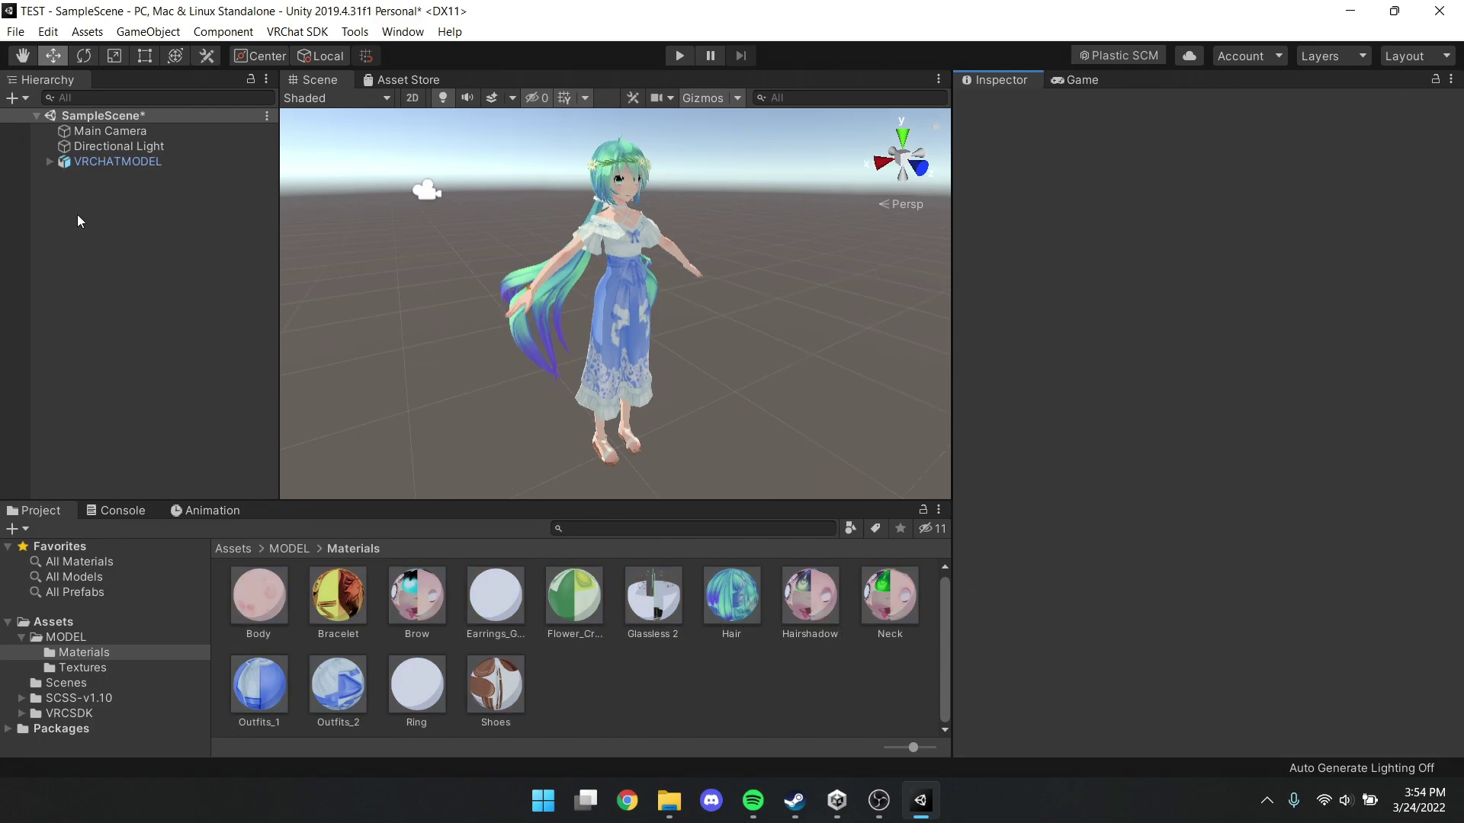
# Change VRCHATMODEL's import rig Animation Type to Humanoid and apply it
pyautogui.click(115, 163)
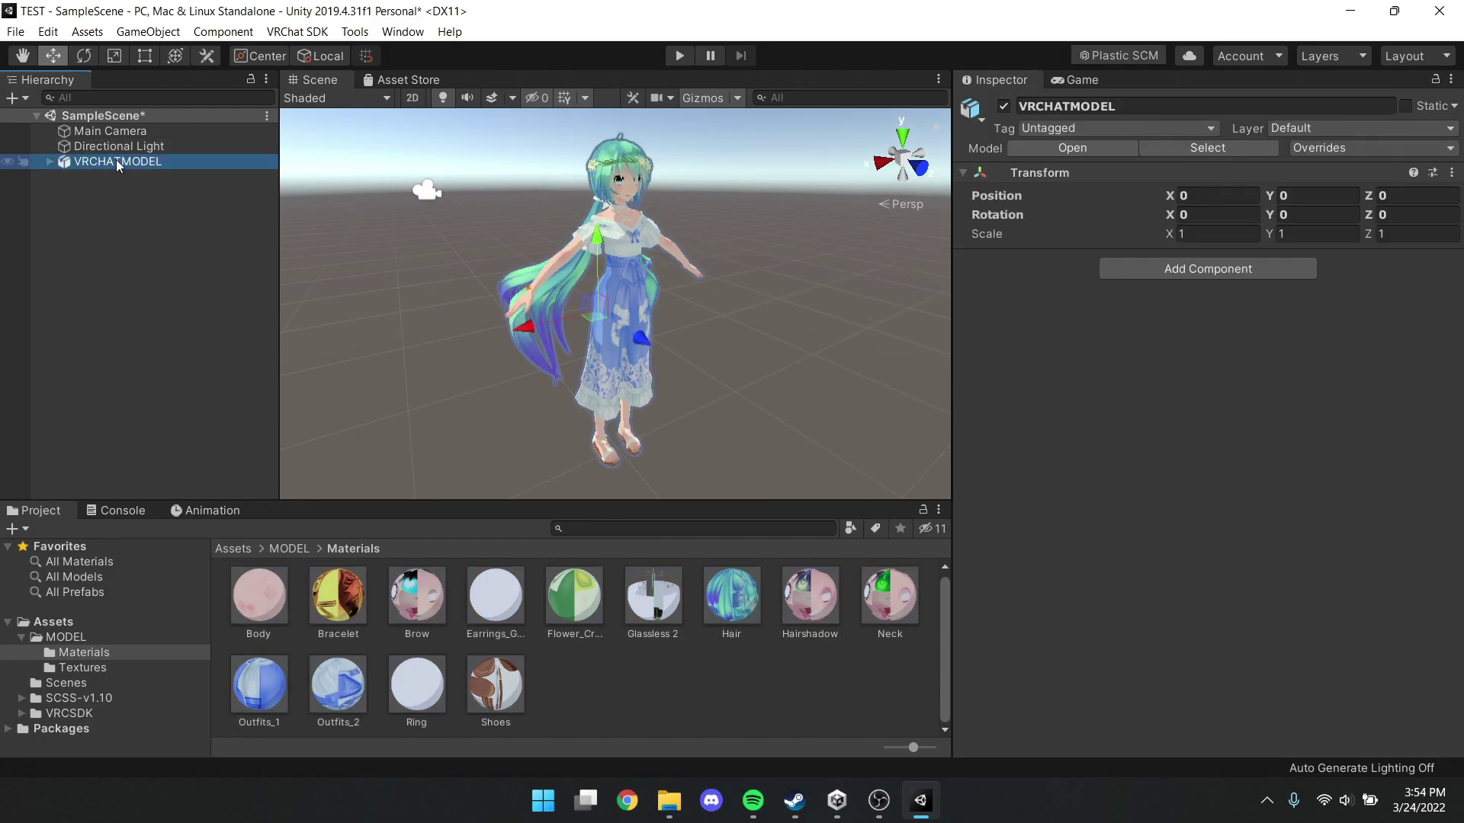
pyautogui.click(1194, 150)
pyautogui.click(1201, 182)
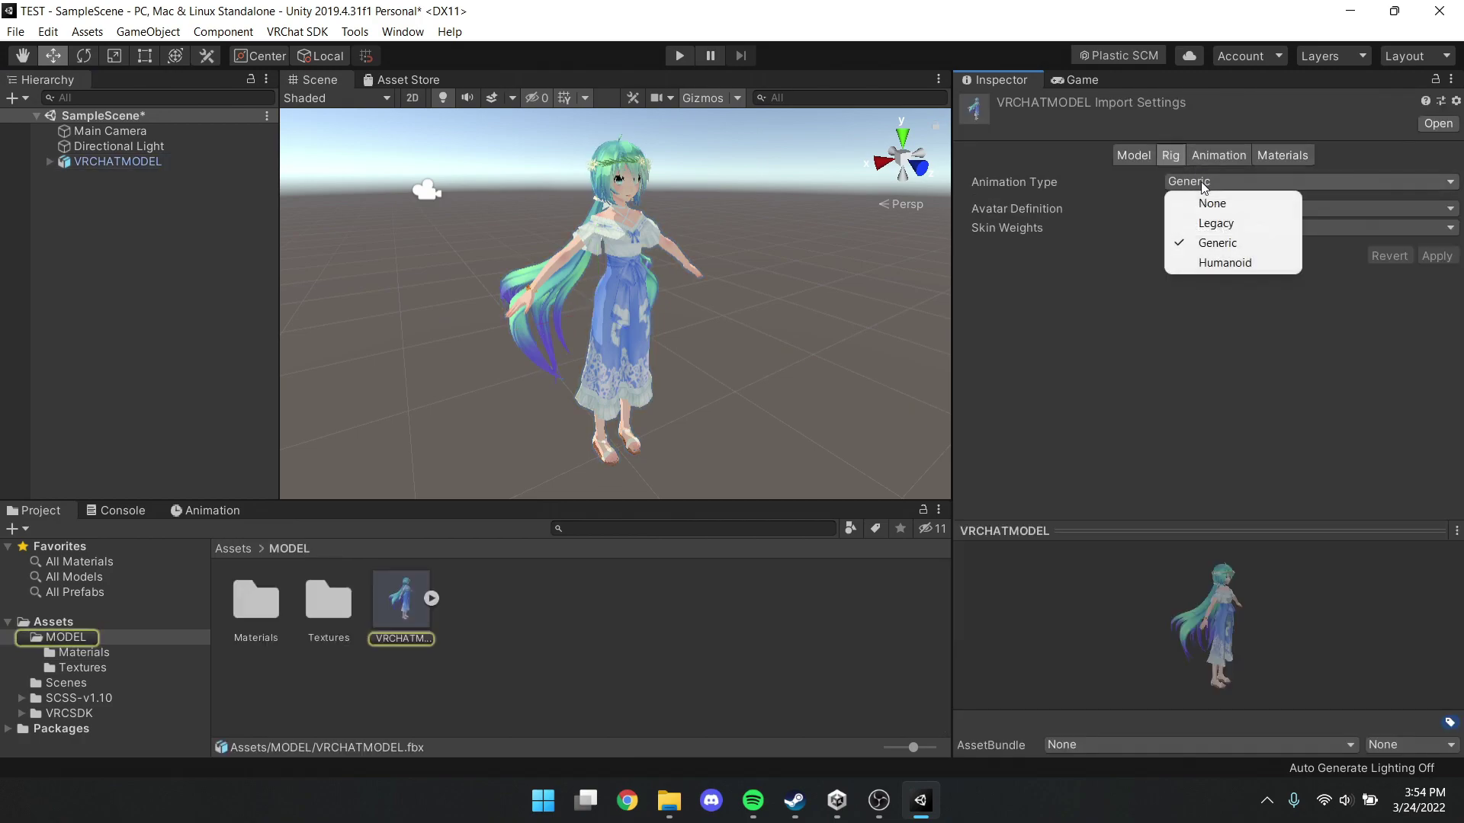
pyautogui.click(1202, 263)
pyautogui.click(1437, 322)
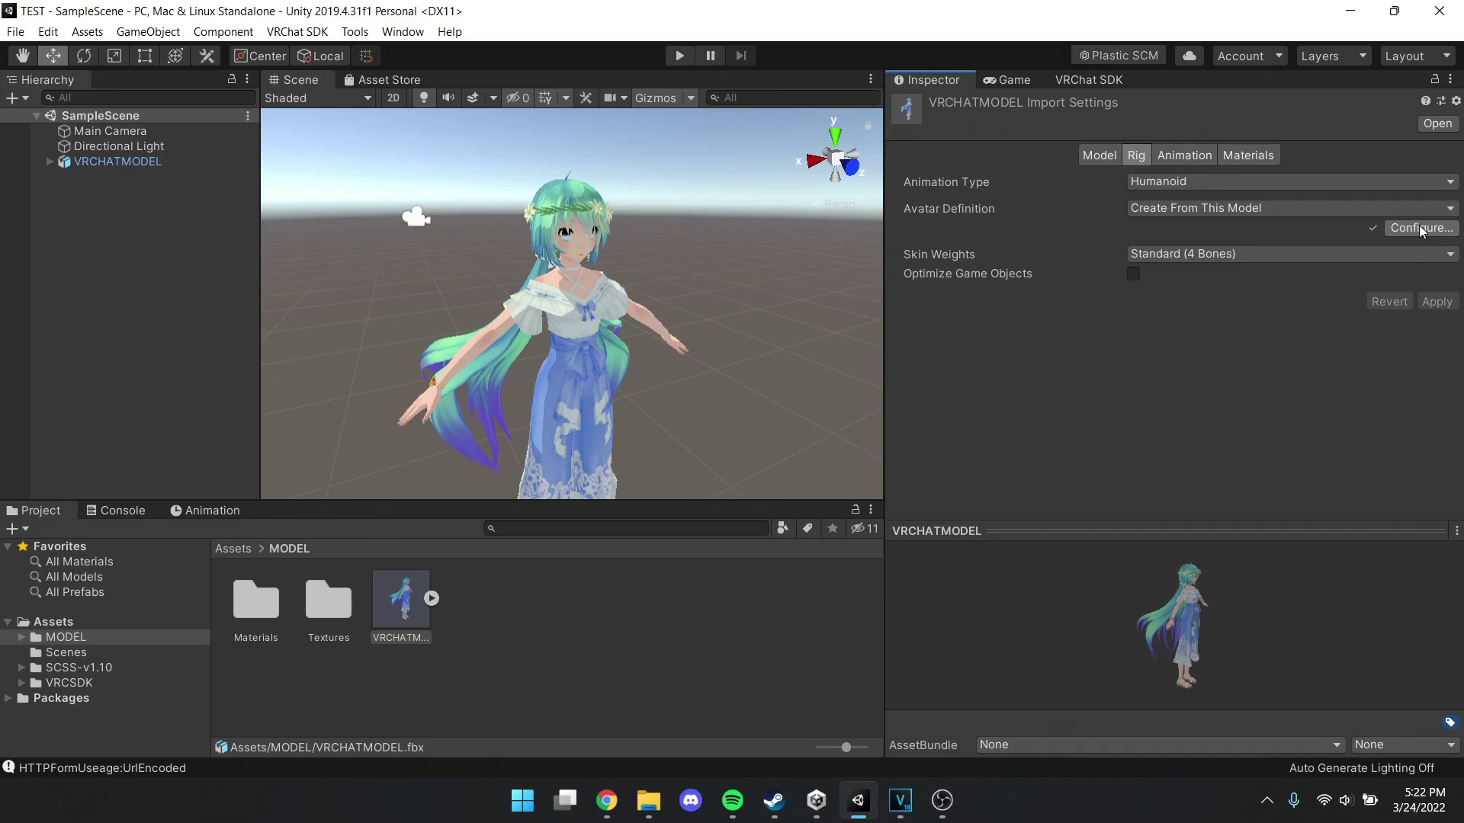
pyautogui.click(1419, 227)
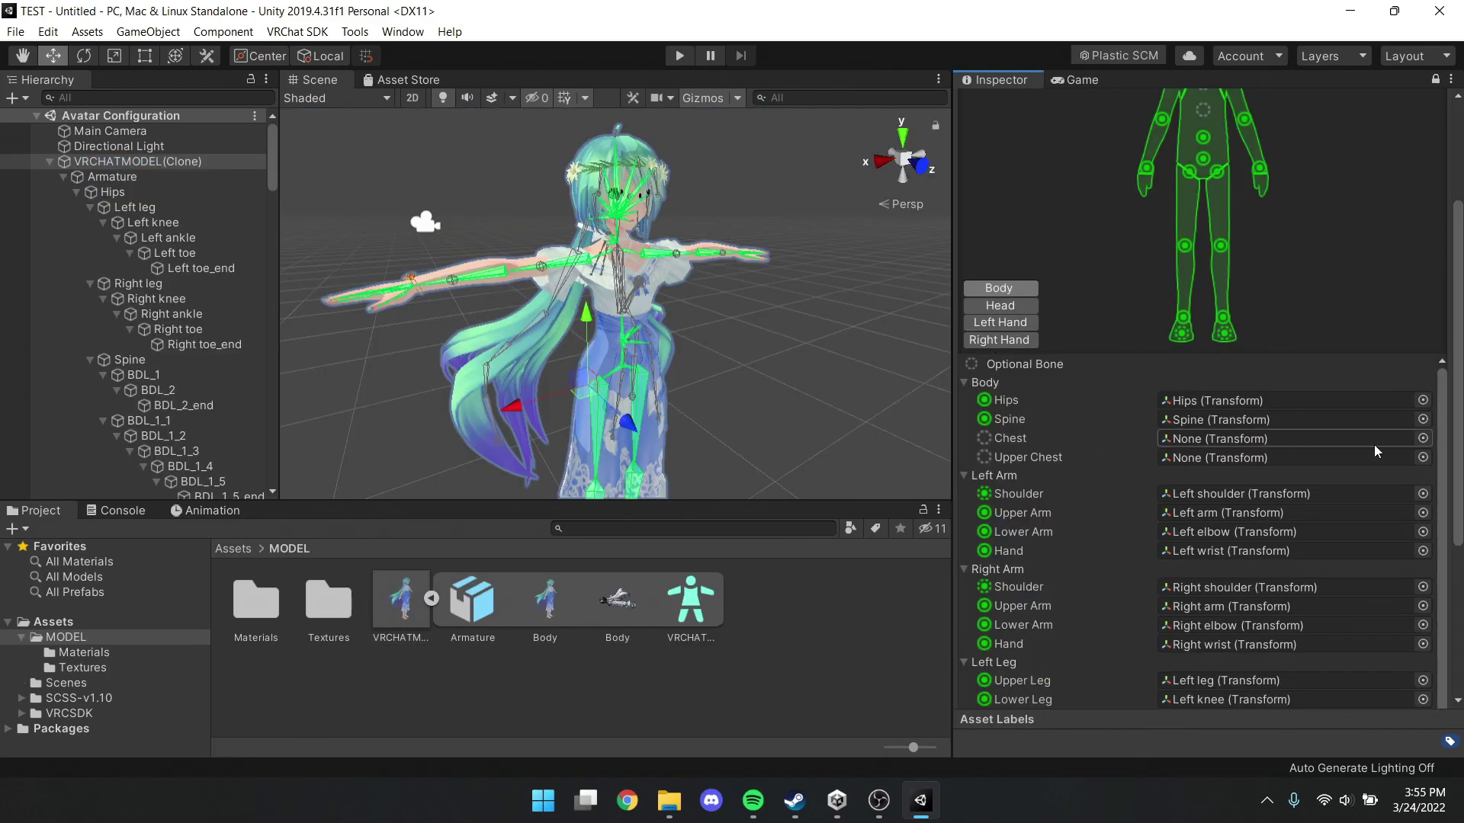
# Assign the Chest transform to the empty Chest bone slot
pyautogui.click(1422, 438)
pyautogui.write('che')
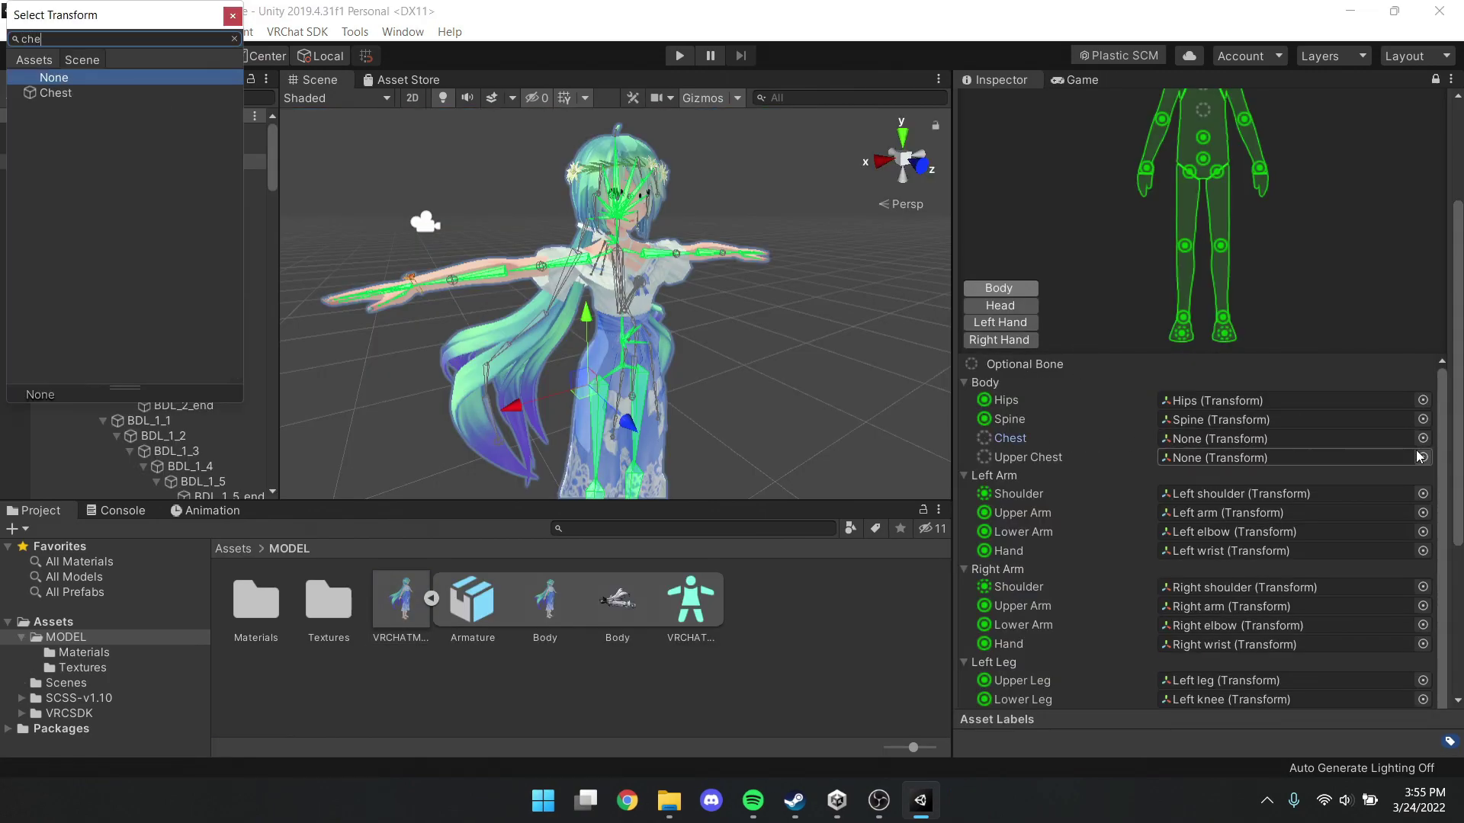
pyautogui.press('Down')
pyautogui.press('Return')
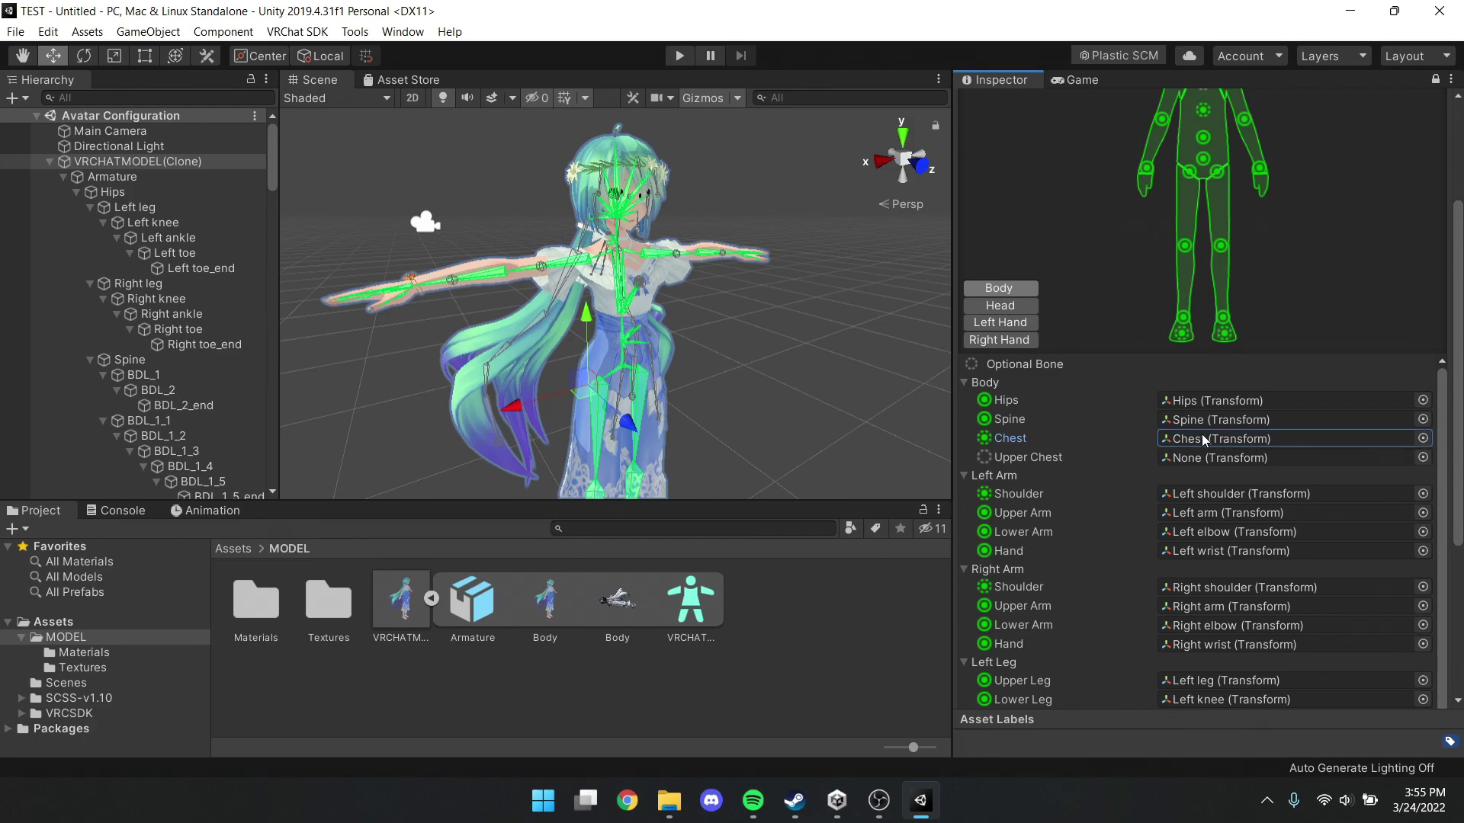
# Clear the Toes and Jaw mappings, review both hands' finger mappings, and apply
pyautogui.scroll(-1, 1147, 465)
pyautogui.scroll(-5, 1067, 518)
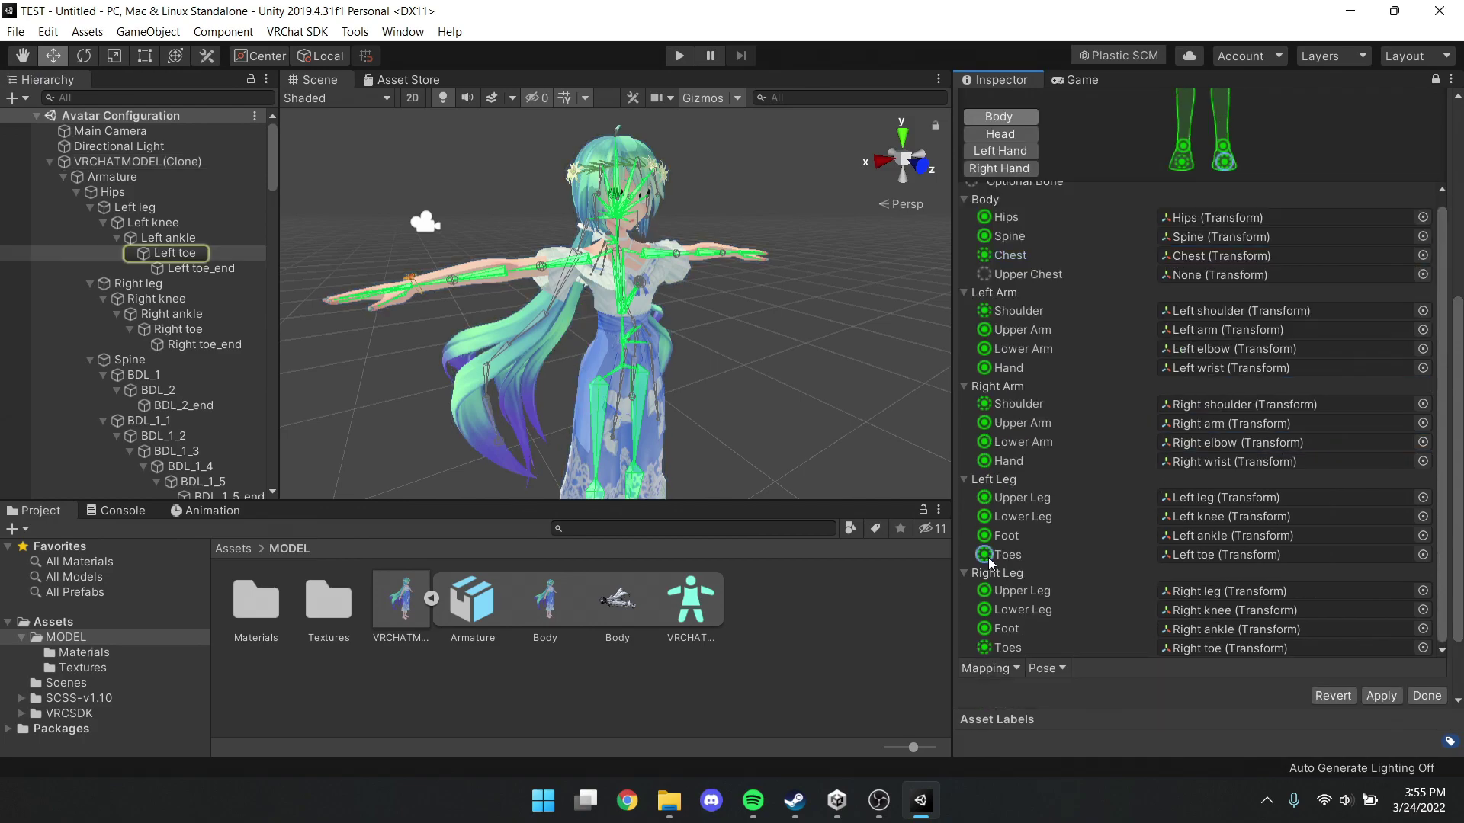
pyautogui.click(988, 556)
pyautogui.click(990, 648)
pyautogui.press('Delete')
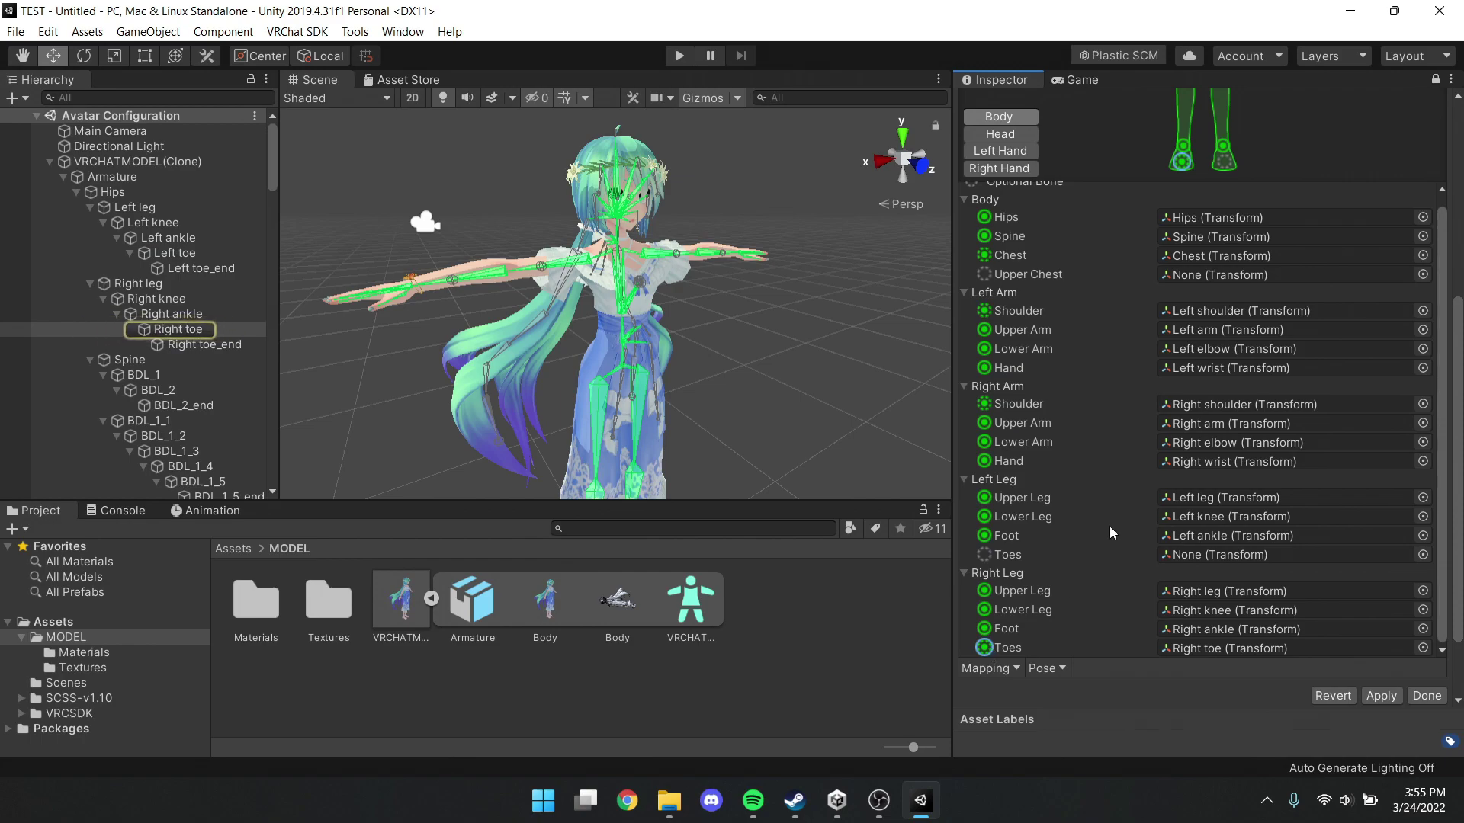
pyautogui.click(1017, 136)
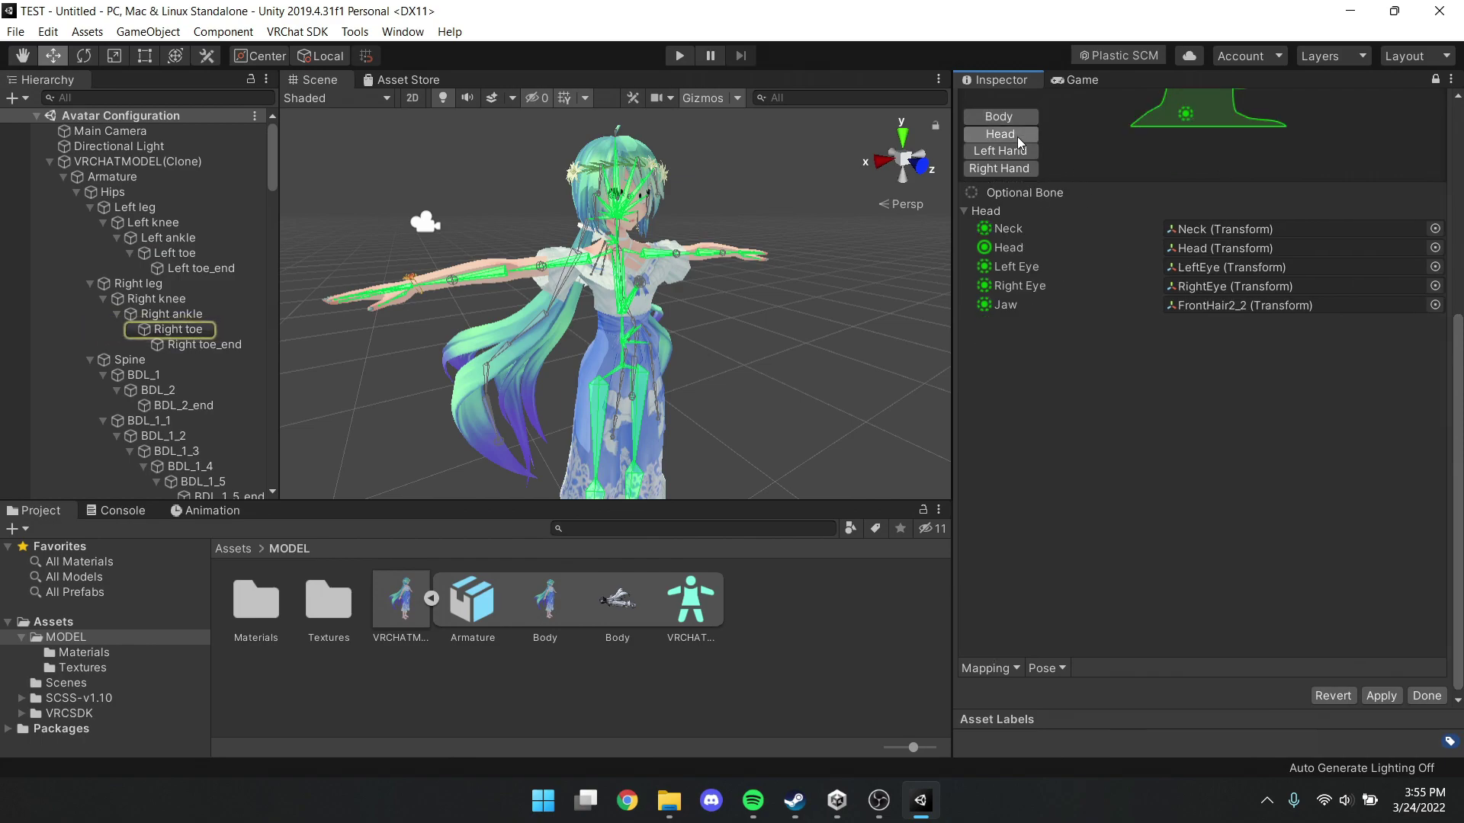
pyautogui.click(984, 305)
pyautogui.press('Delete')
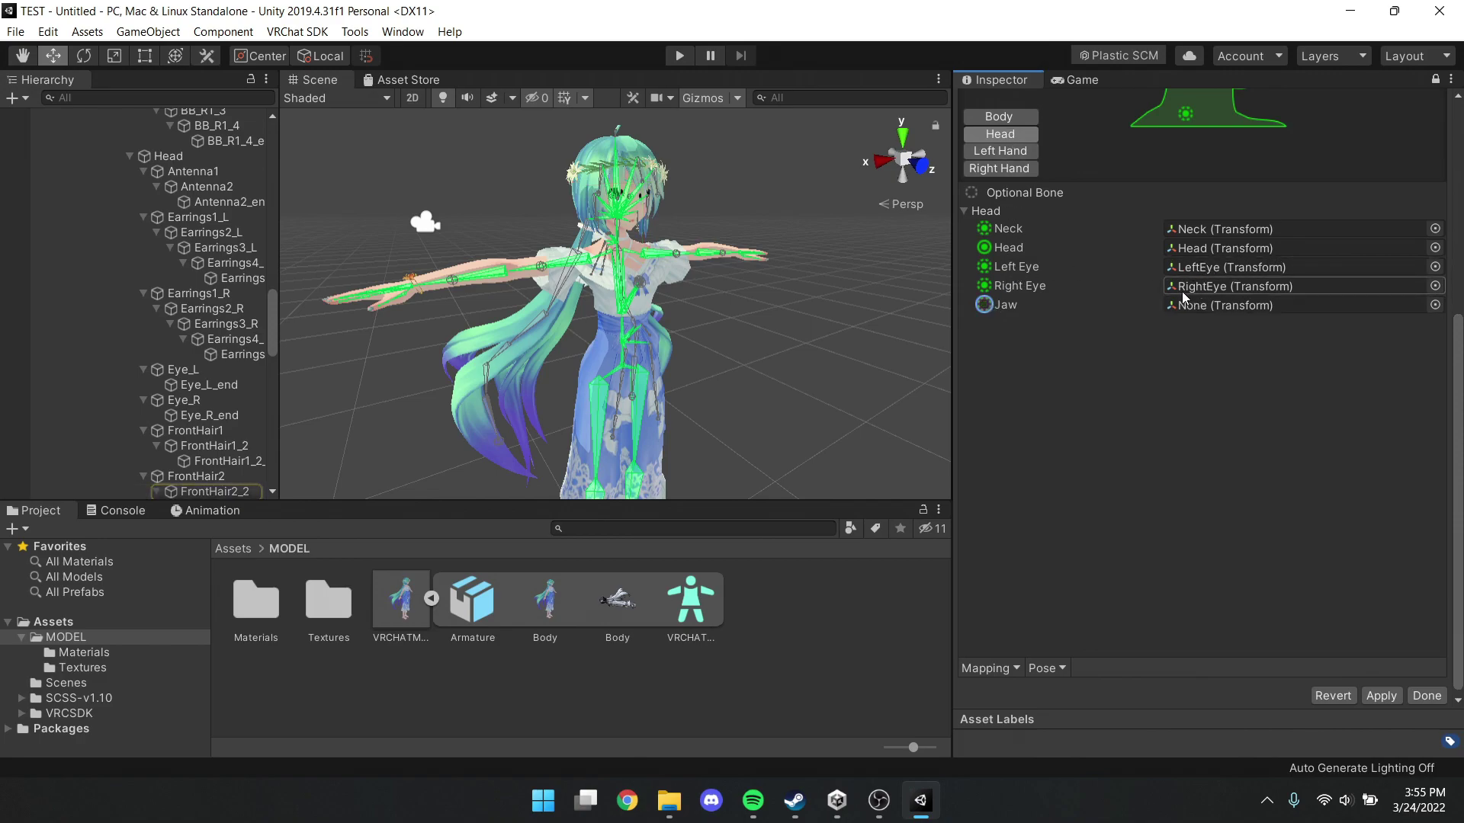
pyautogui.click(998, 150)
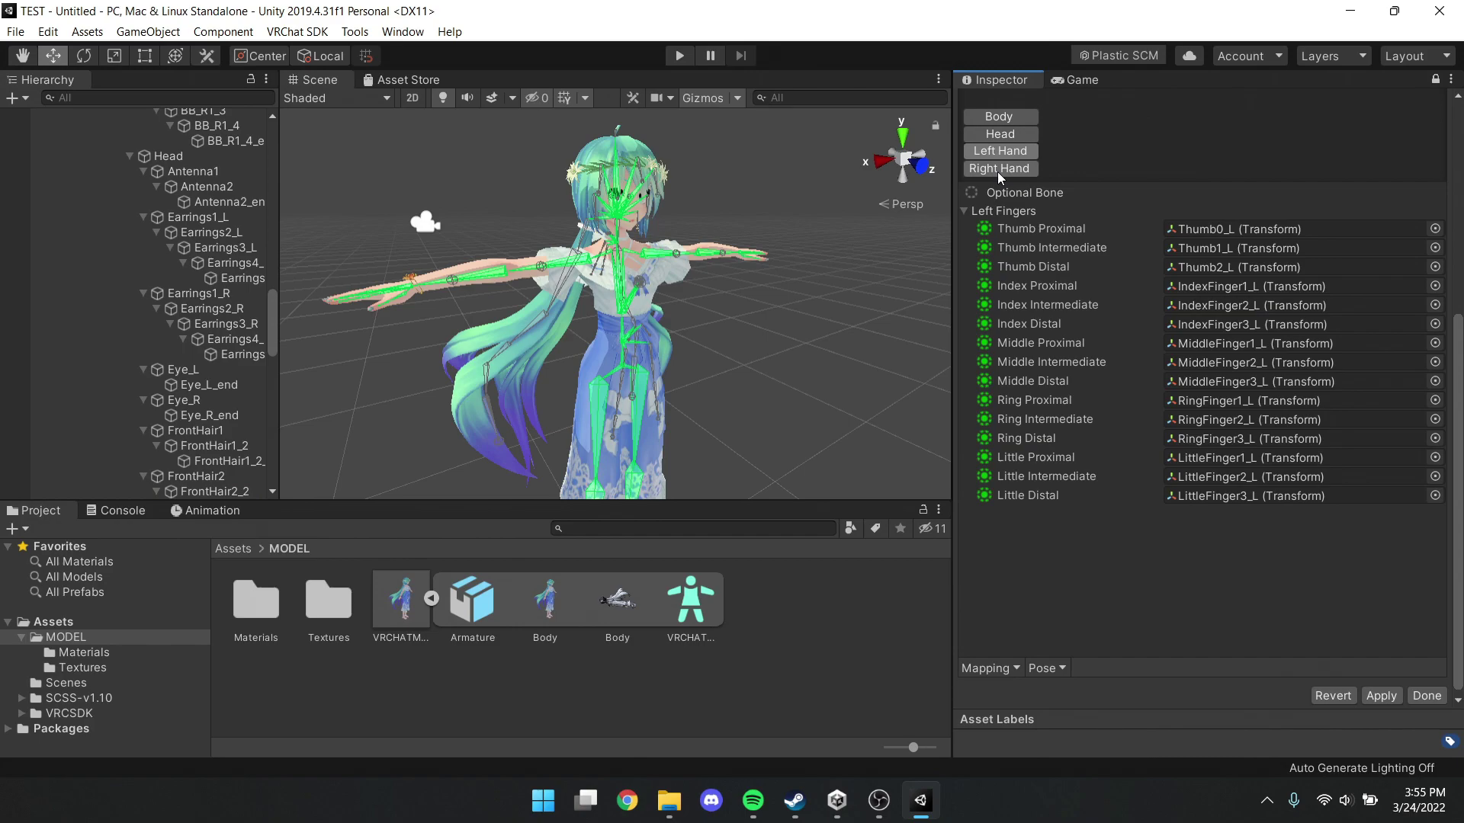
pyautogui.click(998, 174)
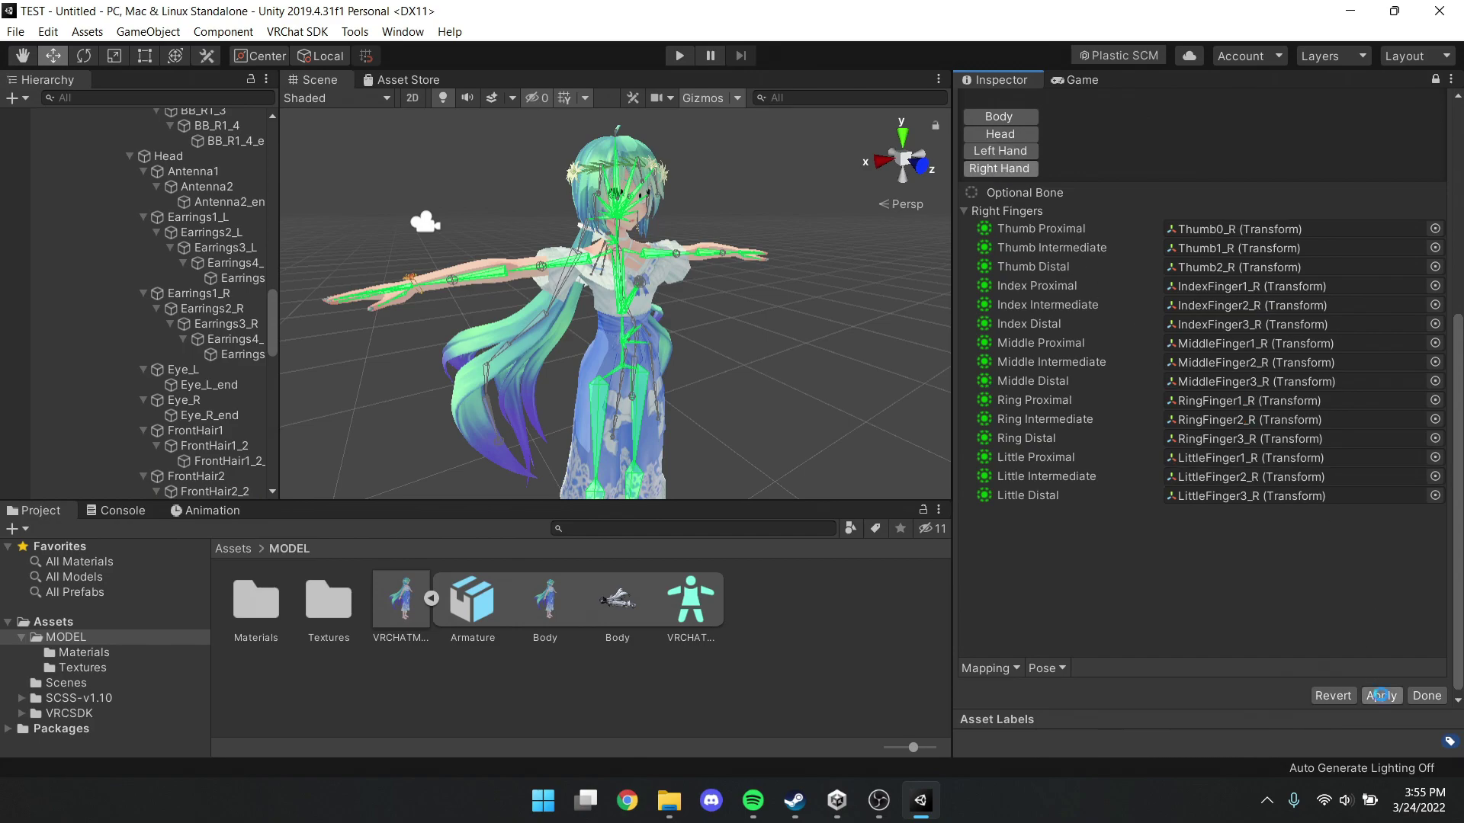
pyautogui.click(1380, 696)
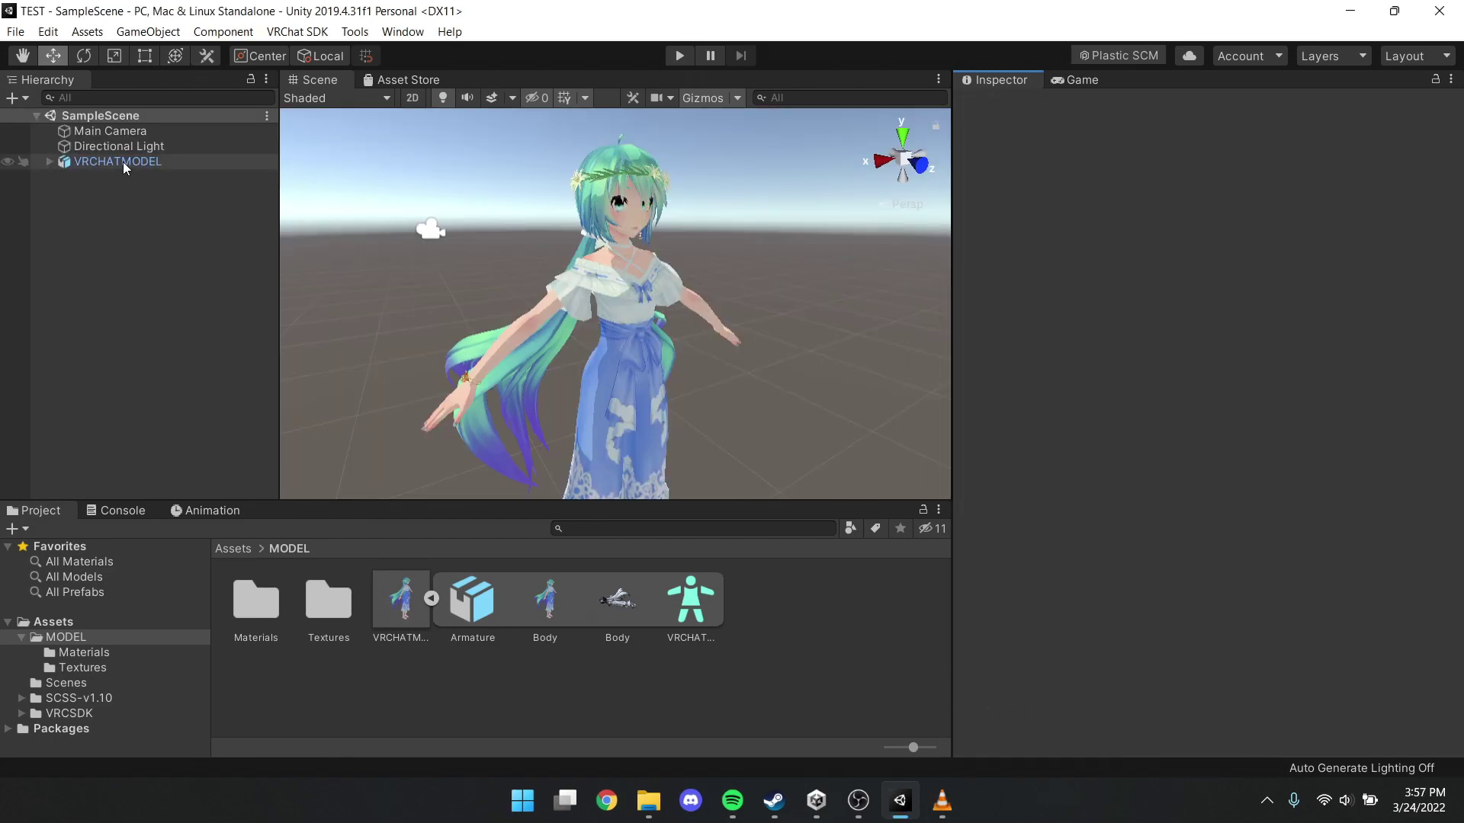
# Add a VRC Avatar Descriptor component to VRCHATMODEL
pyautogui.click(124, 164)
pyautogui.click(1218, 447)
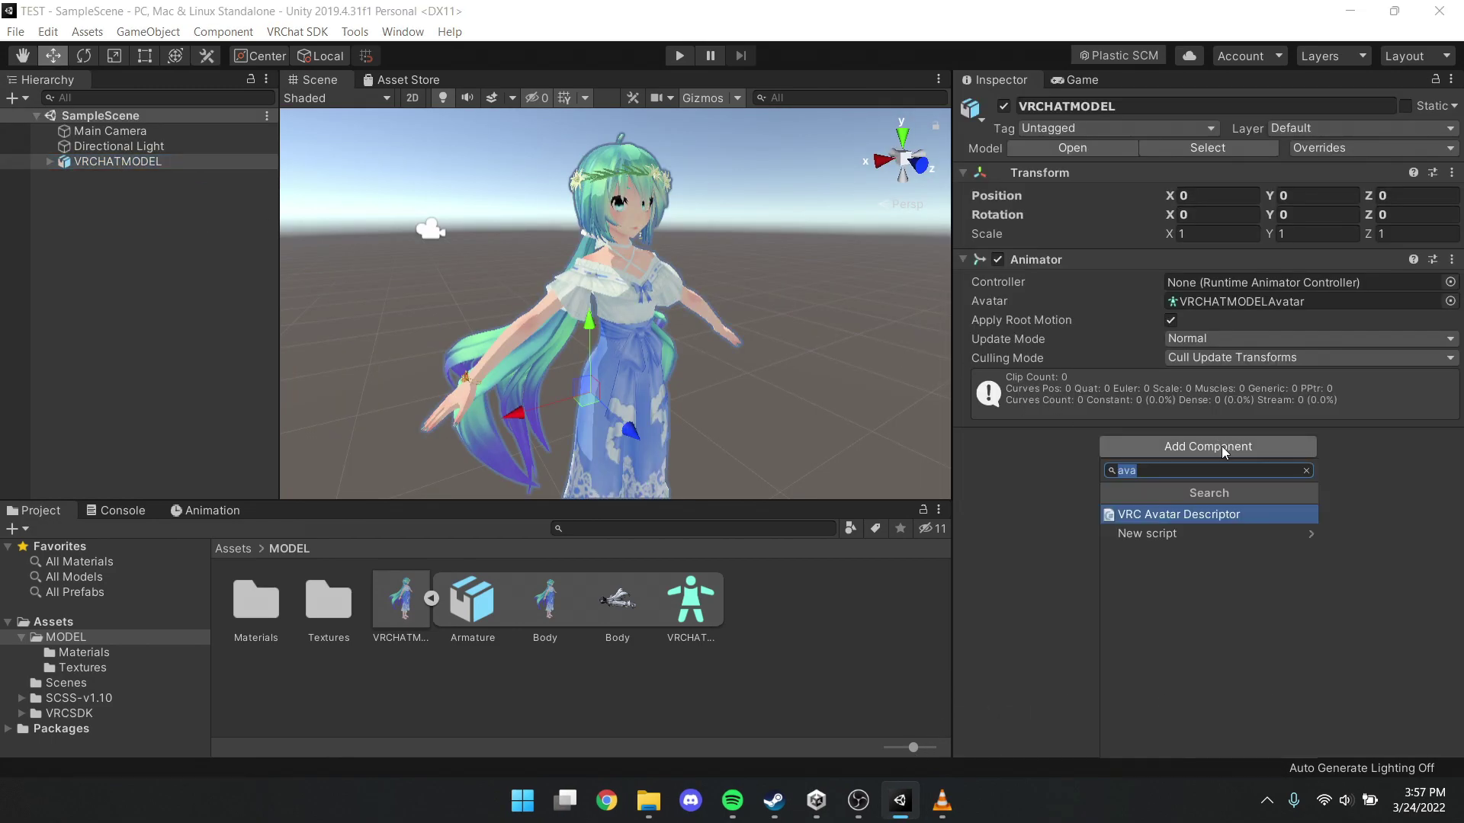
pyautogui.press('Return')
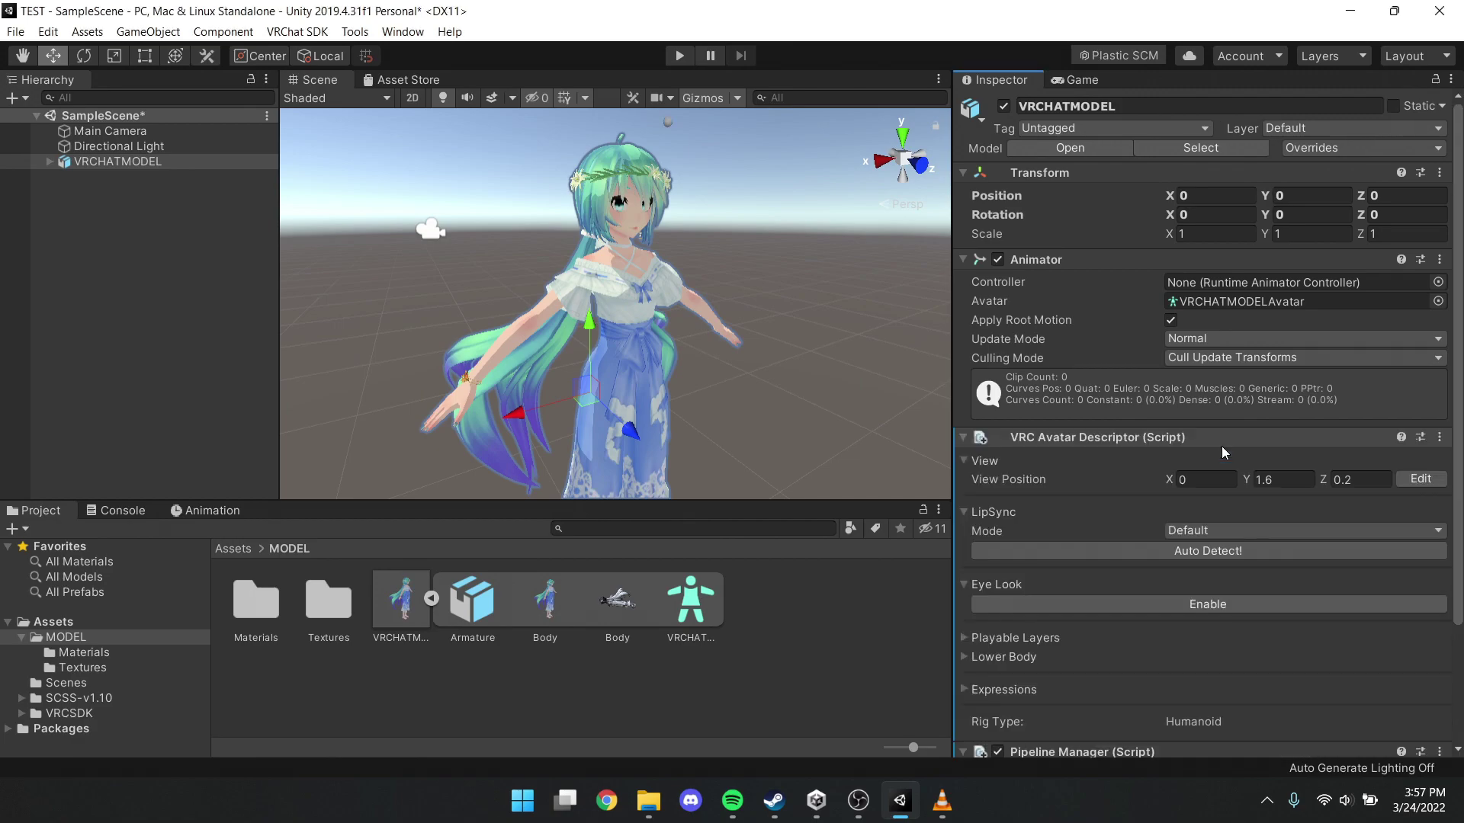
# Set the descriptor's View Position to X 0, Y 1.44, Z 0.083
pyautogui.scroll(-5, 1221, 452)
pyautogui.keyDown('alt'); pyautogui.moveTo(838, 320); pyautogui.dragTo(711, 194); pyautogui.keyUp('alt')
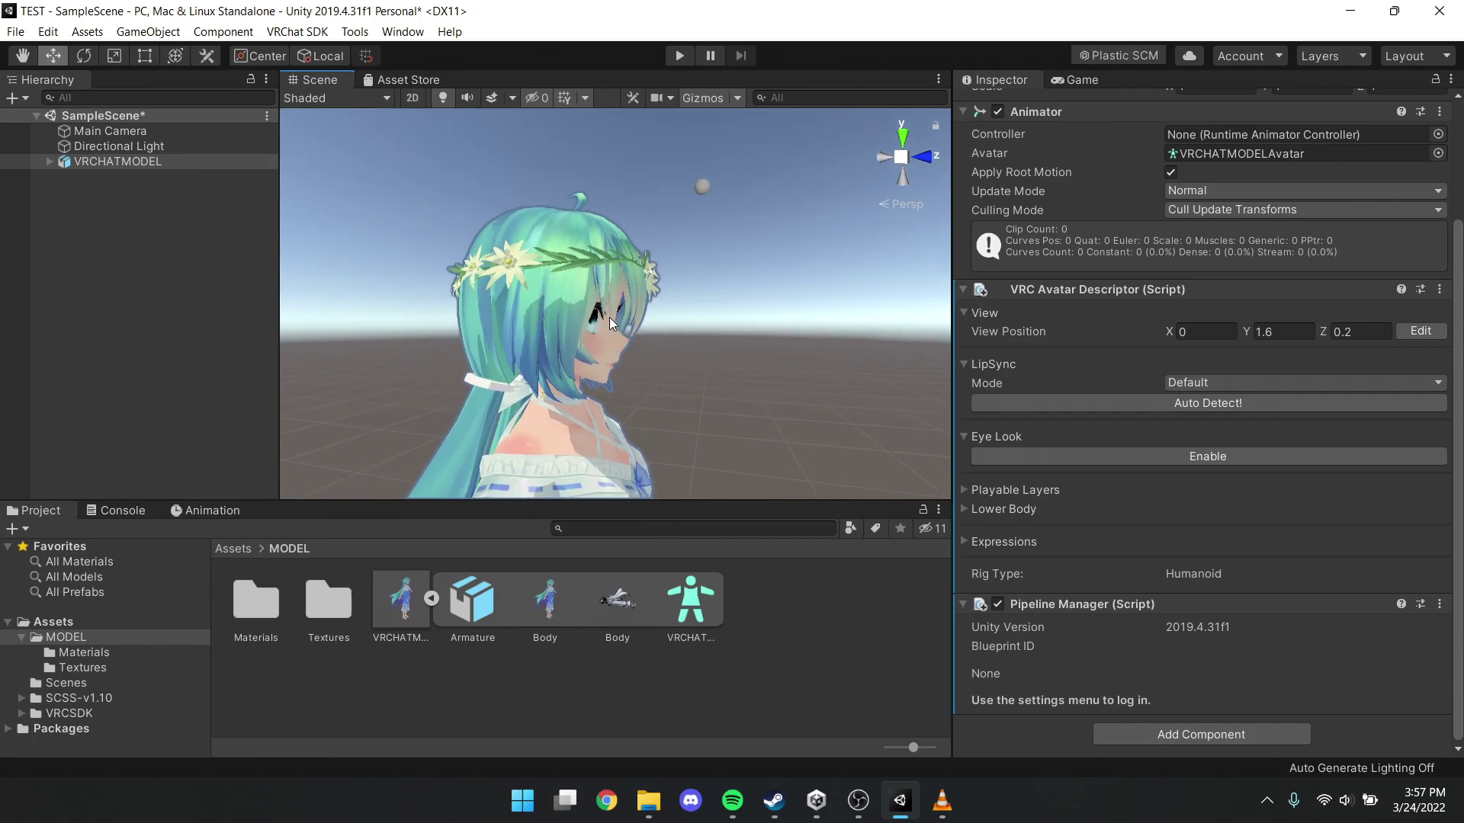
pyautogui.click(1280, 330)
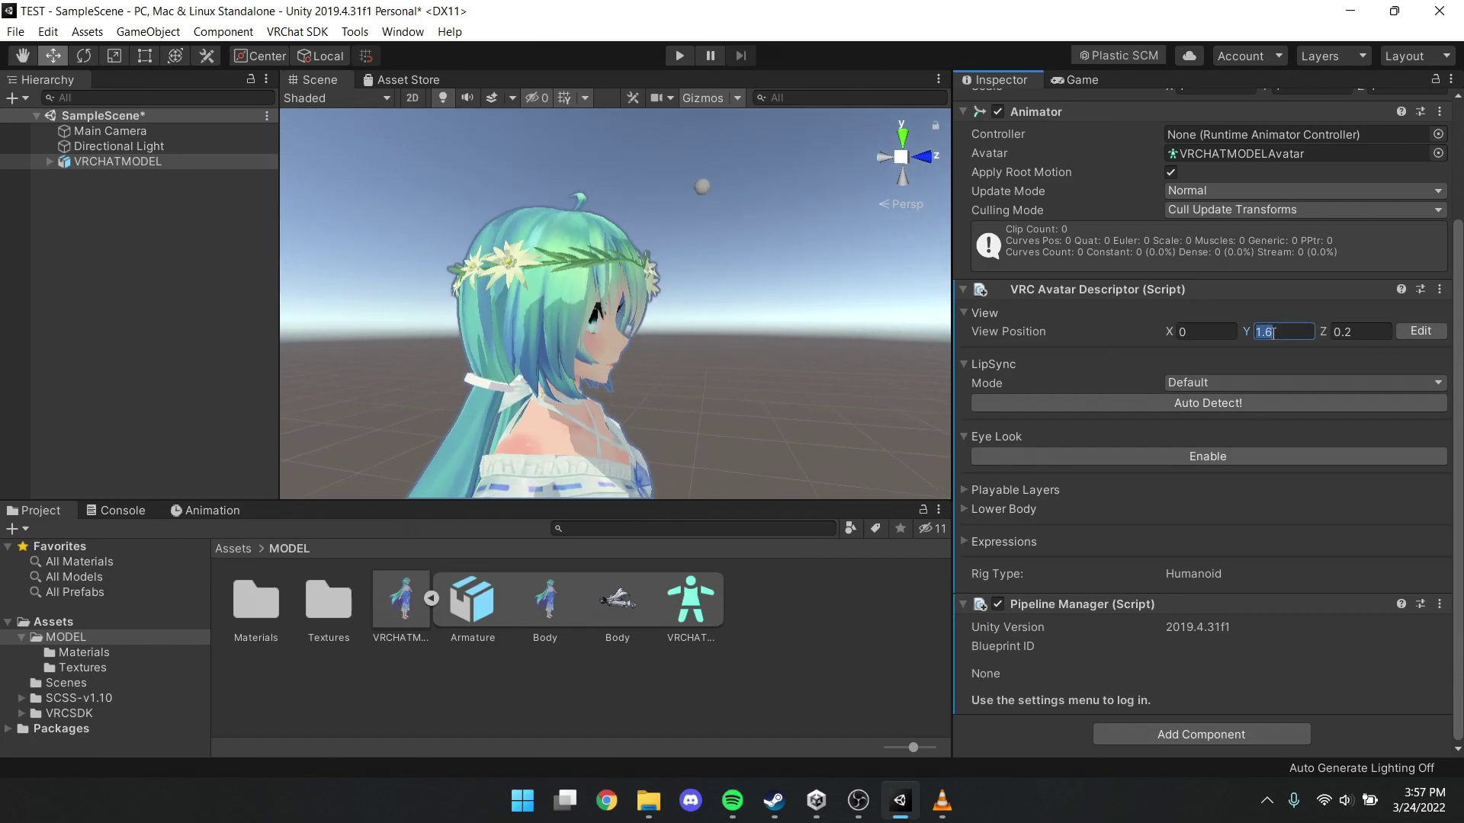
pyautogui.write('1.5')
pyautogui.press('BackSpace')
pyautogui.write('44')
pyautogui.press('Tab')
pyautogui.write('0.083')
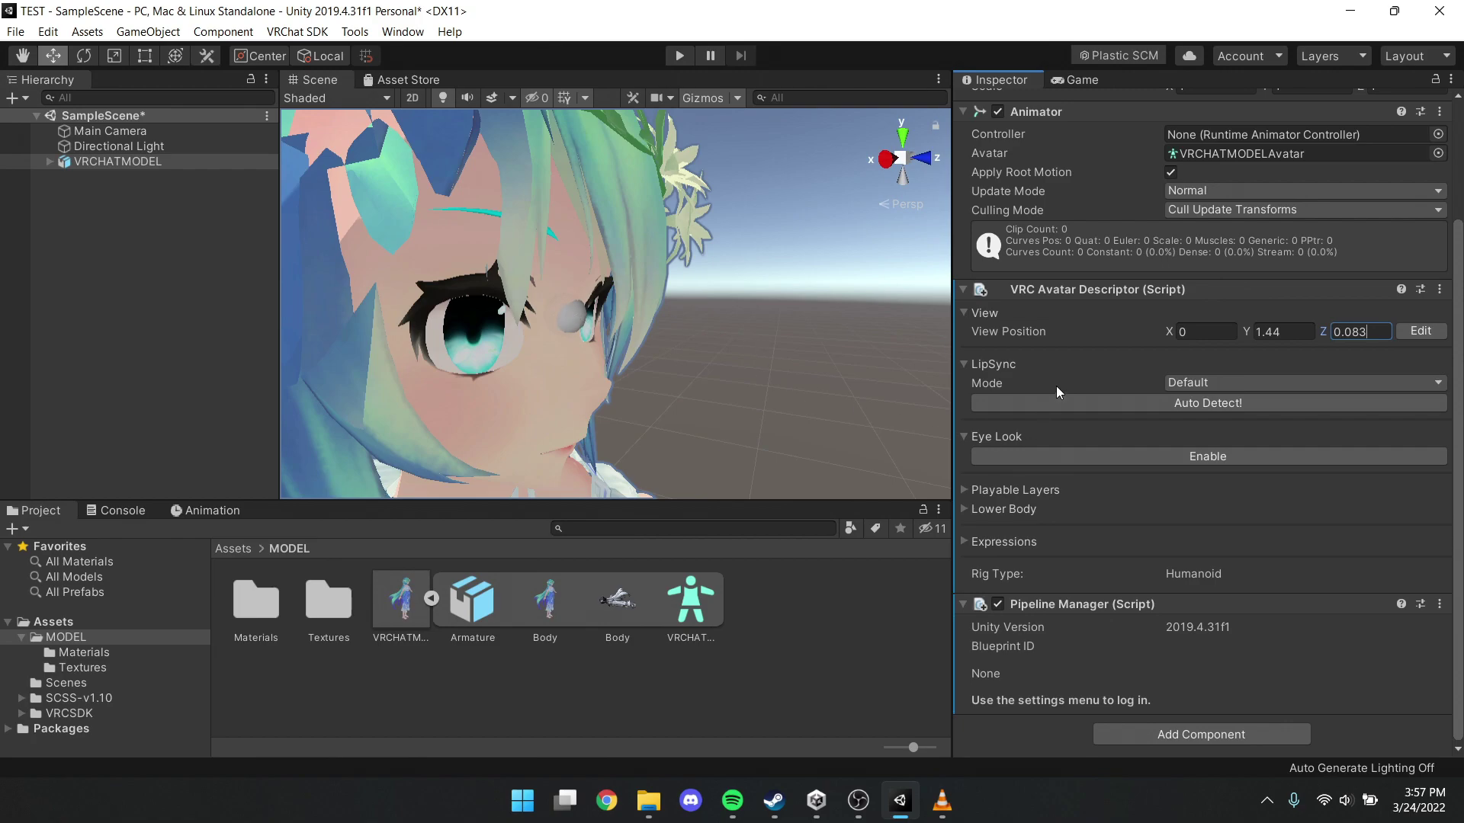
pyautogui.click(1206, 383)
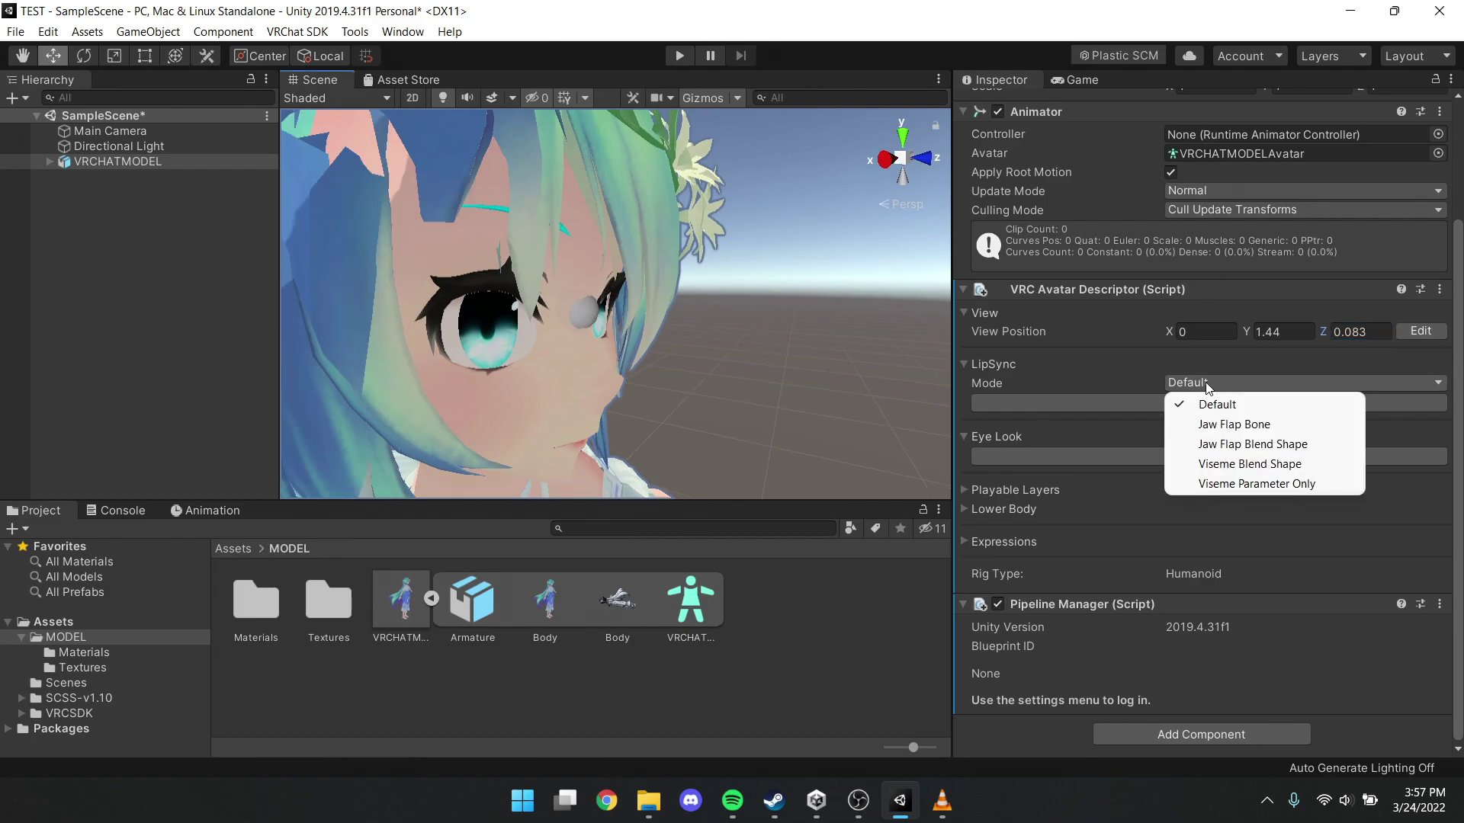
# Choose Viseme Blend Shape lip sync with the Body mesh as Face Mesh, and enable Eye Look
pyautogui.click(1226, 465)
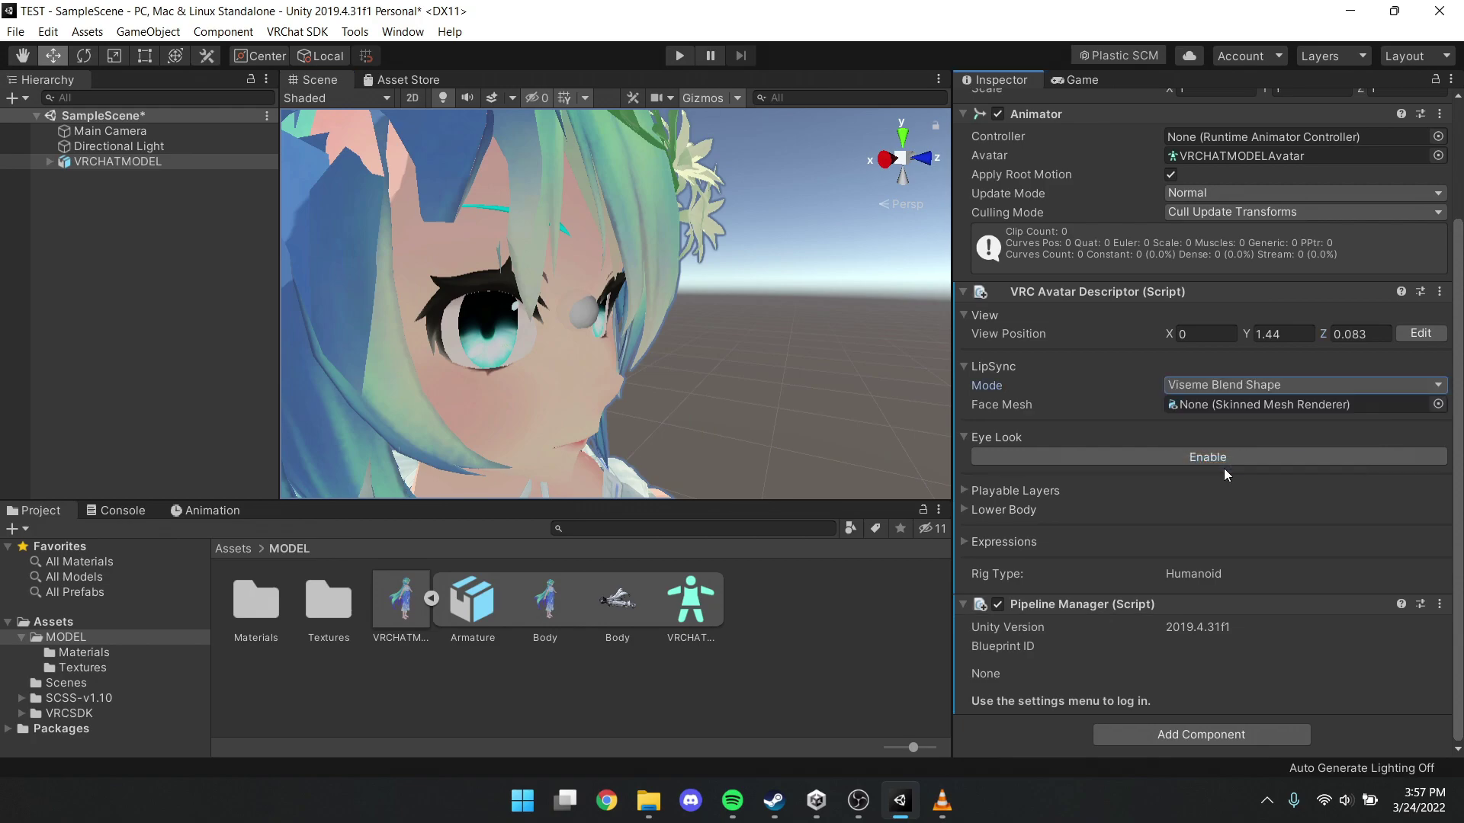
pyautogui.click(48, 164)
pyautogui.moveTo(91, 195); pyautogui.dragTo(1231, 408)
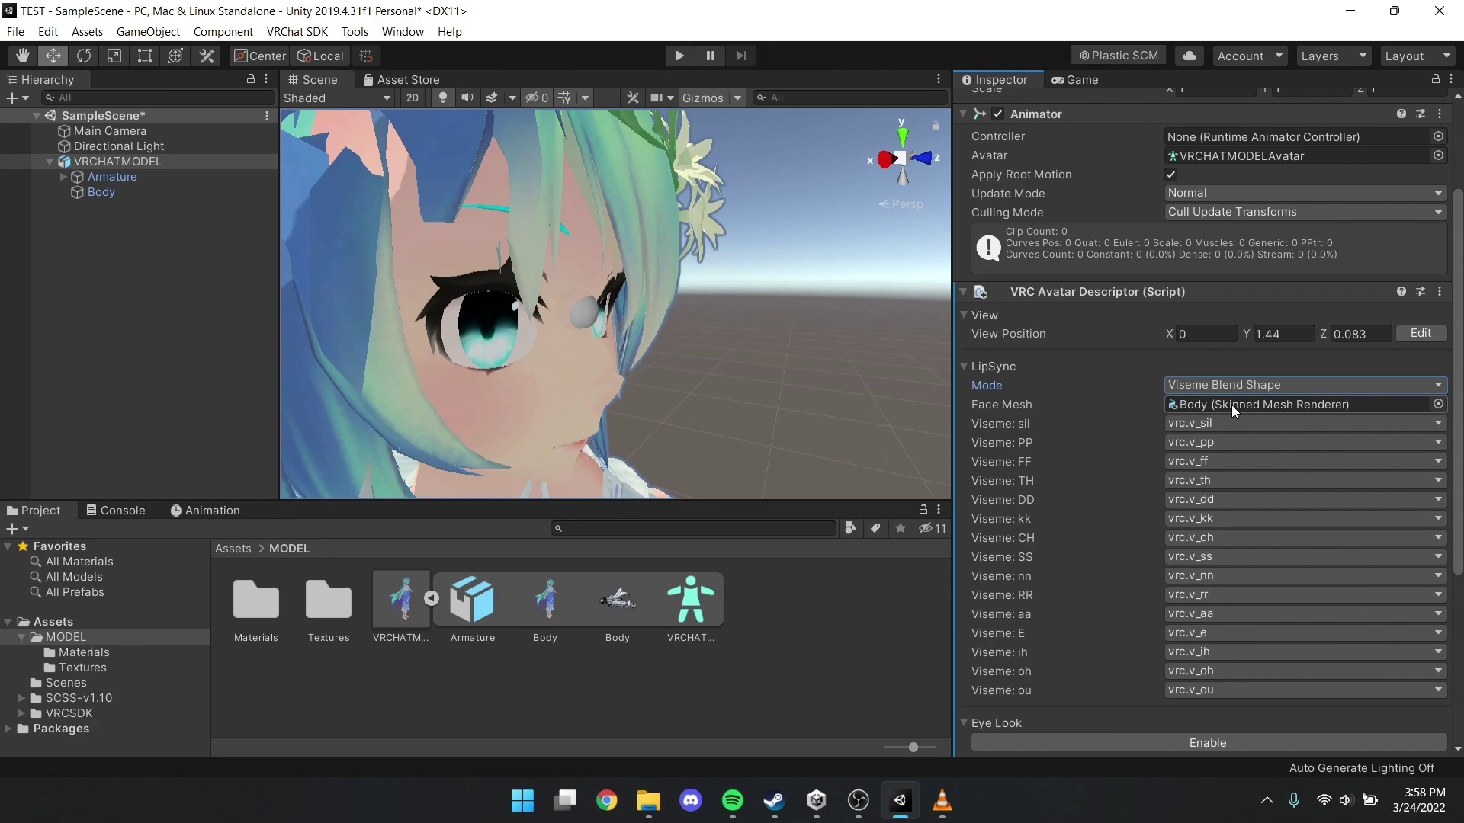
pyautogui.scroll(-5, 1252, 505)
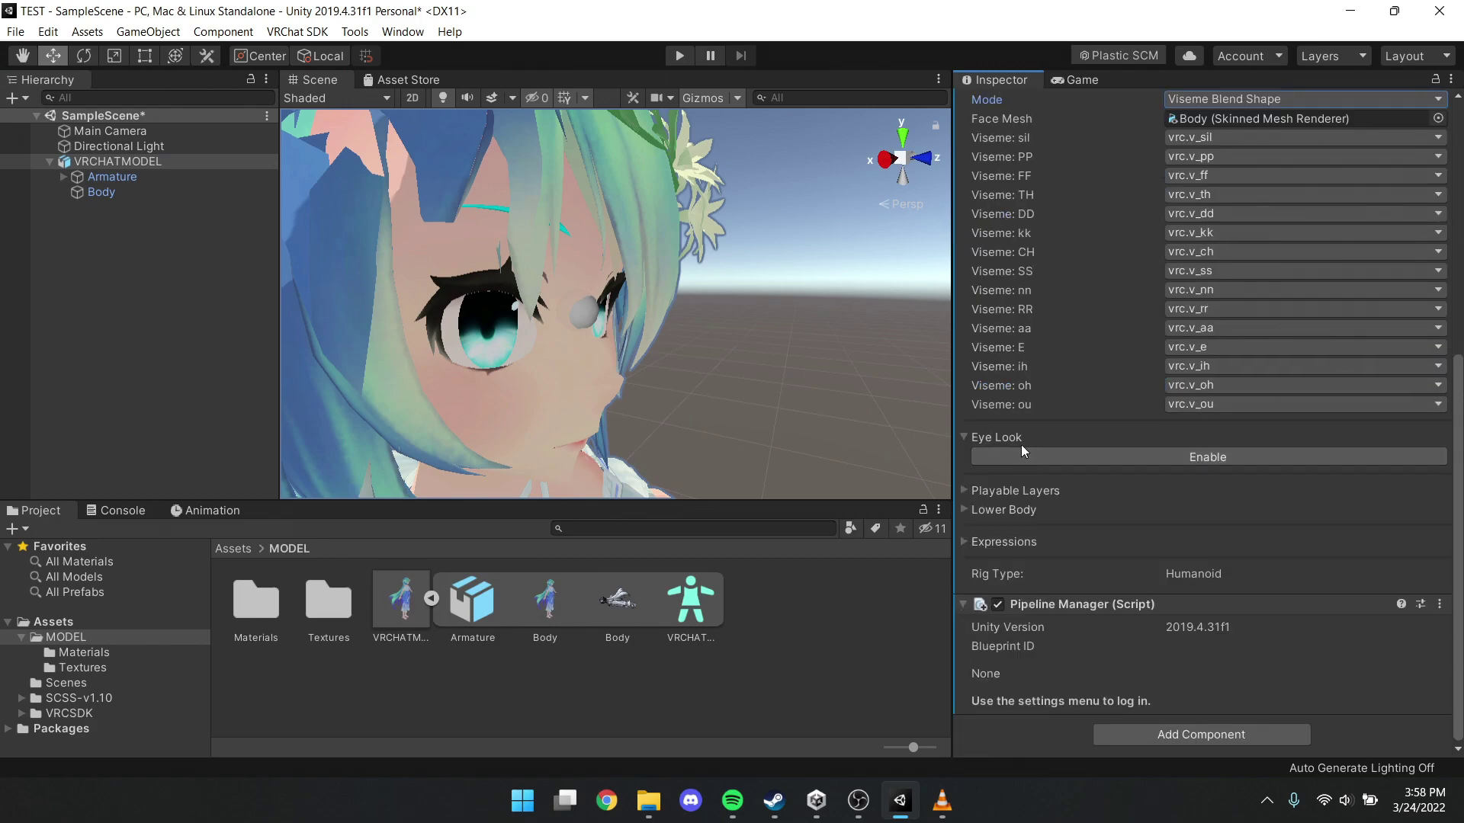
pyautogui.click(1200, 456)
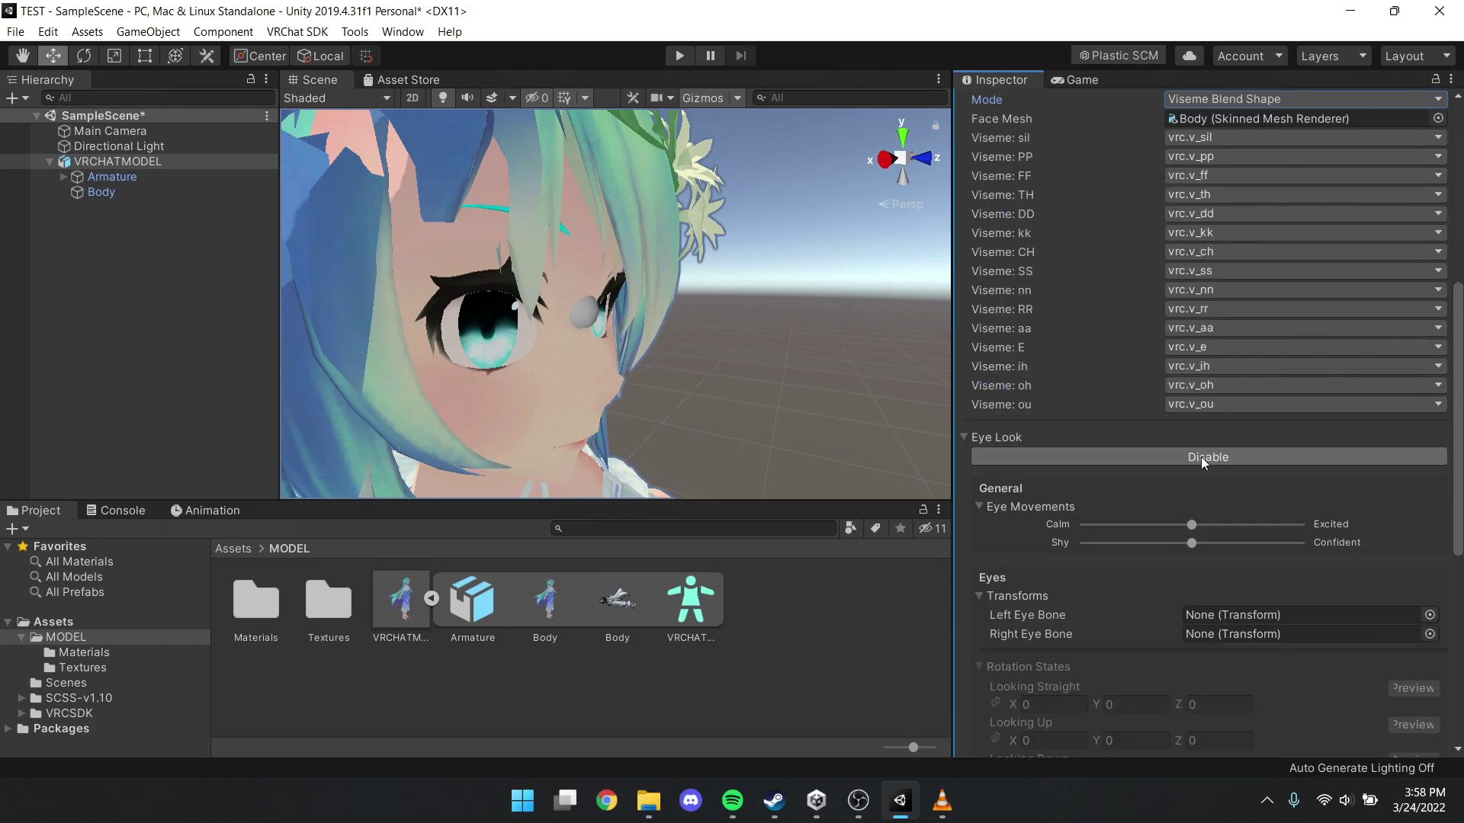
# Drag the LeftEye and RightEye bones under Head into the Left and Right Eye Bone fields
pyautogui.scroll(-6, 1201, 456)
pyautogui.click(64, 176)
pyautogui.click(76, 191)
pyautogui.click(90, 238)
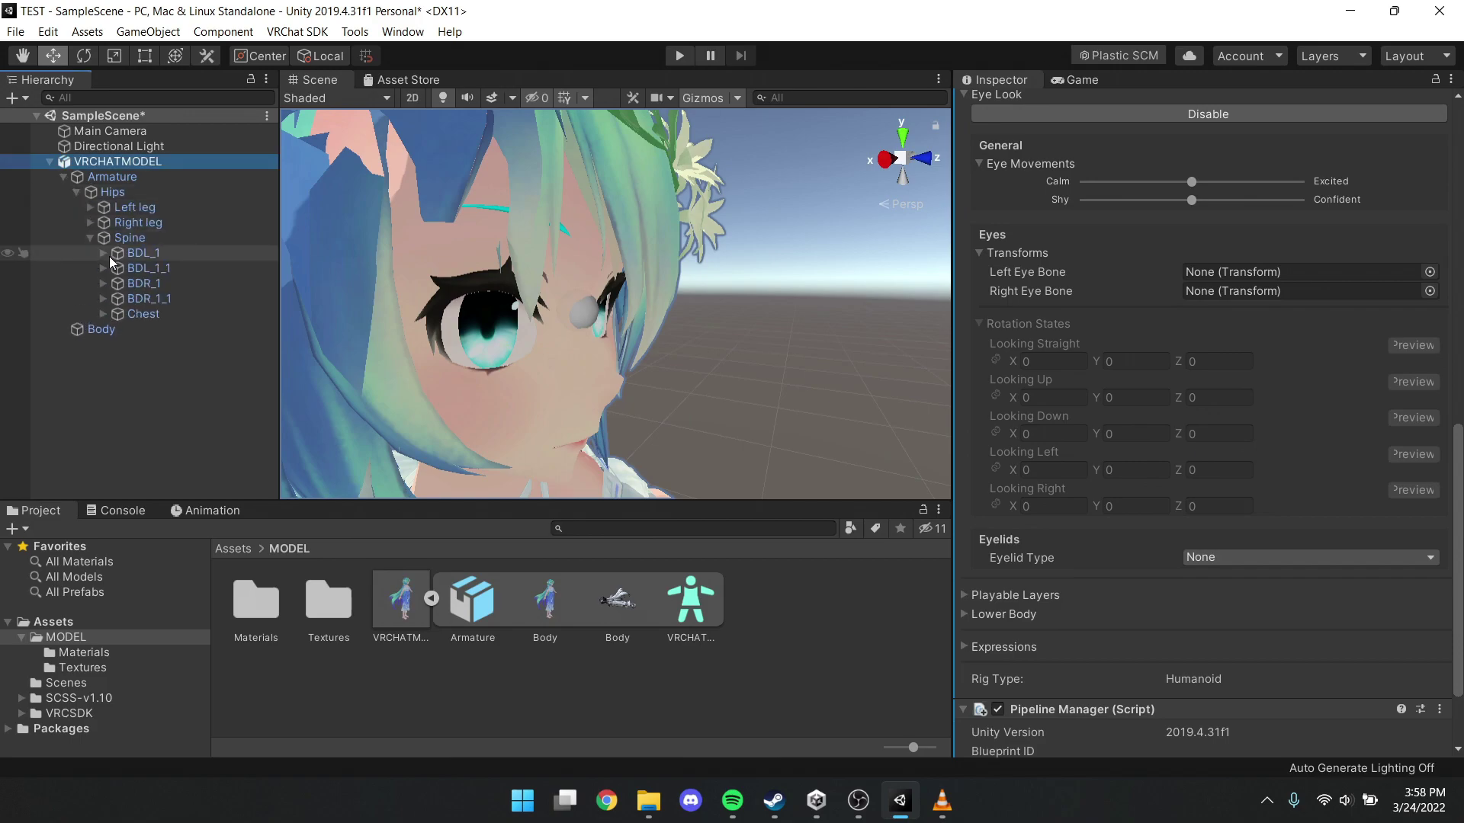
pyautogui.click(103, 315)
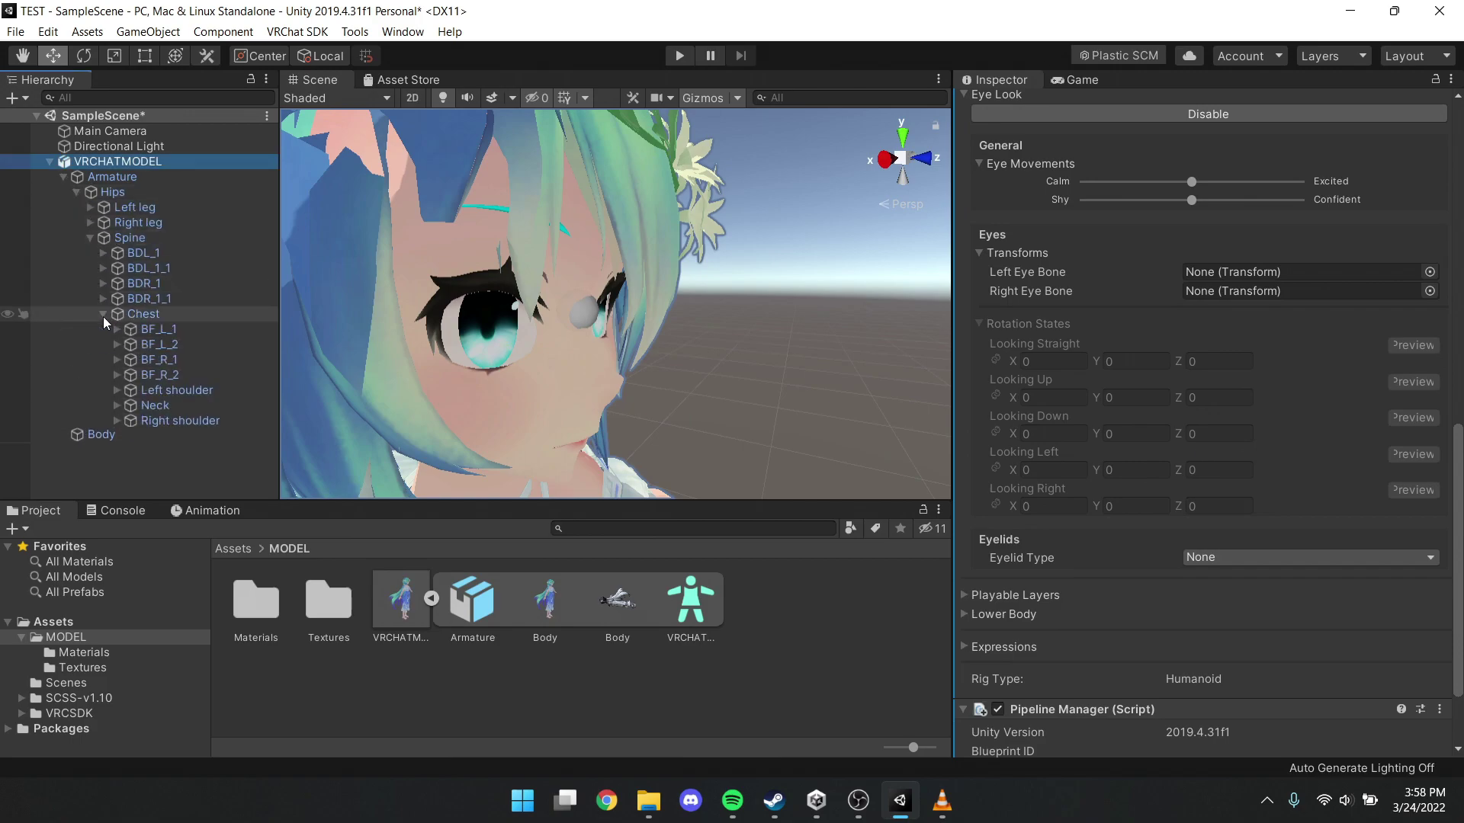
pyautogui.click(117, 406)
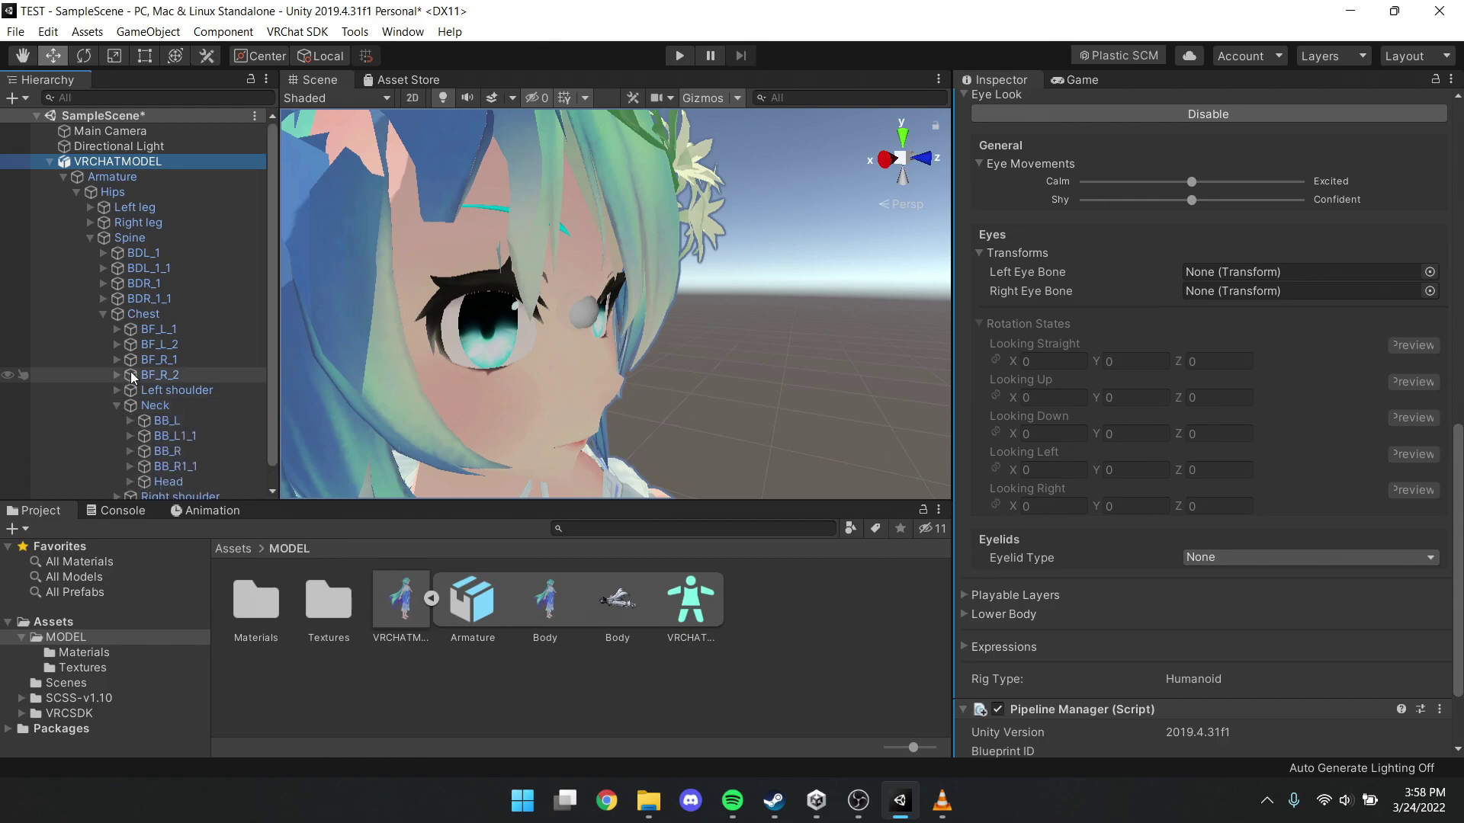
pyautogui.click(131, 461)
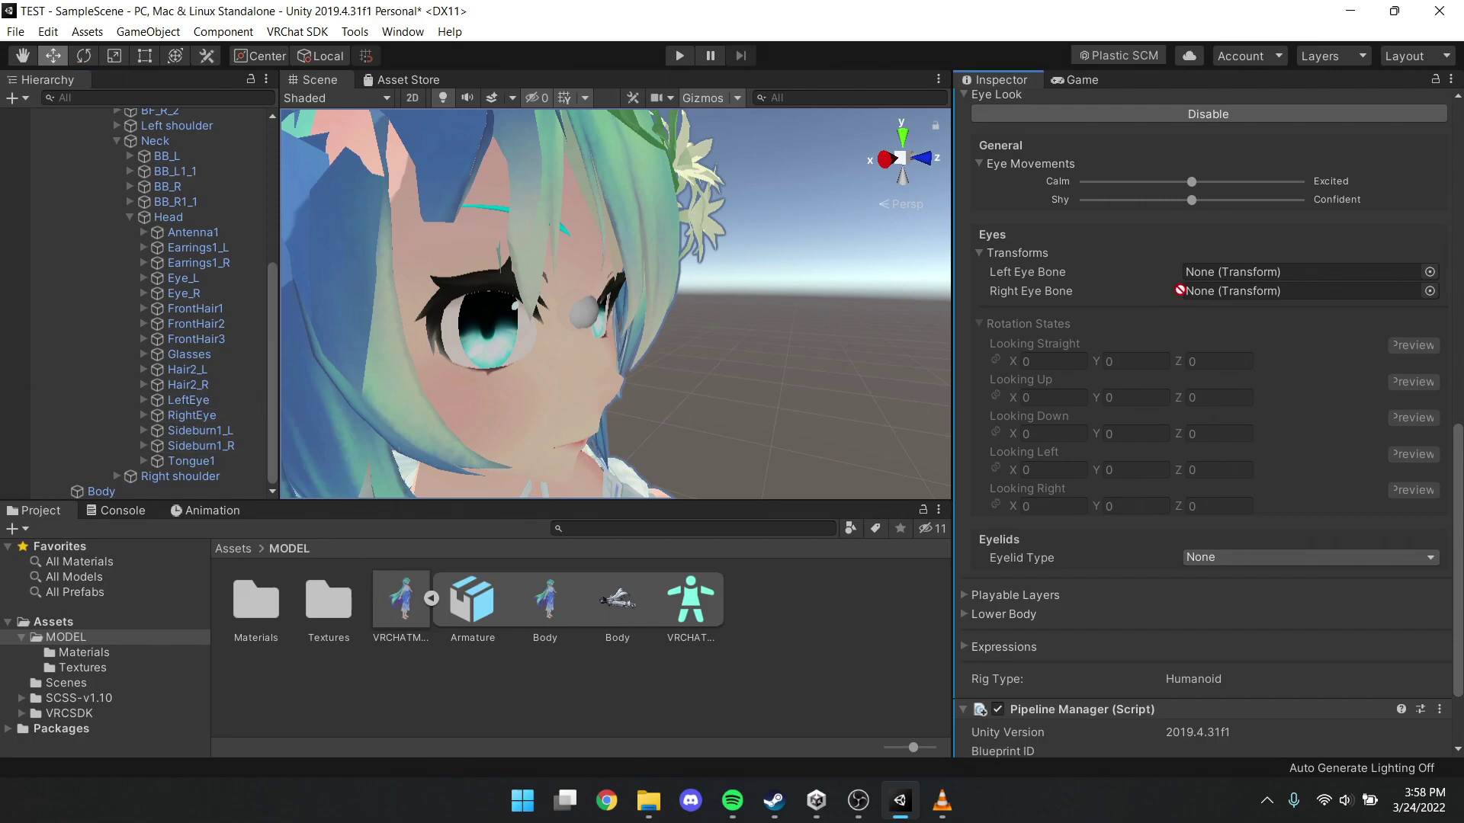
pyautogui.click(1228, 275)
pyautogui.moveTo(1229, 275); pyautogui.dragTo(1228, 275)
pyautogui.moveTo(190, 415); pyautogui.dragTo(1288, 291)
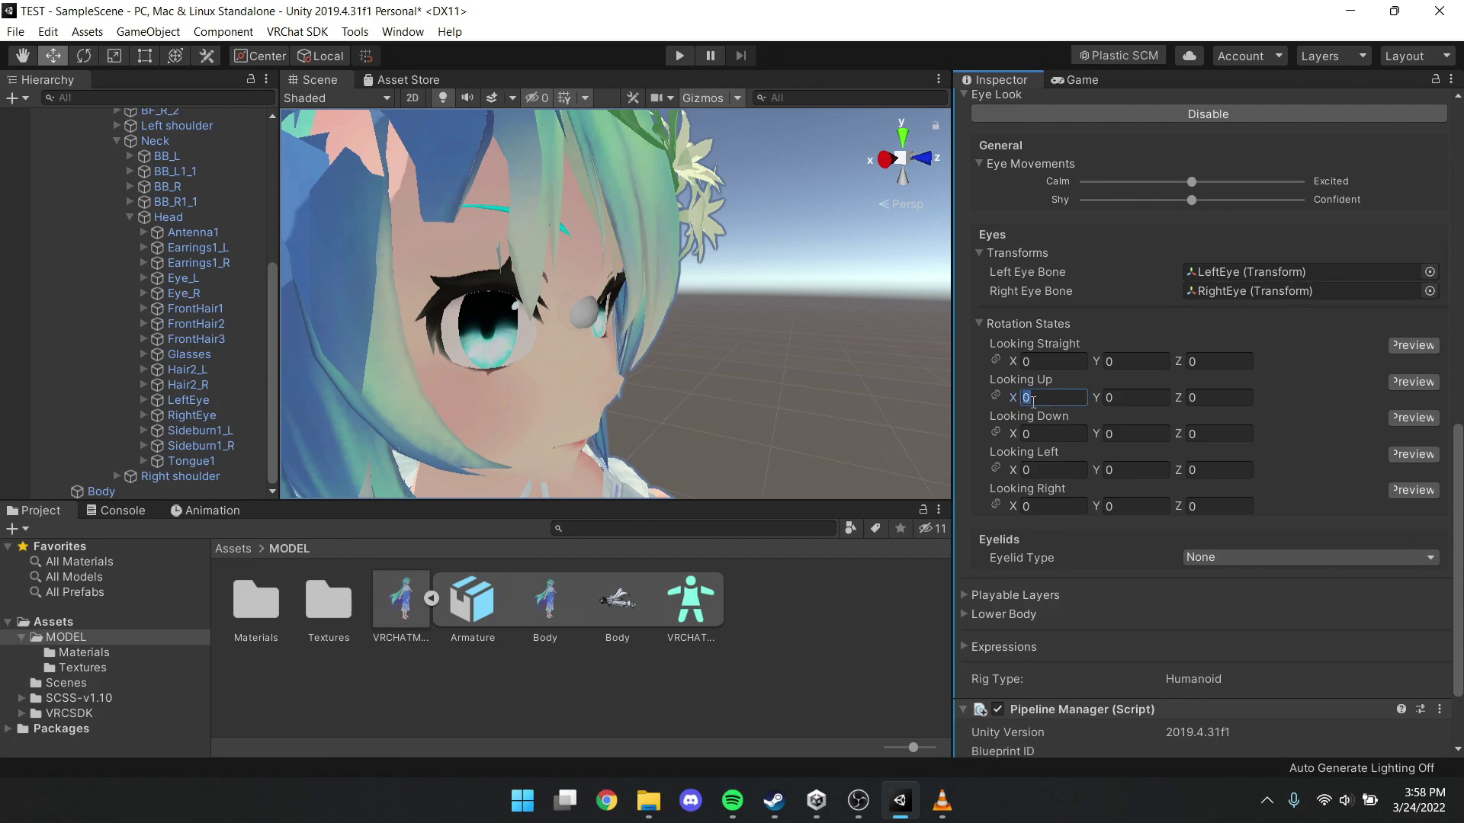
# Enter rotation states Looking Up X -20, Looking Down X 20, Looking Left Y -20, Looking Right Y 20
pyautogui.write('-15')
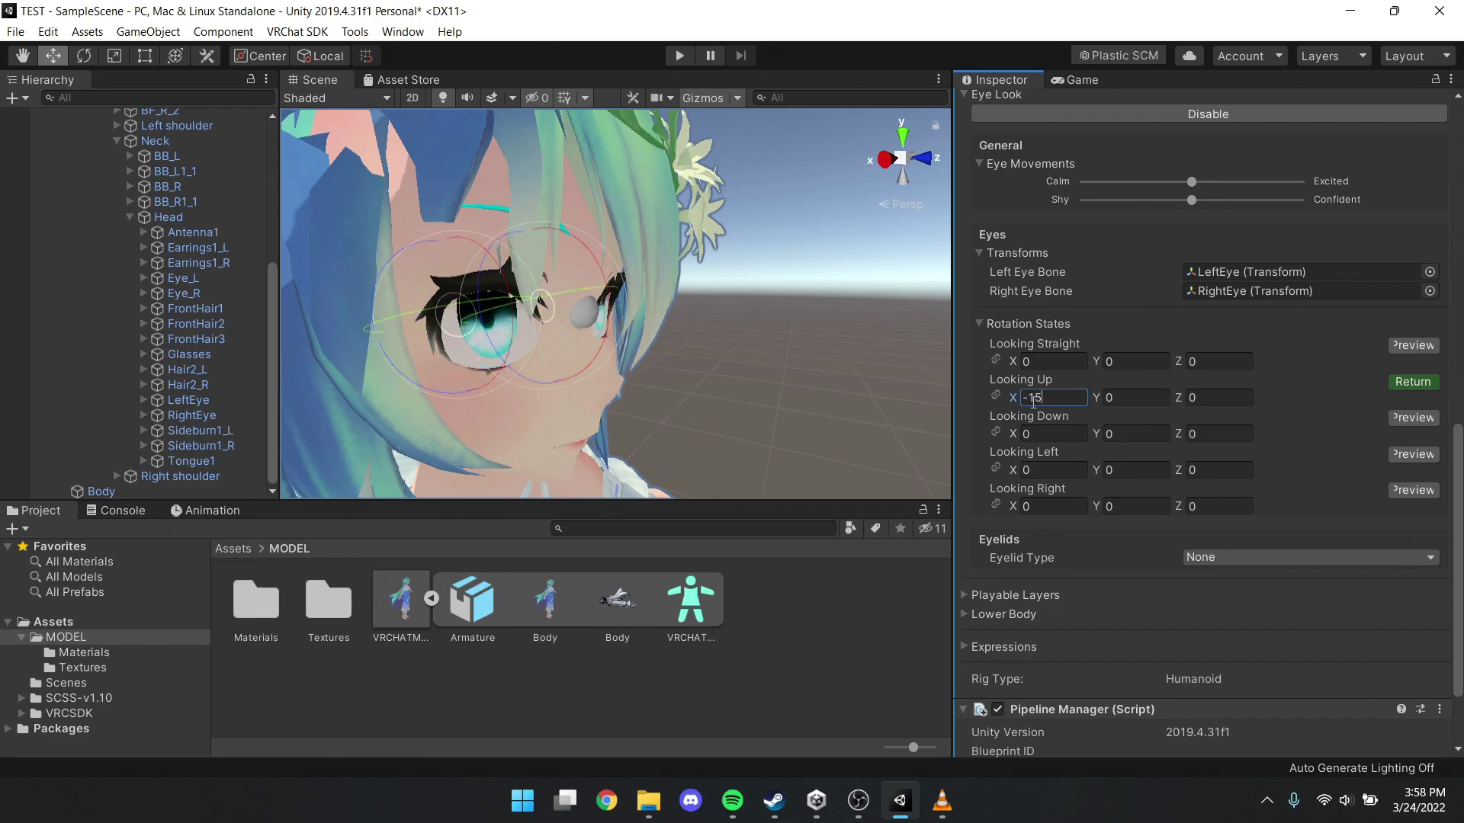
pyautogui.press('BackSpace')
pyautogui.press('BackSpace')
pyautogui.write('20')
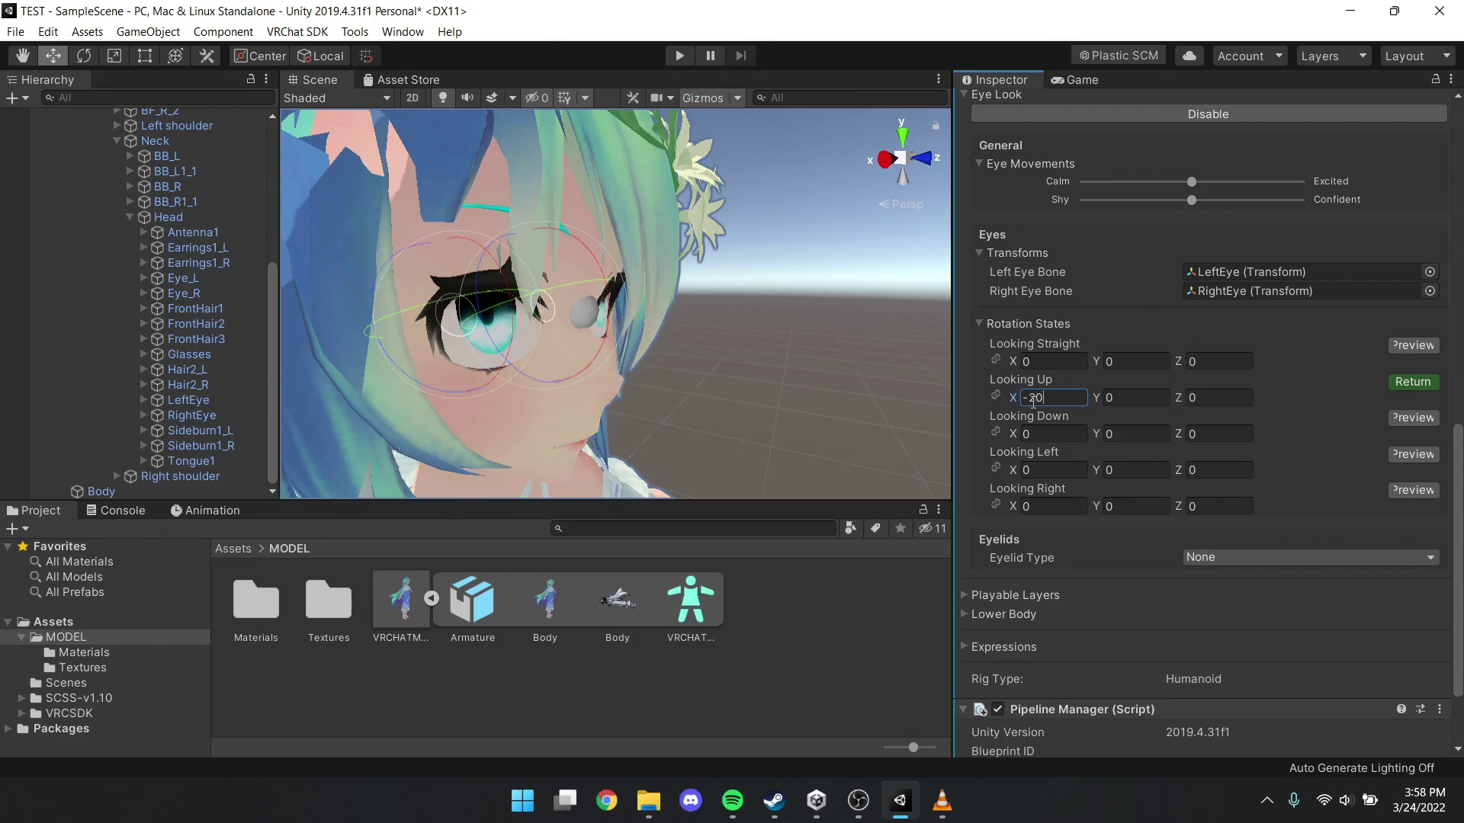
pyautogui.click(1046, 433)
pyautogui.write('20')
pyautogui.click(1134, 472)
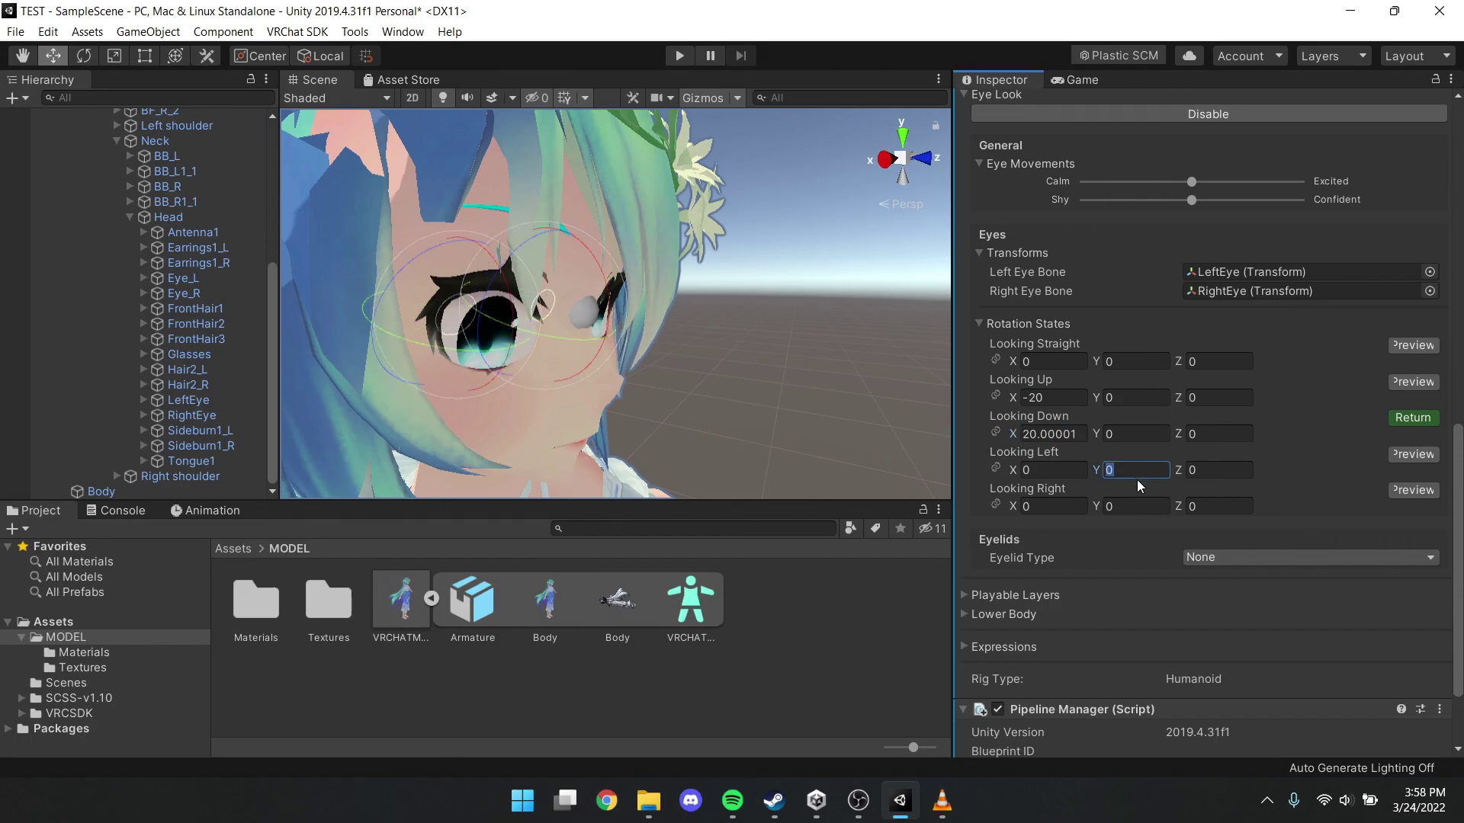
pyautogui.write('-20')
pyautogui.click(1135, 507)
pyautogui.write('2')
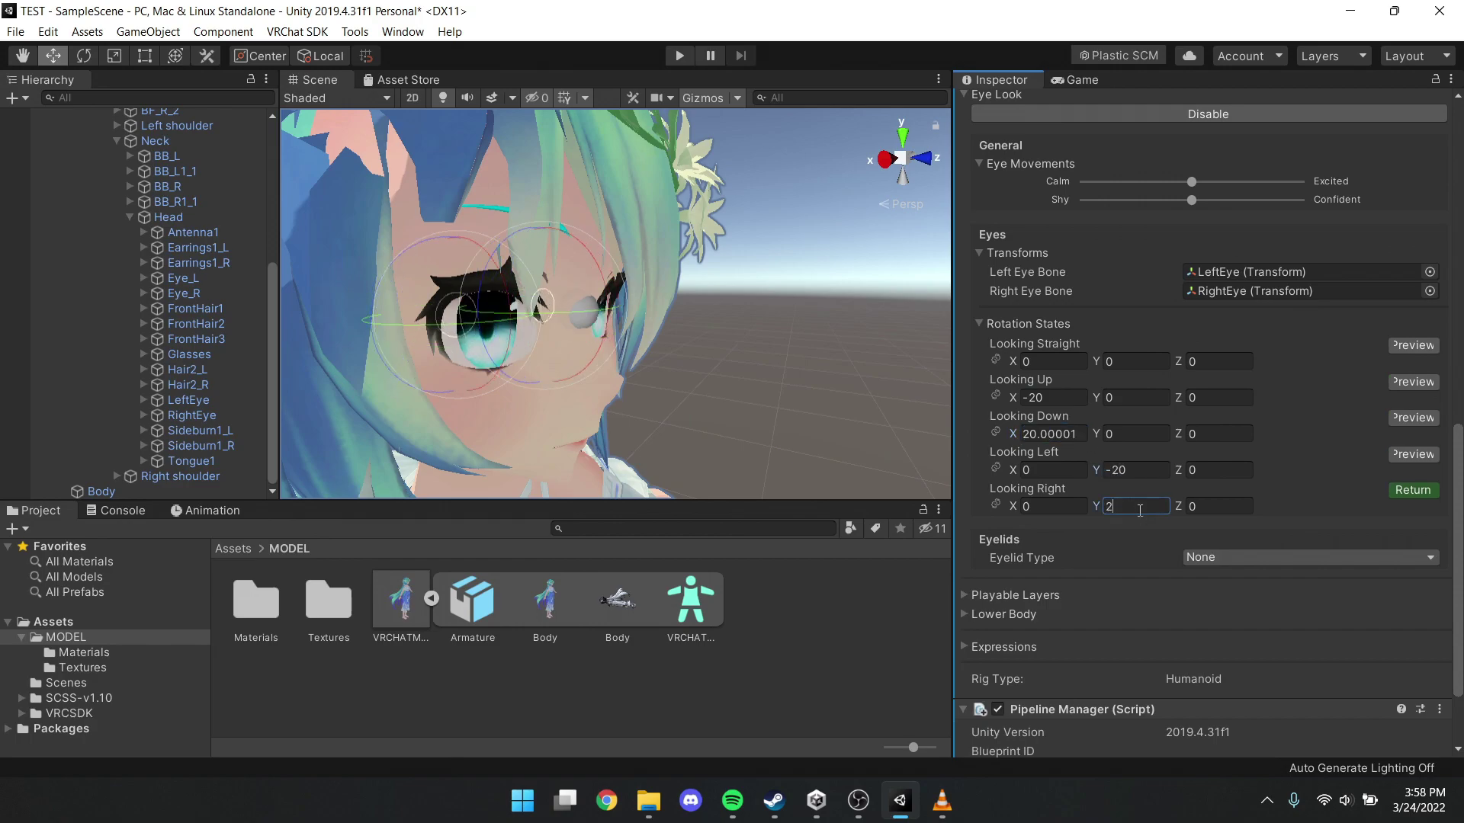
pyautogui.write('0')
pyautogui.click(1410, 491)
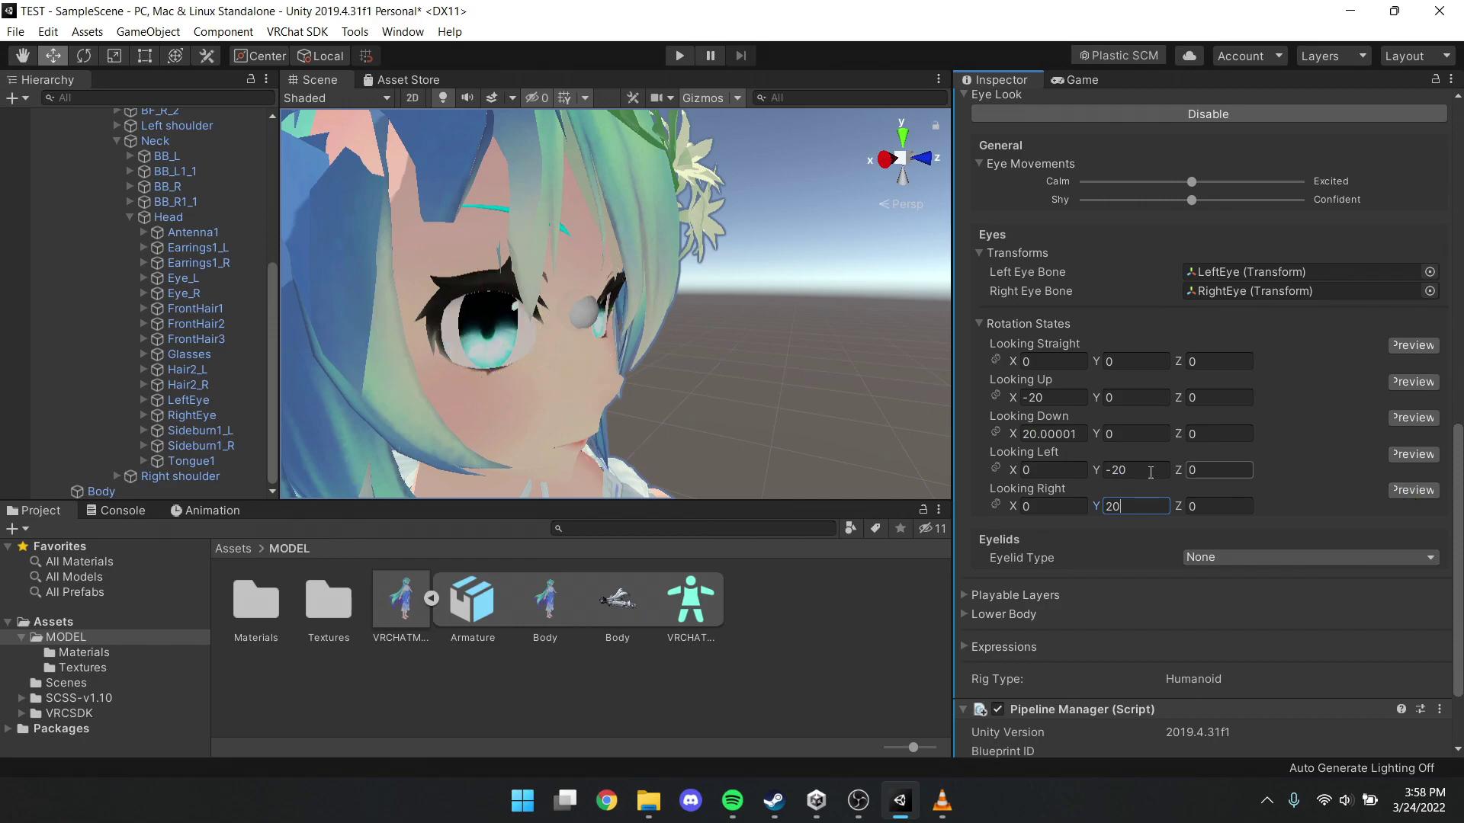
pyautogui.keyDown('alt'); pyautogui.moveTo(625, 321); pyautogui.dragTo(652, 350); pyautogui.keyUp('alt')
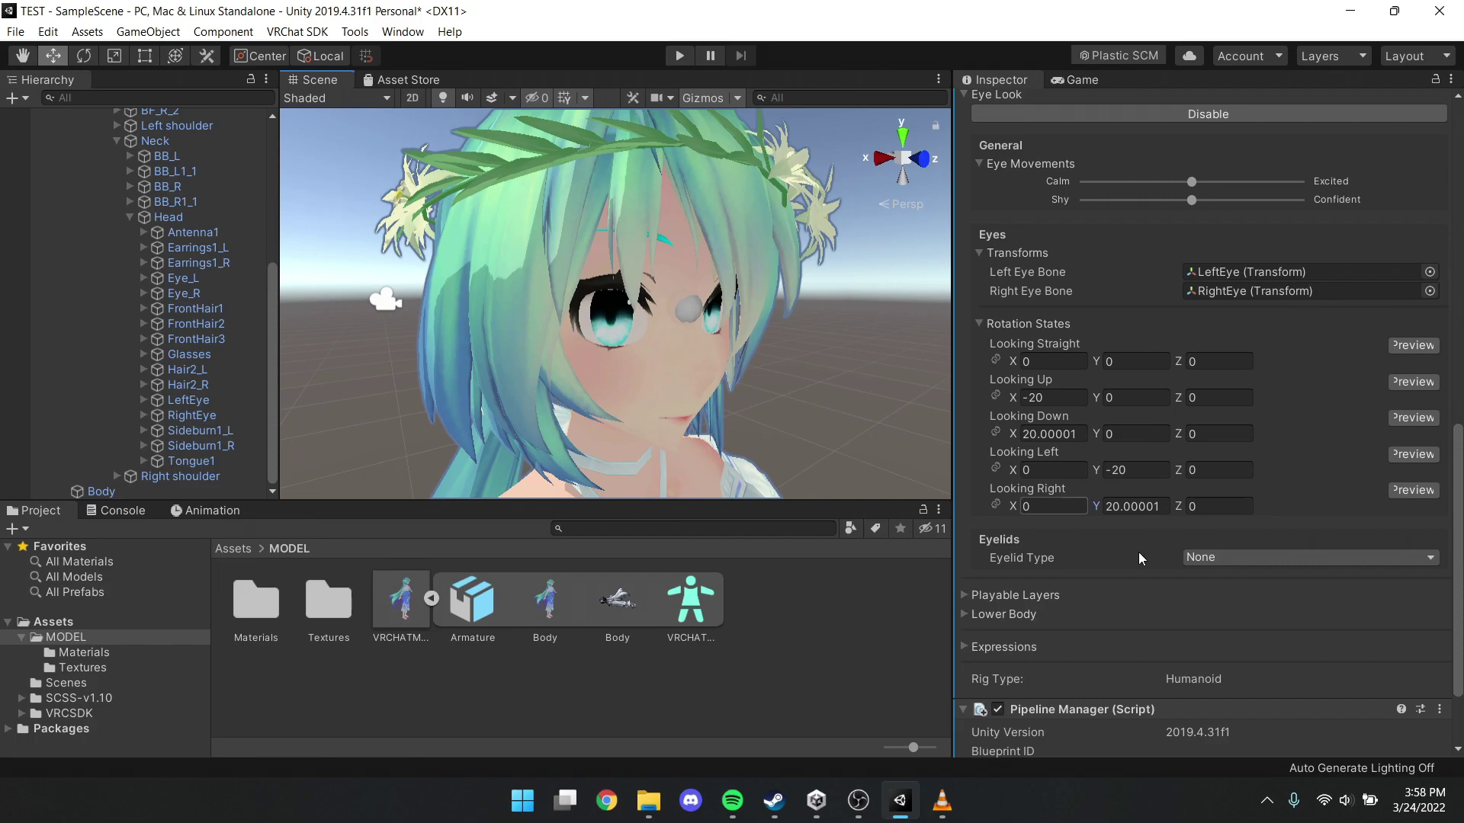
# Set Eyelid Type to Blendshapes with Body as the Eyelids Mesh
pyautogui.click(1239, 560)
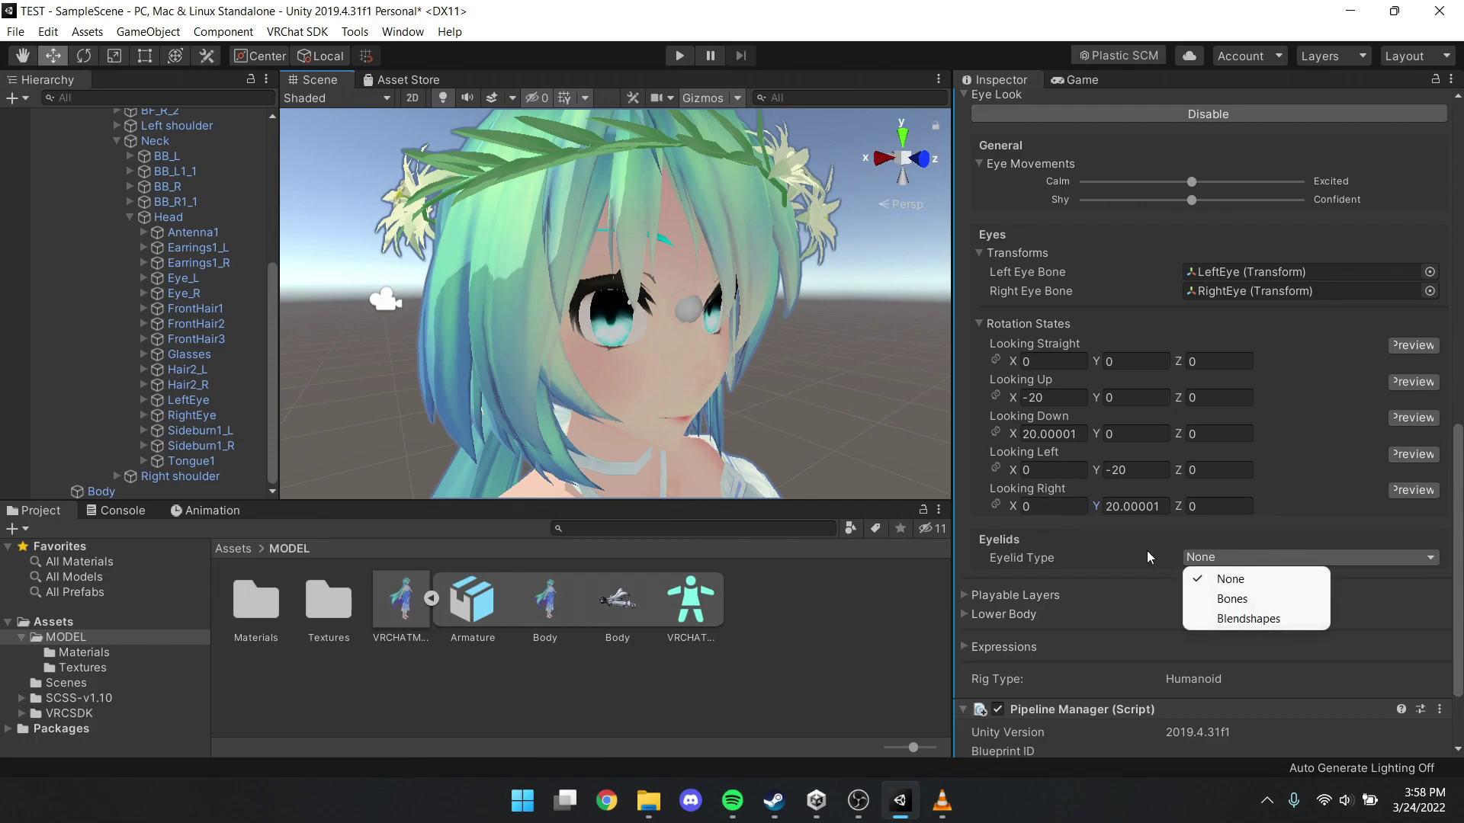
pyautogui.click(1229, 620)
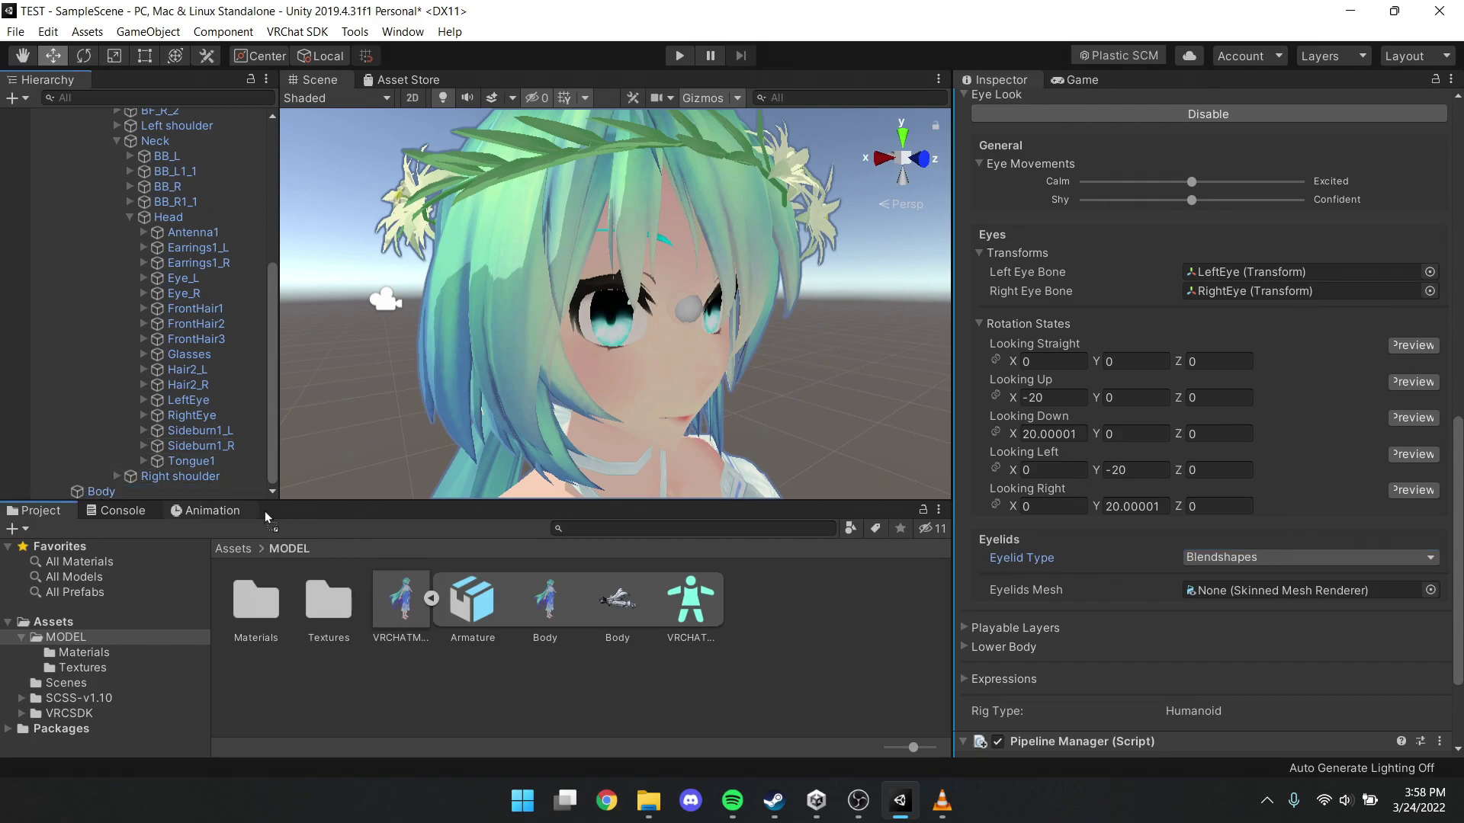
pyautogui.moveTo(267, 517); pyautogui.dragTo(1275, 592)
# Pick Blink as the blink blendshape and -none- for the looking-up and looking-down eyelids
pyautogui.scroll(-3, 1155, 550)
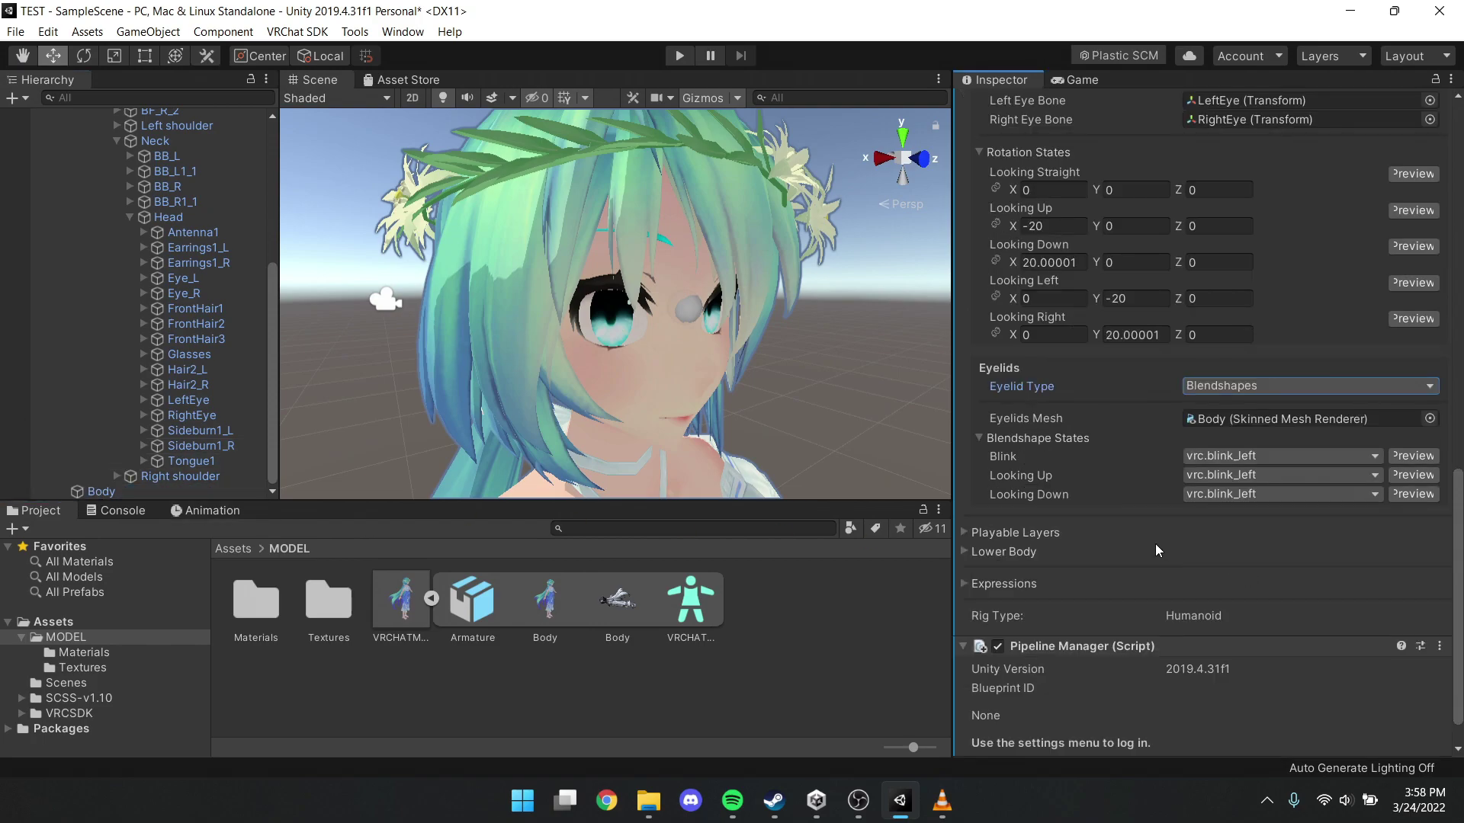
pyautogui.click(1213, 459)
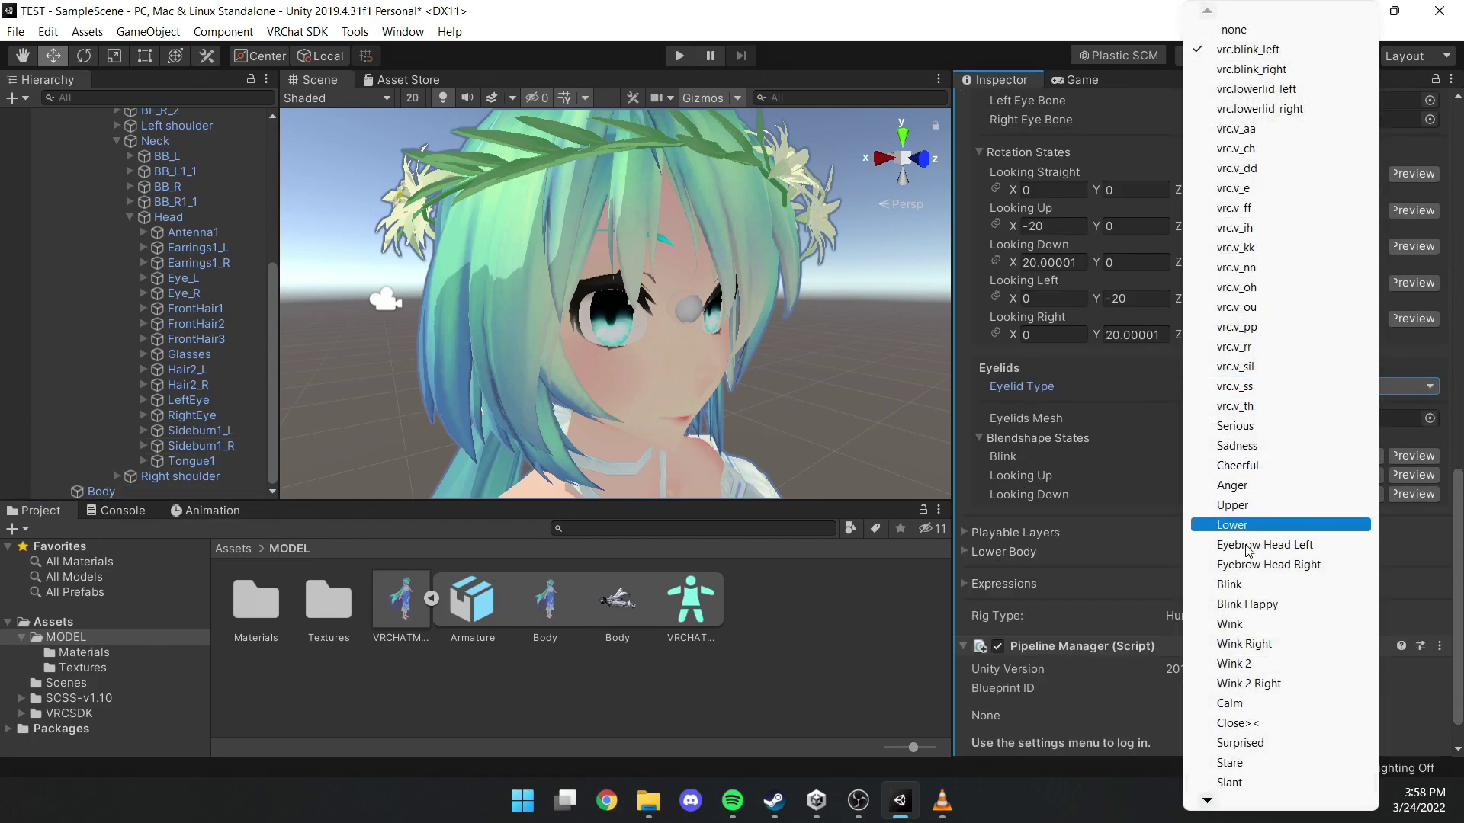
pyautogui.click(1257, 583)
pyautogui.click(1216, 475)
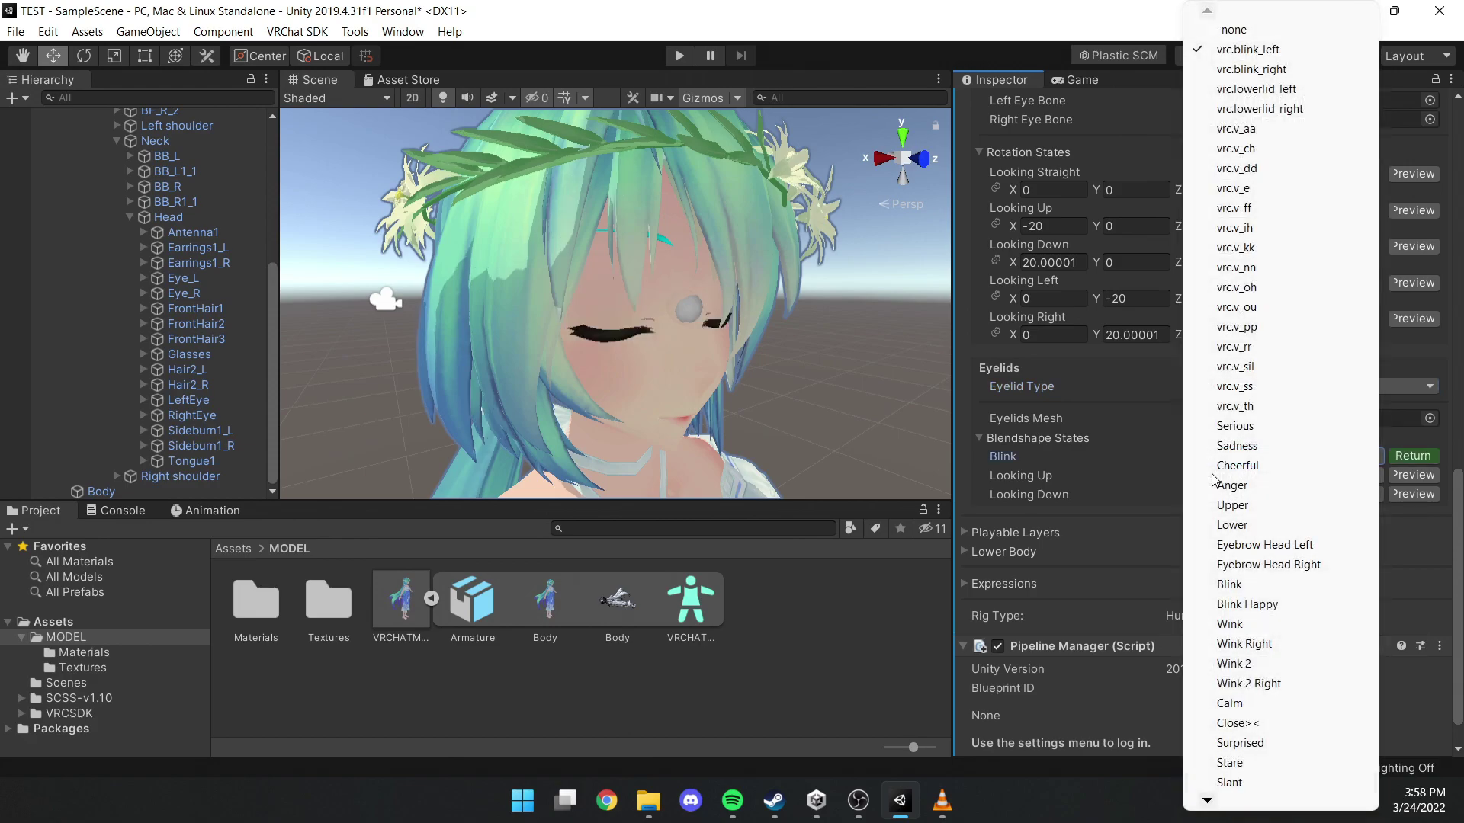
pyautogui.click(1235, 49)
pyautogui.click(1216, 475)
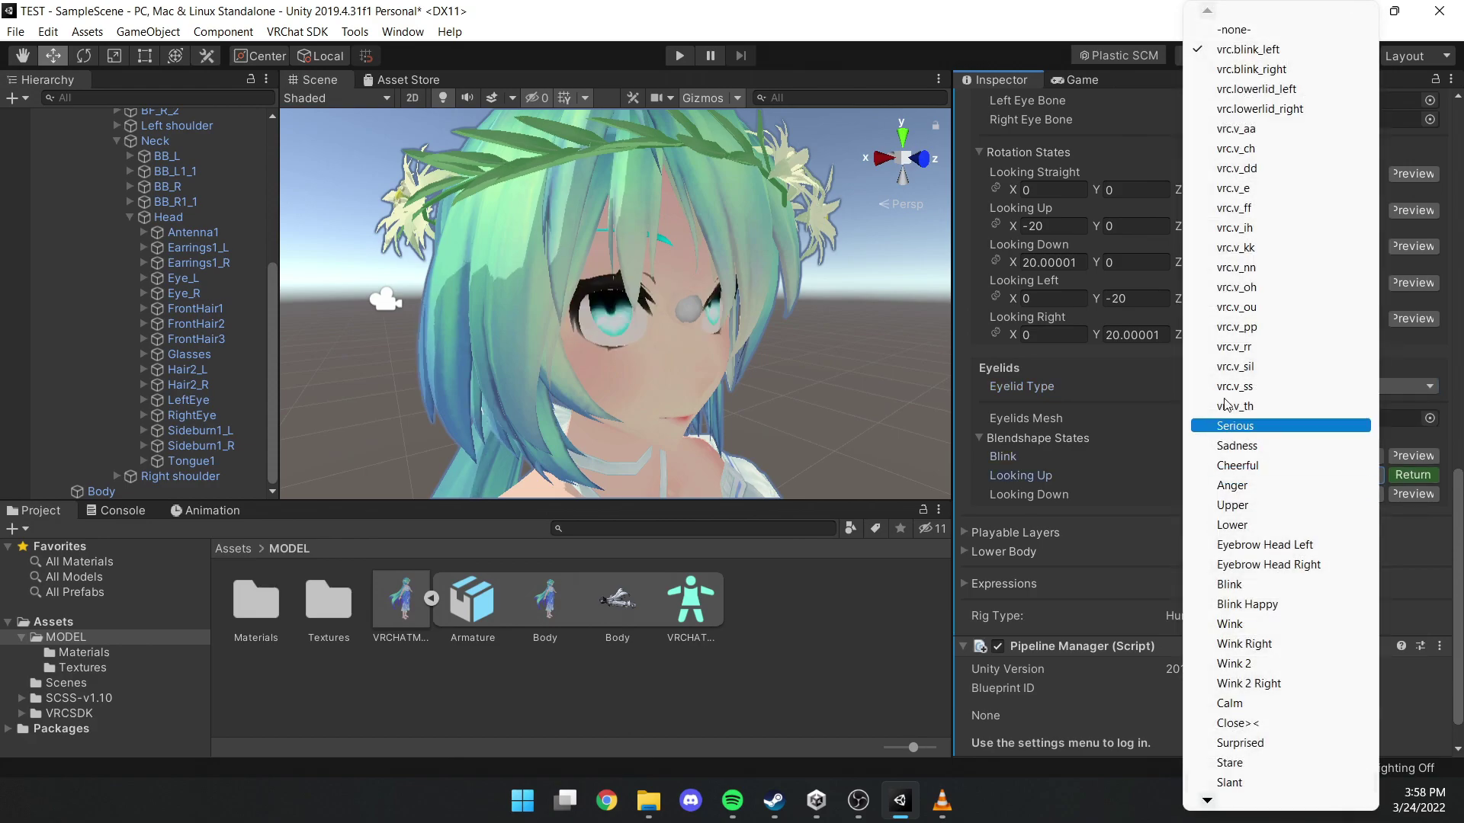
pyautogui.click(1222, 36)
pyautogui.click(1412, 494)
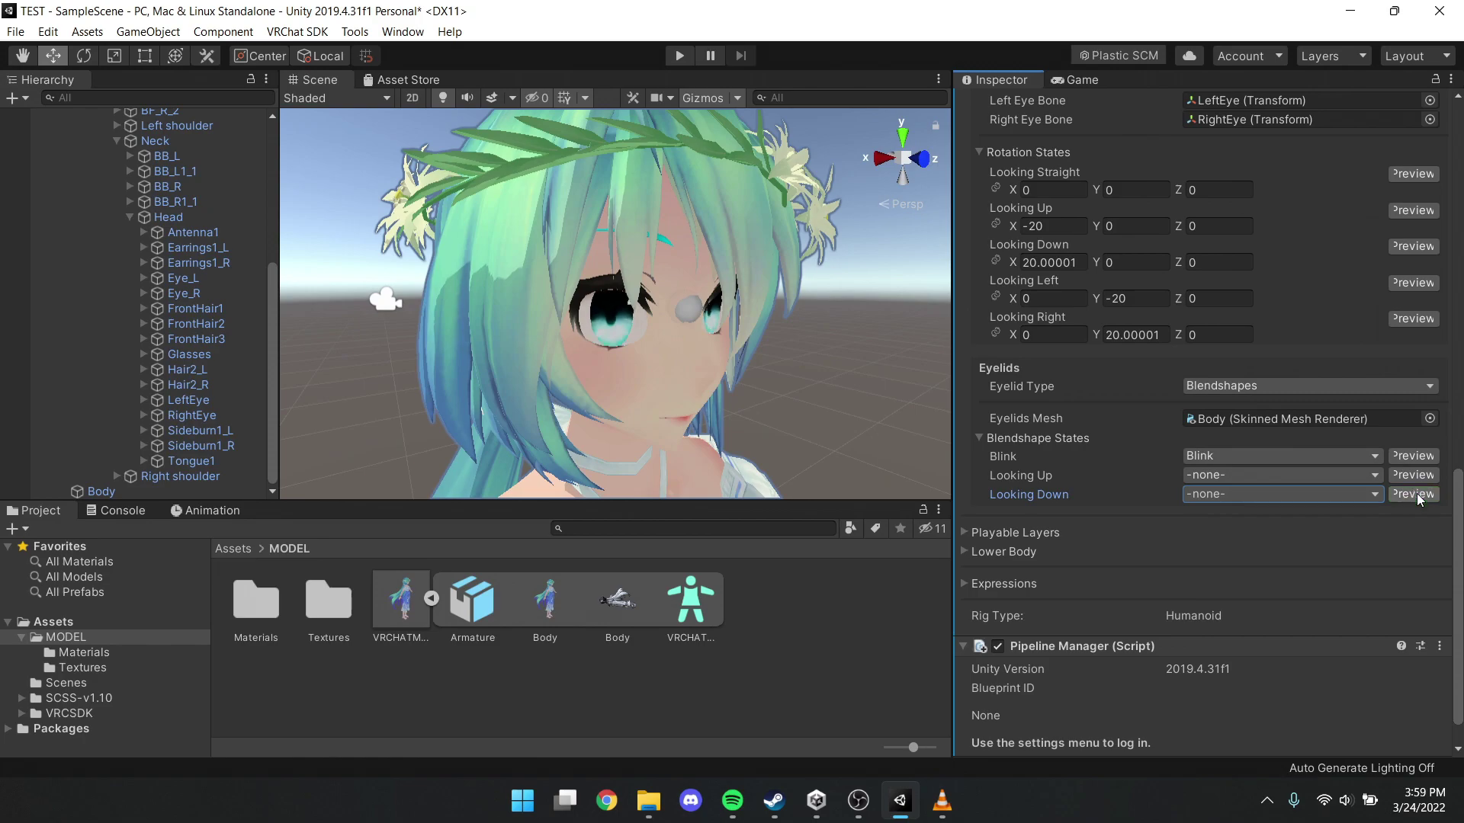
# Open and dock the VRChat SDK Control Panel, then sign in with the account username
pyautogui.click(295, 32)
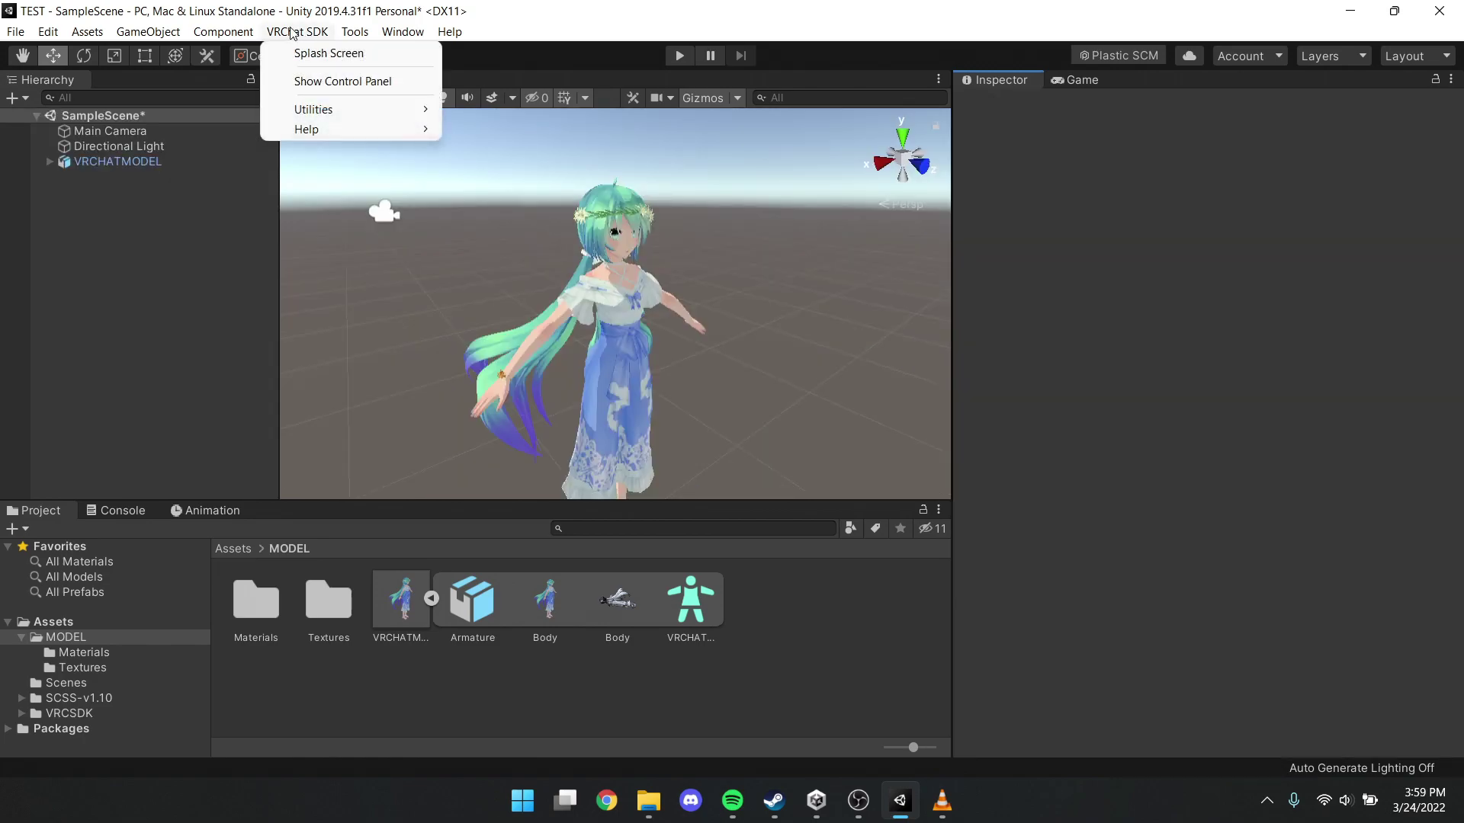
pyautogui.click(308, 80)
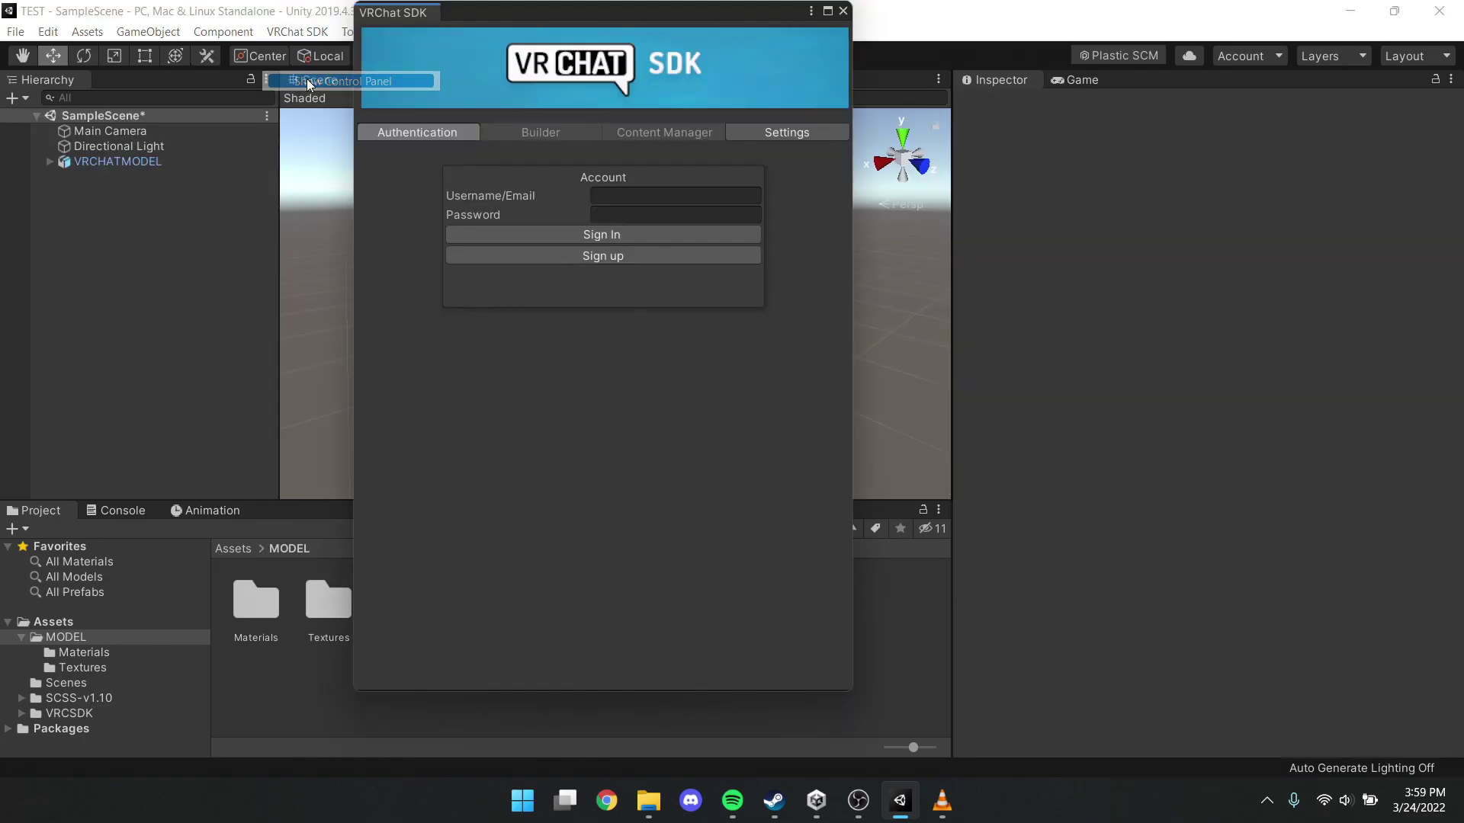
pyautogui.moveTo(396, 14); pyautogui.dragTo(1148, 82)
pyautogui.click(1228, 263)
pyautogui.write('R')
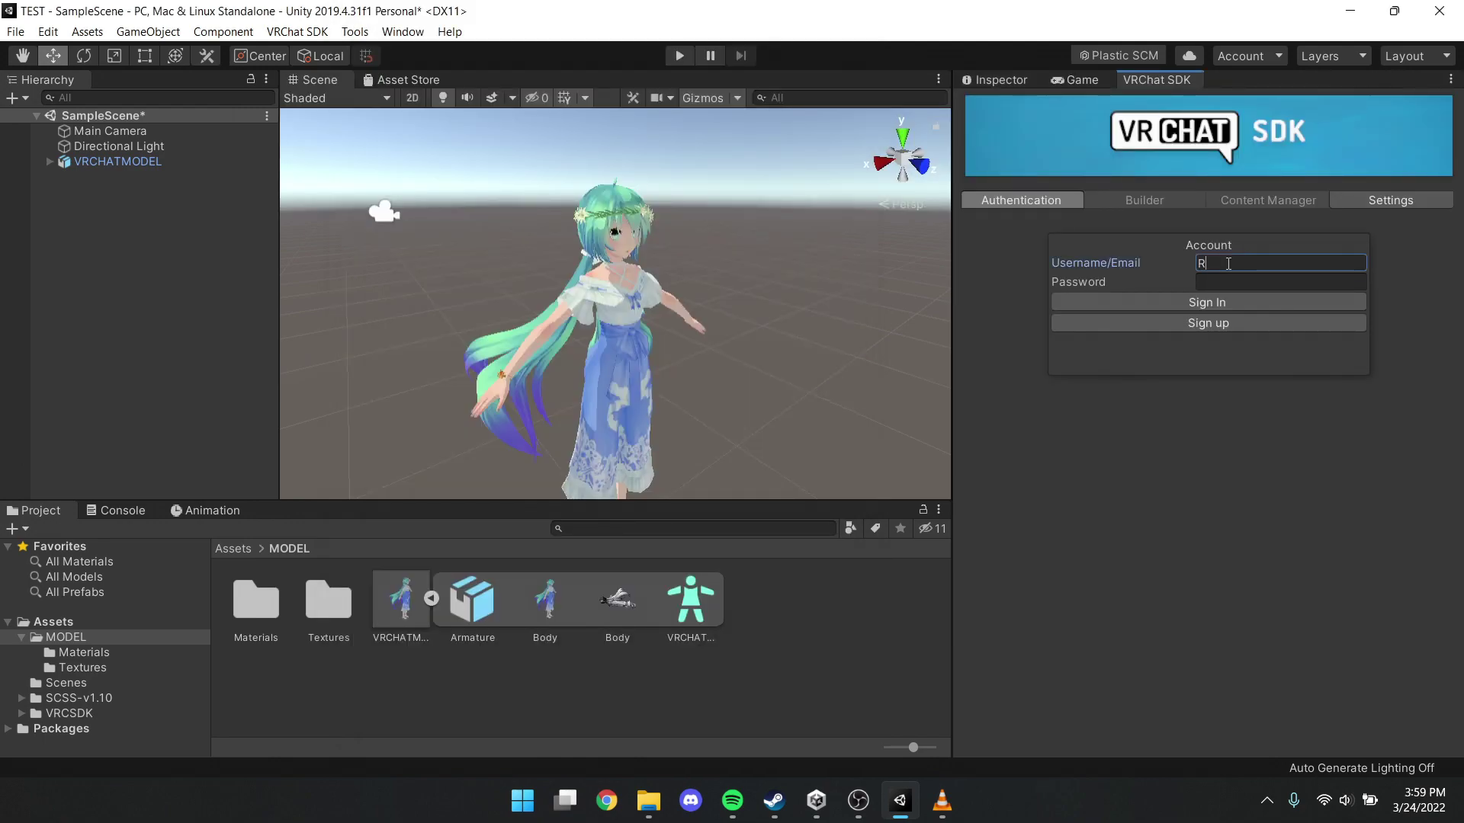
# Auto Fix the avatar's import errors in the Builder and Build & Publish it for Windows
pyautogui.click(1147, 202)
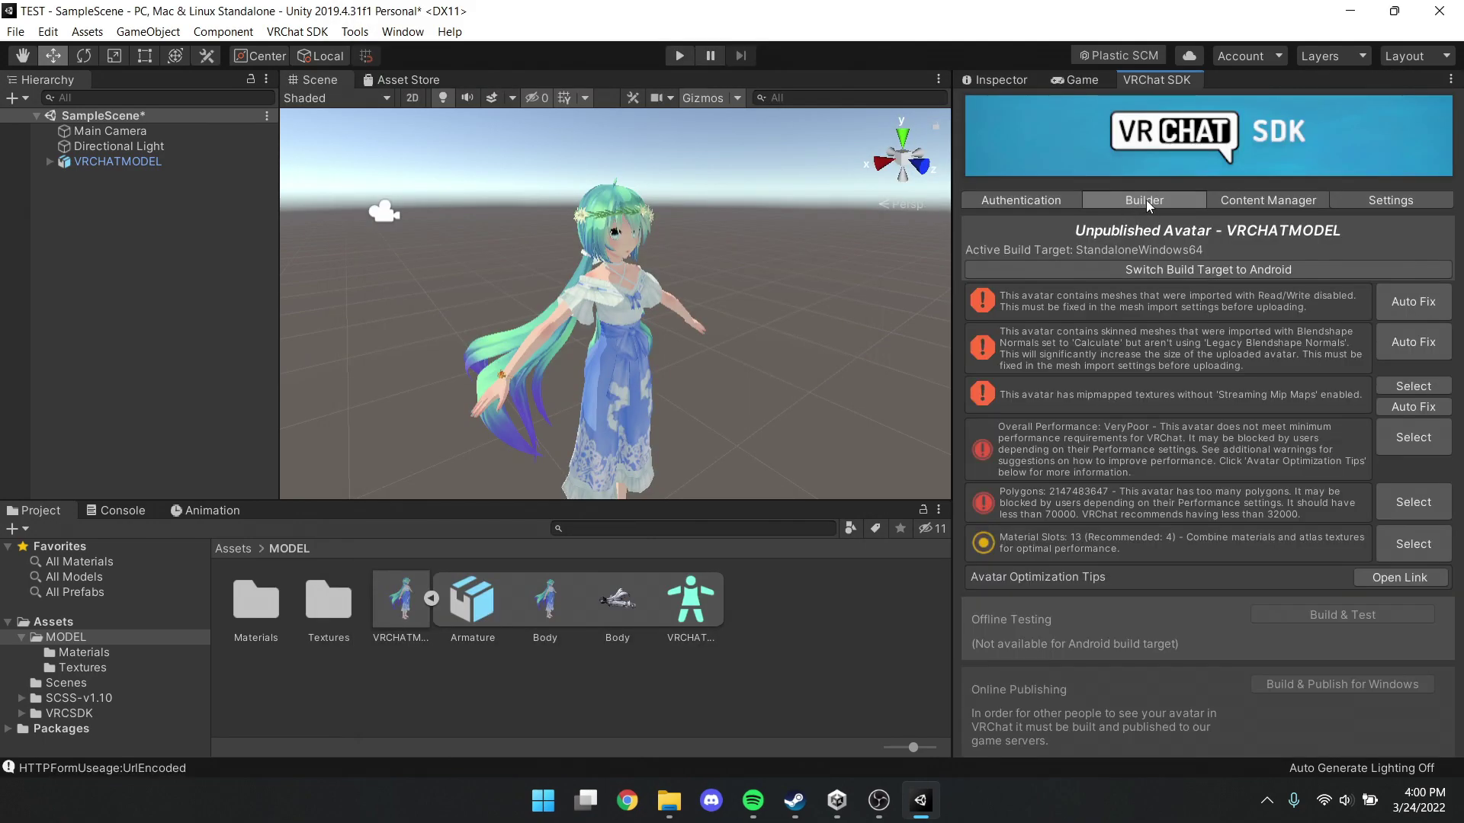
pyautogui.click(1416, 307)
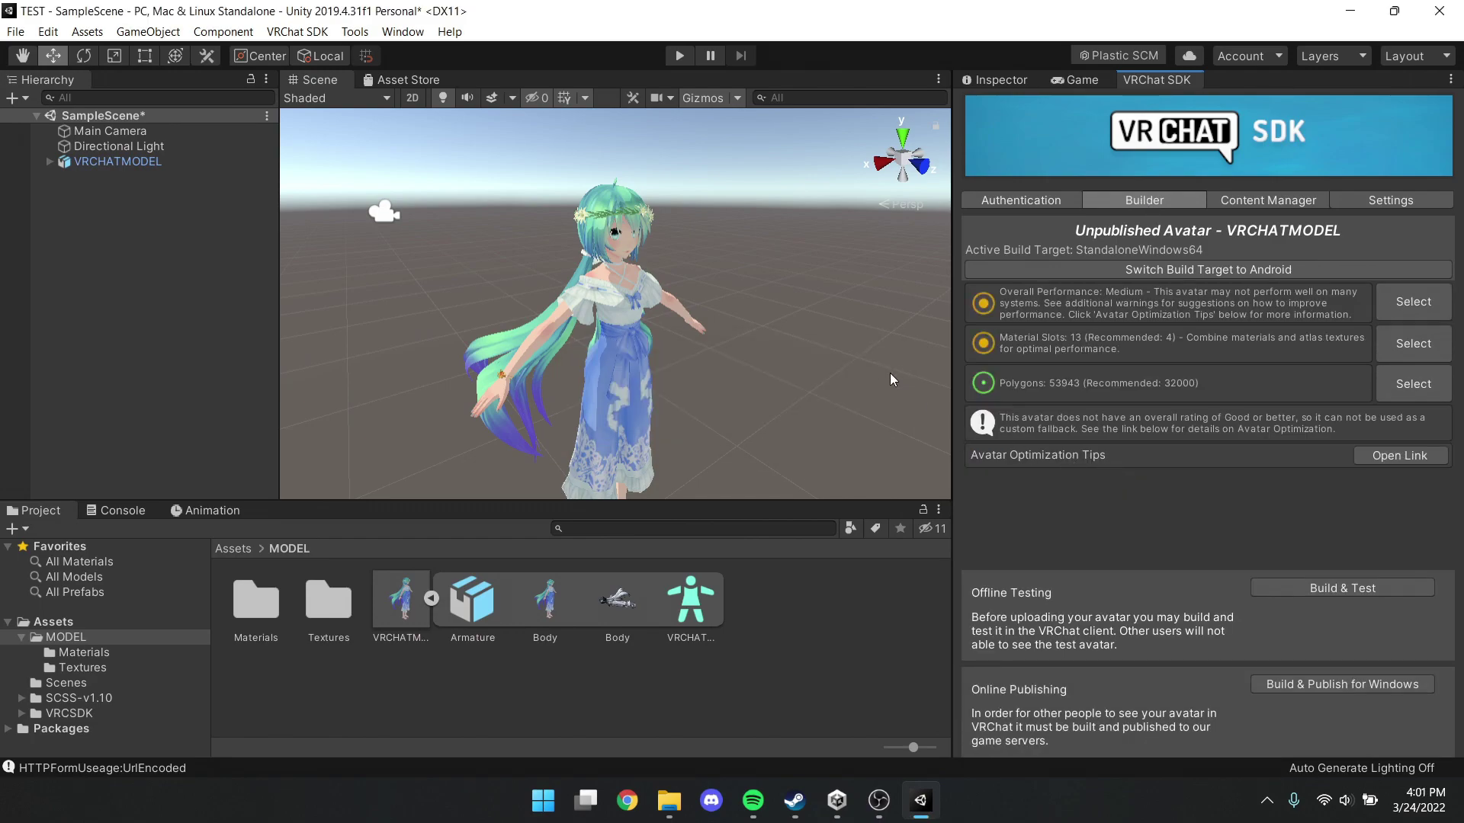
pyautogui.click(1308, 683)
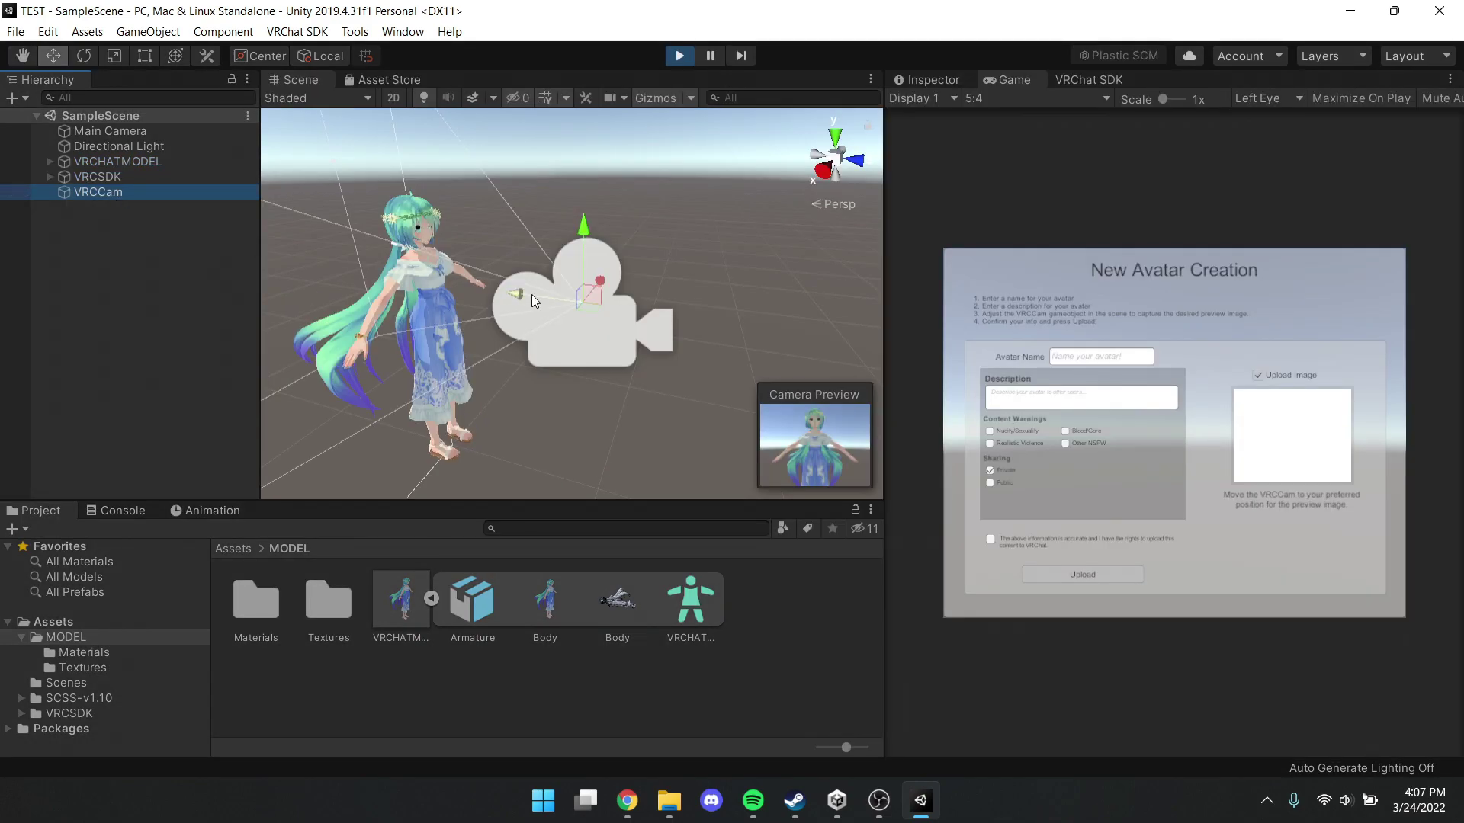
pyautogui.moveTo(532, 295)
pyautogui.keyDown('alt'); pyautogui.mouseDown()
pyautogui.moveTo(645, 319)
pyautogui.moveTo(484, 300)
pyautogui.moveTo(509, 300)
pyautogui.mouseUp(); pyautogui.keyUp('alt')
# Enter 1TEST as the avatar name and description, confirm the upload rights, and upload it
pyautogui.click(1079, 358)
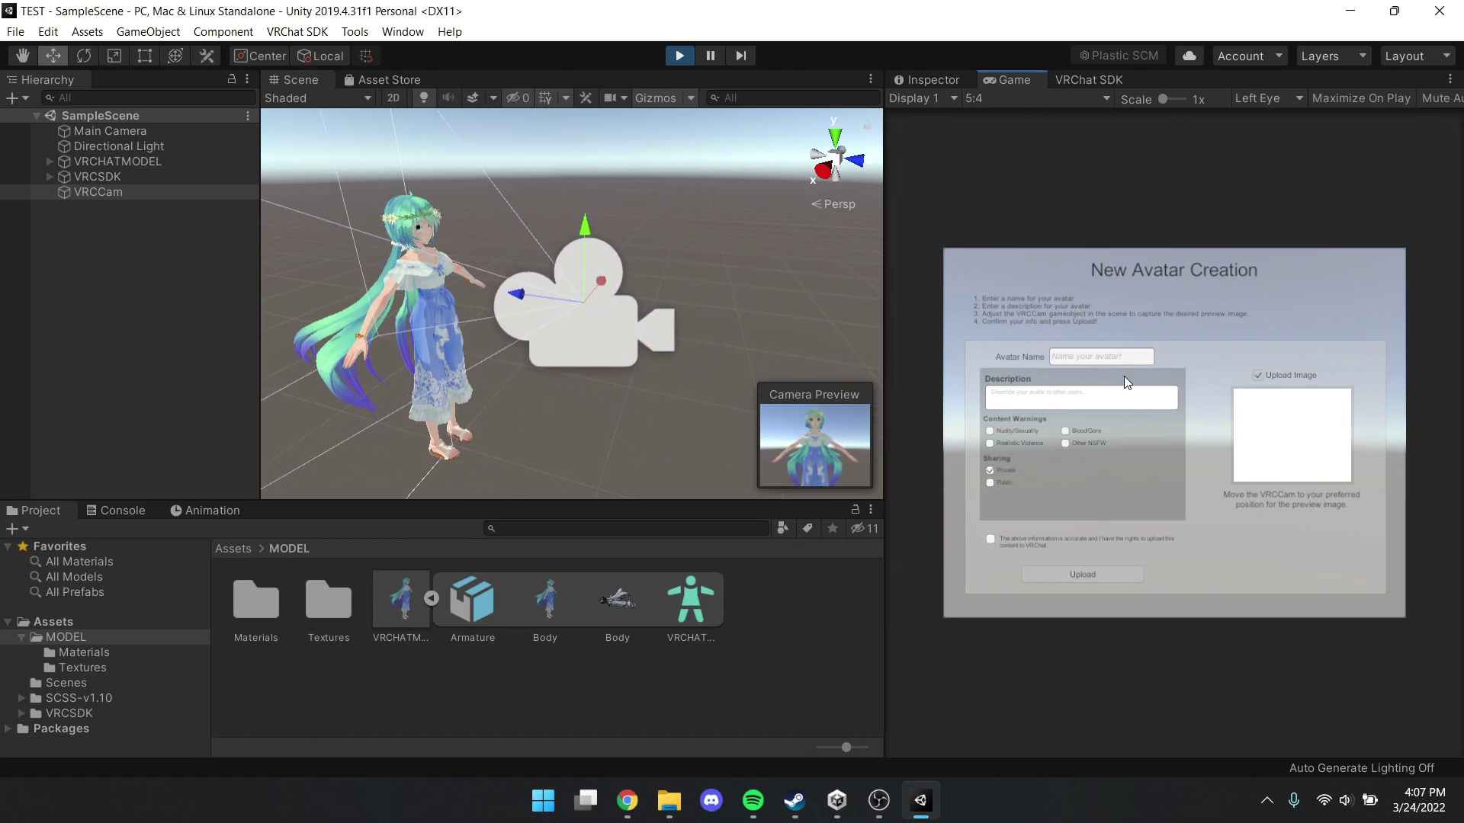
pyautogui.write('TESTEST')
pyautogui.click(1071, 398)
pyautogui.write('1TEST')
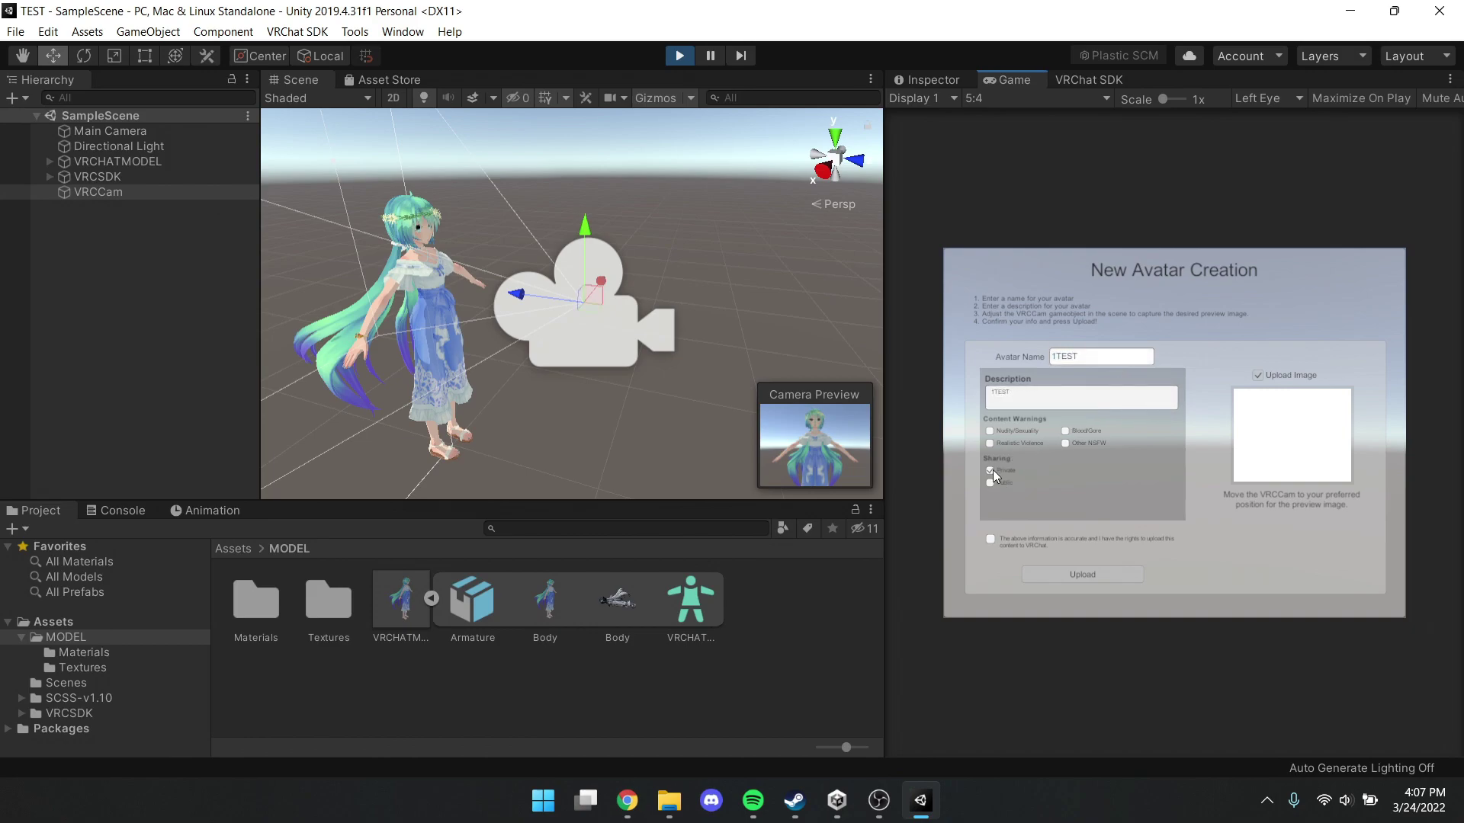
pyautogui.click(990, 482)
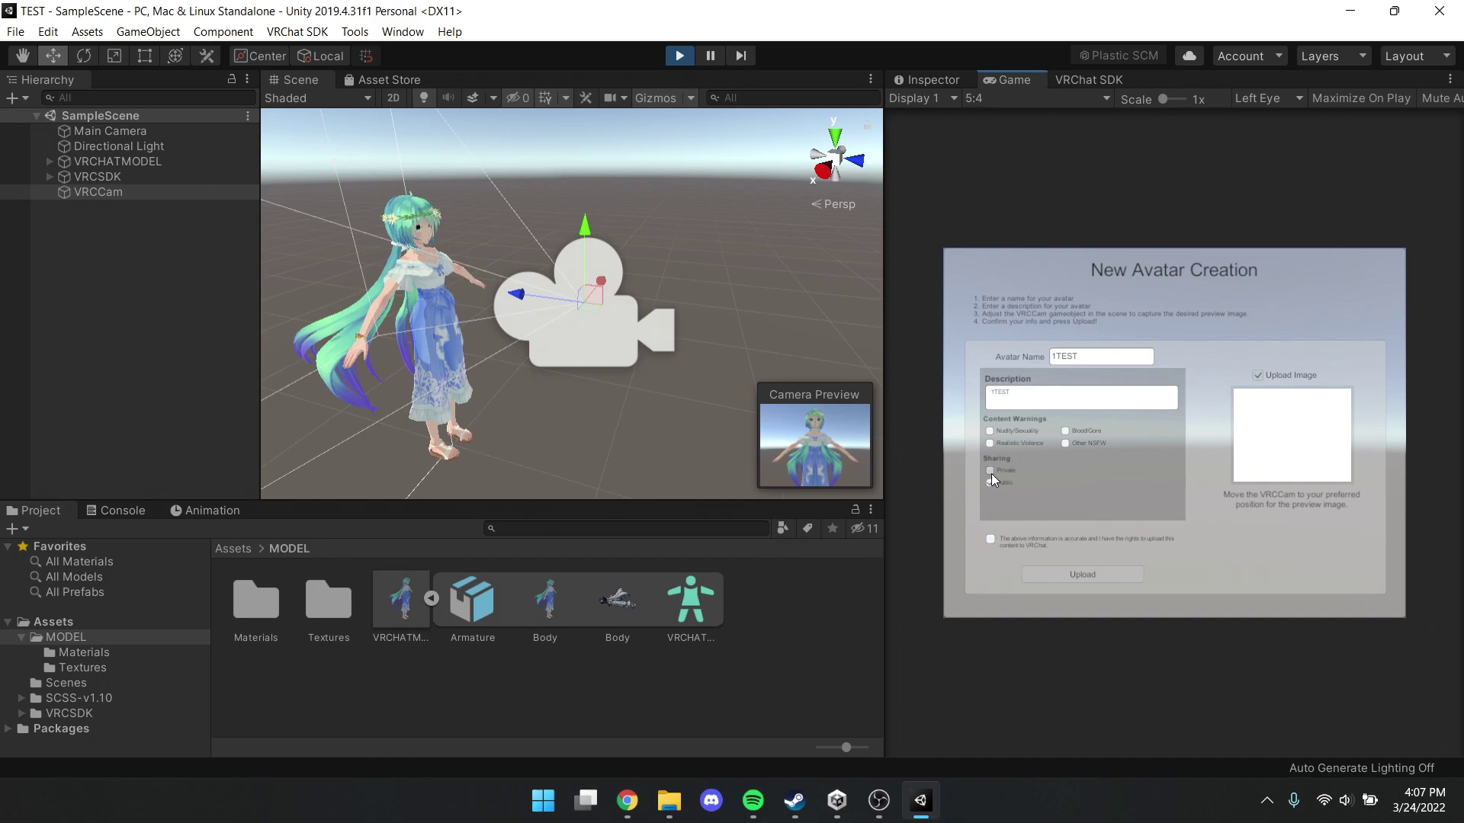
pyautogui.click(991, 540)
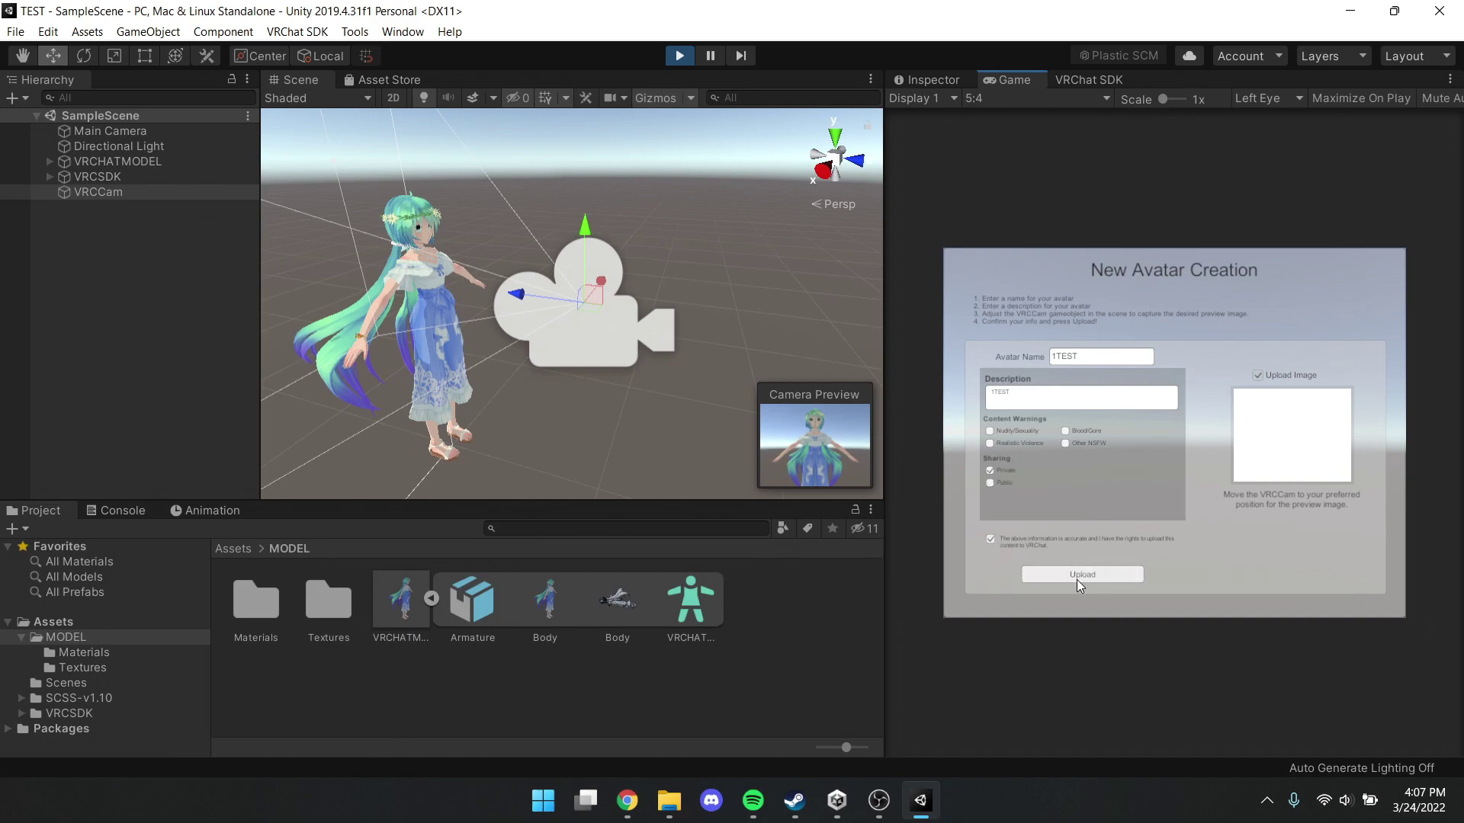
pyautogui.click(1077, 579)
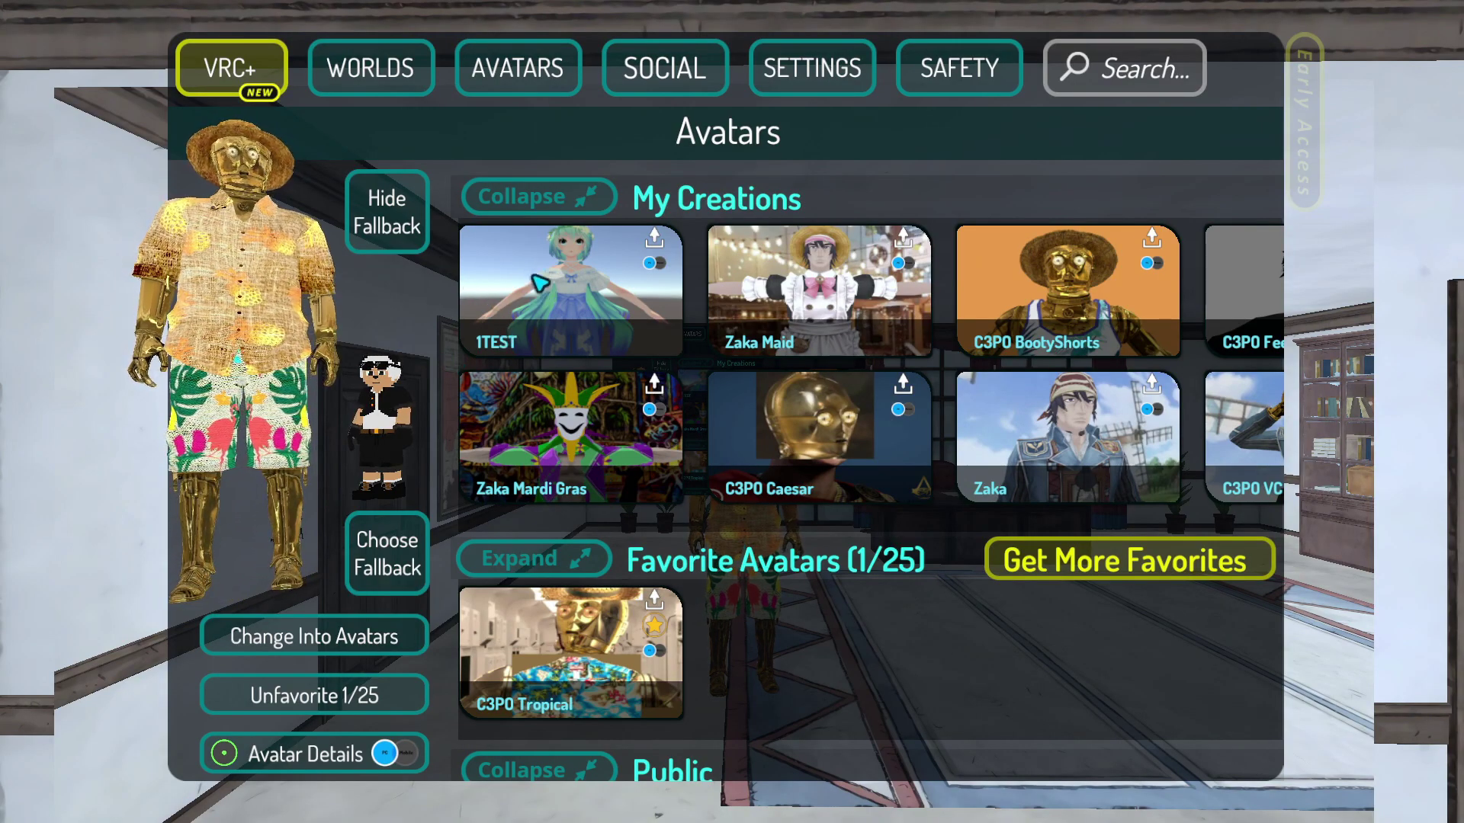
# Change into the 1TEST avatar from My Creations and walk toward and back from the mirror
pyautogui.click(539, 284)
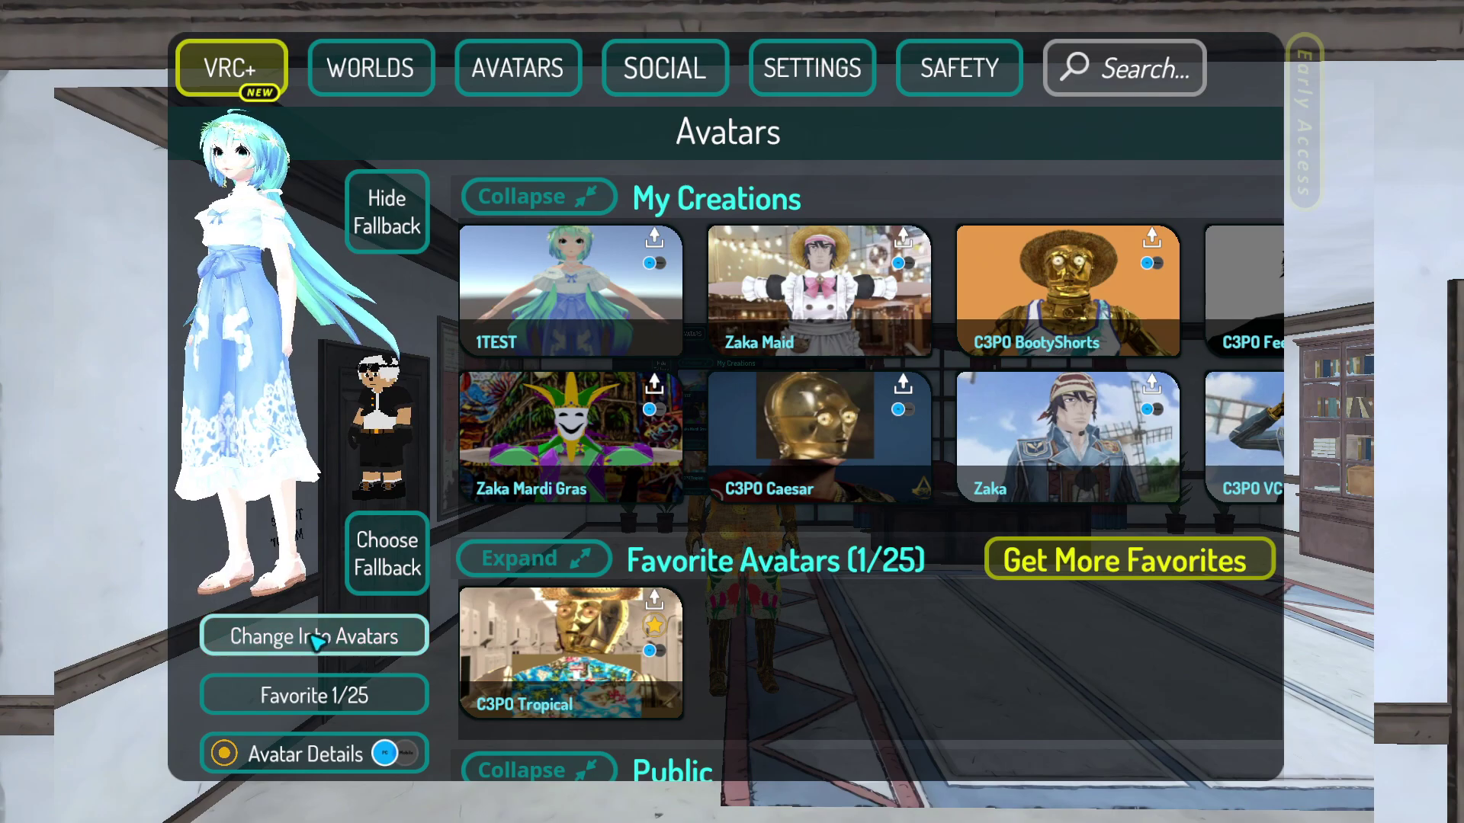
pyautogui.click(314, 637)
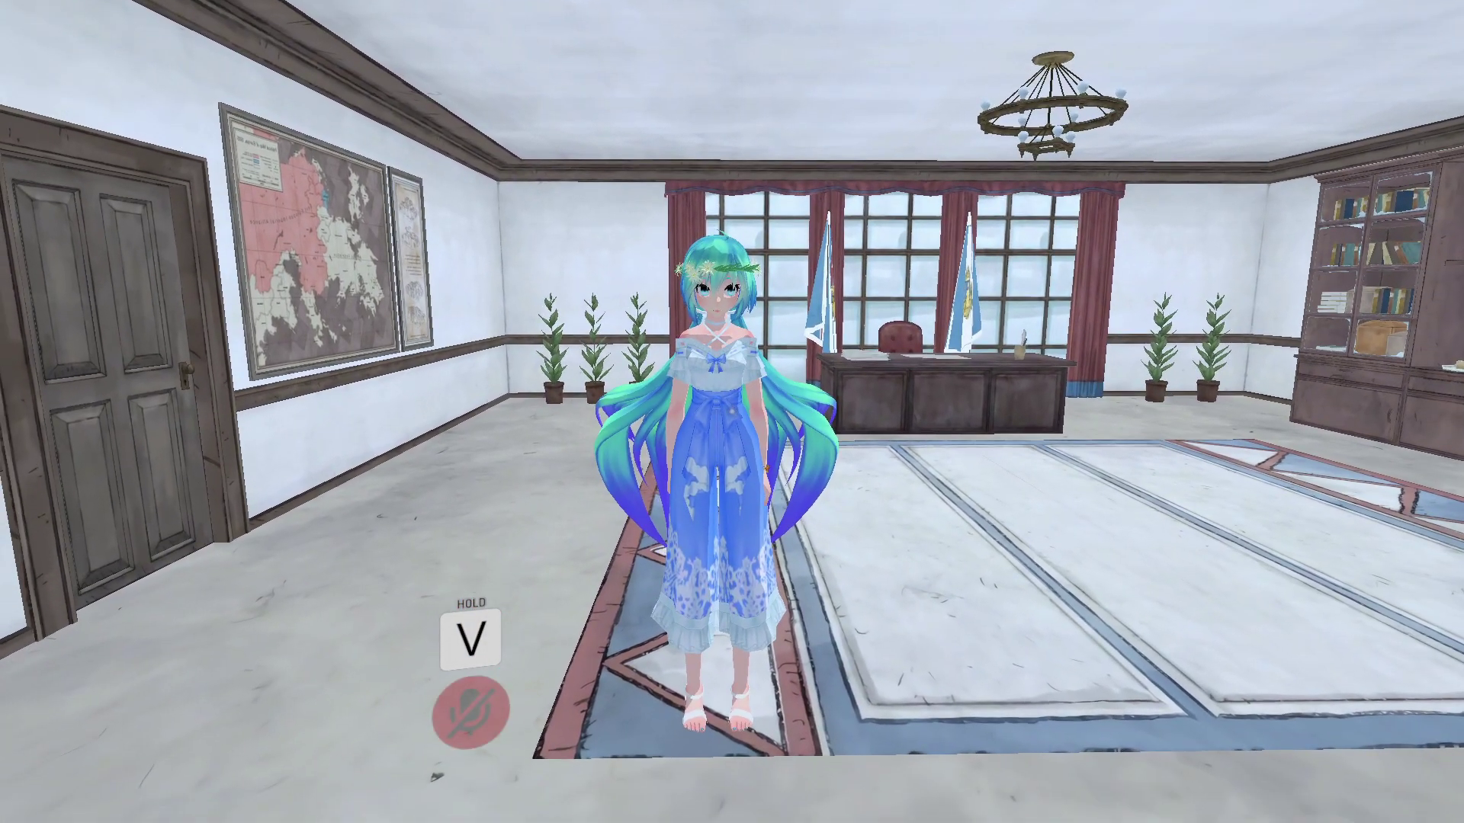
pyautogui.press('w')
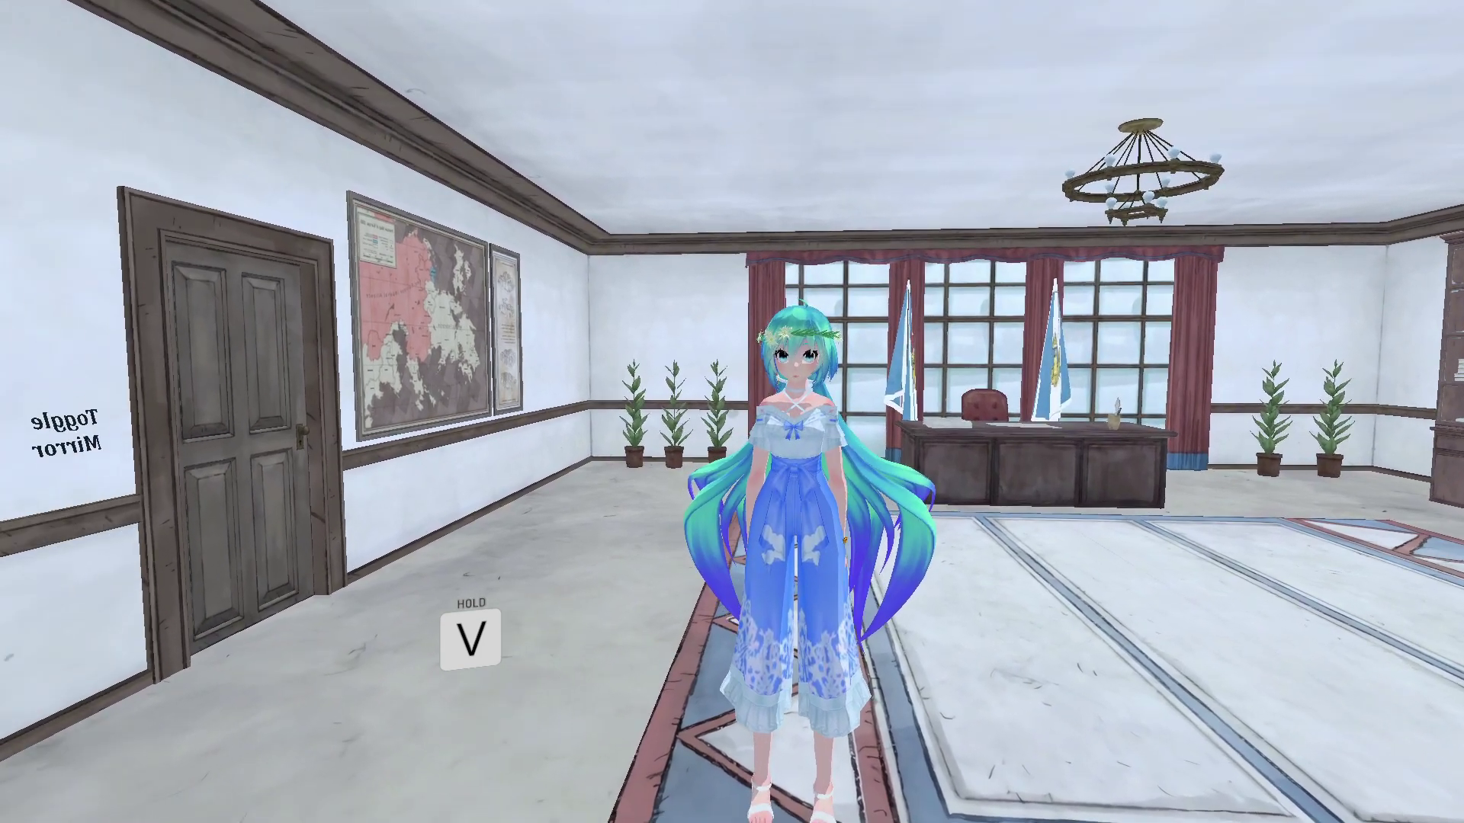
pyautogui.press('s')
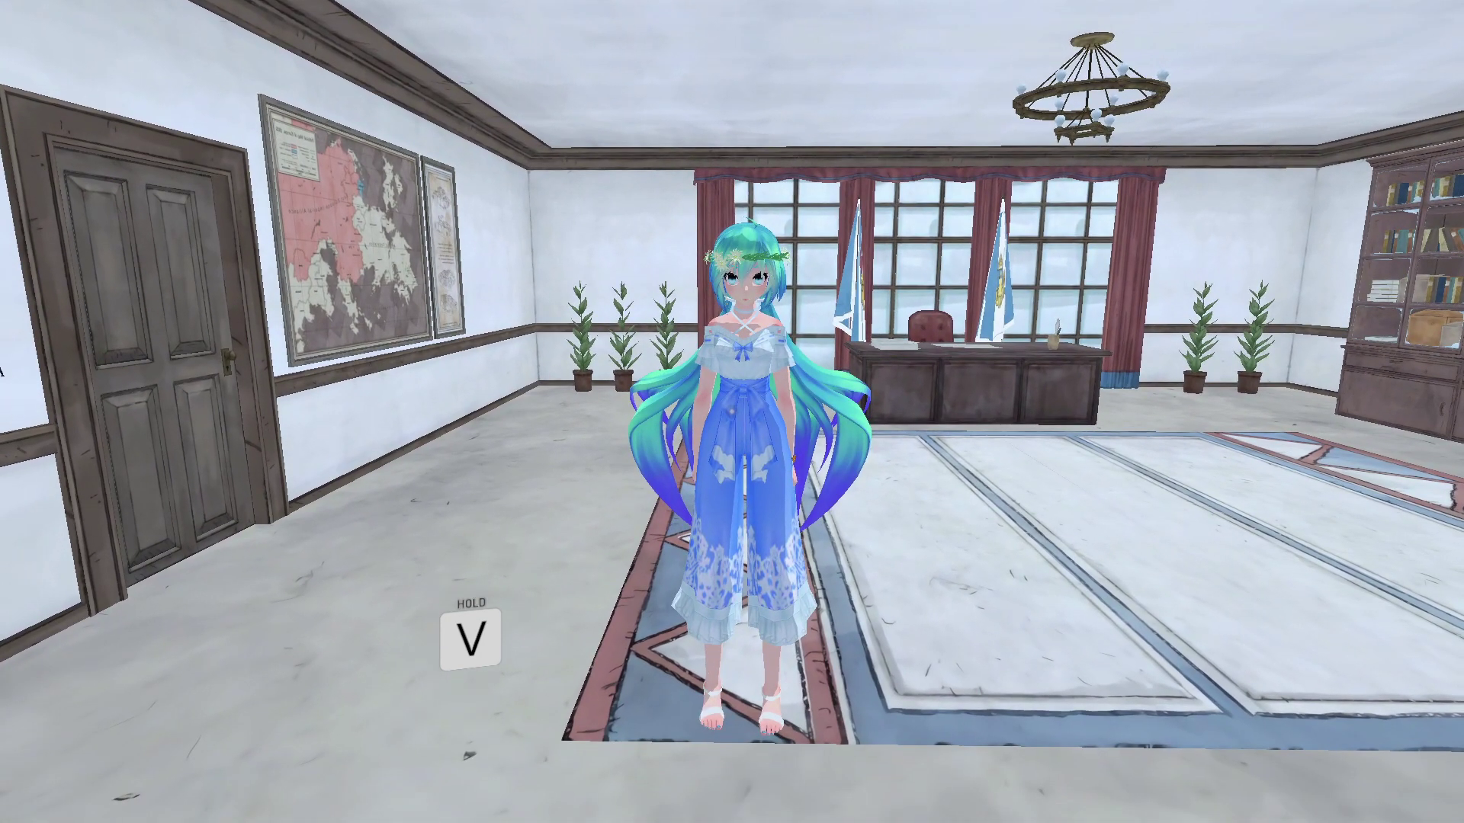